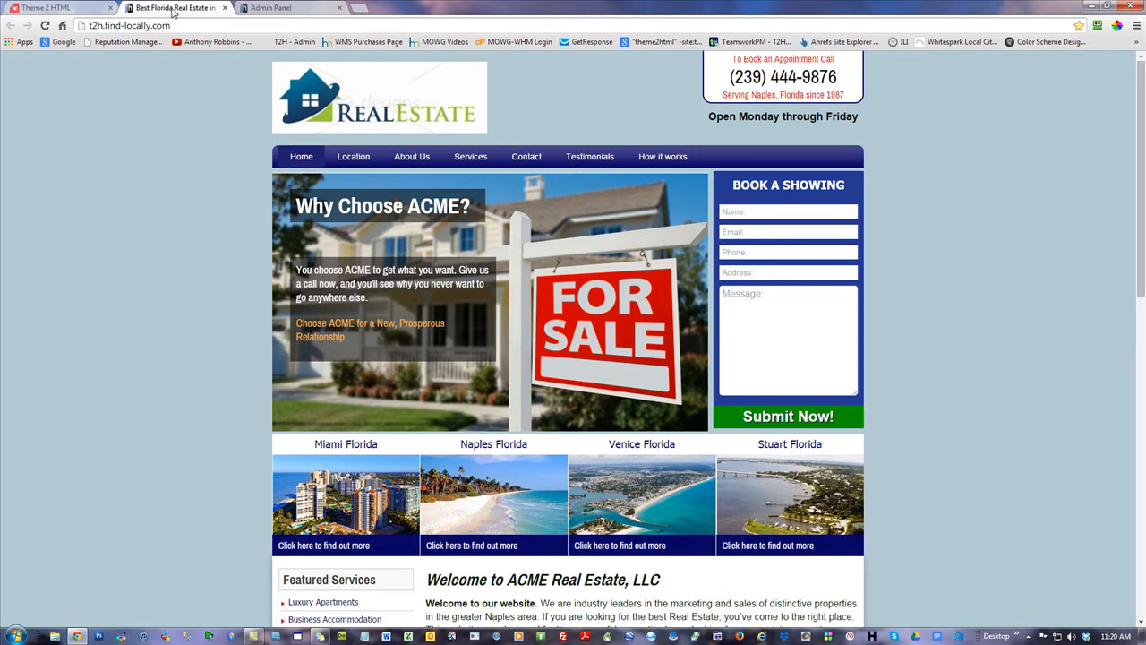
Log in to the T2H Admin Panel and open the Global Settings list
{"action": "left_click", "coordinate": [273, 7]}
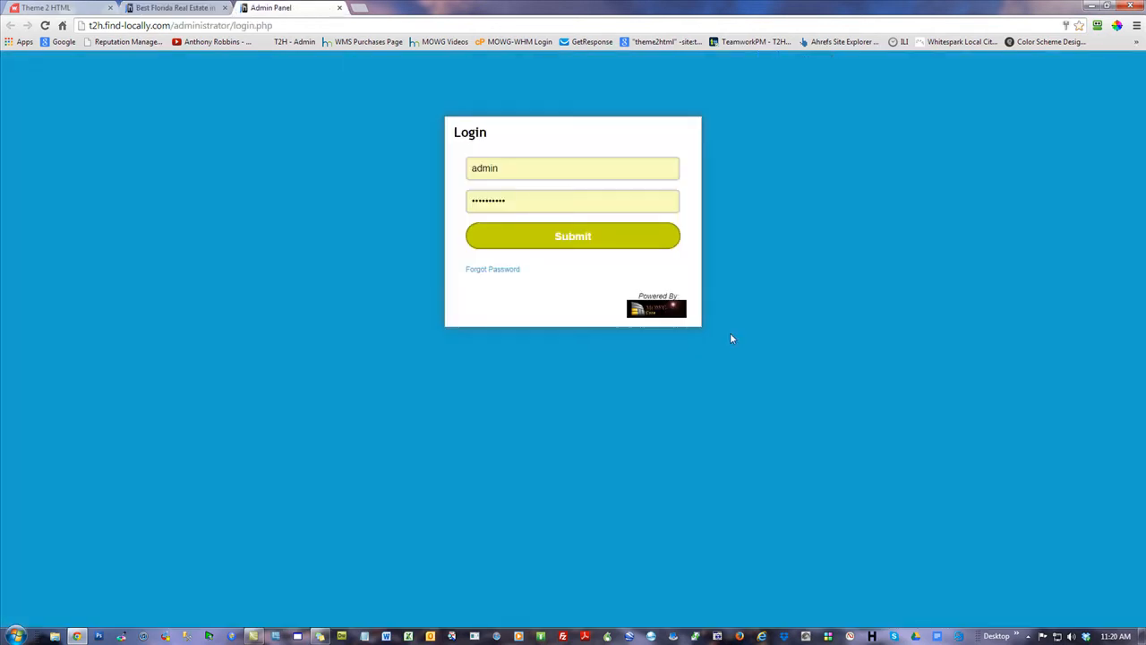
{"action": "left_click", "coordinate": [614, 236]}
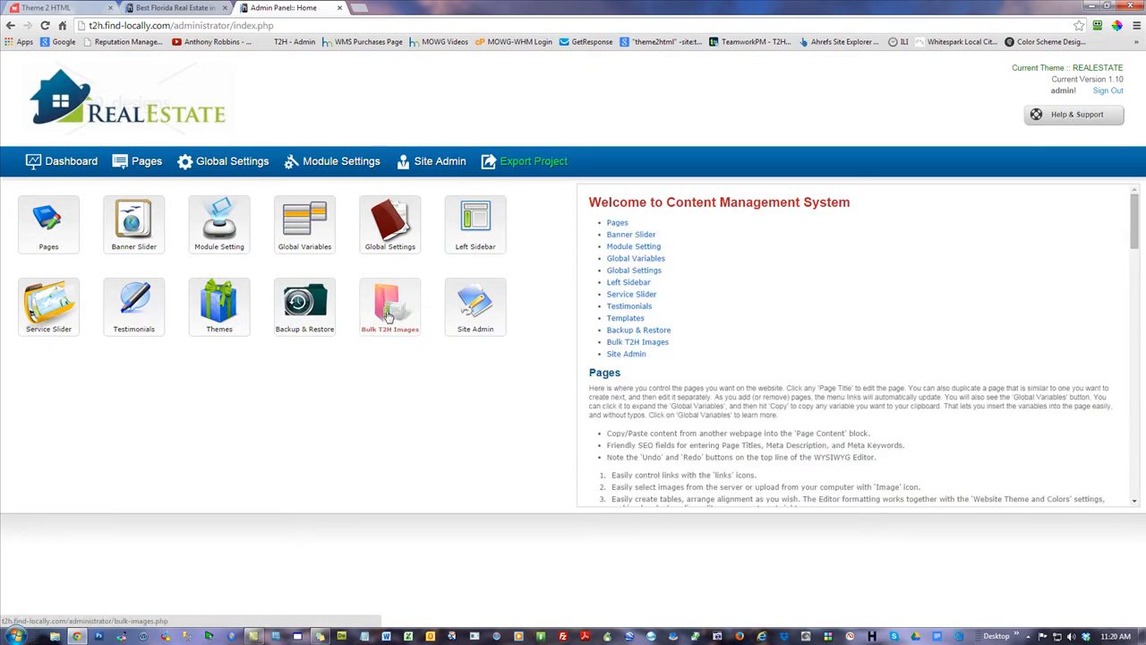
{"action": "left_click", "coordinate": [234, 167]}
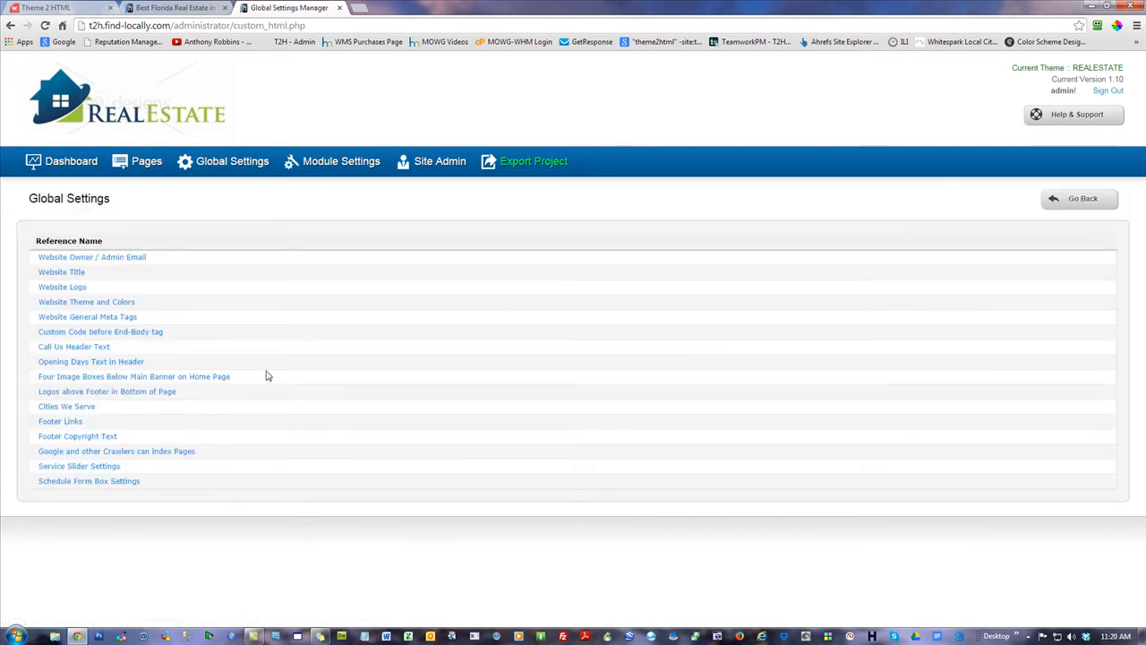
Open the Website Theme and Colors settings, then view the live real estate site
{"action": "left_click", "coordinate": [64, 305]}
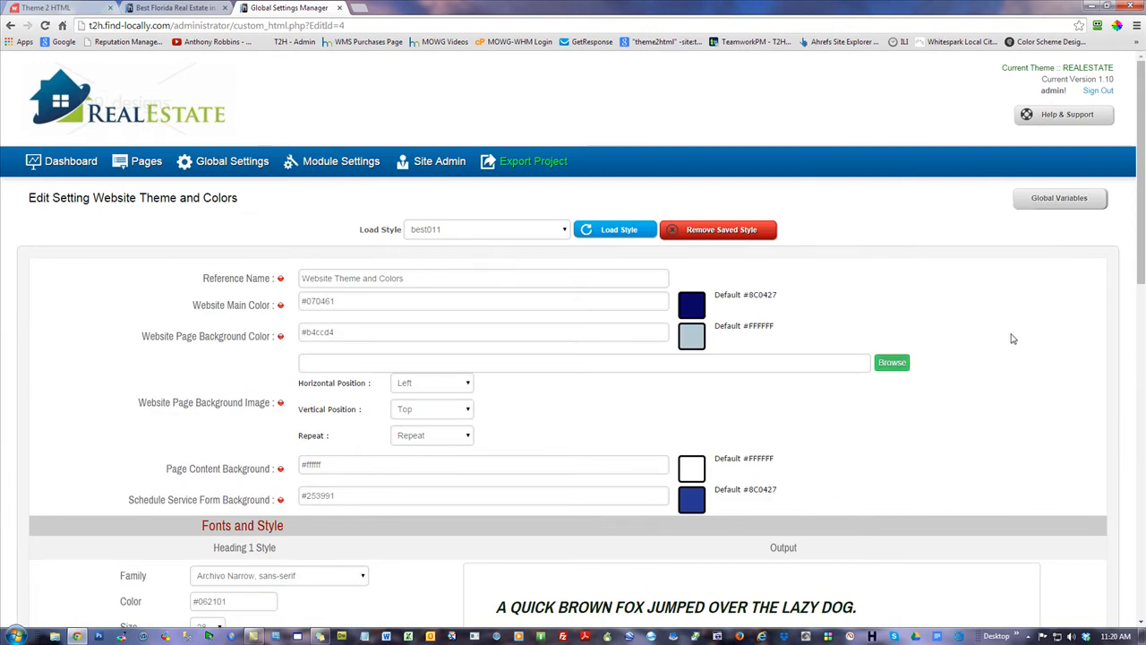
{"action": "scroll", "coordinate": [1016, 330], "scroll_direction": "down", "scroll_amount": 2}
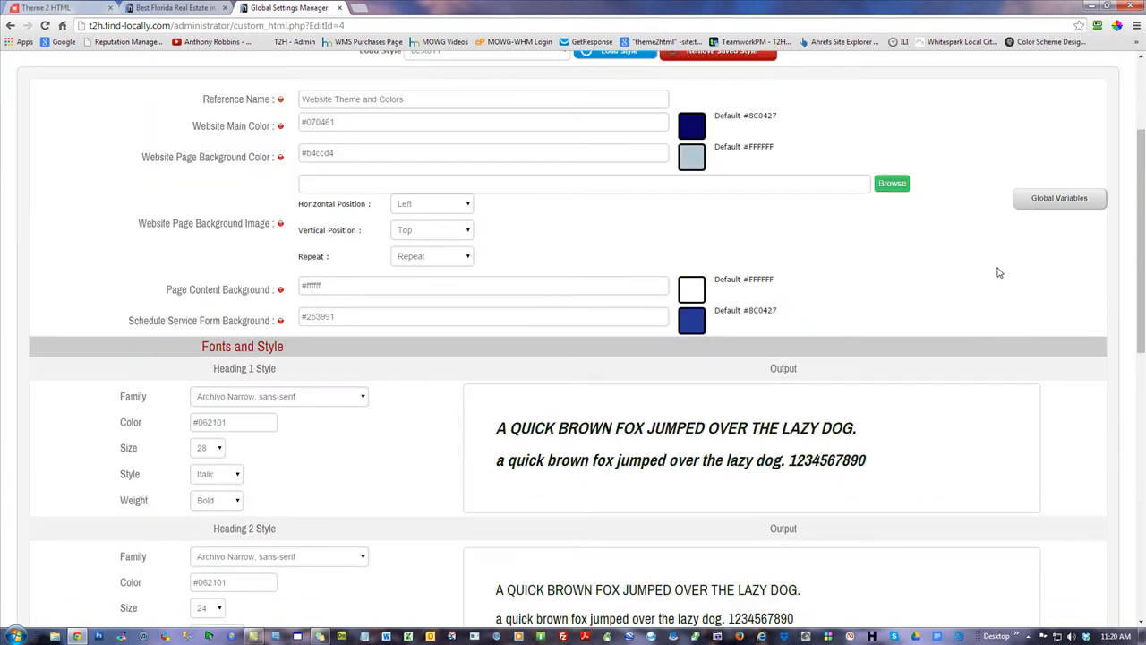
{"action": "left_click", "coordinate": [179, 9]}
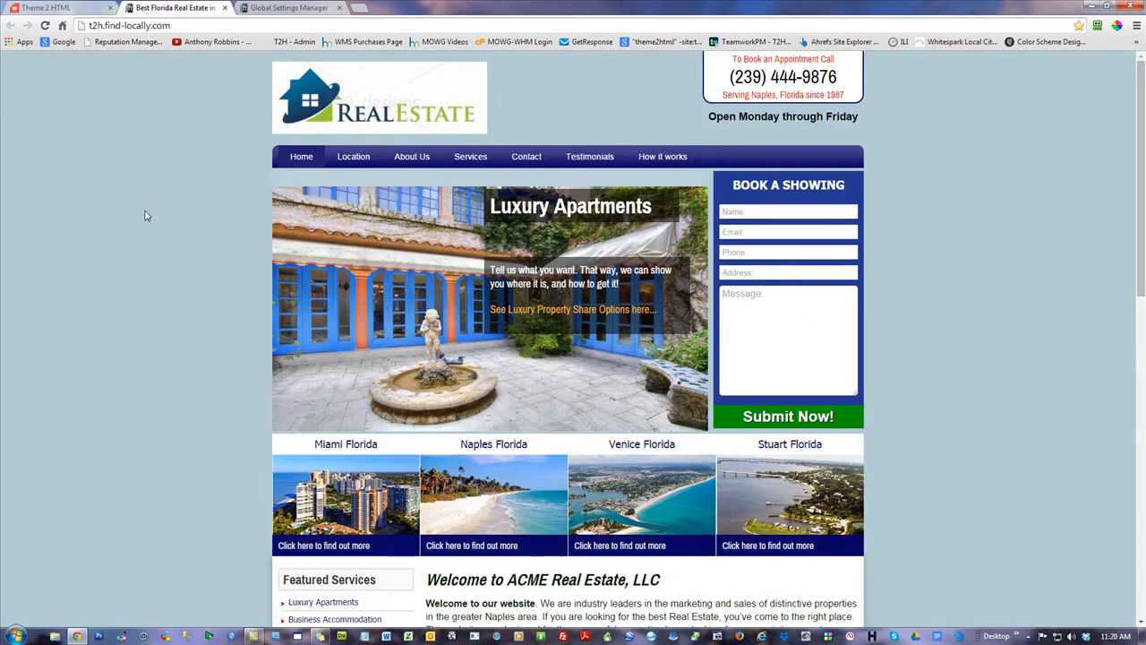
{"action": "scroll", "coordinate": [973, 302], "scroll_direction": "down", "scroll_amount": 4}
{"action": "scroll", "coordinate": [974, 391], "scroll_direction": "up", "scroll_amount": 4}
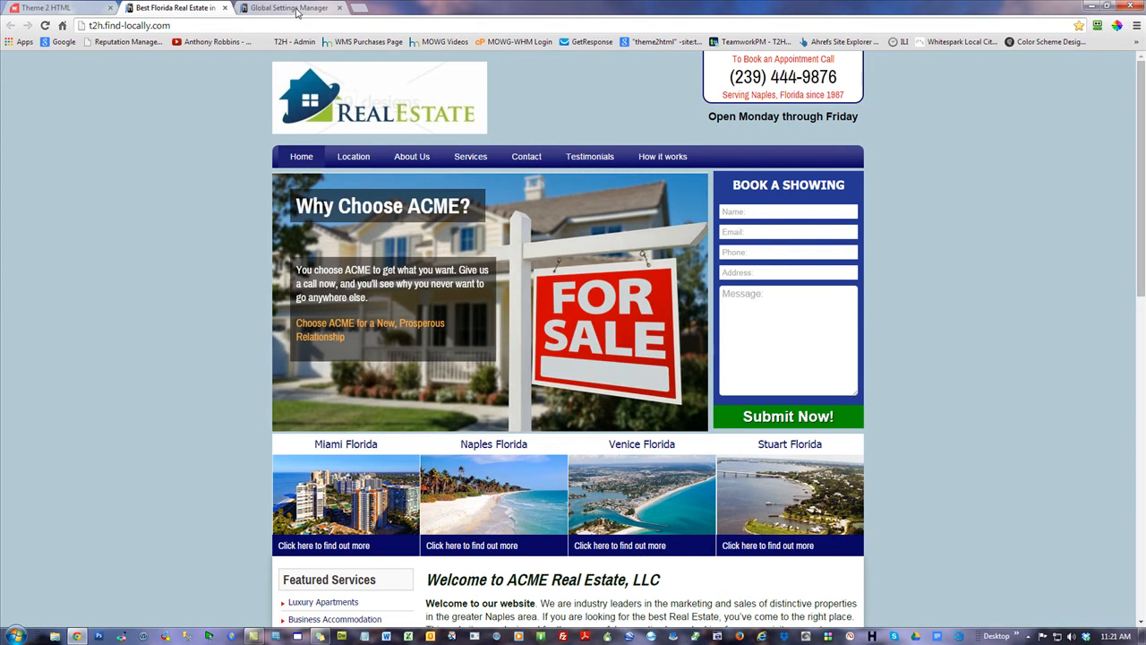
Back in the theme settings, check the page background colour chooser and browse for a background image
{"action": "left_click", "coordinate": [296, 9]}
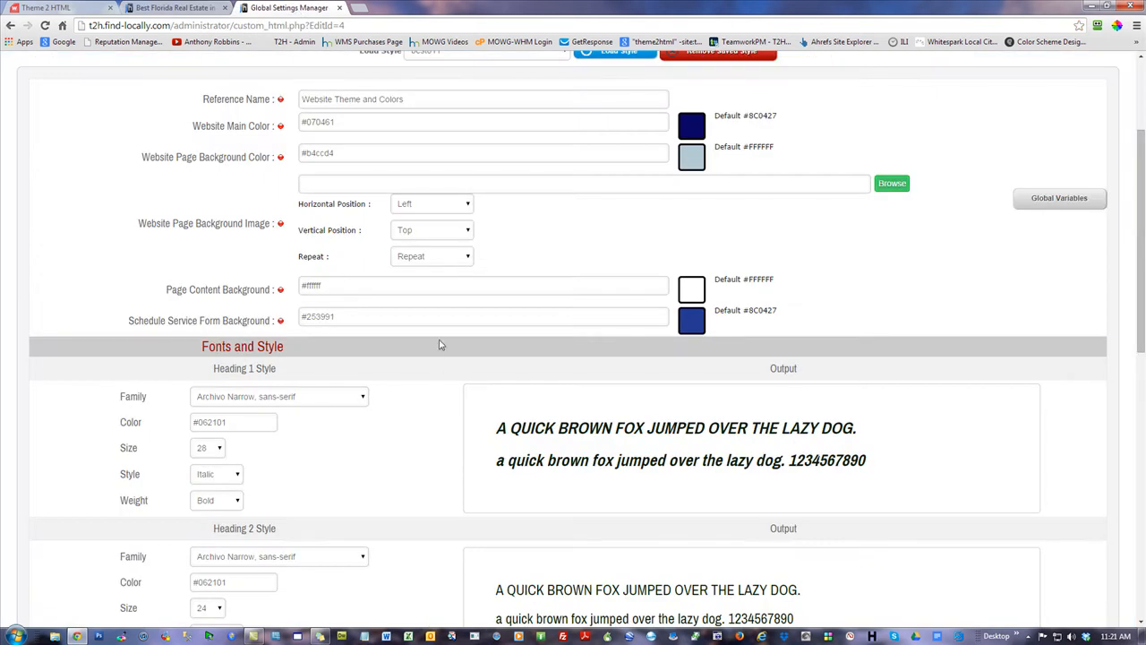
{"action": "scroll", "coordinate": [198, 218], "scroll_direction": "up", "scroll_amount": 3}
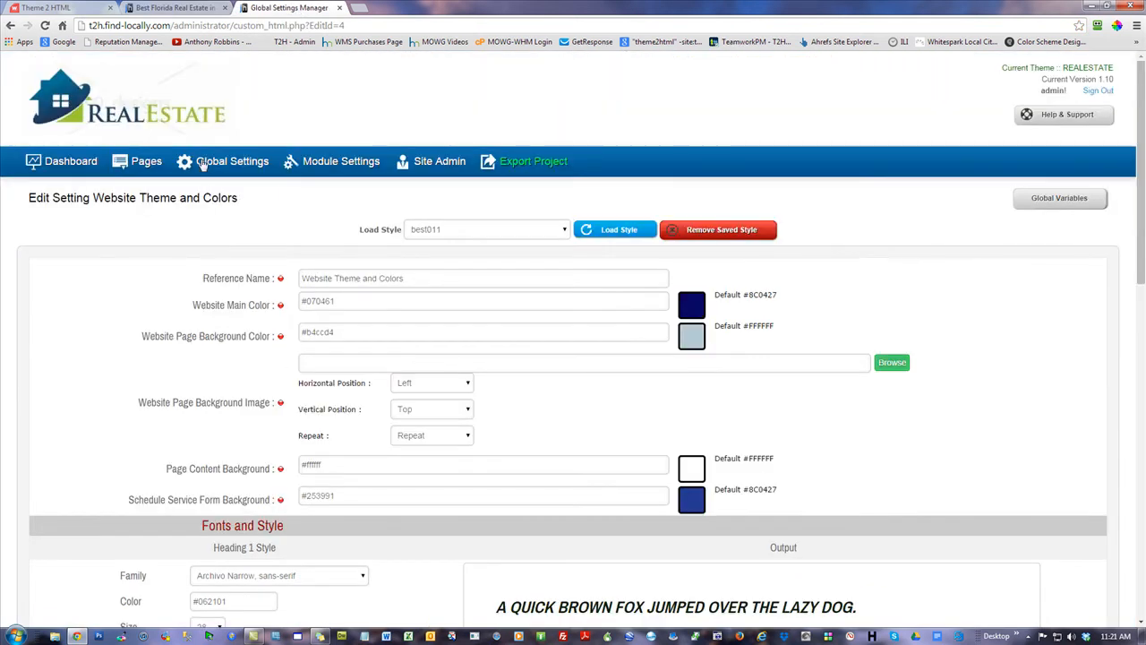
{"action": "left_click_drag", "start_coordinate": [253, 196], "coordinate": [225, 202]}
{"action": "left_click", "coordinate": [55, 374]}
{"action": "left_click_drag", "start_coordinate": [145, 343], "coordinate": [277, 343]}
{"action": "left_click", "coordinate": [363, 332]}
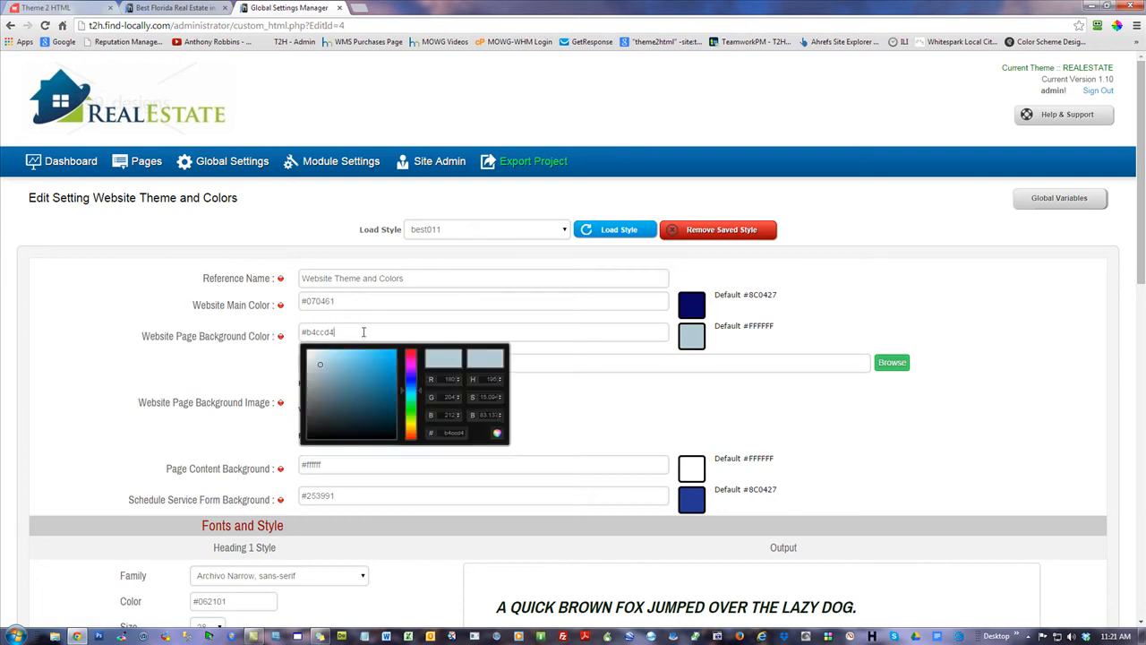
{"action": "left_click", "coordinate": [41, 299]}
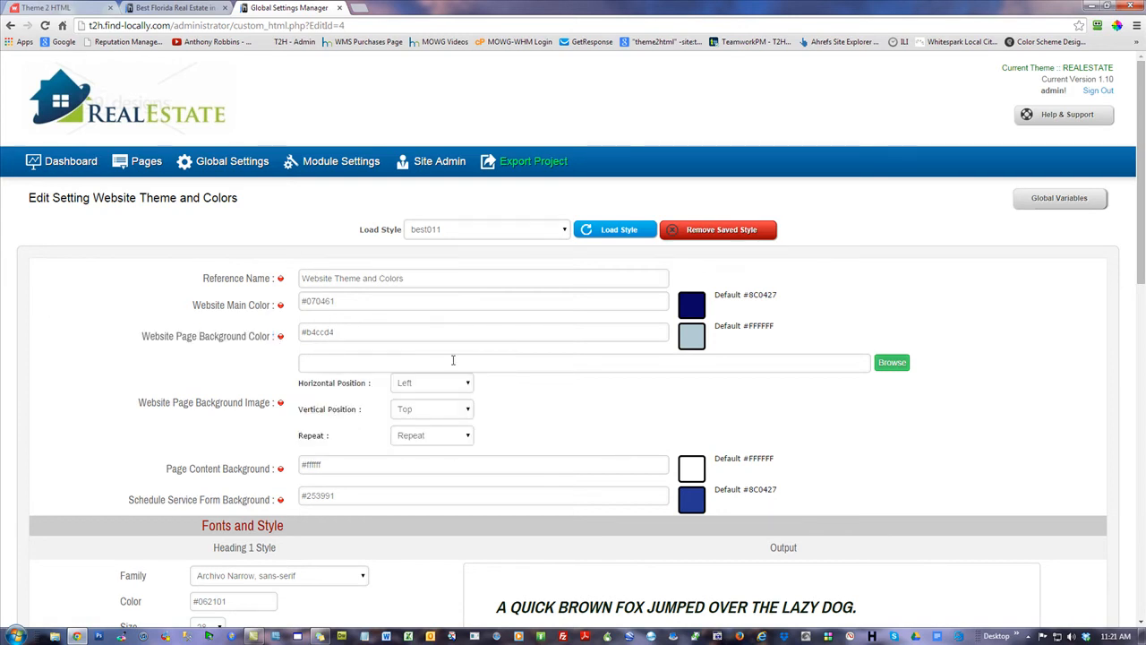
{"action": "left_click", "coordinate": [893, 362]}
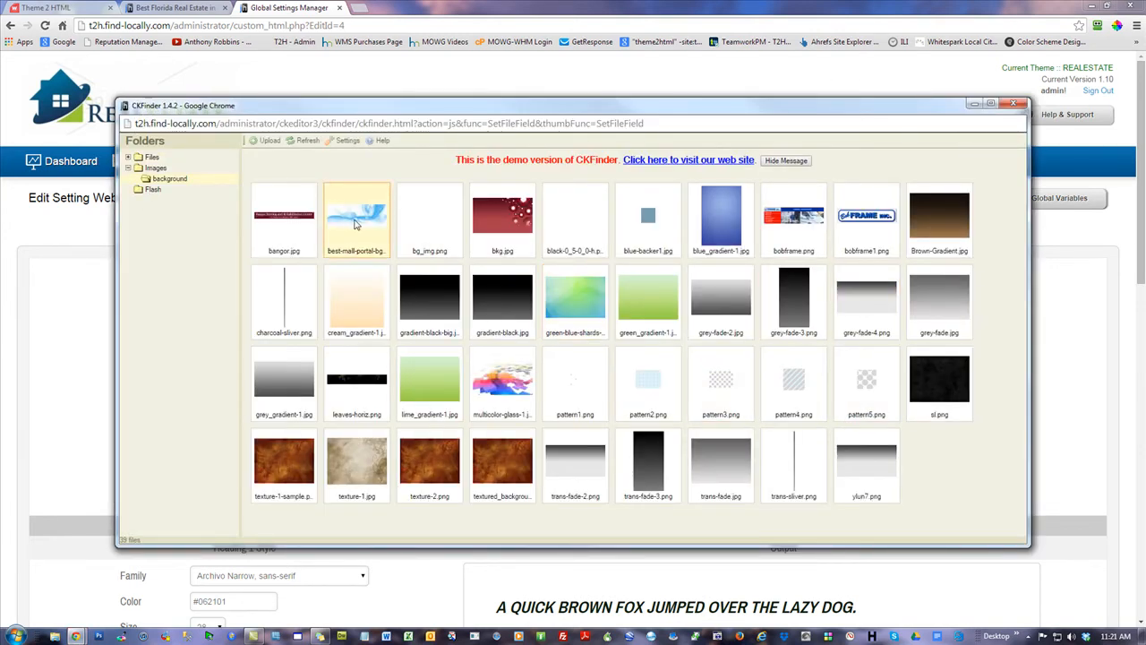
Set blue_gradient-1.jpg as the page background image, save, and reload the live site
{"action": "double_click", "coordinate": [714, 213]}
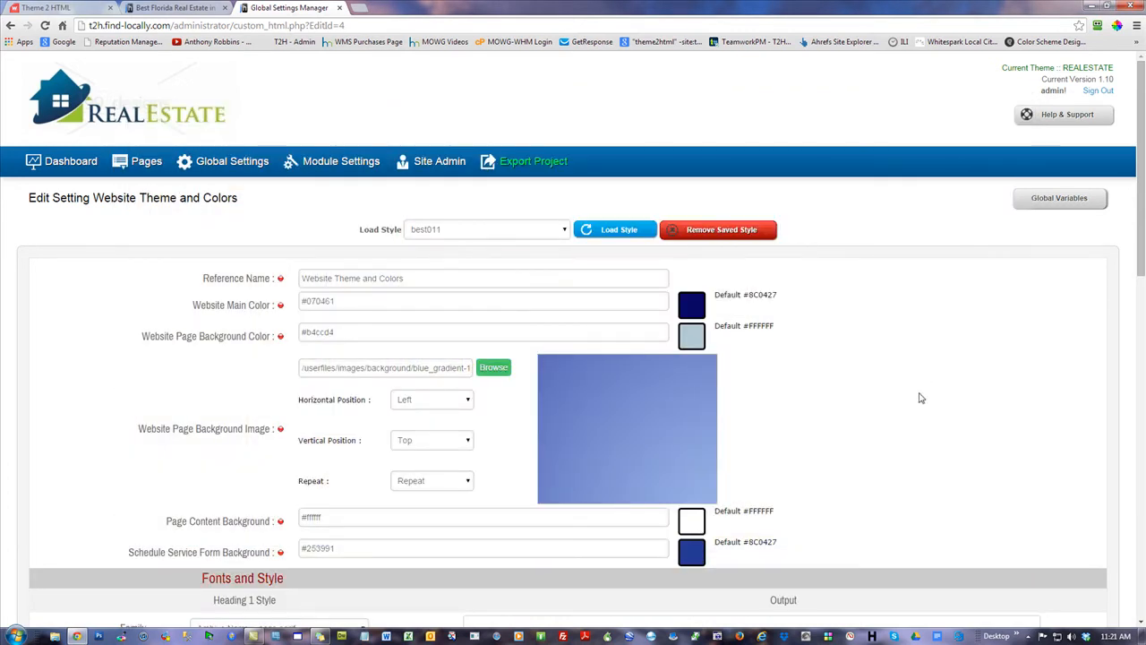
{"action": "scroll", "coordinate": [916, 391], "scroll_direction": "down", "scroll_amount": 10}
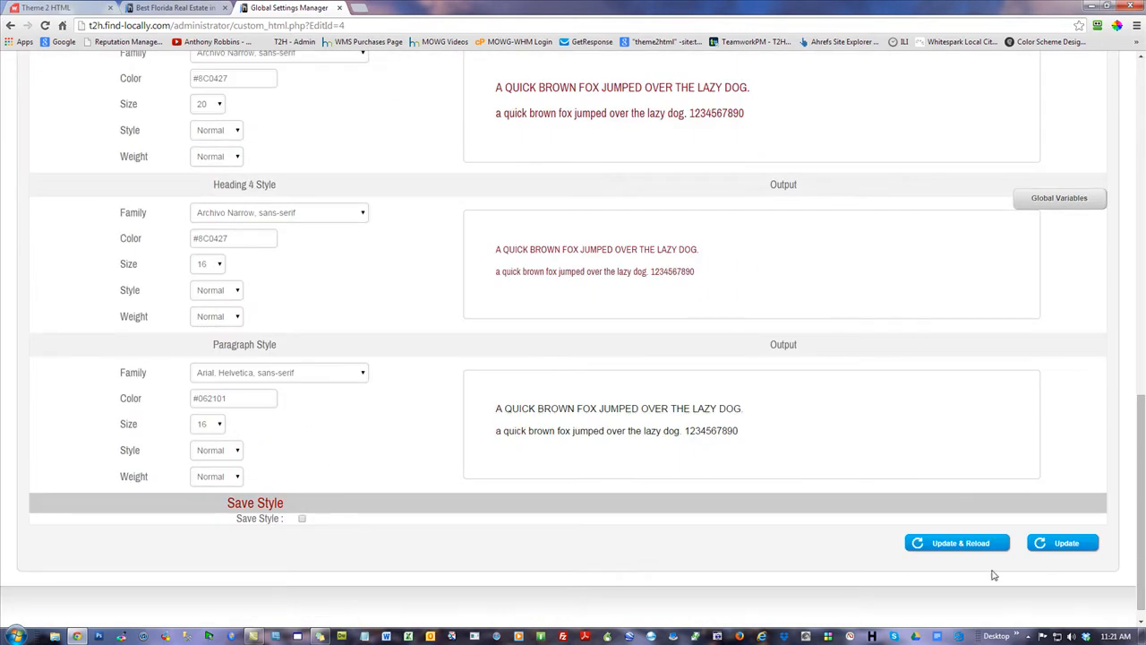
{"action": "left_click", "coordinate": [976, 543]}
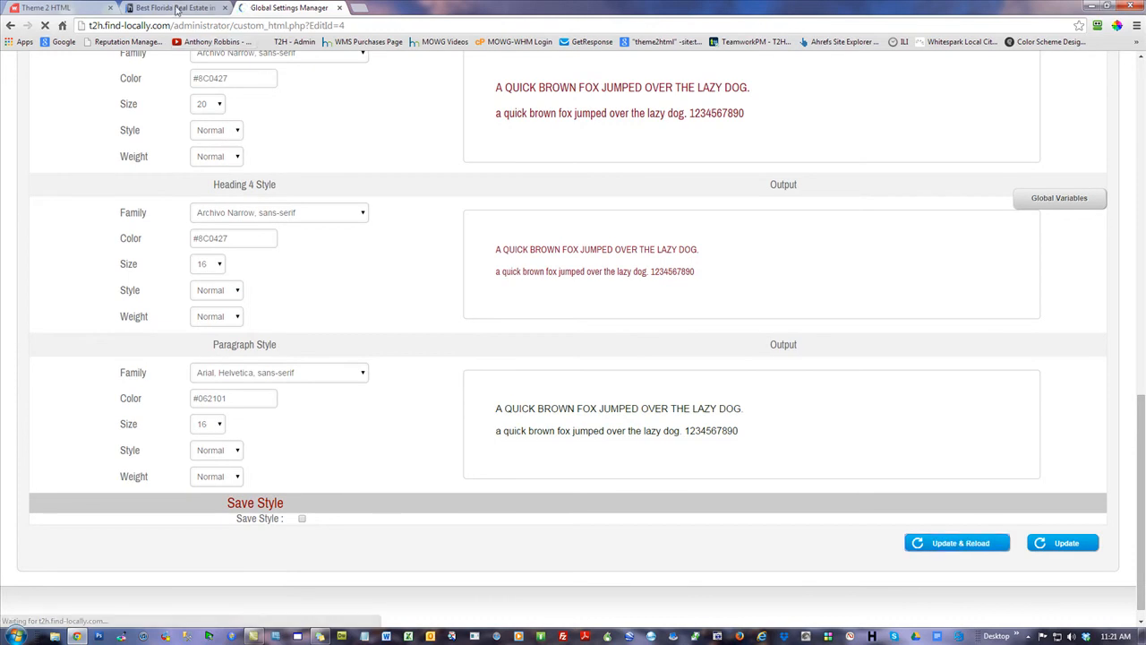
{"action": "left_click", "coordinate": [174, 7]}
{"action": "left_click", "coordinate": [44, 25]}
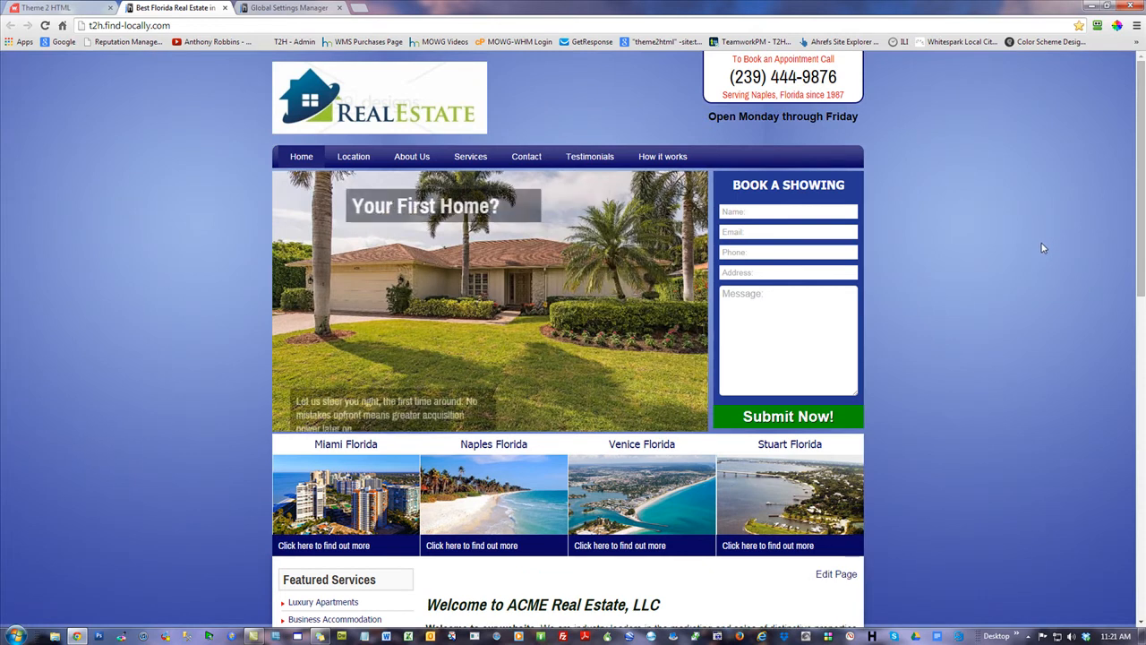
Review the blue gradient on the live site, then return to the theme settings
{"action": "mouse_move", "coordinate": [1143, 126]}
{"action": "left_mouse_down"}
{"action": "mouse_move", "coordinate": [1143, 442]}
{"action": "mouse_move", "coordinate": [1143, 112]}
{"action": "left_mouse_up"}
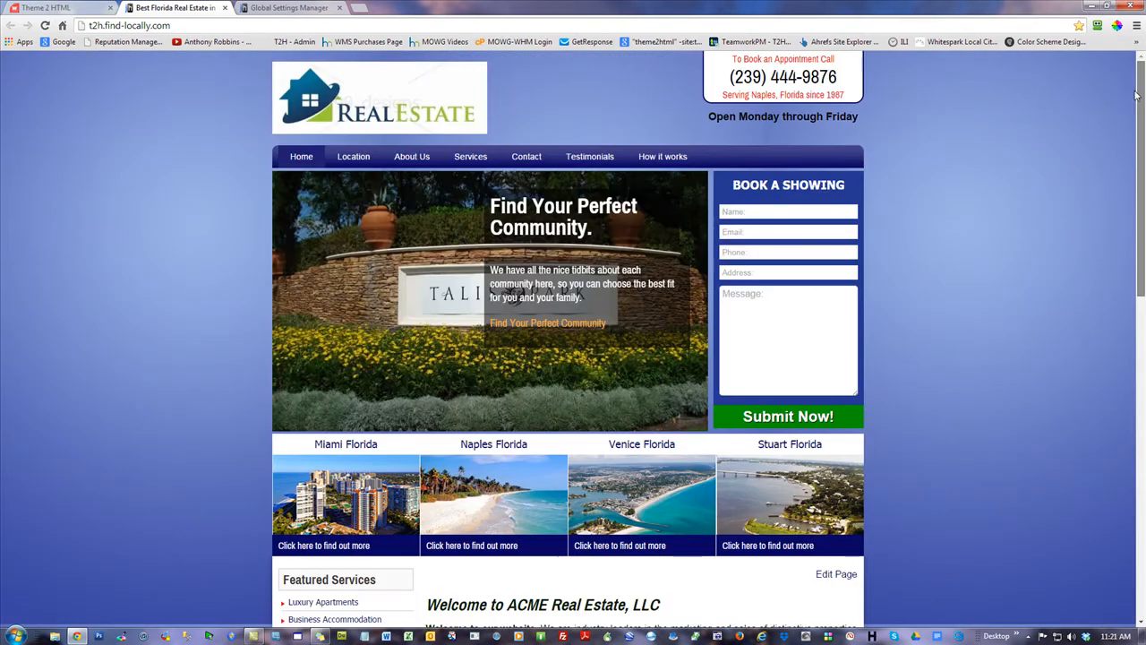
{"action": "left_click", "coordinate": [288, 7]}
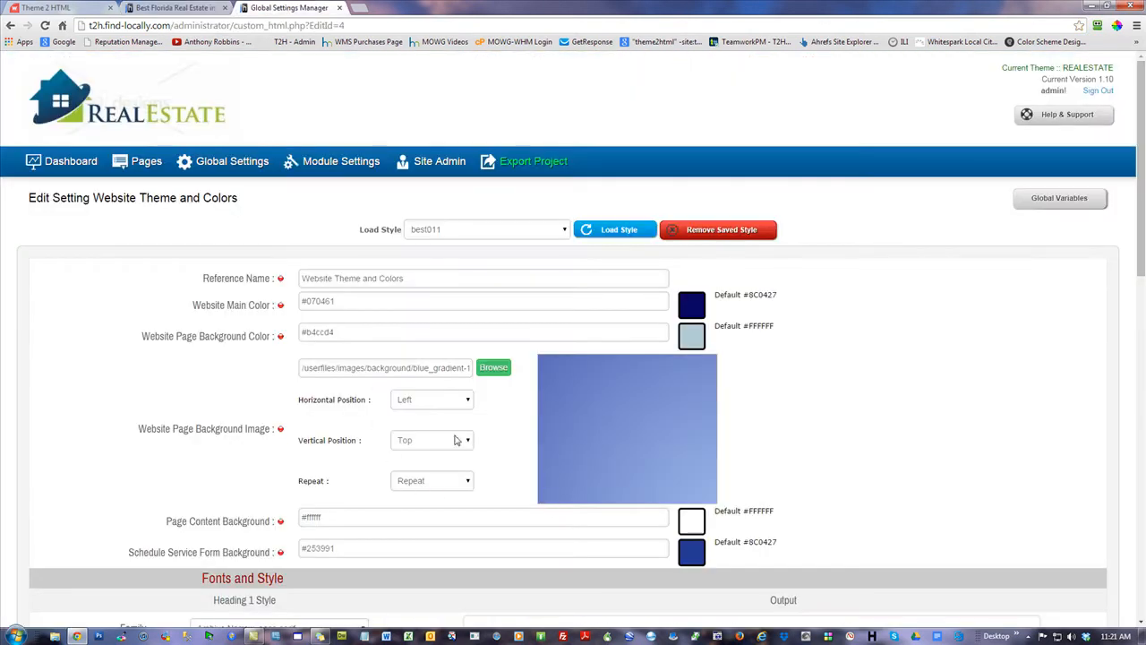
Set the background image Repeat to No Repeat, save, and review the reloaded live site
{"action": "left_click", "coordinate": [437, 480]}
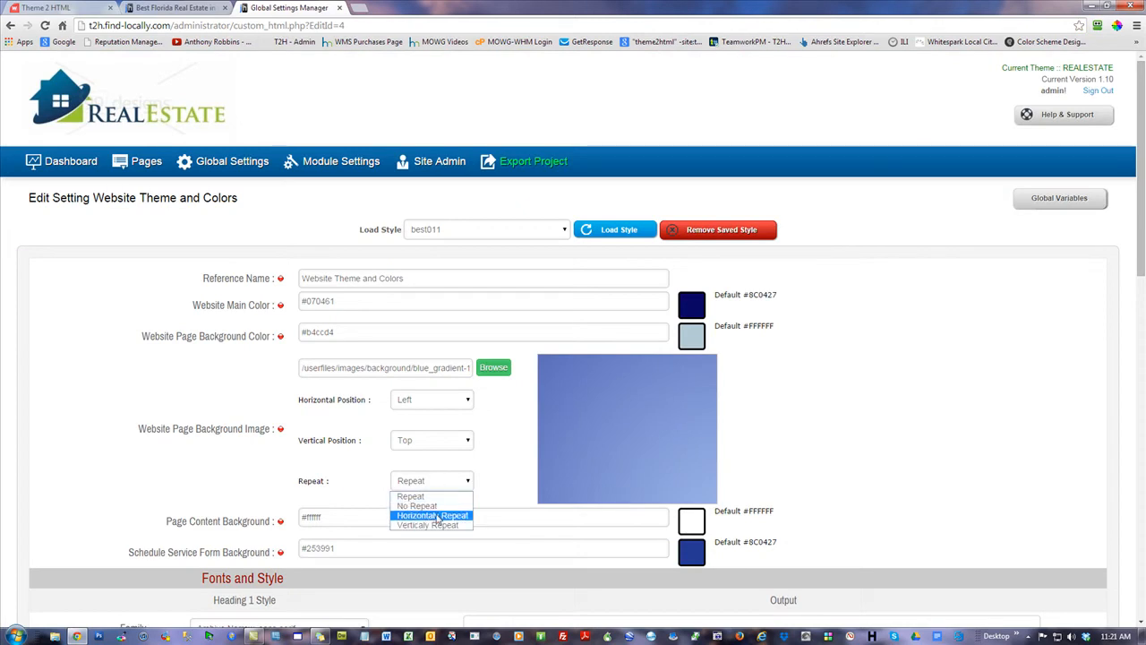
{"action": "left_click", "coordinate": [429, 506]}
{"action": "scroll", "coordinate": [951, 469], "scroll_direction": "down", "scroll_amount": 4}
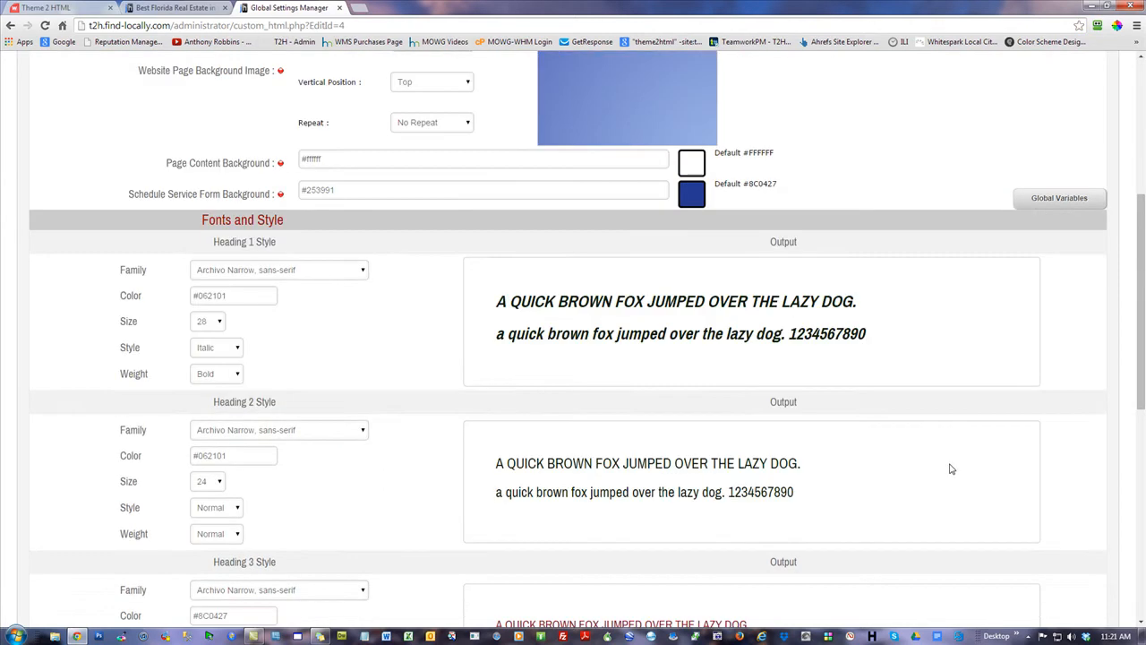
{"action": "scroll", "coordinate": [987, 554], "scroll_direction": "down", "scroll_amount": 4}
{"action": "left_click", "coordinate": [959, 544]}
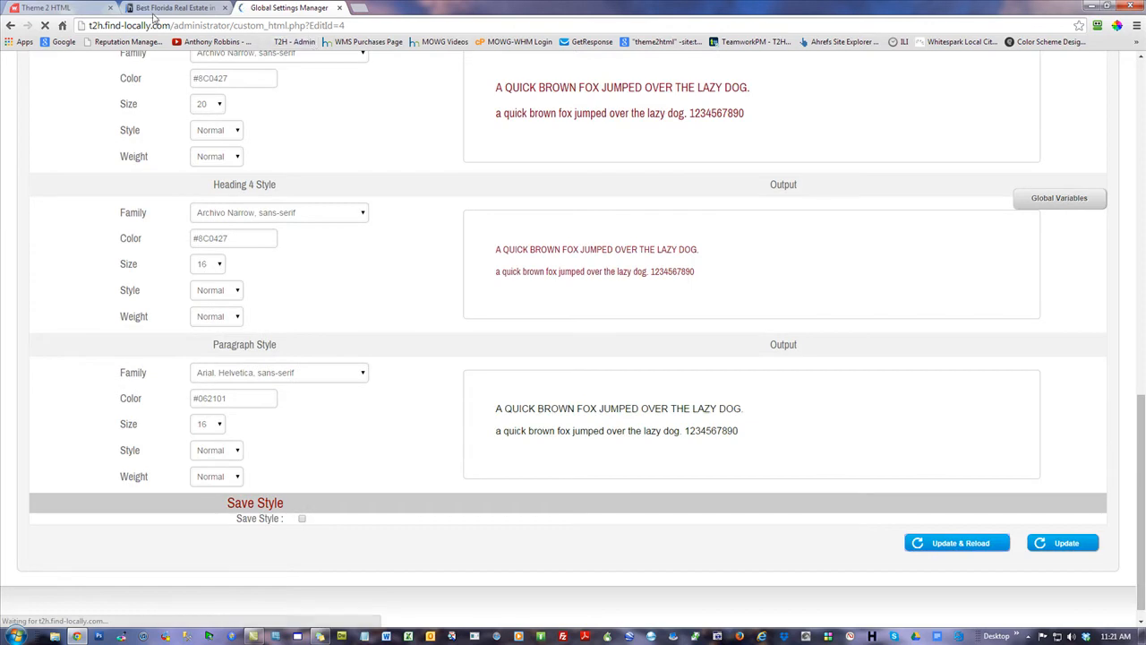
{"action": "left_click", "coordinate": [157, 9]}
{"action": "left_click", "coordinate": [44, 26]}
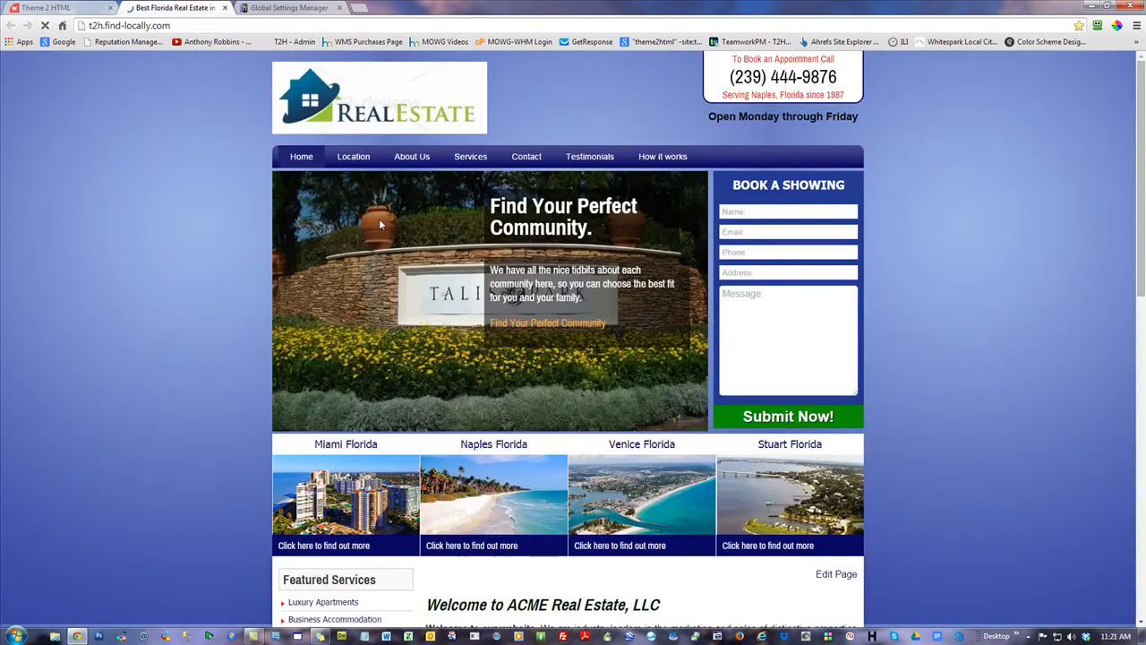
{"action": "scroll", "coordinate": [196, 273], "scroll_direction": "down", "scroll_amount": 4}
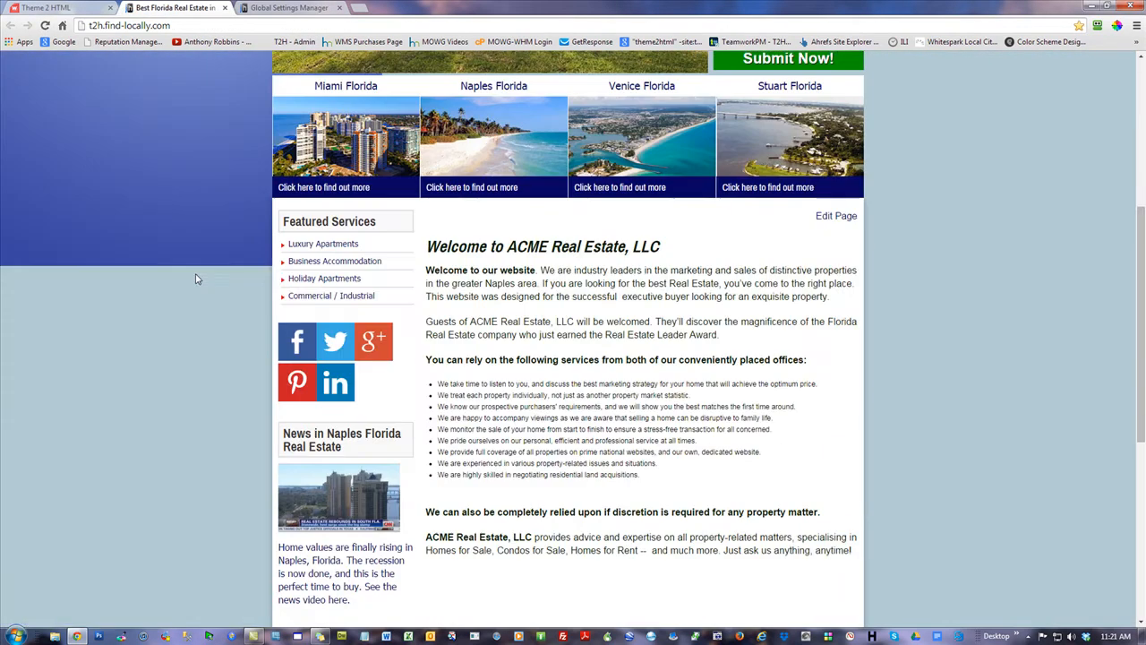
{"action": "left_click_drag", "start_coordinate": [1141, 287], "coordinate": [1126, 127]}
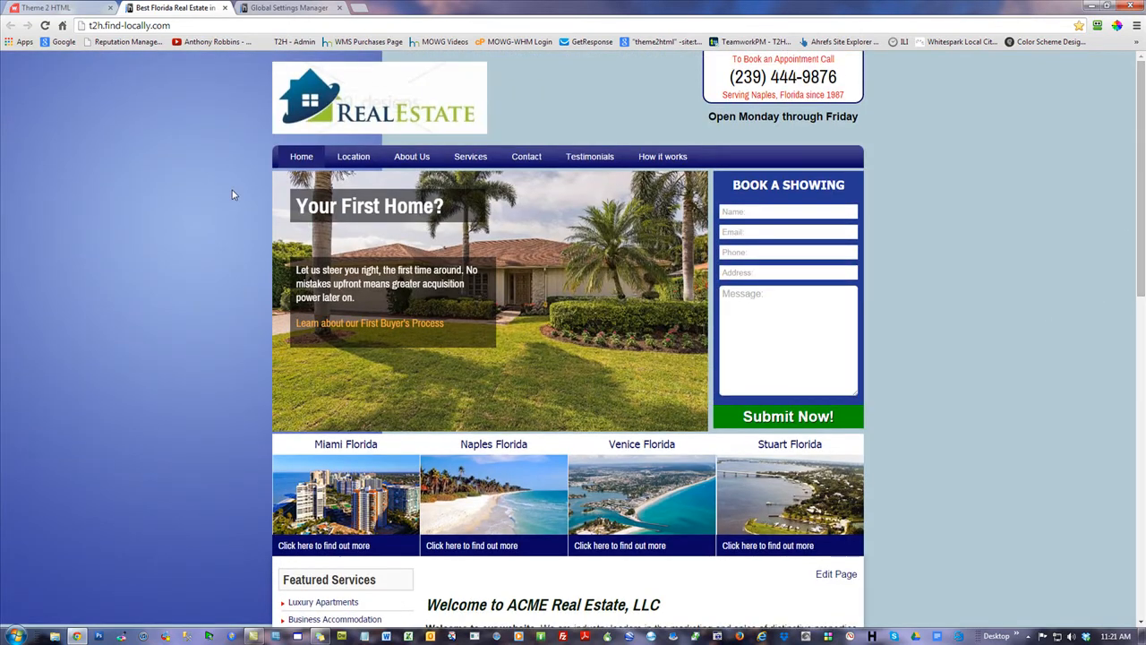
Change the background image Repeat to Horizontally Repeat and save with Update & Reload
{"action": "left_click", "coordinate": [253, 7]}
{"action": "left_click", "coordinate": [438, 488]}
{"action": "left_click", "coordinate": [430, 514]}
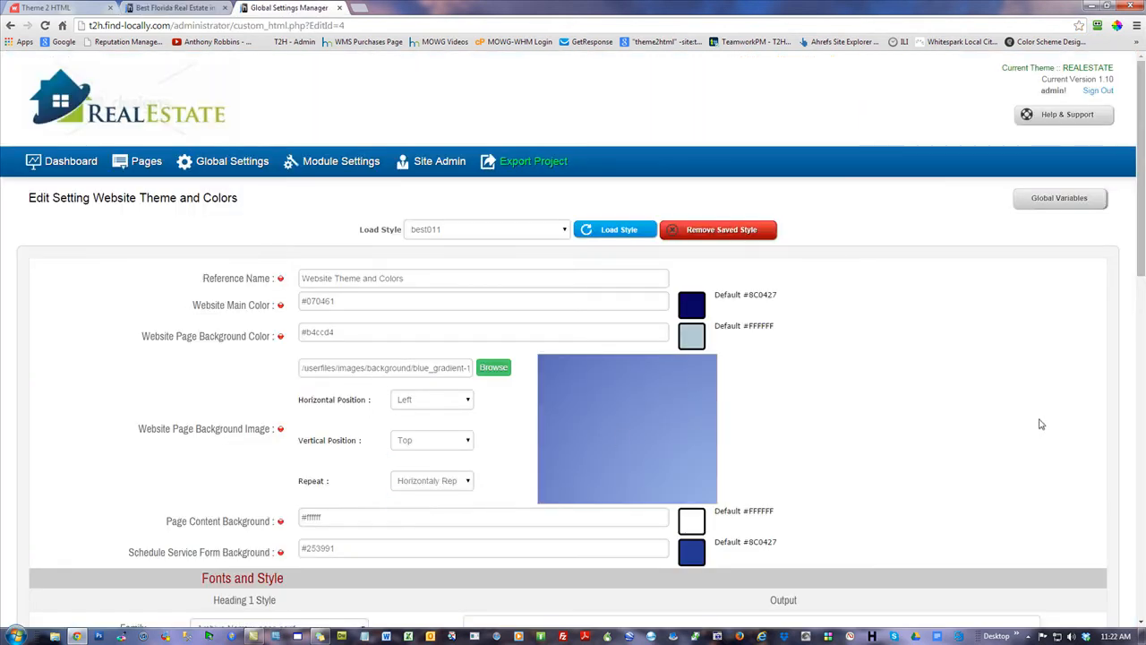
{"action": "scroll", "coordinate": [1041, 421], "scroll_direction": "down", "scroll_amount": 10}
{"action": "left_click", "coordinate": [983, 550]}
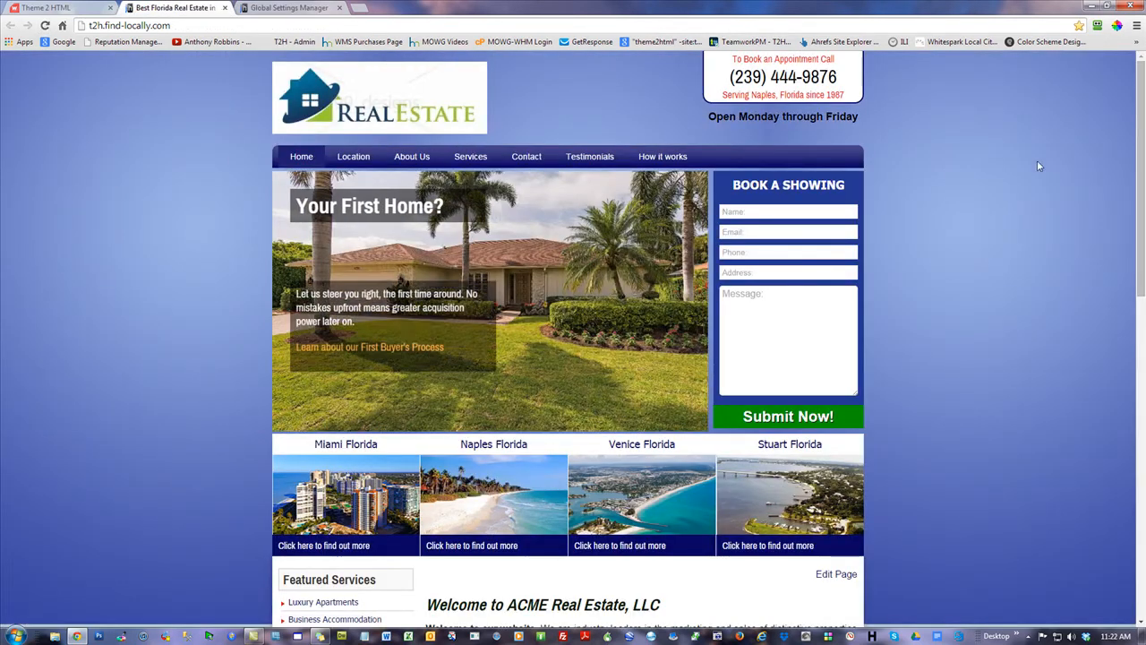
Scroll the live site, reopen the colour picker extension, and reload the page
{"action": "scroll", "coordinate": [1037, 165], "scroll_direction": "down", "scroll_amount": 6}
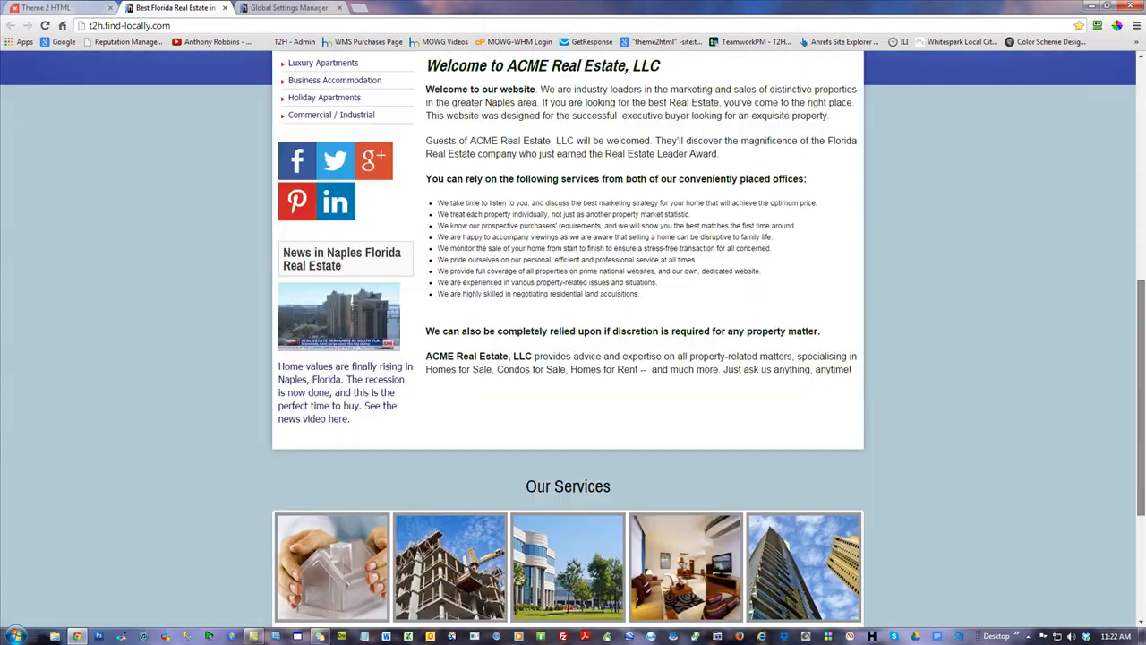
{"action": "left_click_drag", "start_coordinate": [1140, 388], "coordinate": [1141, 314]}
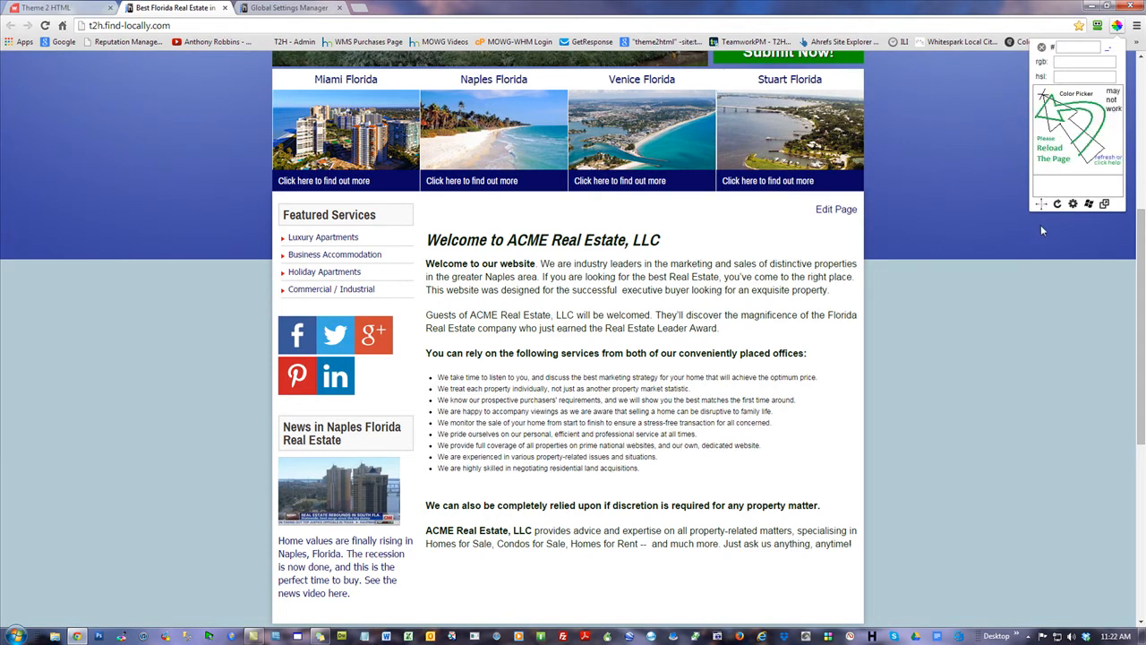
{"action": "left_click", "coordinate": [1015, 262]}
{"action": "left_click", "coordinate": [1117, 25]}
{"action": "left_click", "coordinate": [45, 27]}
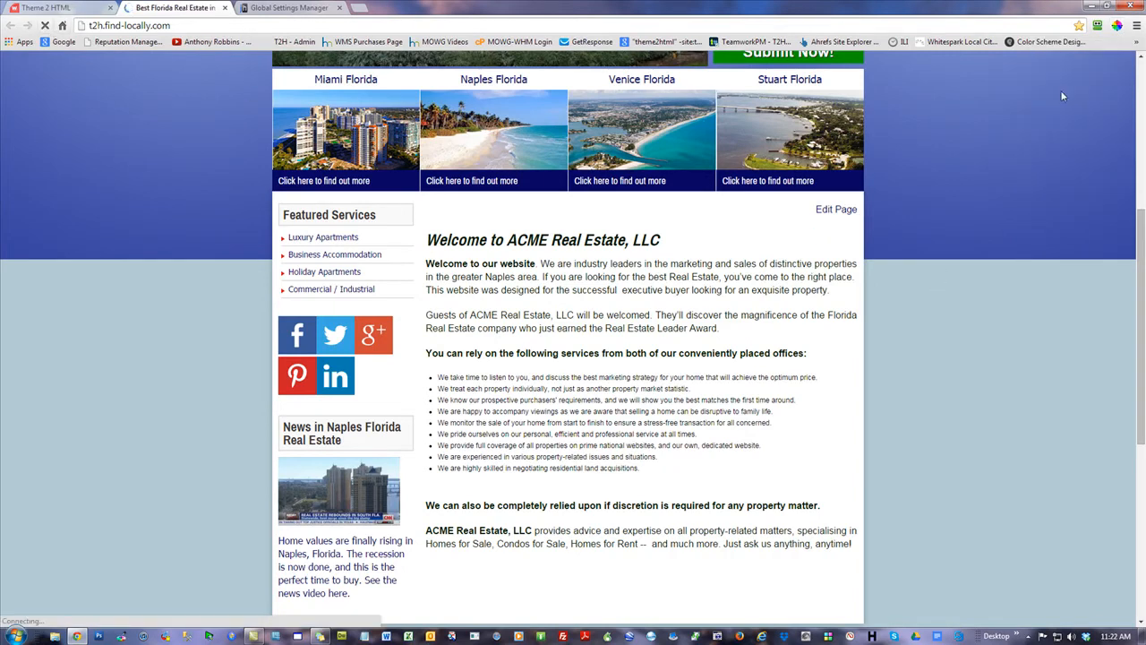
Sample the page's blue background with the eyedropper and copy its hex value 3C47A3
{"action": "left_click", "coordinate": [1117, 26]}
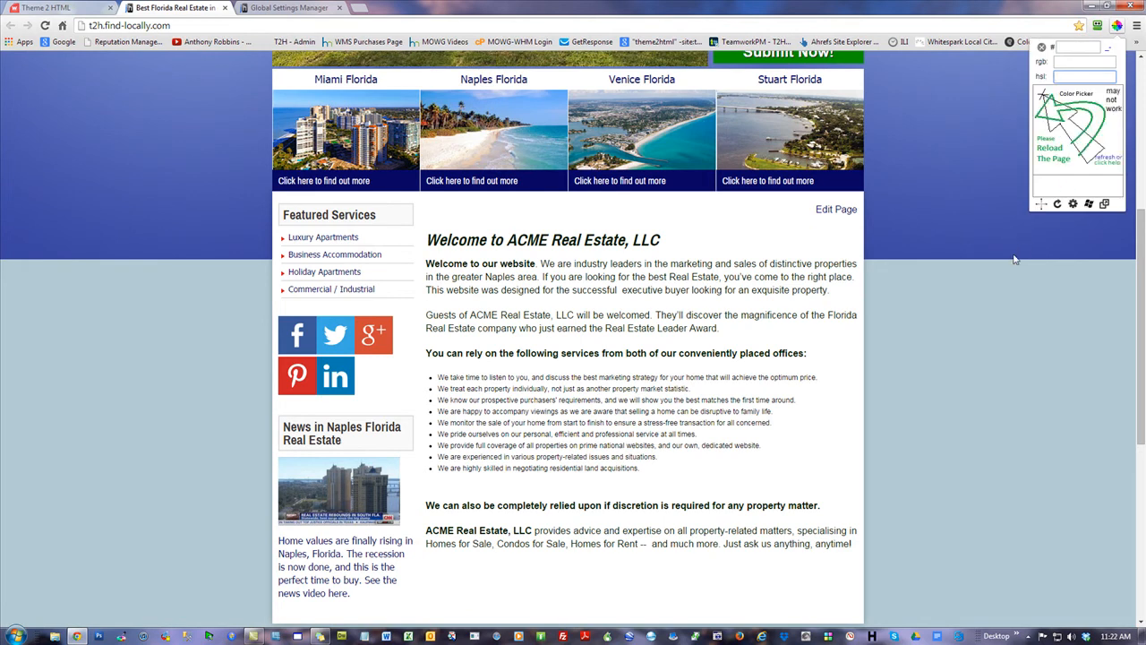
{"action": "left_click", "coordinate": [1040, 205]}
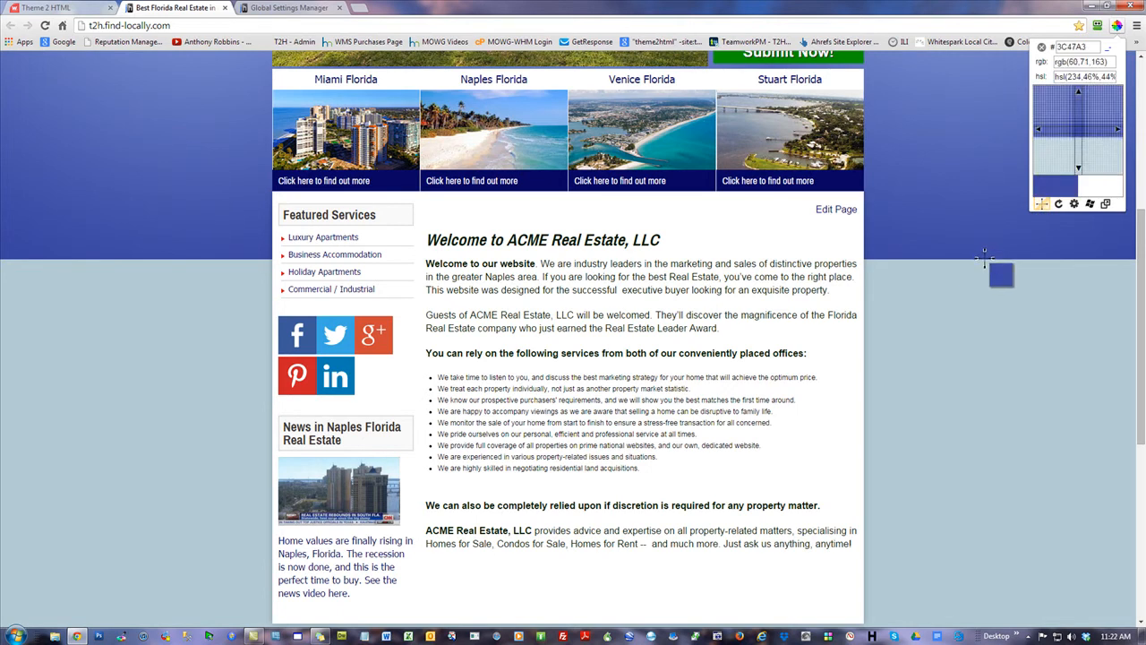
{"action": "left_click", "coordinate": [984, 259]}
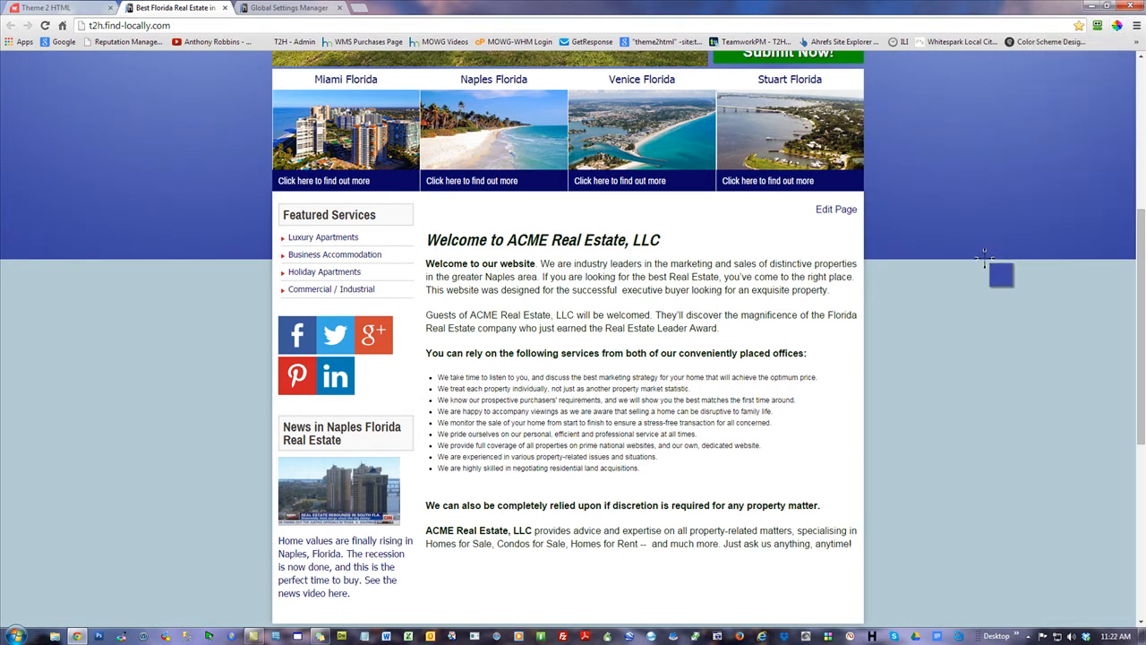
{"action": "right_click", "coordinate": [1012, 277]}
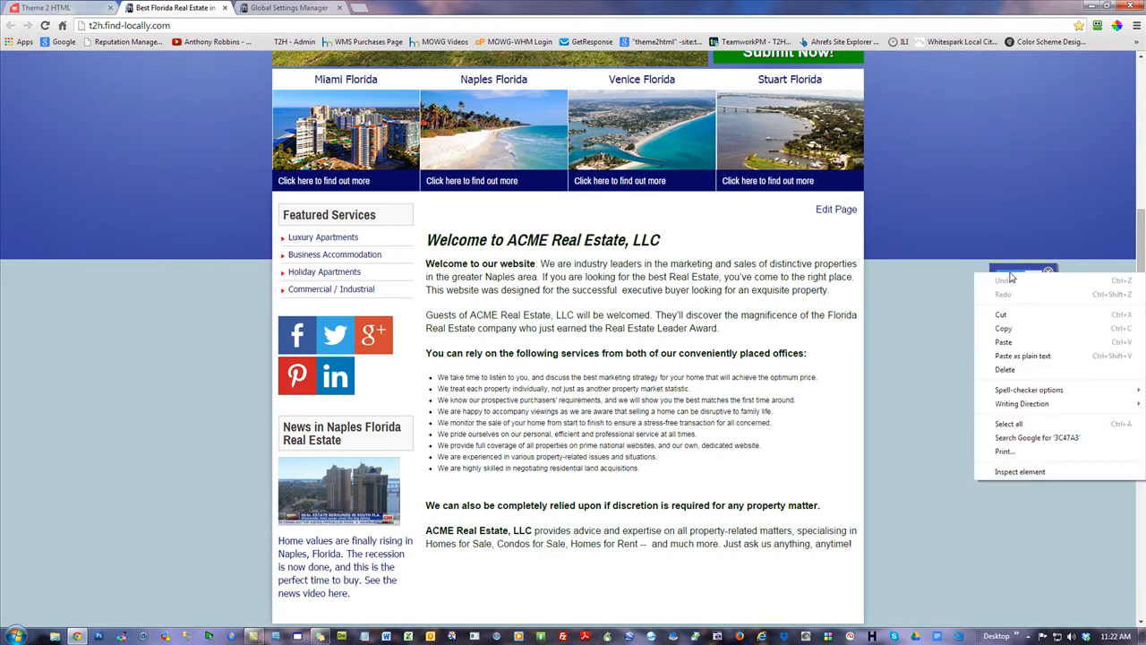
{"action": "left_click", "coordinate": [1015, 327]}
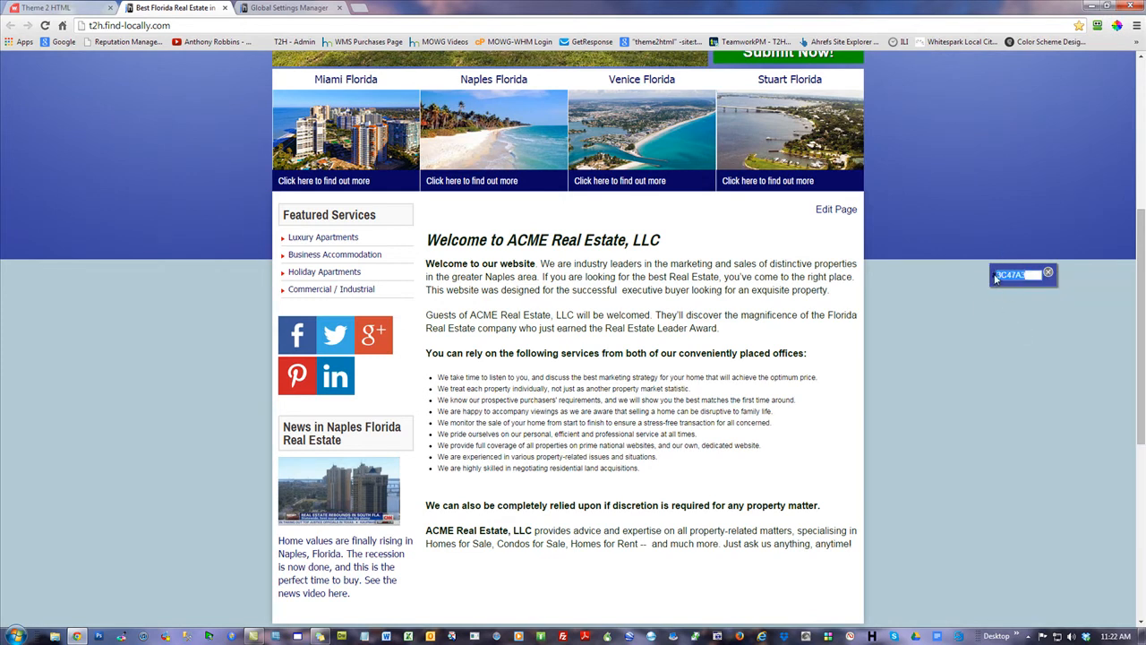
{"action": "left_click", "coordinate": [1049, 273]}
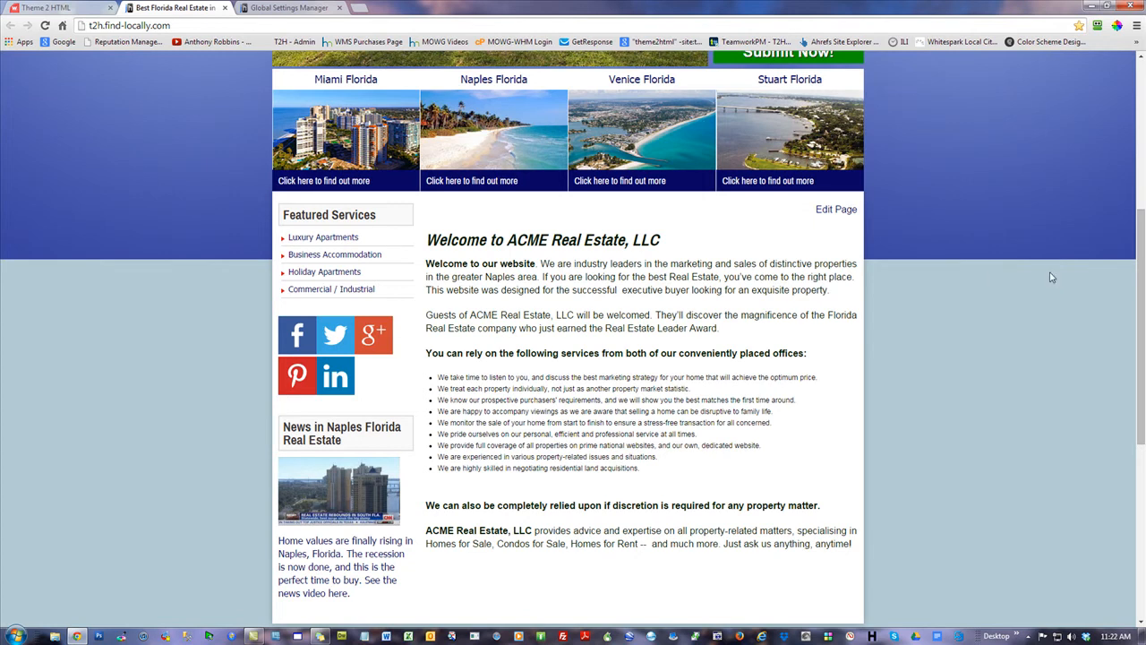
{"action": "left_click", "coordinate": [275, 7]}
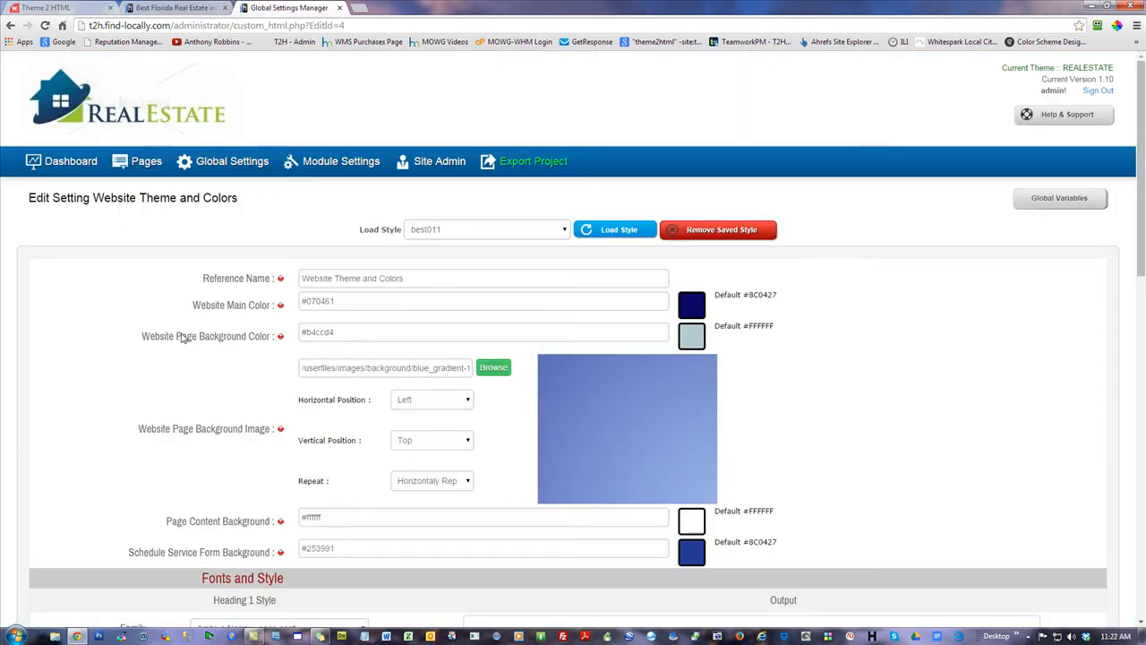
Set the Website Page Background Color to #3C47A3 and save with Update & Reload
{"action": "left_click_drag", "start_coordinate": [370, 333], "coordinate": [116, 336]}
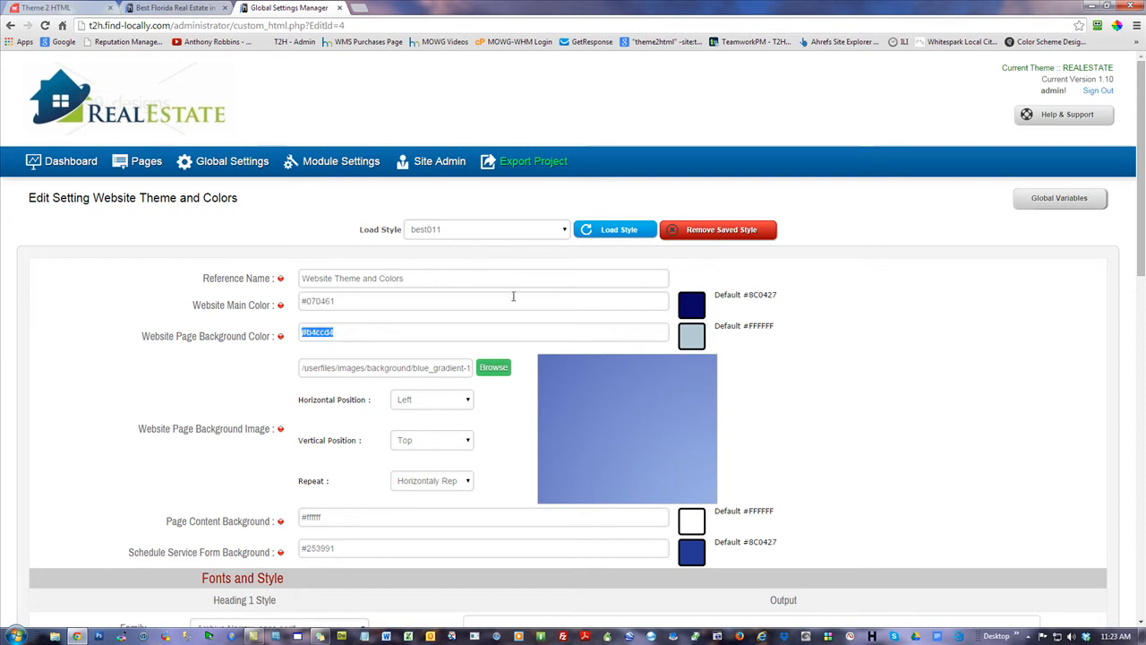
{"action": "type", "text": "#"}
{"action": "key", "text": "ctrl+v"}
{"action": "scroll", "coordinate": [958, 329], "scroll_direction": "down", "scroll_amount": 15}
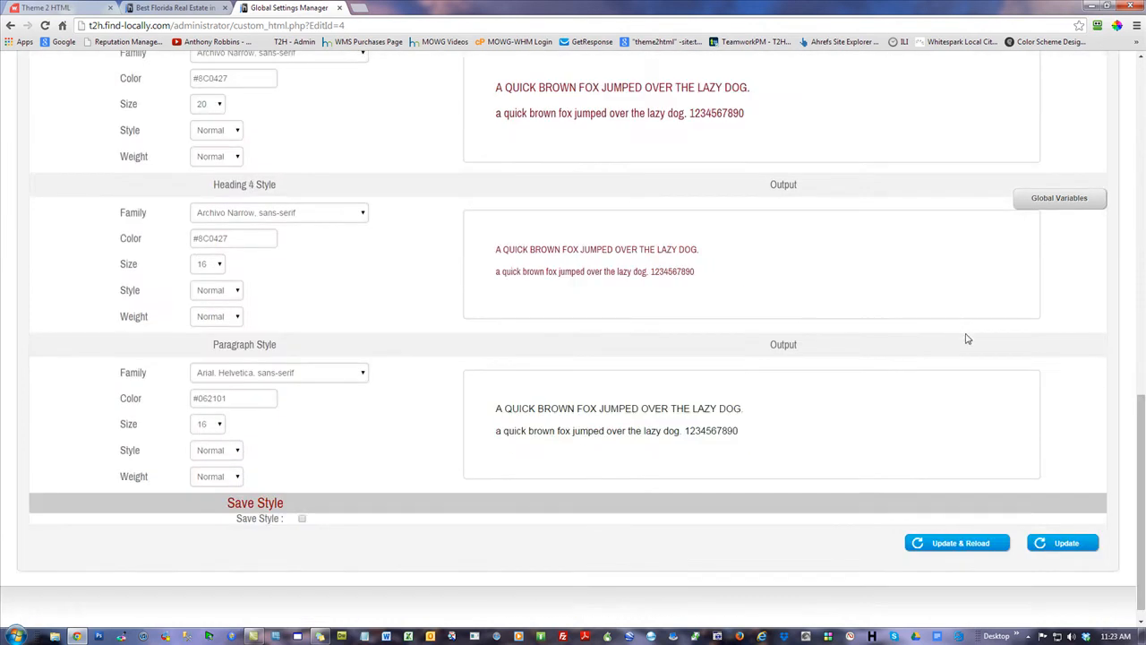
{"action": "left_click", "coordinate": [972, 543]}
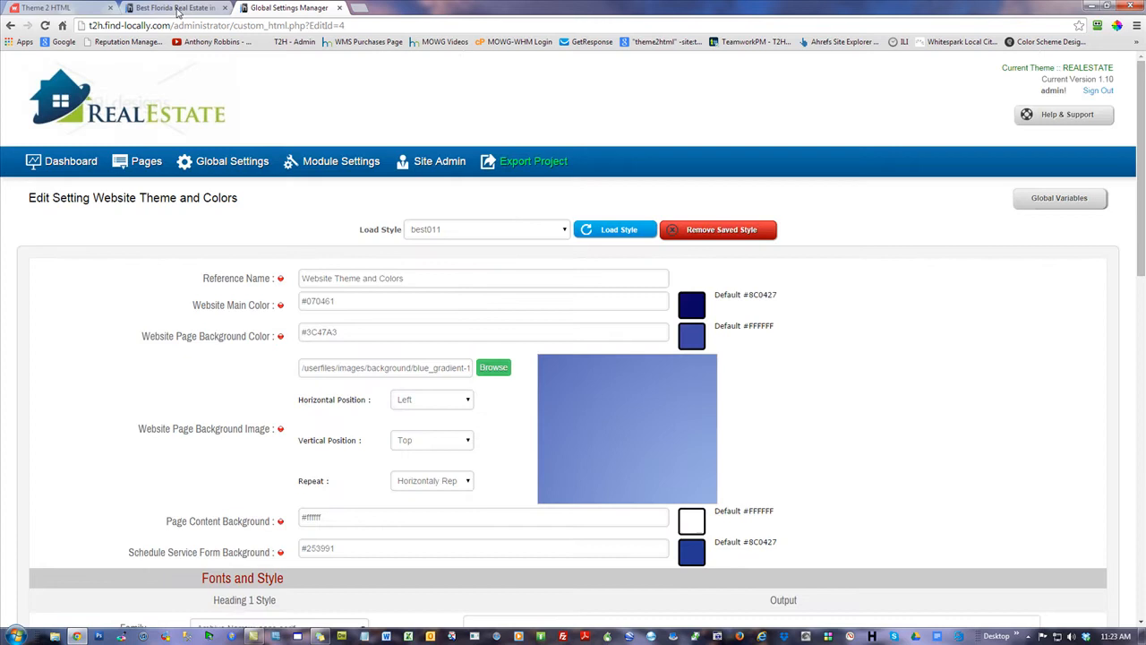
Reload the live real estate site to check the continuous blue background
{"action": "left_click", "coordinate": [179, 8]}
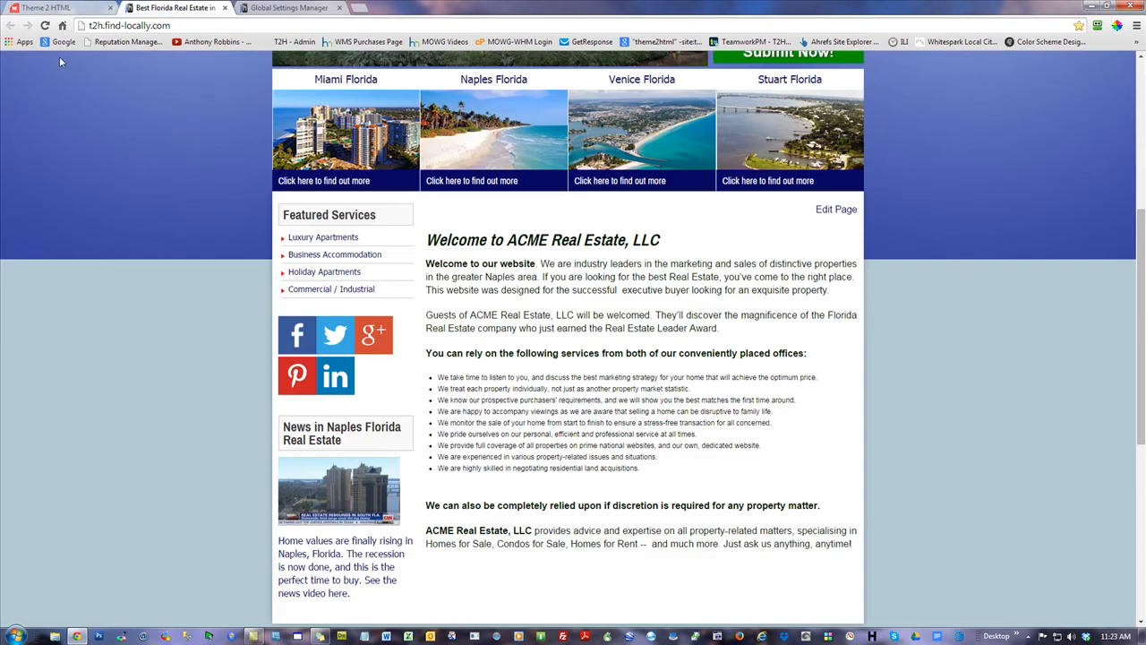
{"action": "left_click", "coordinate": [44, 25]}
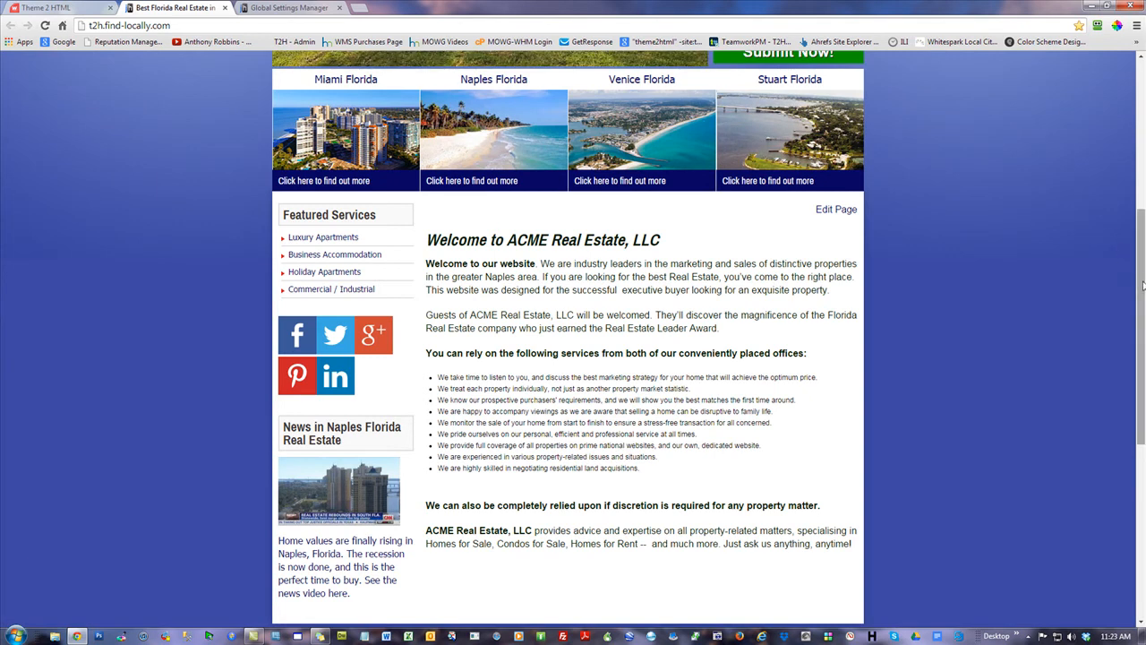
{"action": "scroll", "coordinate": [1138, 268], "scroll_direction": "up", "scroll_amount": 4}
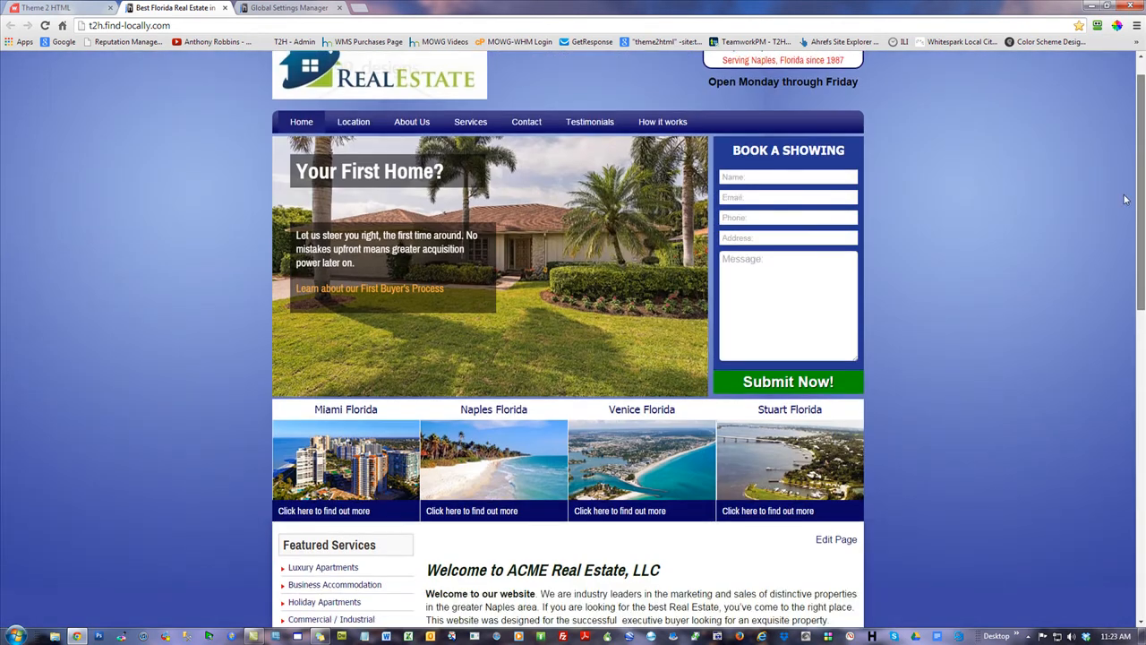
{"action": "scroll", "coordinate": [1126, 199], "scroll_direction": "down", "scroll_amount": 6}
Choose green_gradient-1.jpg from the Images/background folder as the page background image
{"action": "scroll", "coordinate": [1125, 199], "scroll_direction": "up", "scroll_amount": 7}
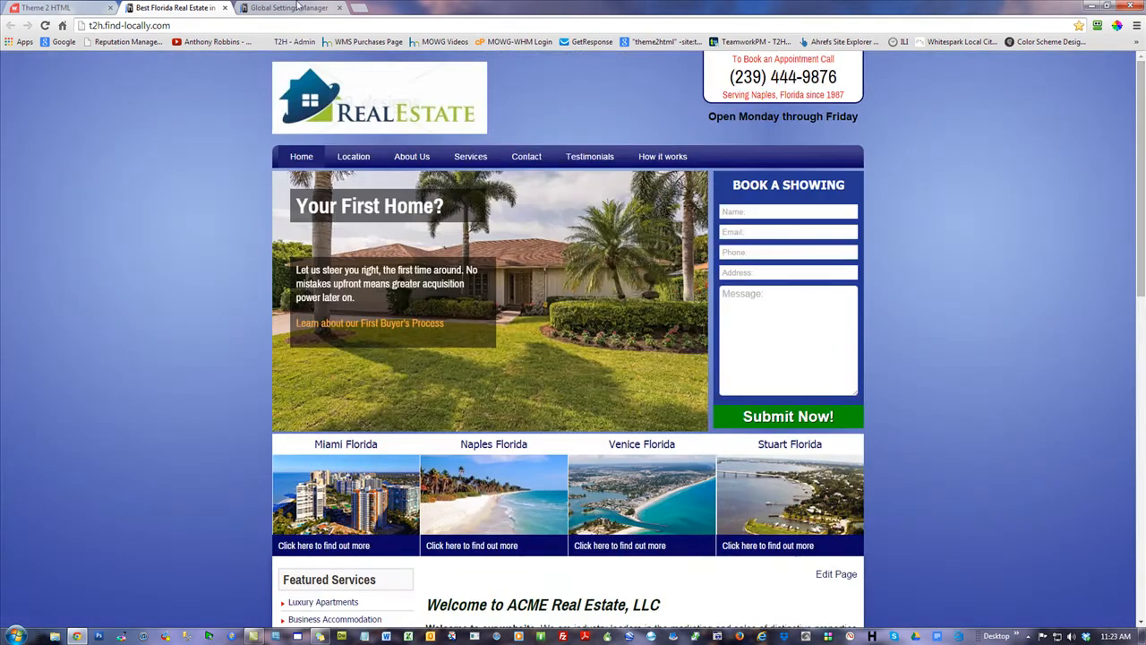
{"action": "left_click", "coordinate": [296, 8]}
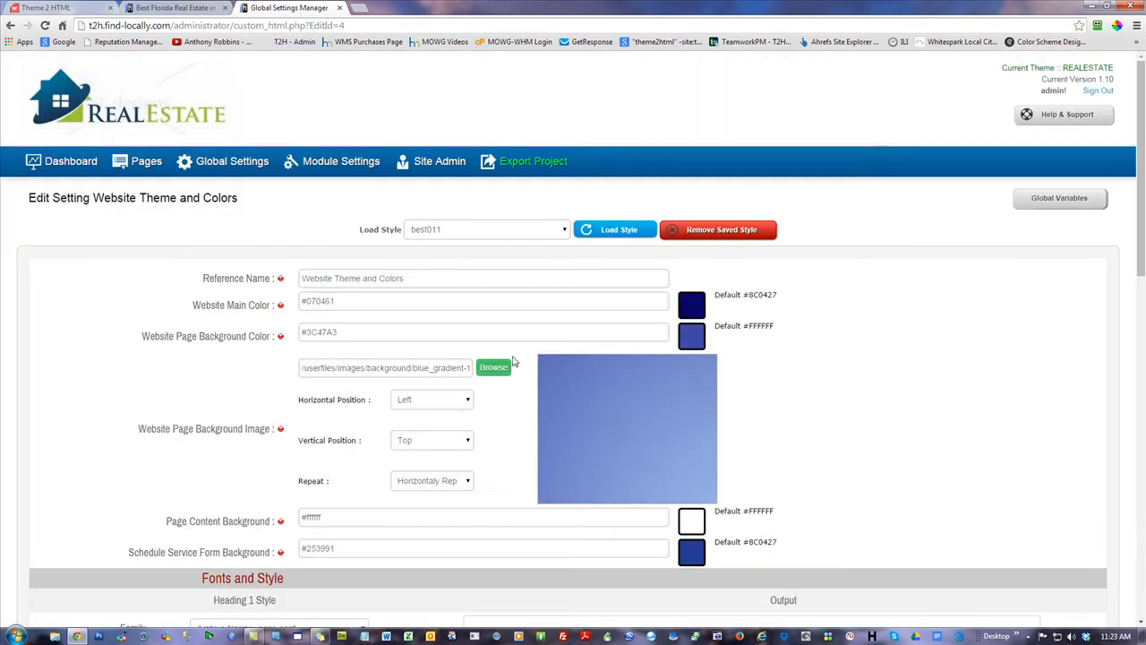
{"action": "left_click", "coordinate": [493, 367]}
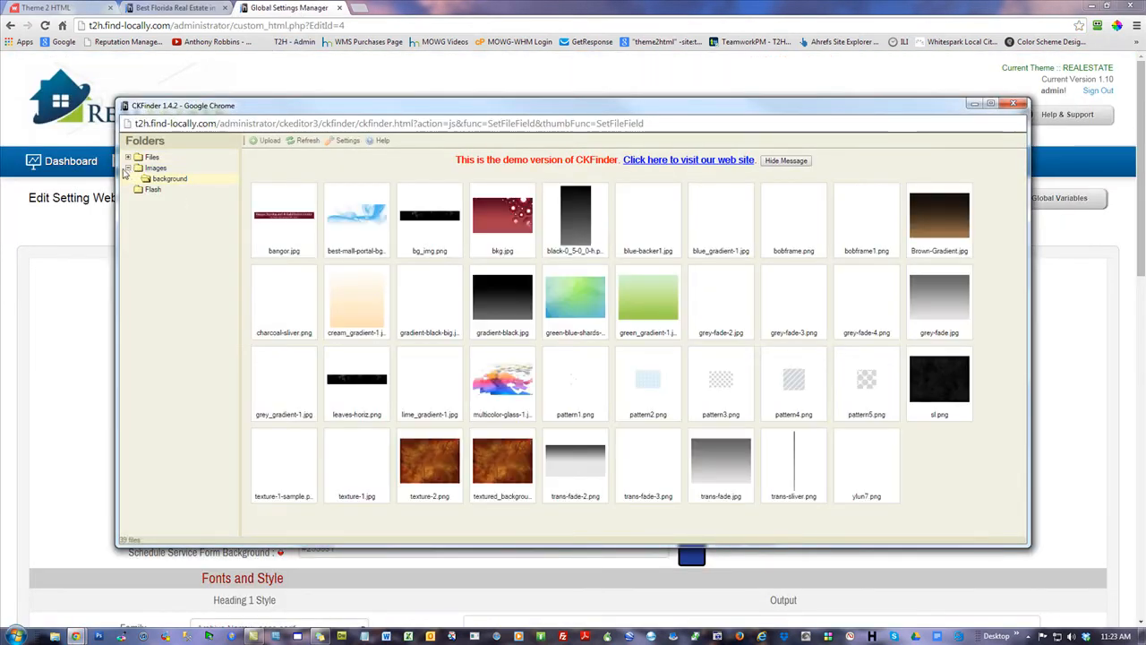
{"action": "left_click", "coordinate": [128, 168]}
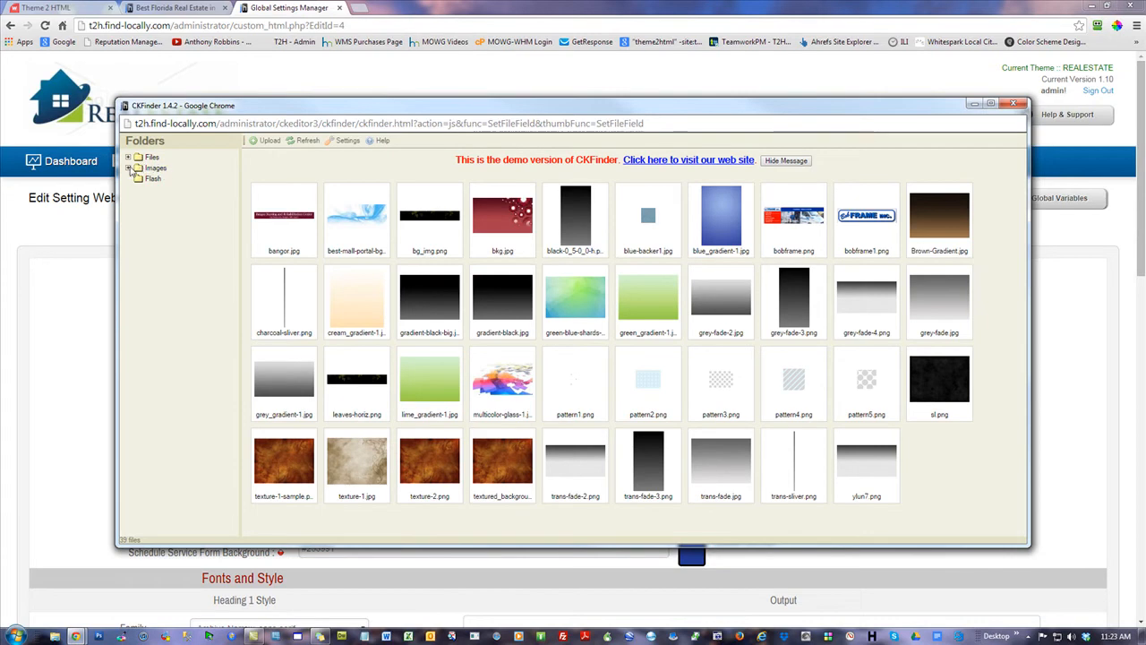
{"action": "left_click", "coordinate": [128, 169]}
{"action": "left_click", "coordinate": [170, 179]}
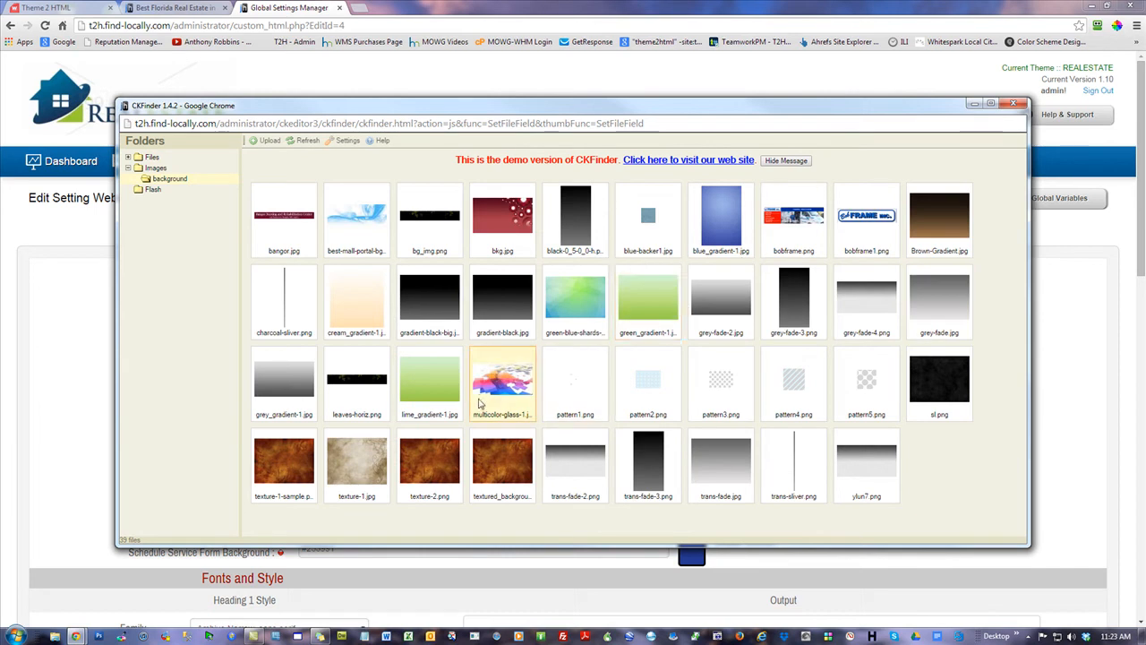
{"action": "double_click", "coordinate": [648, 299]}
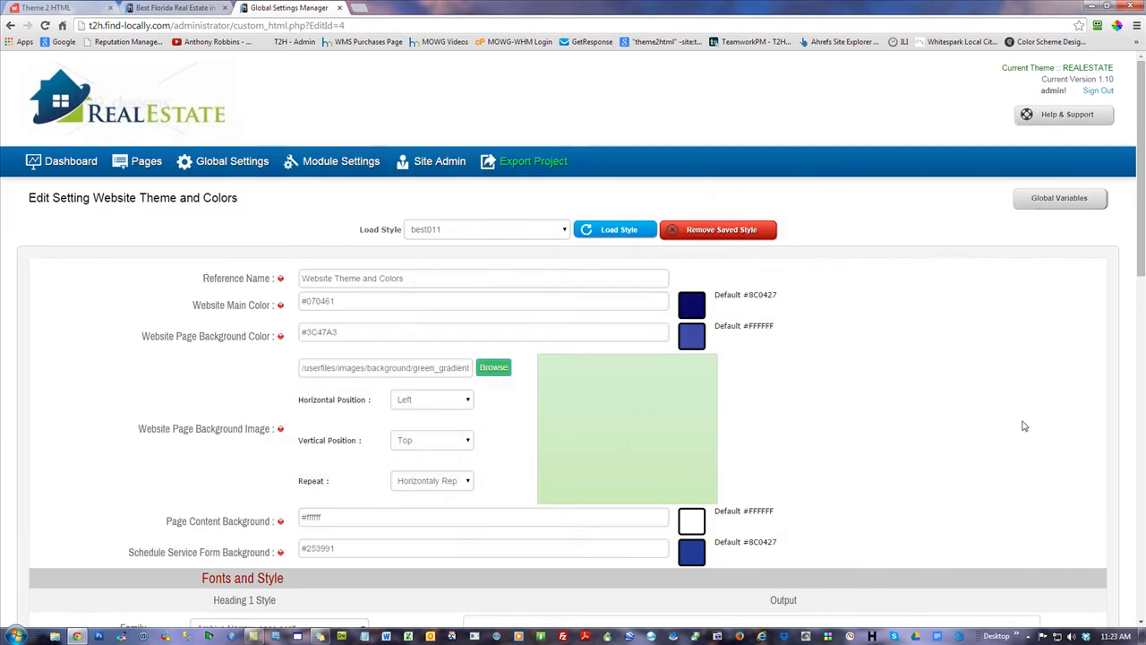
Set the background image Repeat to Repeat and save with Update & Reload
{"action": "left_click", "coordinate": [420, 485]}
{"action": "left_click", "coordinate": [421, 496]}
{"action": "scroll", "coordinate": [983, 454], "scroll_direction": "down", "scroll_amount": 2}
{"action": "scroll", "coordinate": [984, 454], "scroll_direction": "down", "scroll_amount": 8}
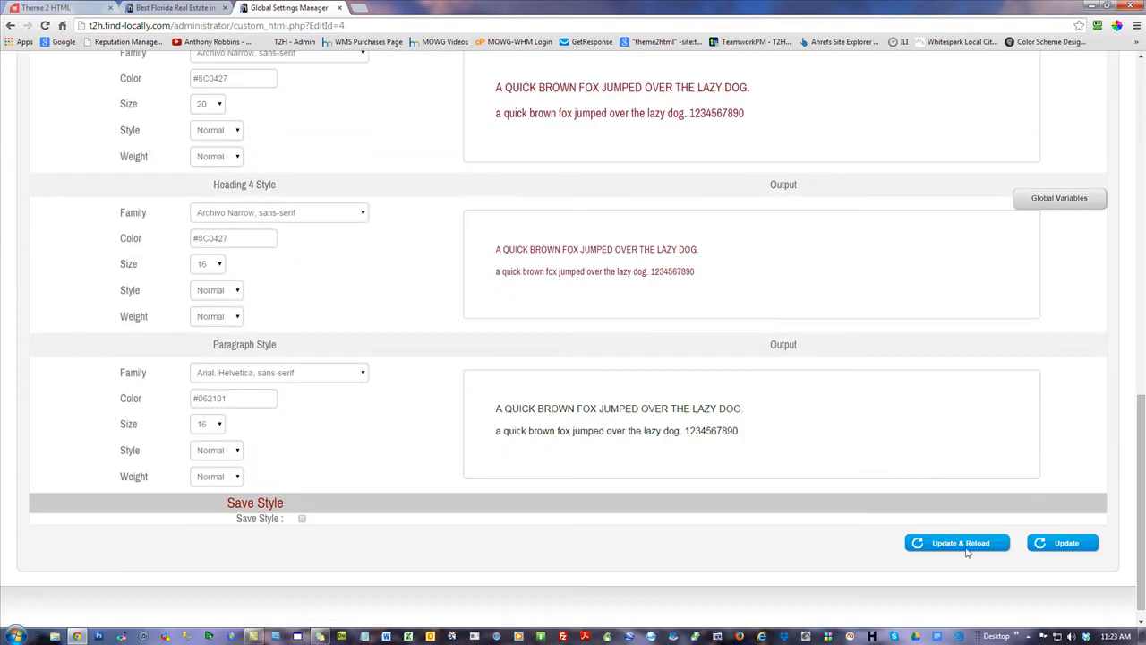
{"action": "left_click", "coordinate": [956, 542]}
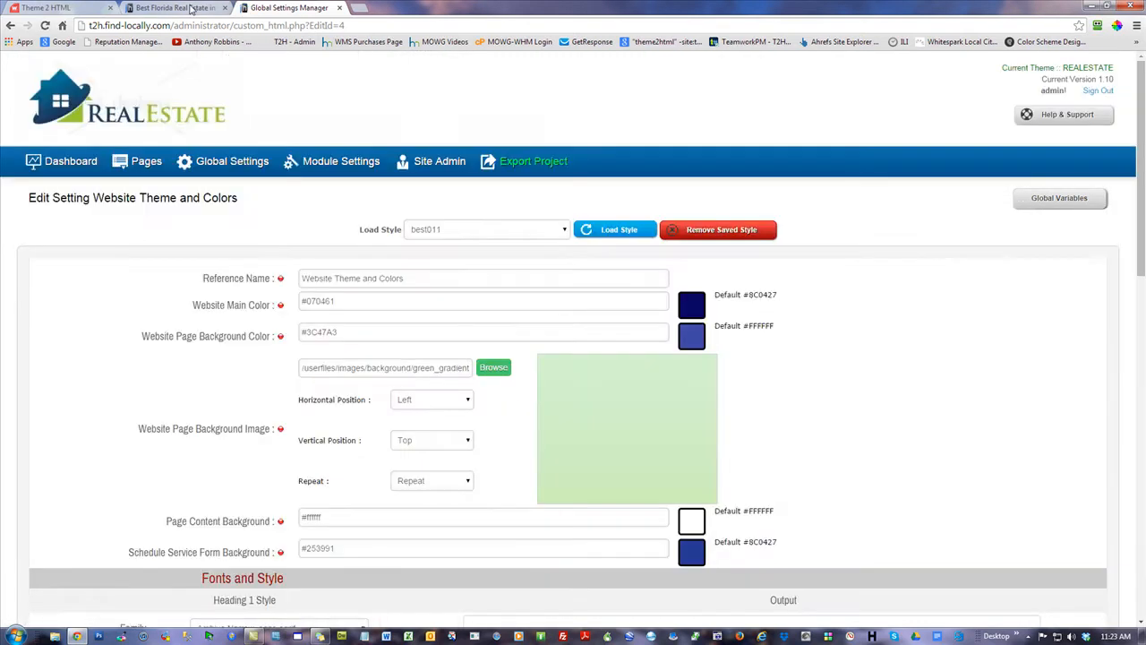
{"action": "left_click", "coordinate": [170, 7]}
{"action": "left_click", "coordinate": [45, 25]}
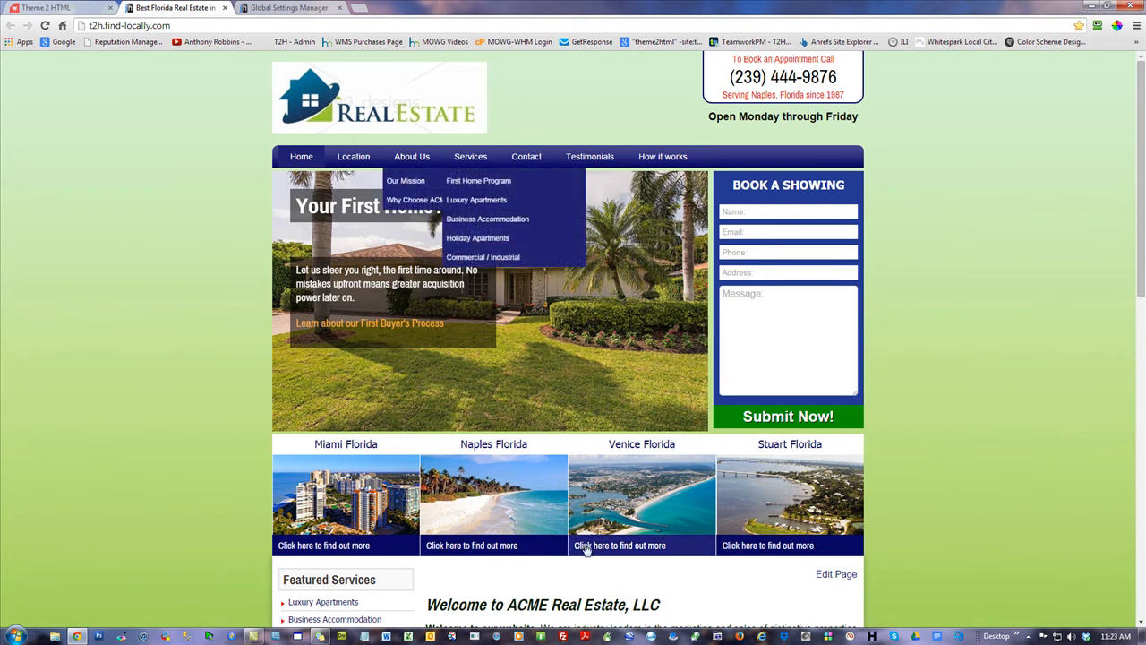
{"action": "left_click", "coordinate": [288, 8]}
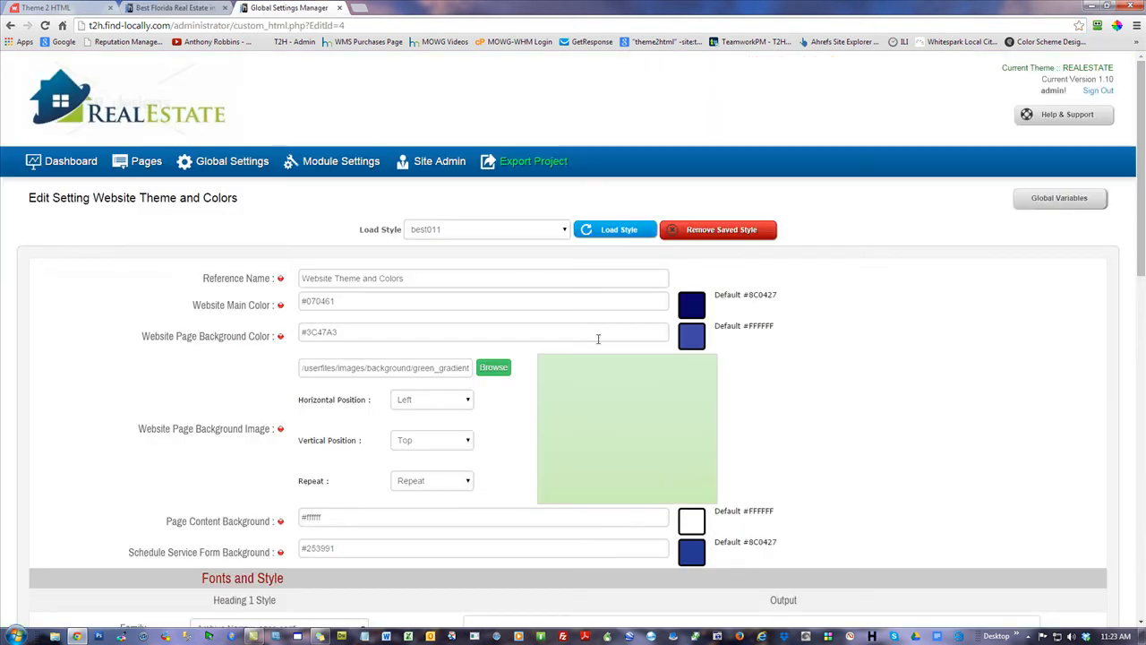
Shift the Website Main Color from blue to green #448f2b, save, and reload the live site to check it
{"action": "left_click", "coordinate": [378, 301]}
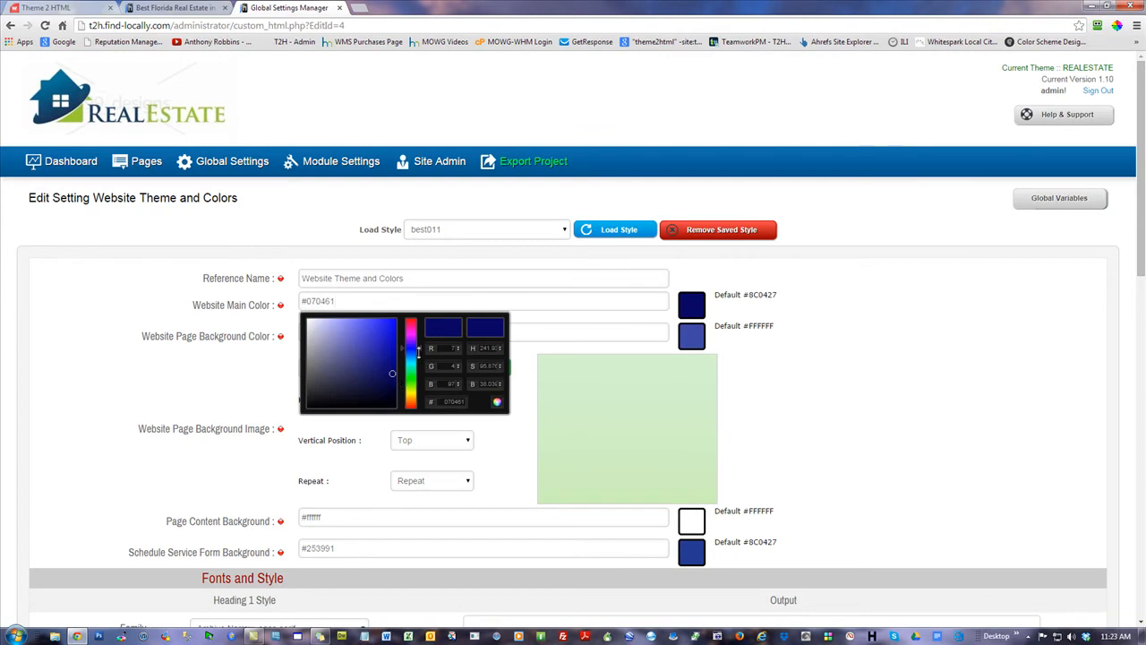
{"action": "left_click_drag", "start_coordinate": [417, 352], "coordinate": [367, 358]}
{"action": "left_click", "coordinate": [920, 362]}
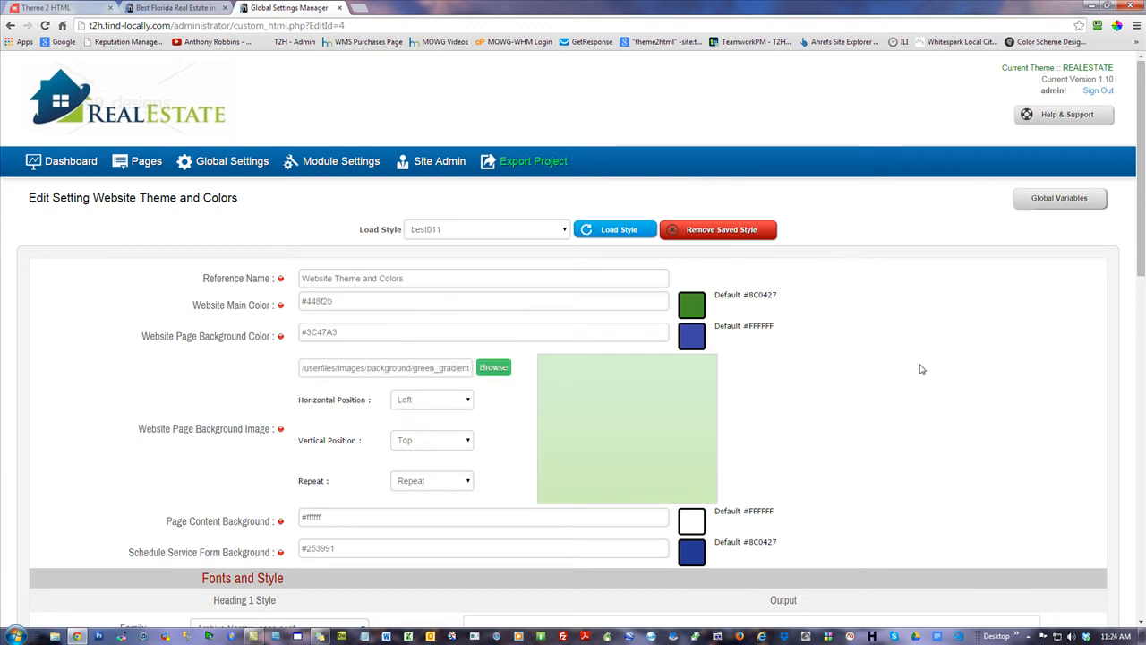
{"action": "scroll", "coordinate": [355, 332], "scroll_direction": "down", "scroll_amount": 10}
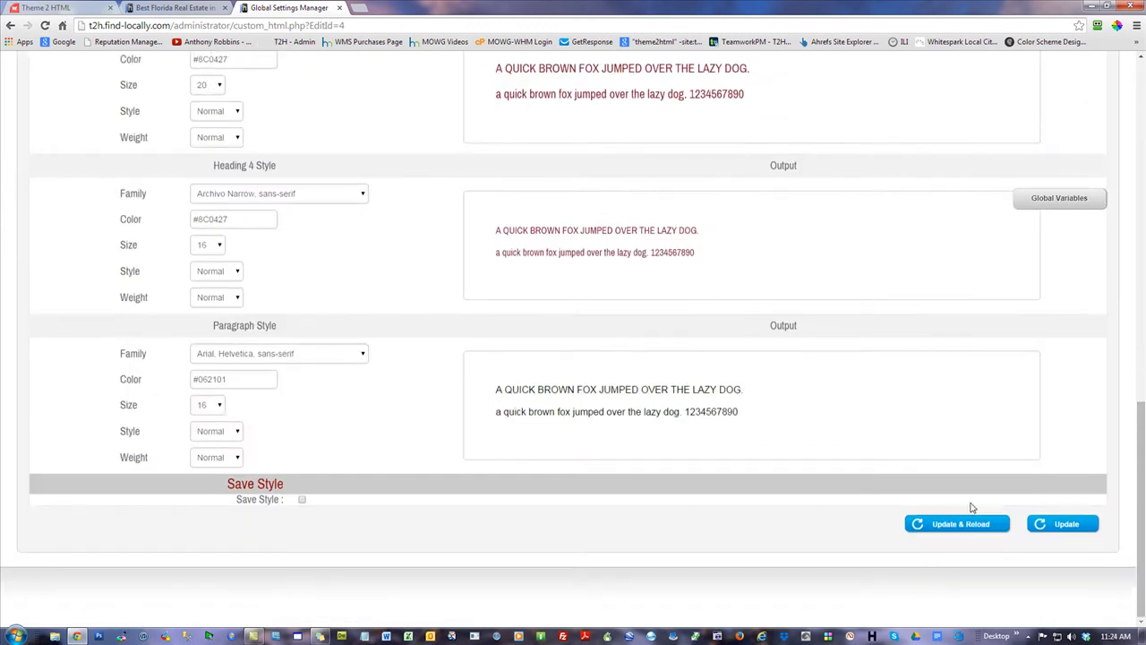
{"action": "left_click", "coordinate": [945, 524]}
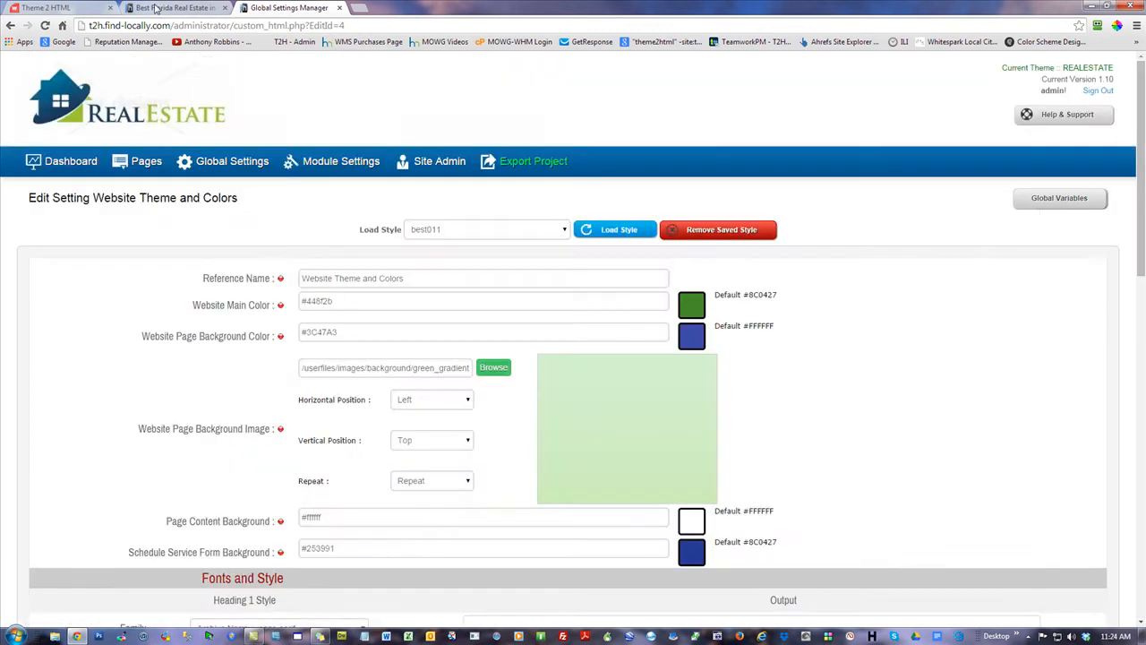
{"action": "left_click", "coordinate": [161, 7]}
{"action": "left_click", "coordinate": [50, 26]}
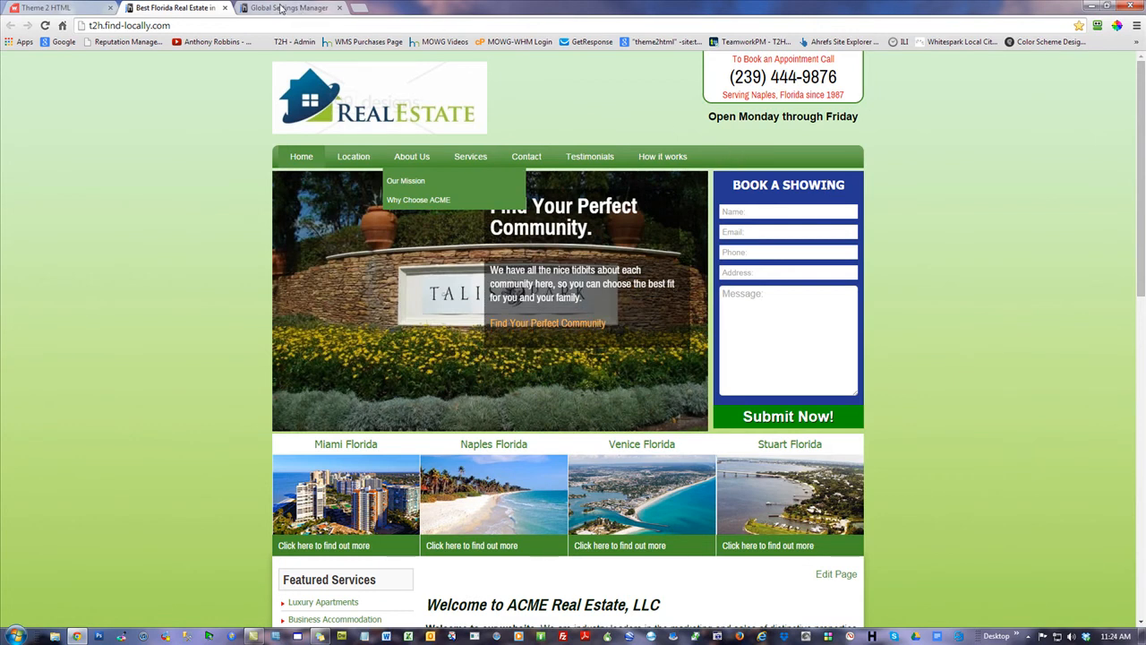
{"action": "left_click", "coordinate": [285, 8]}
Paste #448f2b into the Schedule Service Form Background, save, and refresh the live site
{"action": "triple_click", "coordinate": [370, 336]}
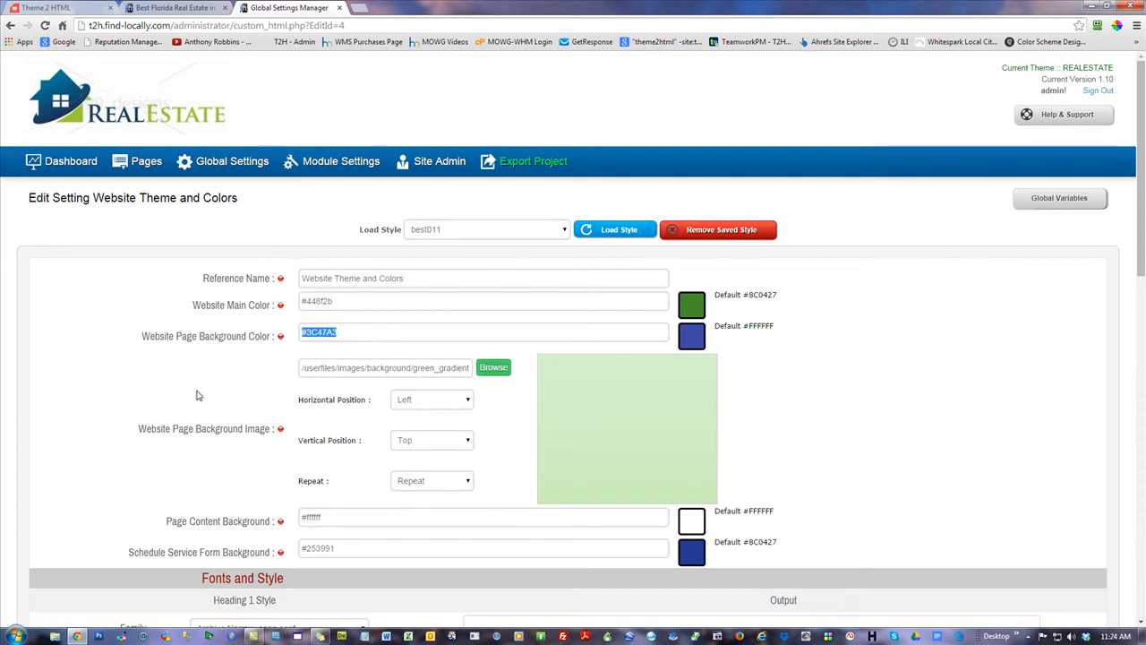
{"action": "triple_click", "coordinate": [349, 300]}
{"action": "key", "text": "ctrl+c"}
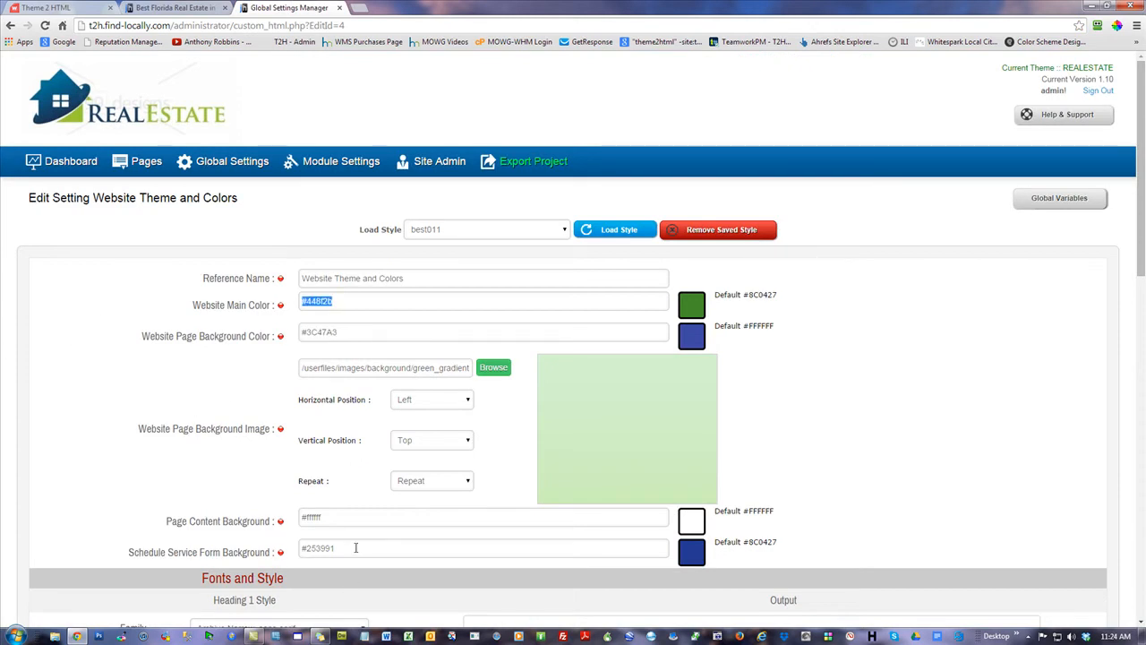
{"action": "left_click", "coordinate": [357, 548]}
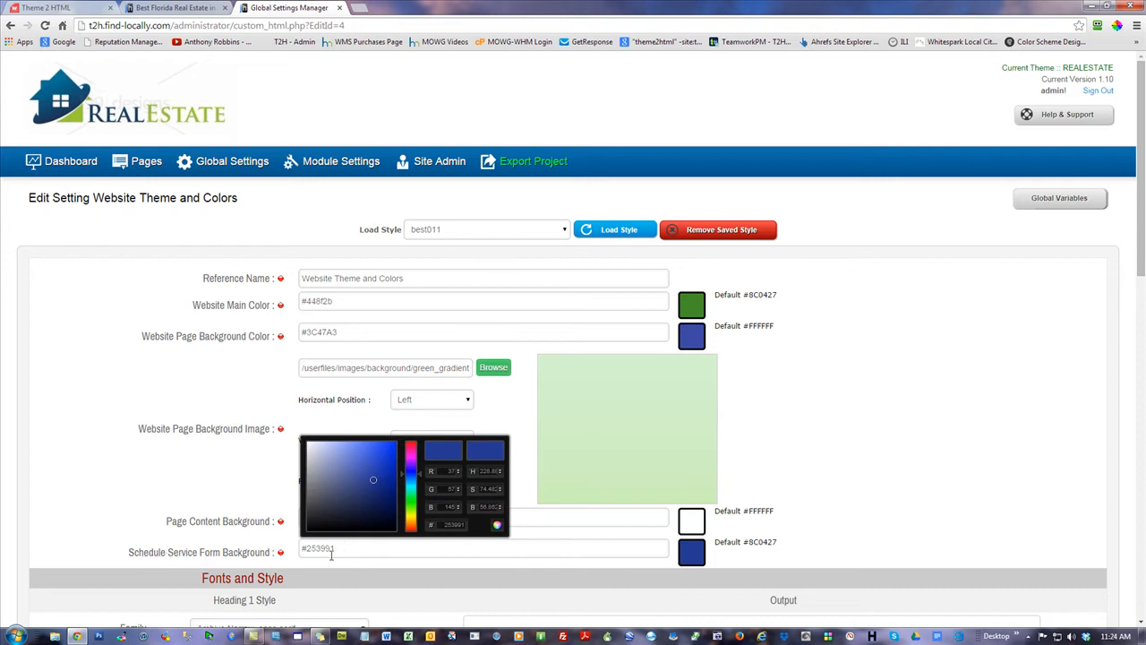
{"action": "triple_click", "coordinate": [331, 551]}
{"action": "key", "text": "ctrl+v"}
{"action": "scroll", "coordinate": [925, 491], "scroll_direction": "down", "scroll_amount": 10}
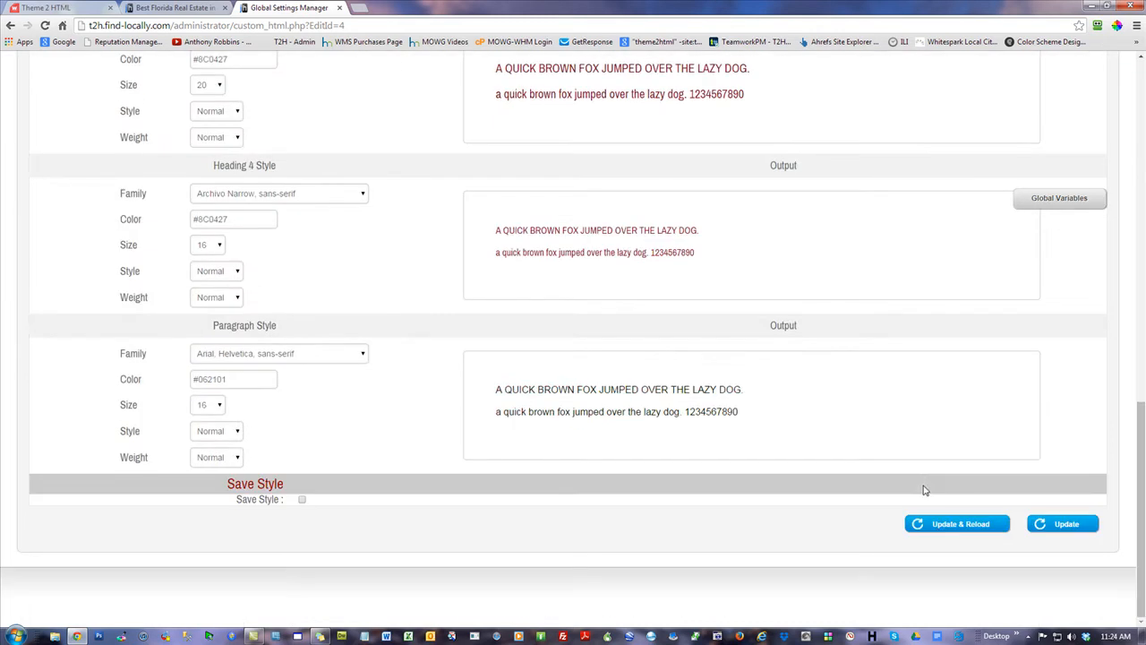
{"action": "left_click", "coordinate": [949, 525]}
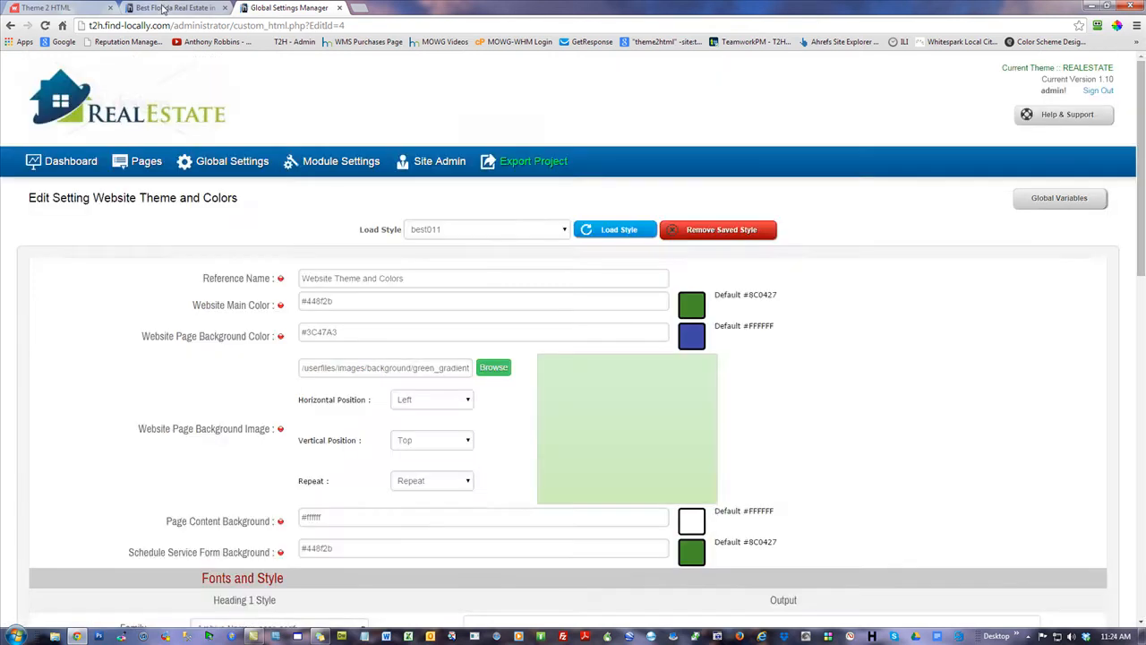
{"action": "left_click", "coordinate": [165, 8]}
{"action": "key", "text": "F5"}
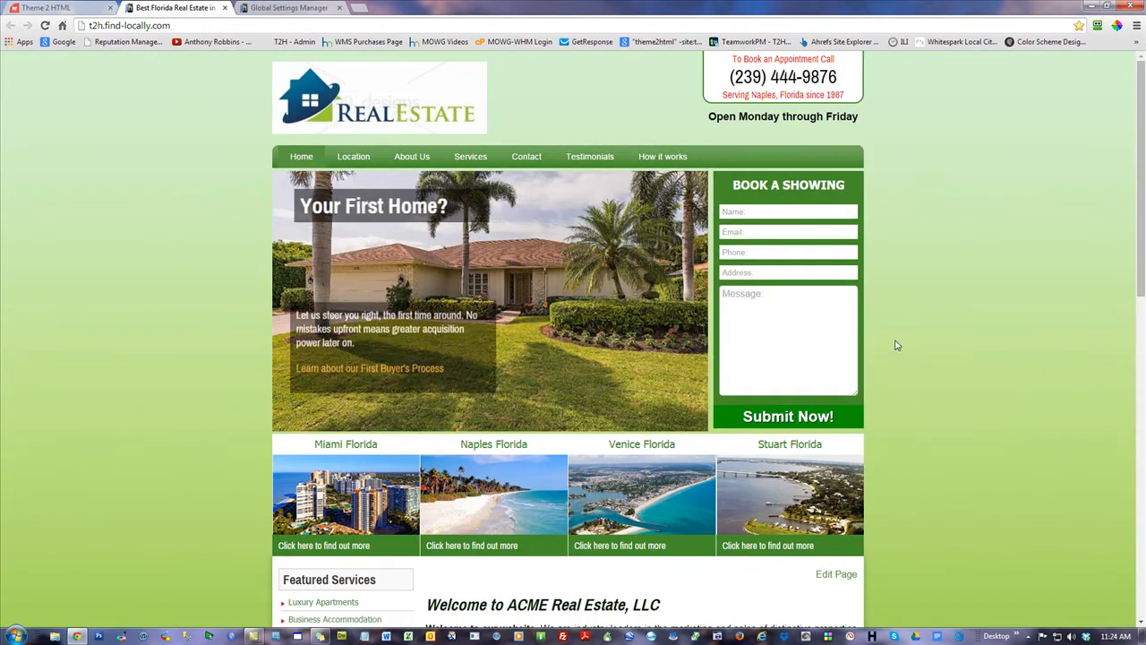
Darken the form background to green #316620, save, and refresh the live site
{"action": "left_click", "coordinate": [296, 8]}
{"action": "left_click", "coordinate": [377, 548]}
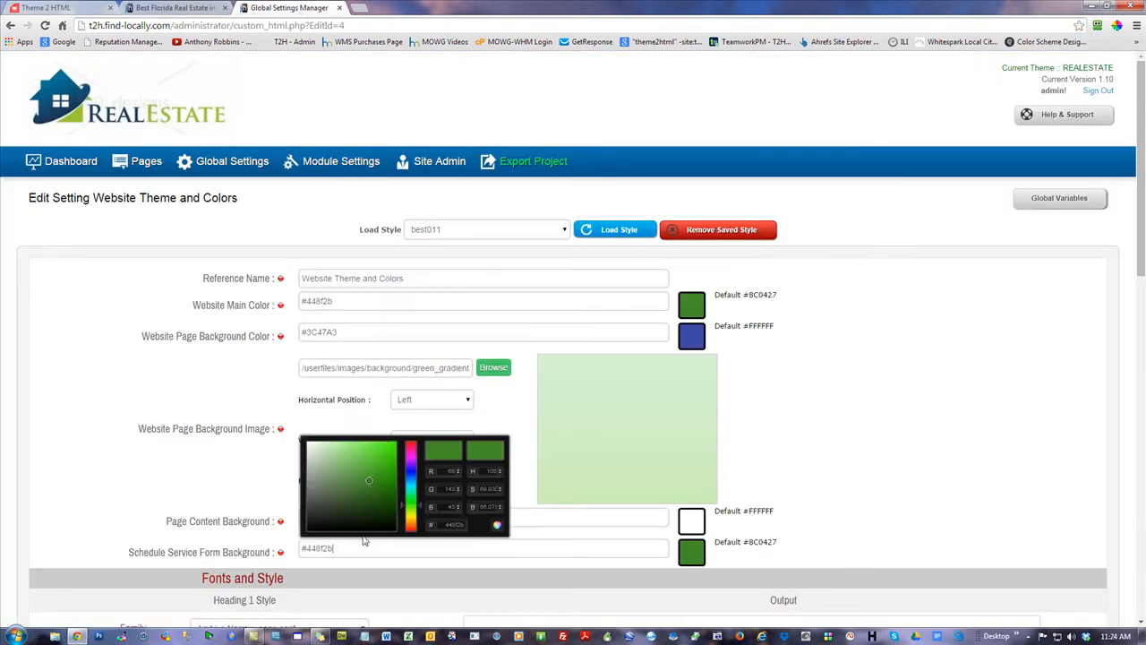
{"action": "left_click_drag", "start_coordinate": [369, 481], "coordinate": [368, 495]}
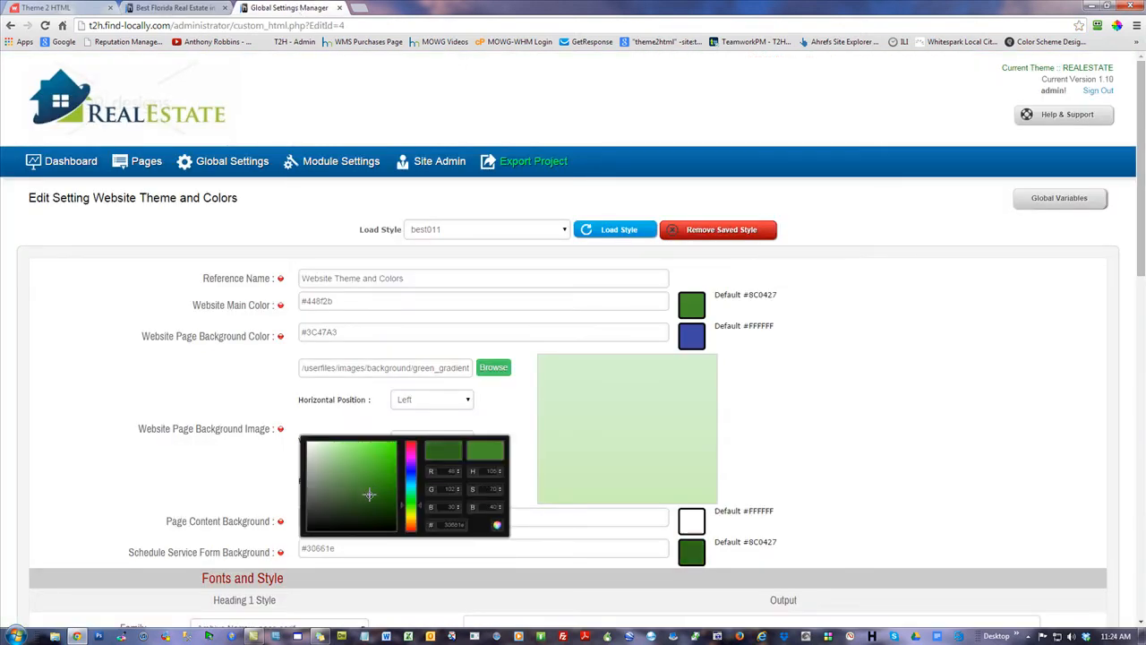
{"action": "left_click", "coordinate": [76, 341]}
{"action": "scroll", "coordinate": [998, 555], "scroll_direction": "down", "scroll_amount": 10}
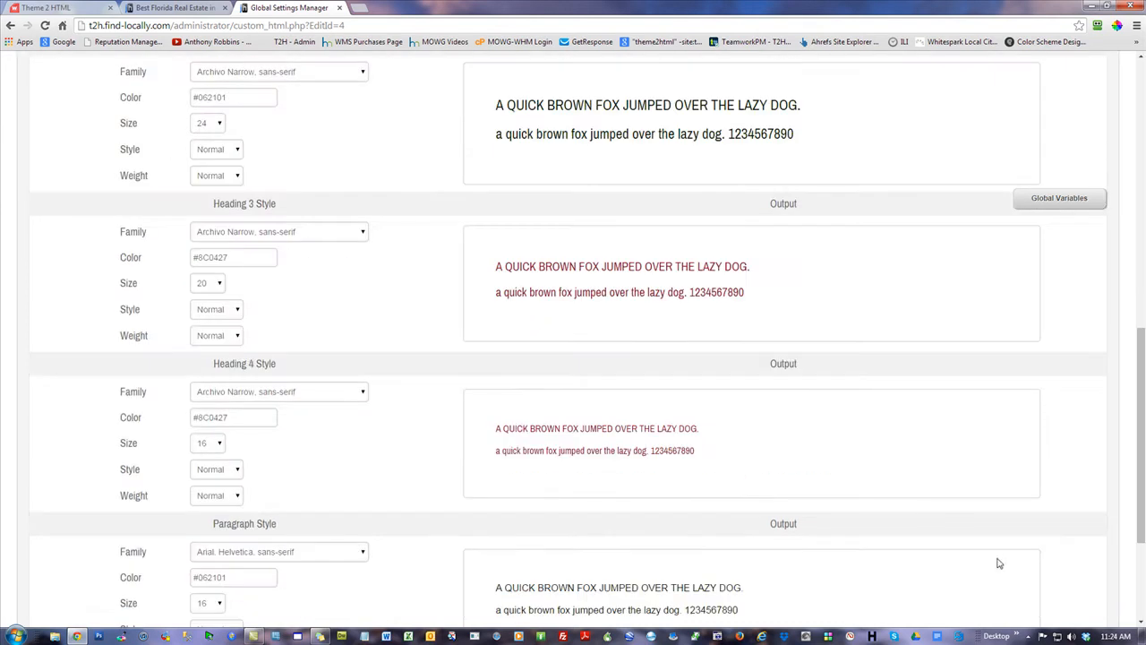
{"action": "left_click", "coordinate": [960, 524]}
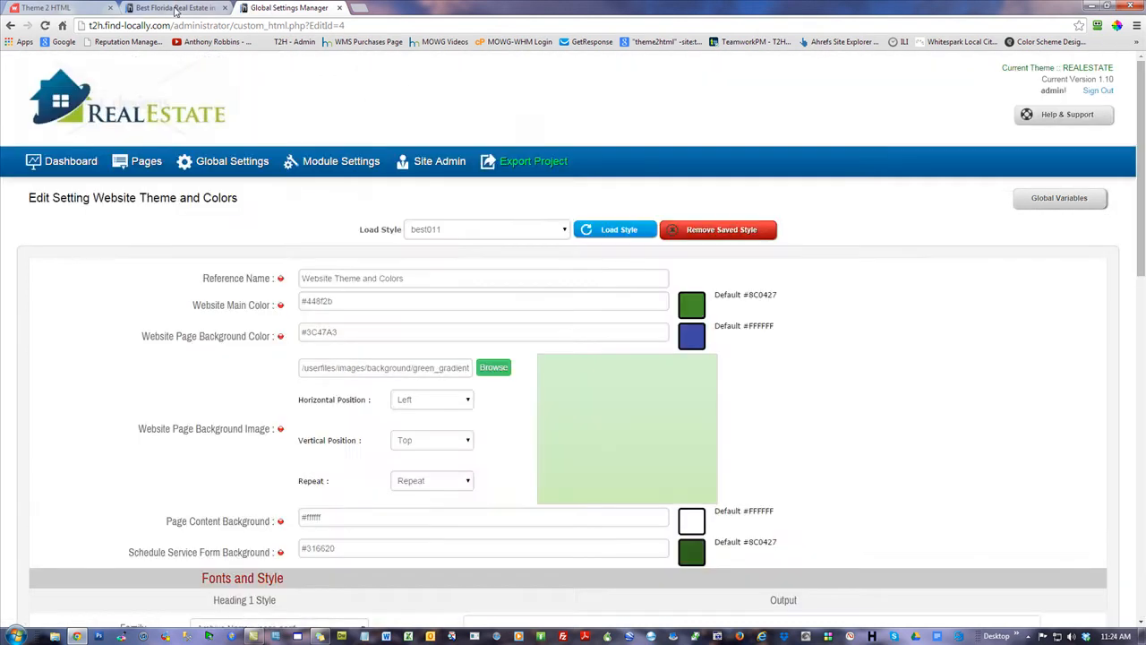
{"action": "left_click", "coordinate": [175, 8]}
{"action": "key", "text": "F5"}
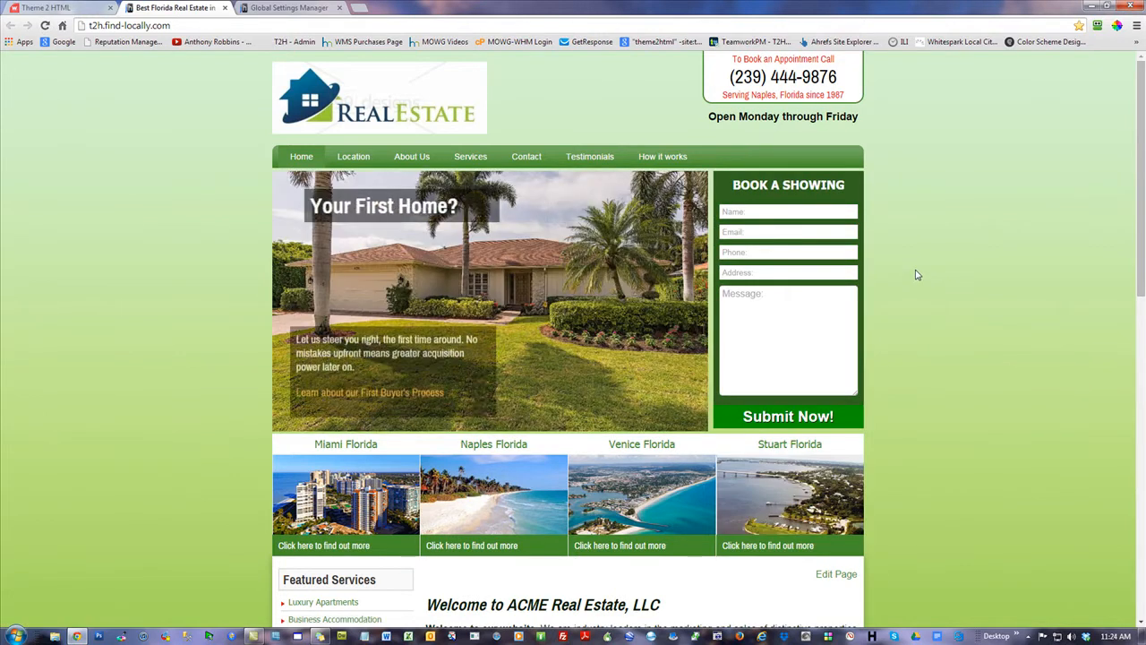
Scroll through the live homepage to review the darker form colour, then go back to theme settings
{"action": "scroll", "coordinate": [914, 244], "scroll_direction": "down", "scroll_amount": 6}
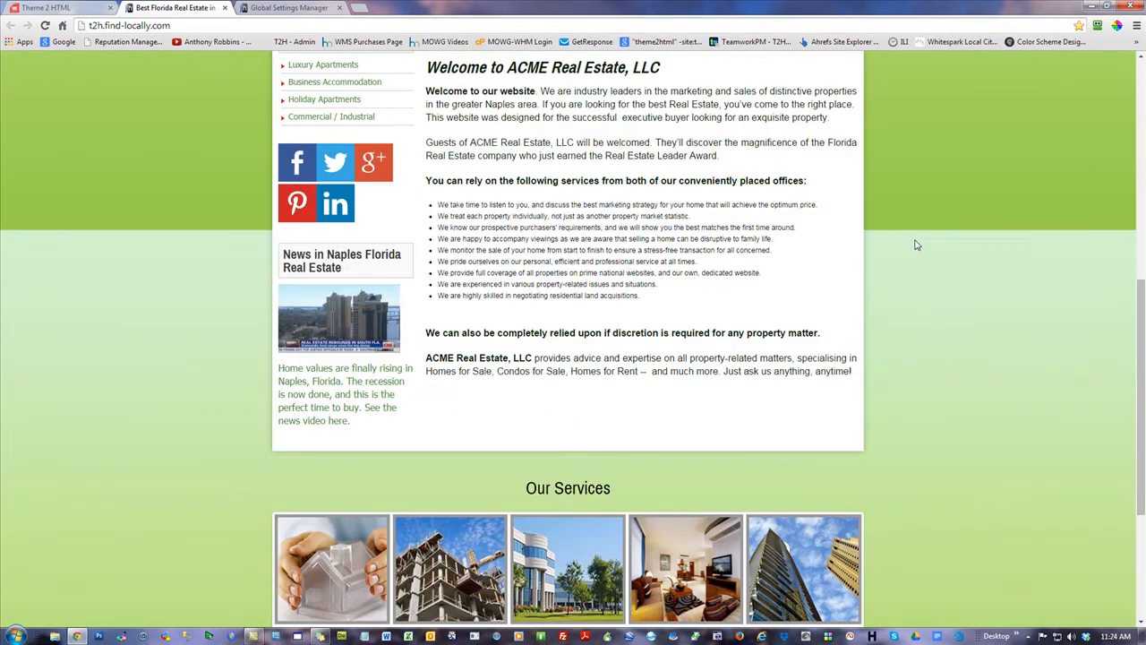
{"action": "scroll", "coordinate": [916, 244], "scroll_direction": "up", "scroll_amount": 6}
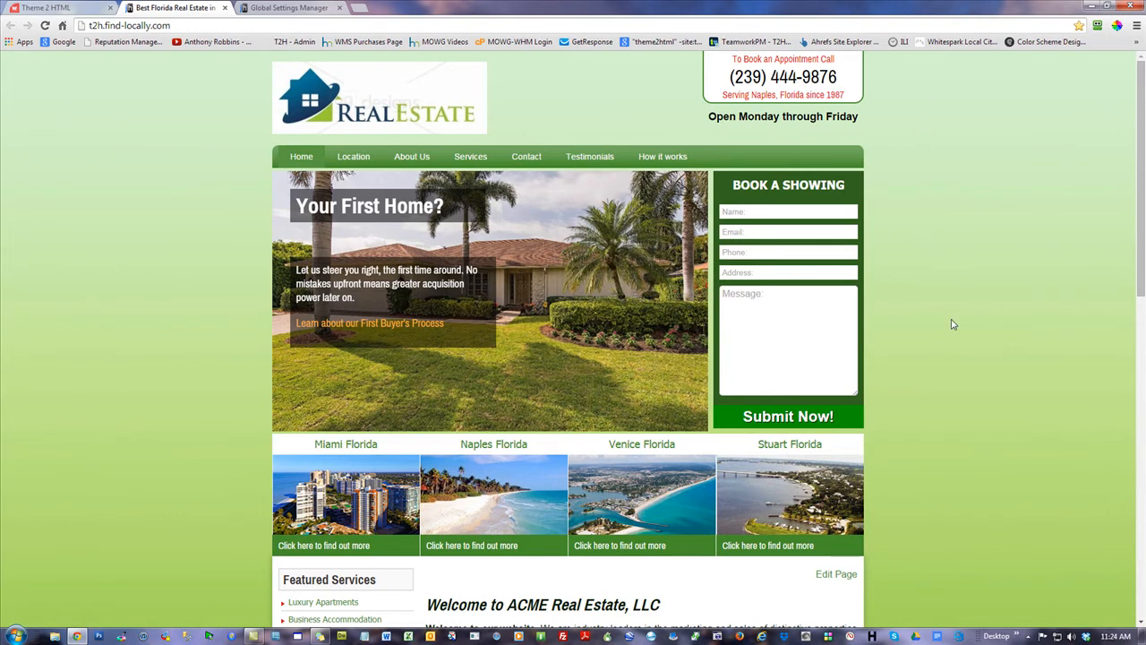
{"action": "scroll", "coordinate": [954, 324], "scroll_direction": "down", "scroll_amount": 4}
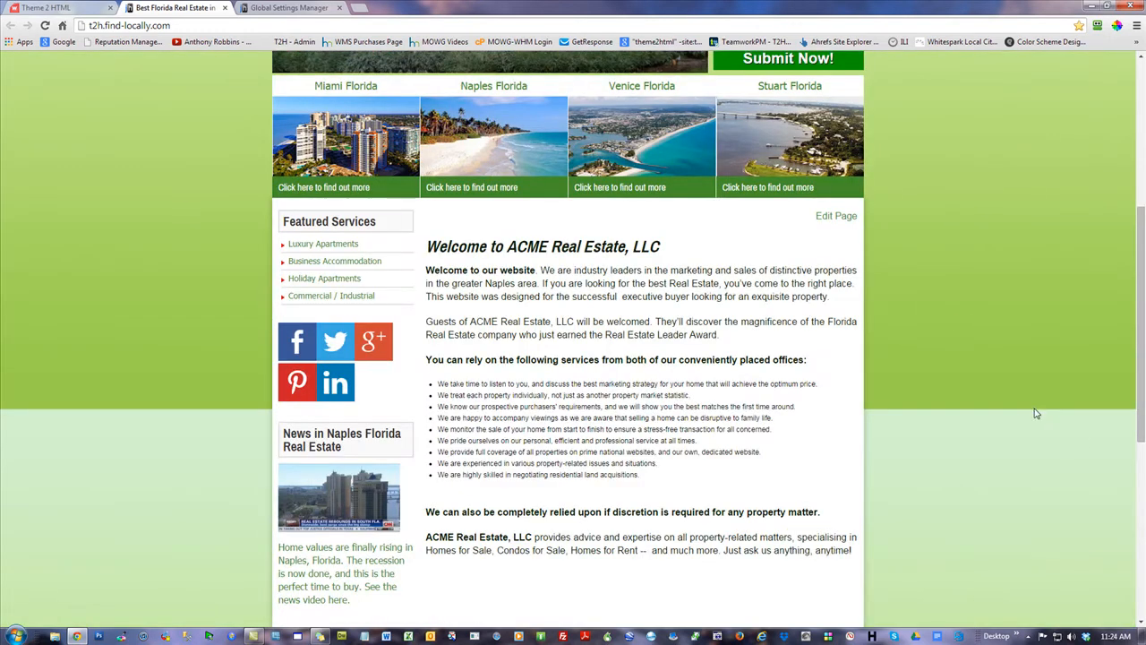
{"action": "scroll", "coordinate": [988, 323], "scroll_direction": "up", "scroll_amount": 4}
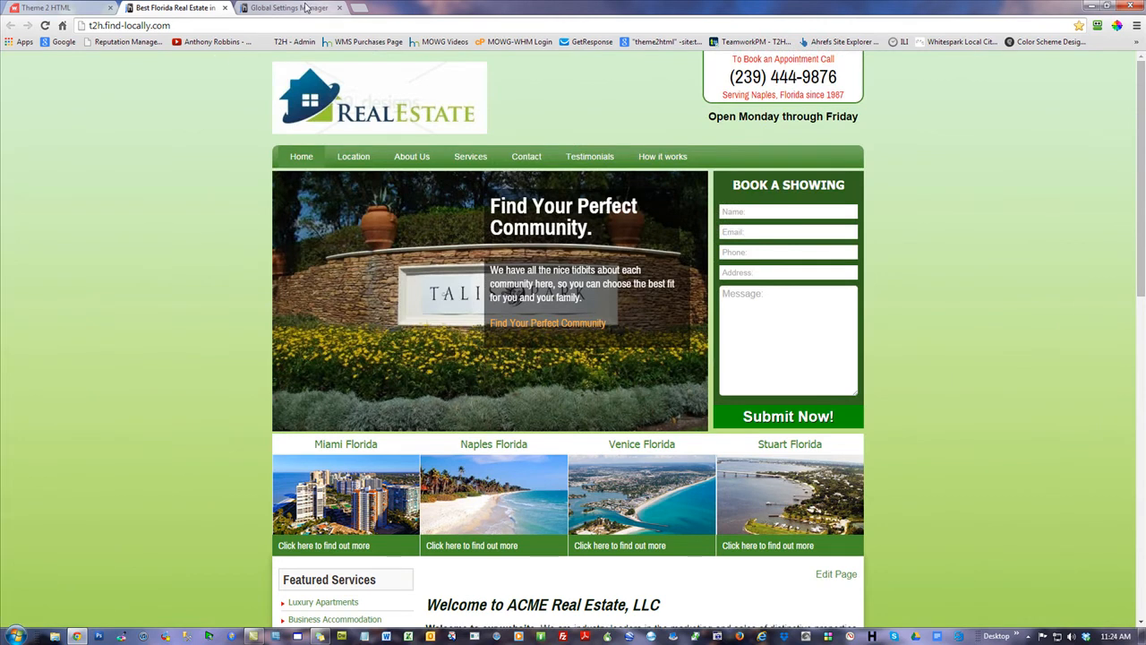
{"action": "left_click", "coordinate": [304, 7]}
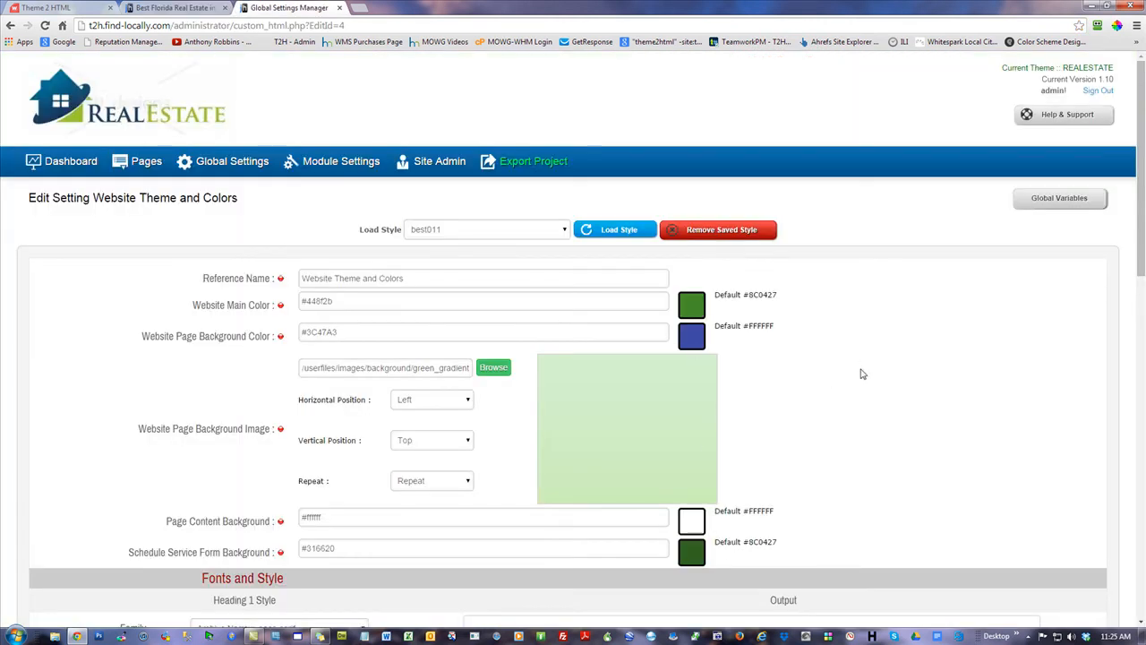
Use the green-blue shards image as page background, save, and review it on the live homepage
{"action": "scroll", "coordinate": [861, 381], "scroll_direction": "down", "scroll_amount": 4}
{"action": "scroll", "coordinate": [865, 376], "scroll_direction": "up", "scroll_amount": 4}
{"action": "left_click", "coordinate": [492, 368]}
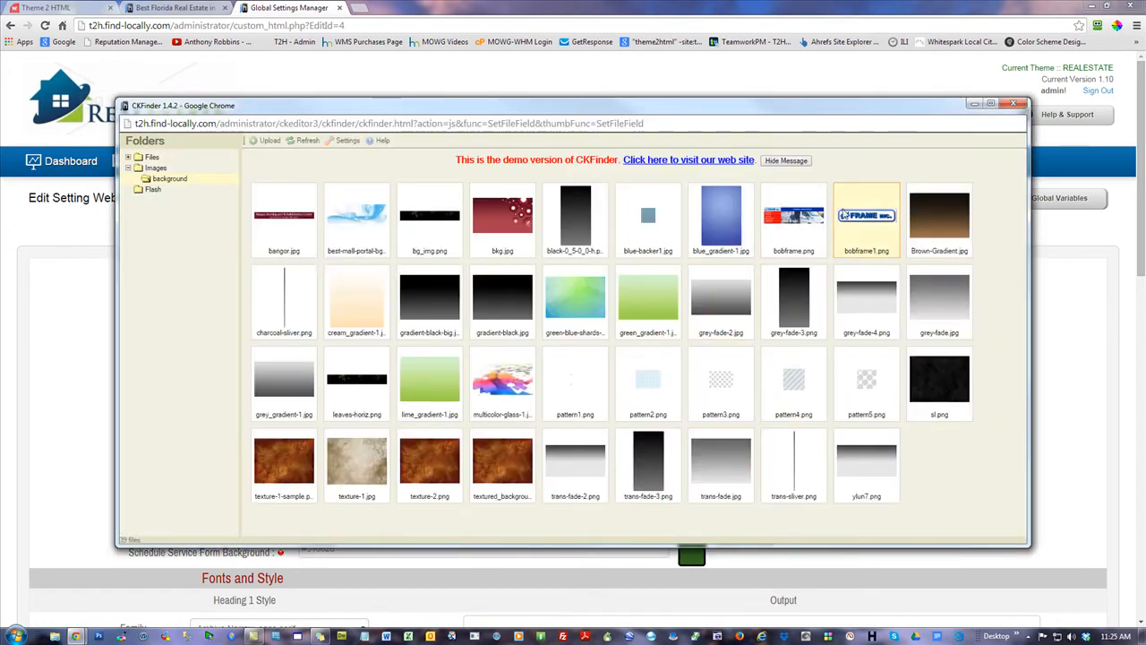
{"action": "double_click", "coordinate": [574, 287]}
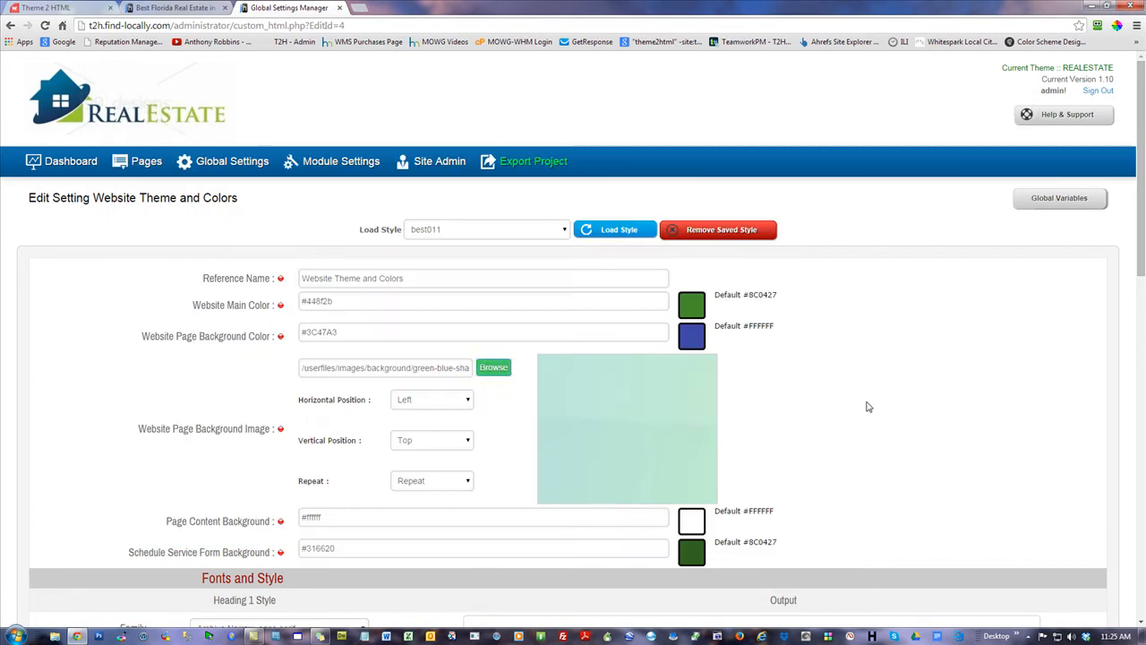
{"action": "scroll", "coordinate": [881, 438], "scroll_direction": "down", "scroll_amount": 10}
{"action": "left_click", "coordinate": [925, 524]}
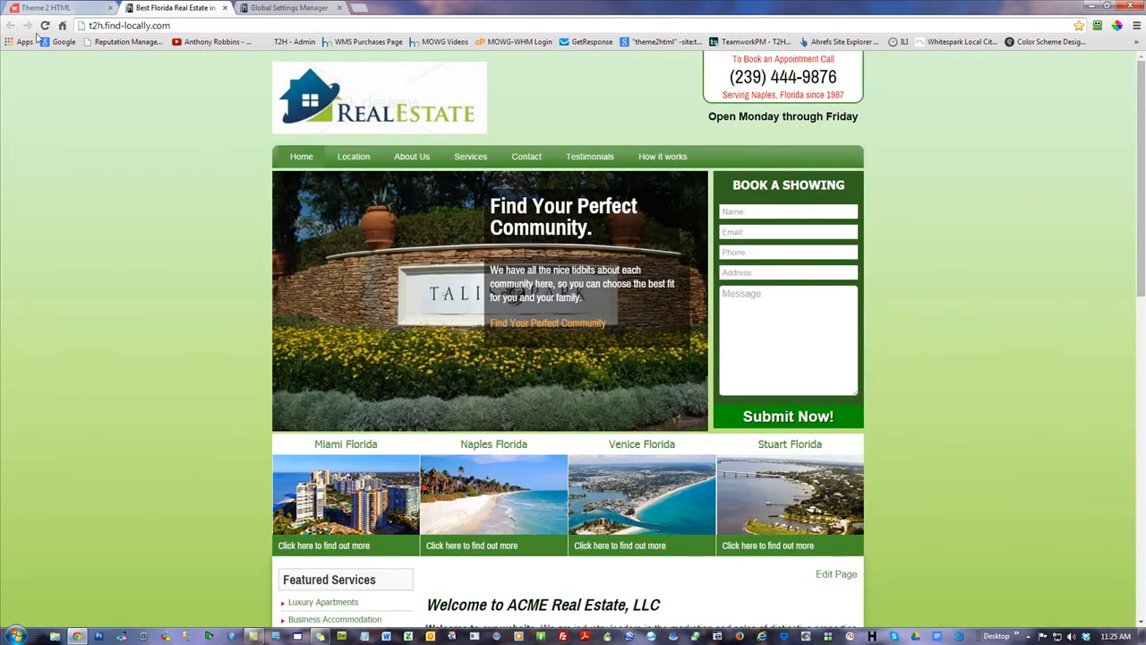
{"action": "left_click", "coordinate": [45, 25]}
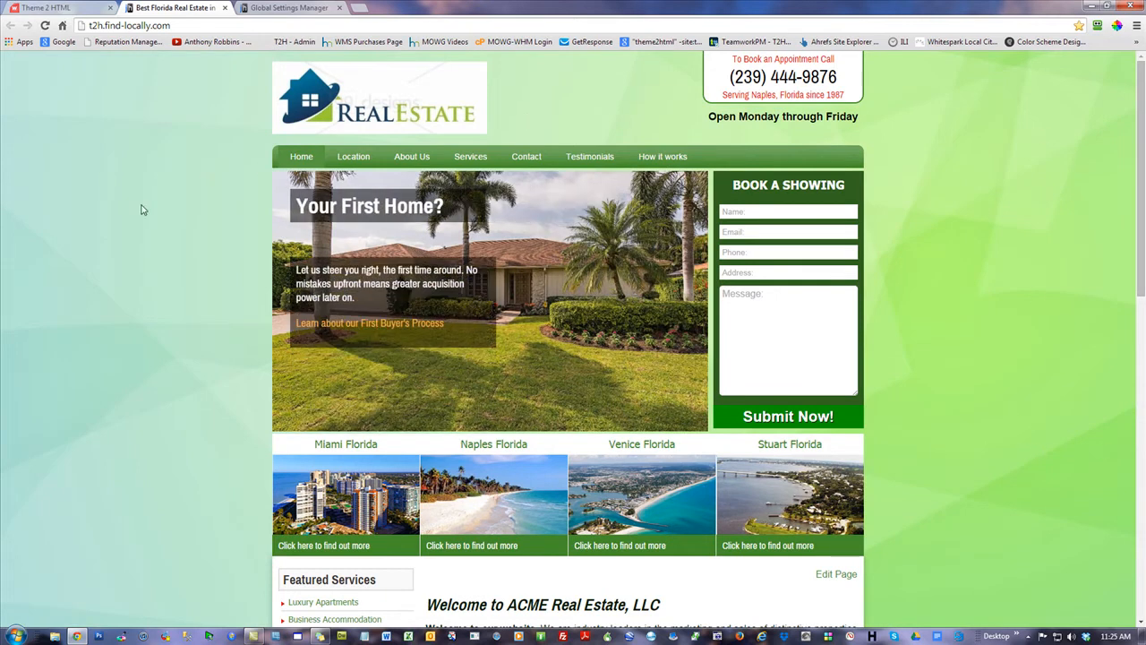
{"action": "scroll", "coordinate": [105, 345], "scroll_direction": "down", "scroll_amount": 8}
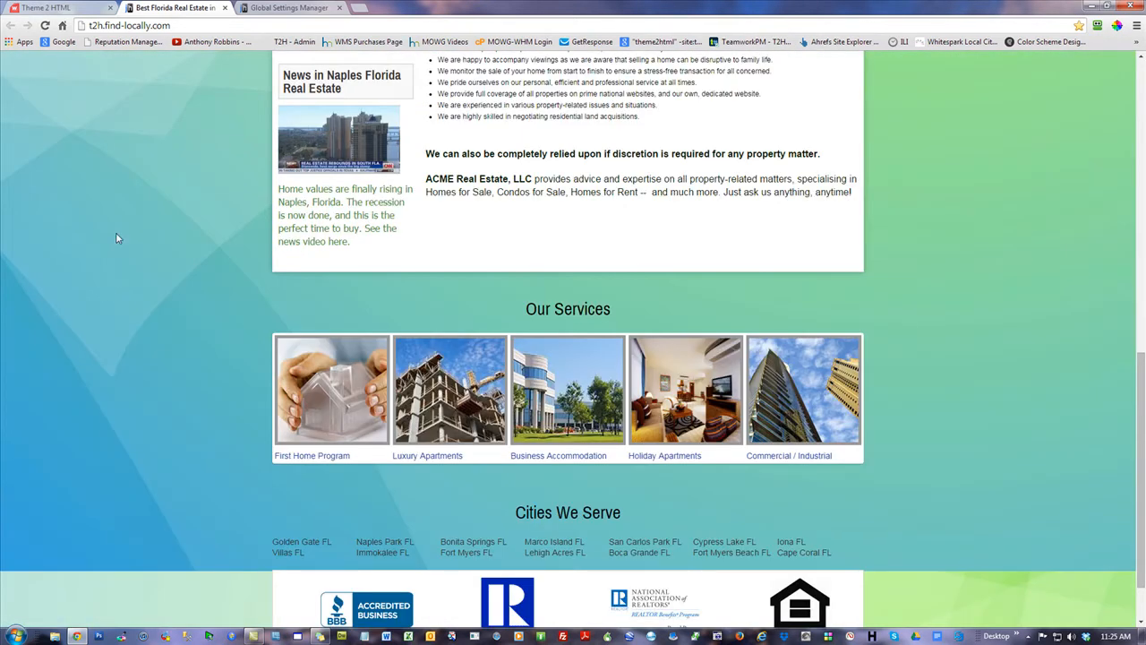
{"action": "scroll", "coordinate": [115, 238], "scroll_direction": "up", "scroll_amount": 8}
{"action": "left_click", "coordinate": [289, 7]}
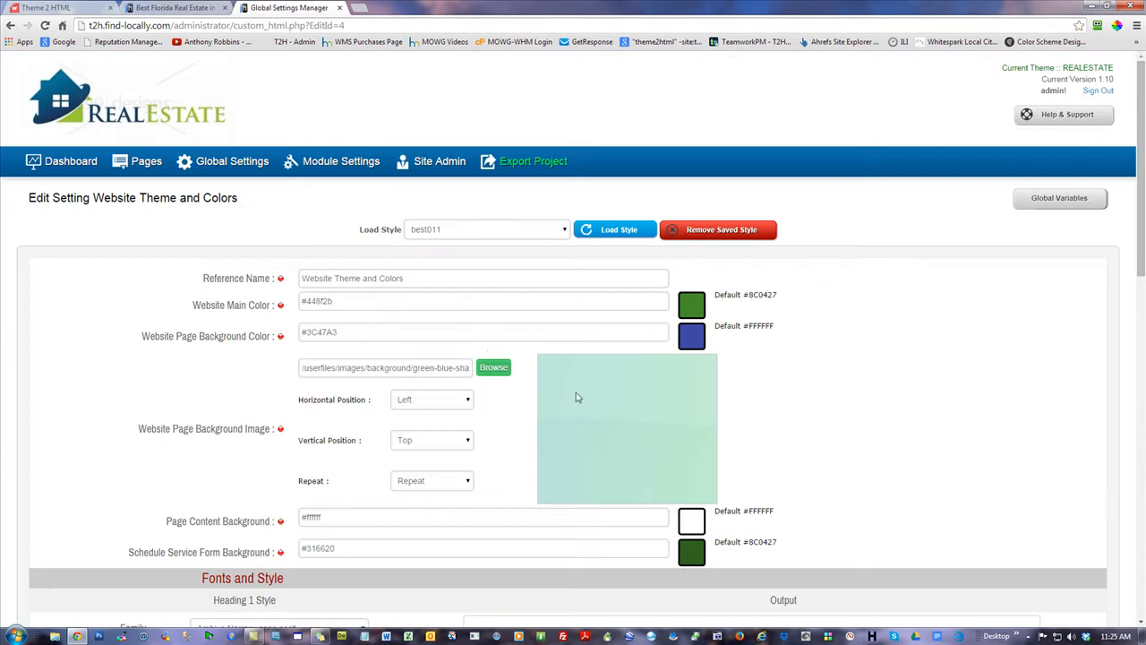
Replace the page background with the multicolor glass image, save, and refresh the live site
{"action": "left_click", "coordinate": [493, 368]}
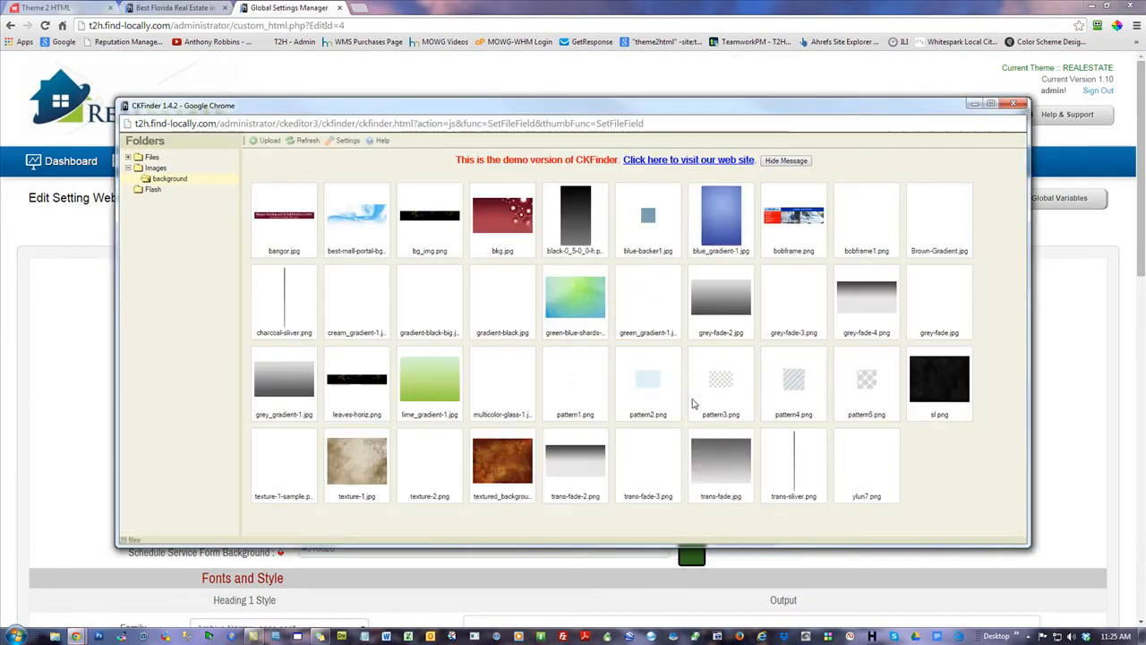
{"action": "double_click", "coordinate": [502, 381]}
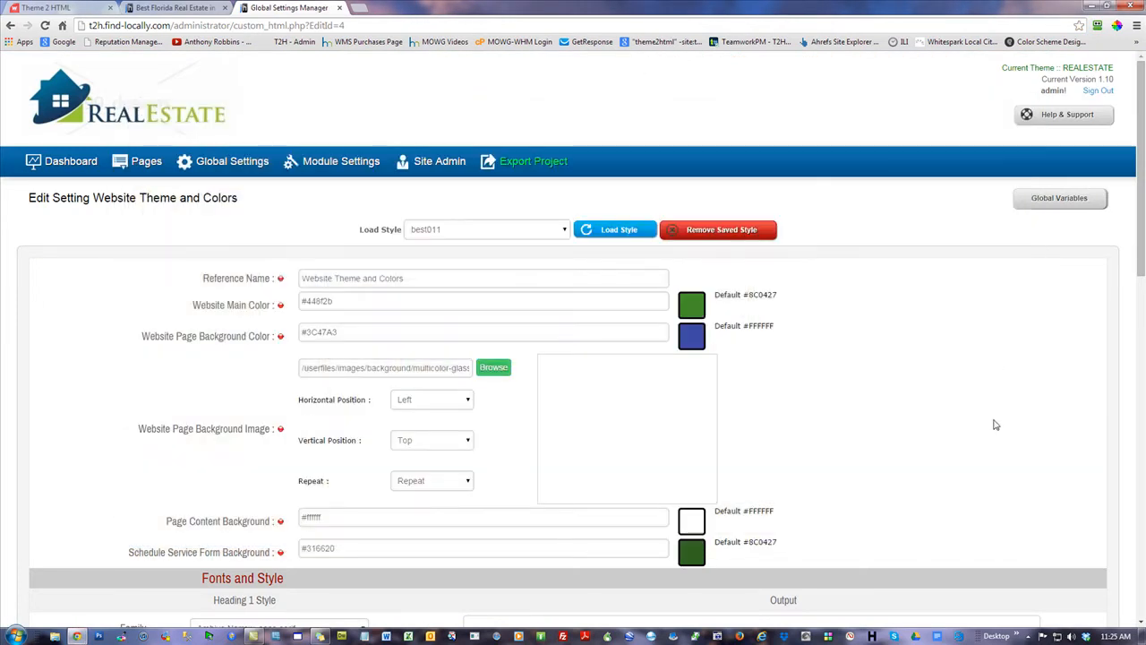
{"action": "scroll", "coordinate": [985, 397], "scroll_direction": "down", "scroll_amount": 10}
{"action": "left_click", "coordinate": [1064, 542]}
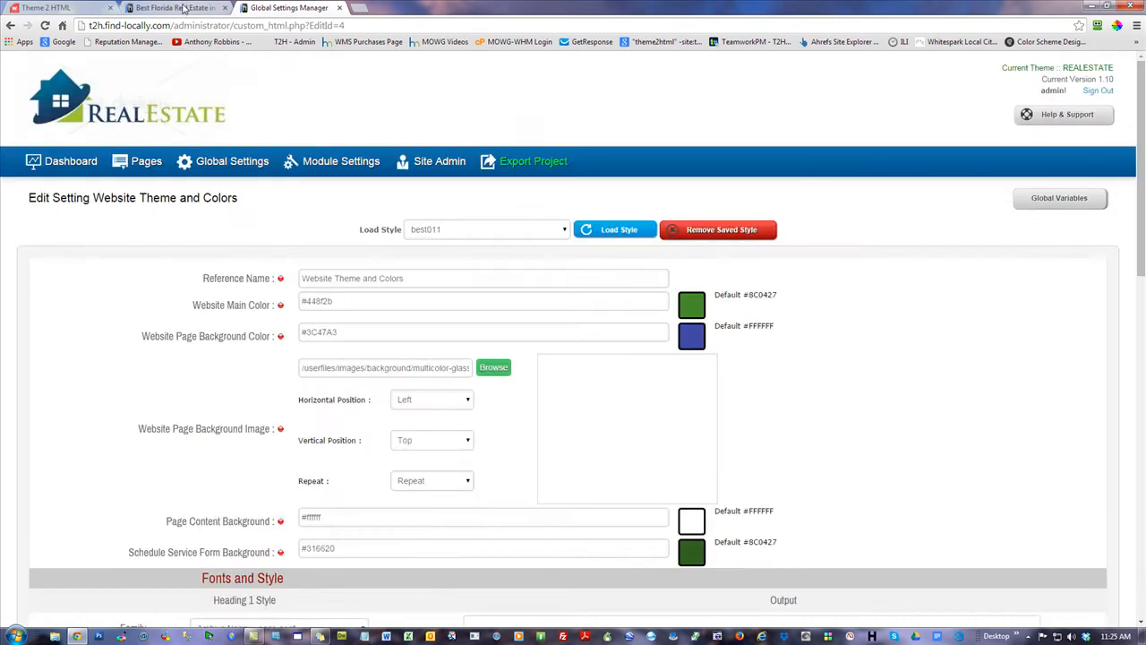
{"action": "left_click", "coordinate": [190, 9]}
{"action": "left_click", "coordinate": [46, 26]}
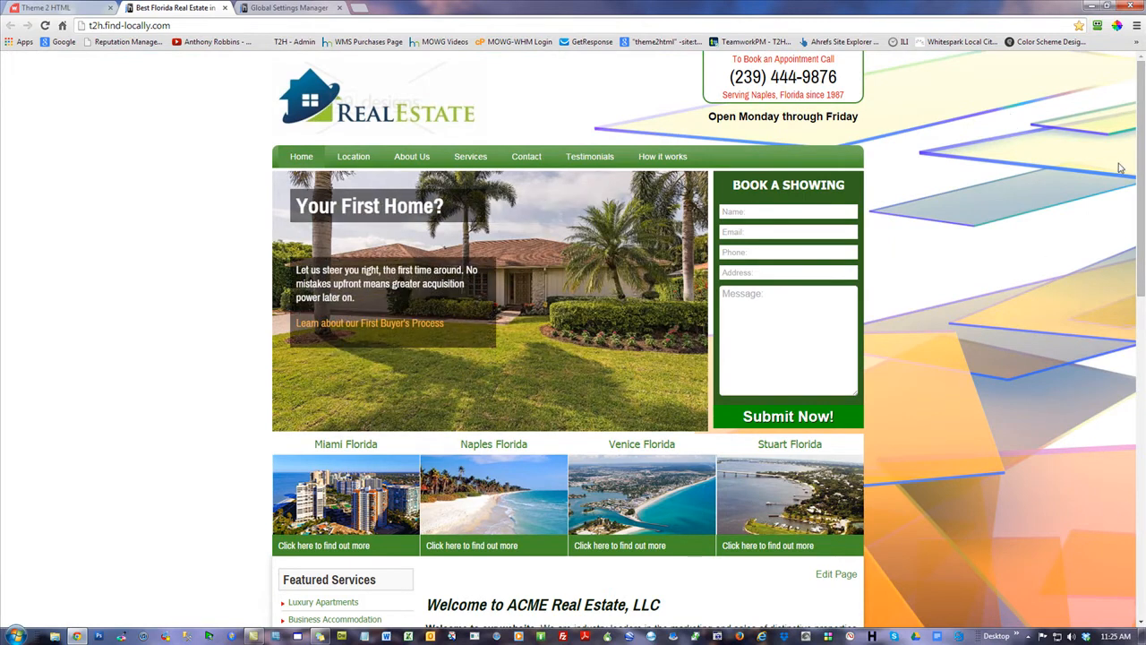
{"action": "scroll", "coordinate": [1124, 170], "scroll_direction": "down", "scroll_amount": 3}
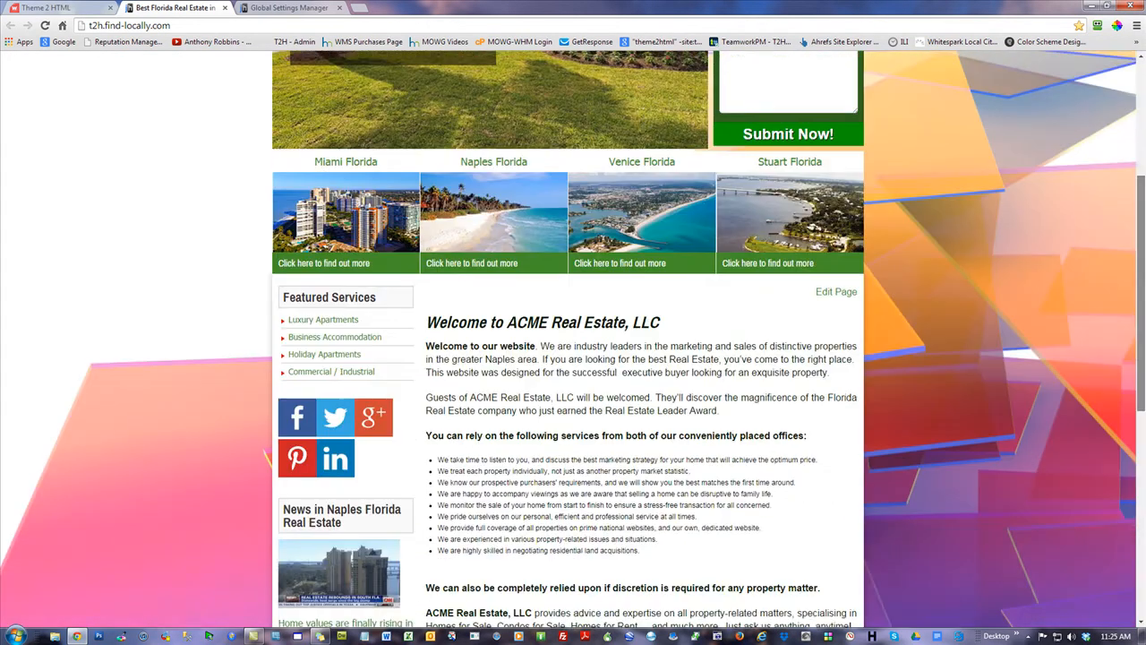
{"action": "scroll", "coordinate": [573, 340], "scroll_direction": "up", "scroll_amount": 3}
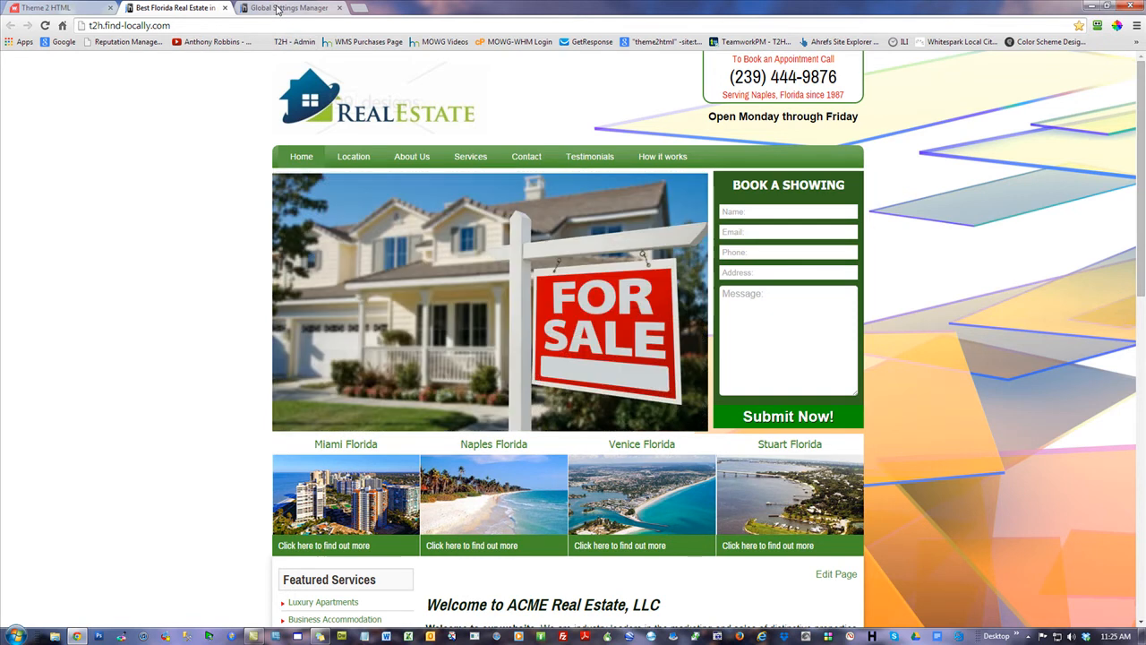
{"action": "left_click", "coordinate": [277, 9]}
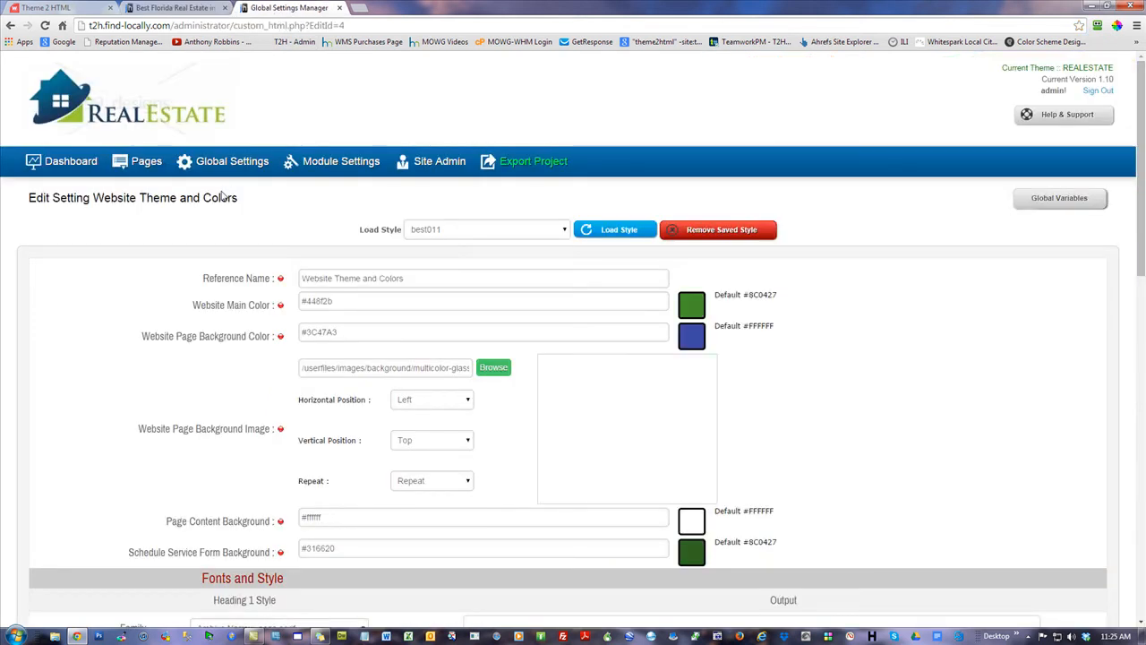
{"action": "left_click_drag", "start_coordinate": [238, 197], "coordinate": [92, 197]}
{"action": "left_click", "coordinate": [383, 81]}
{"action": "left_click", "coordinate": [179, 7]}
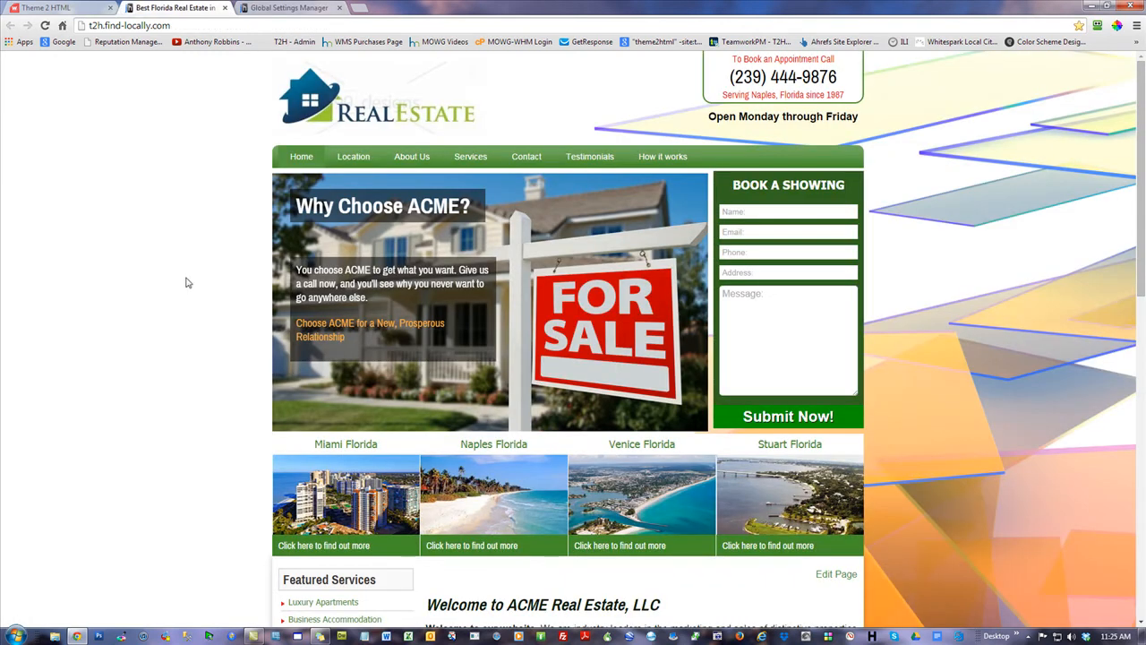
{"action": "scroll", "coordinate": [954, 273], "scroll_direction": "down", "scroll_amount": 6}
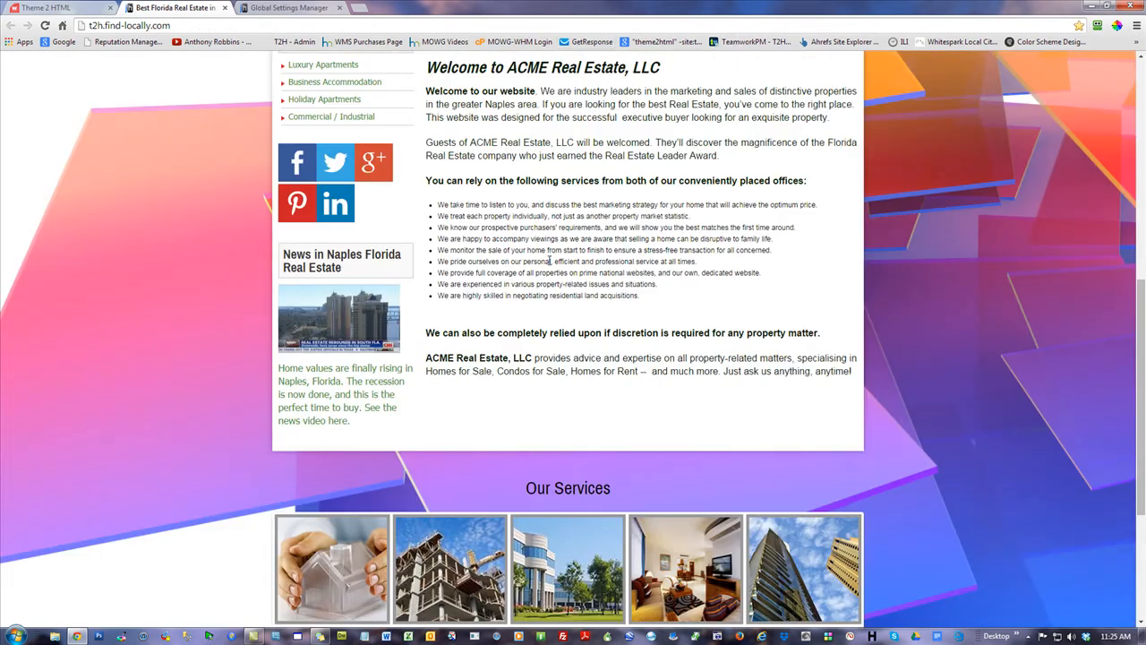
{"action": "scroll", "coordinate": [605, 337], "scroll_direction": "down", "scroll_amount": 2}
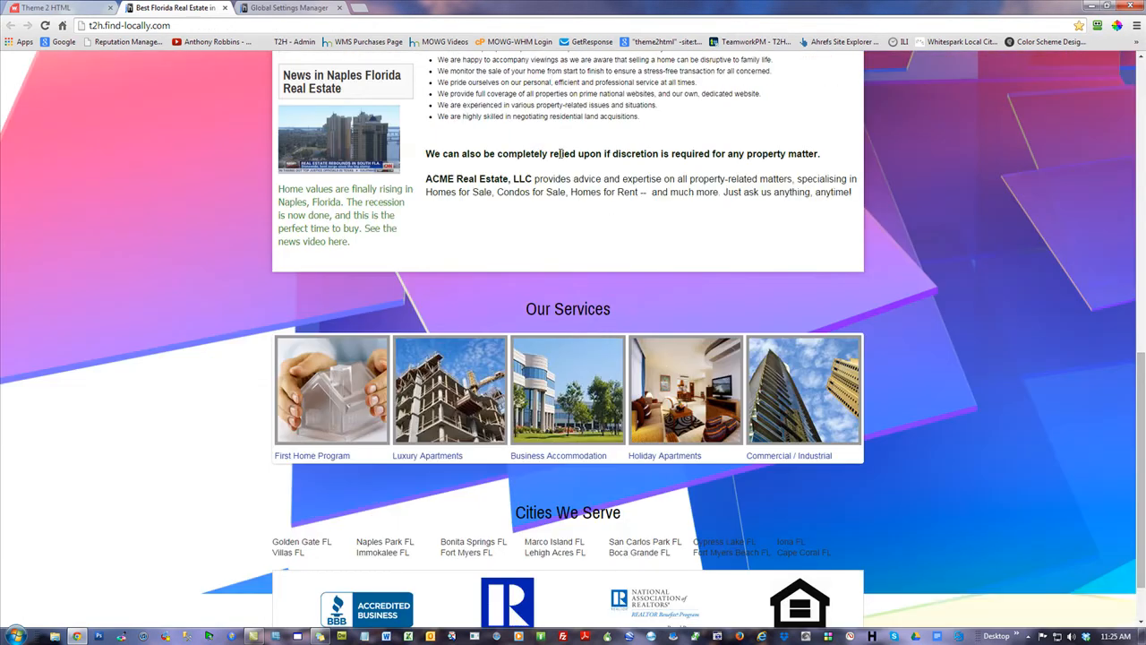
{"action": "scroll", "coordinate": [559, 137], "scroll_direction": "up", "scroll_amount": 4}
{"action": "left_click_drag", "start_coordinate": [670, 251], "coordinate": [424, 241]}
{"action": "left_click", "coordinate": [591, 229]}
Set Heading 1 to Pompiere, Normal style, size 31, and Heading 2 to IM Fell DW Pica
{"action": "left_click", "coordinate": [295, 13]}
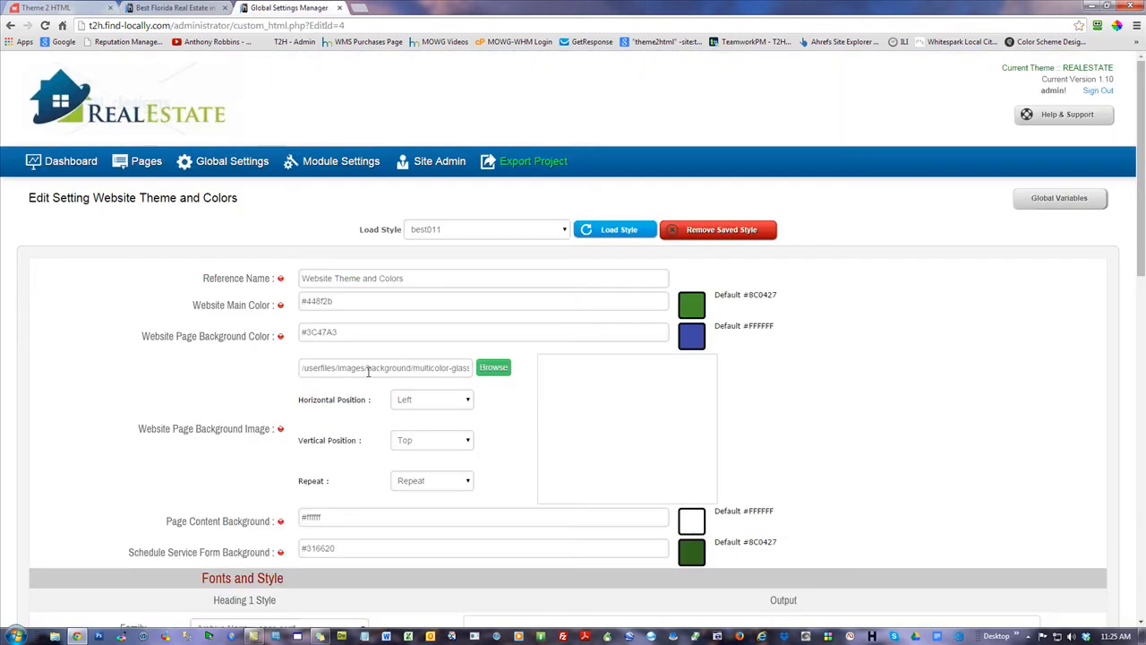
{"action": "scroll", "coordinate": [39, 391], "scroll_direction": "down", "scroll_amount": 4}
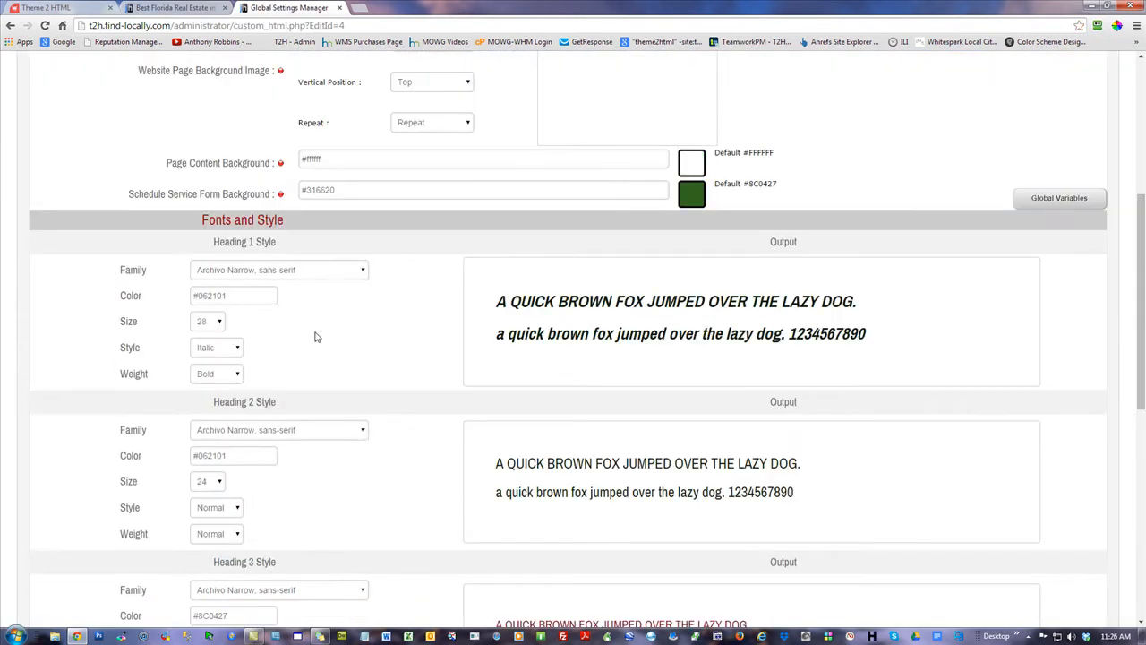
{"action": "left_click", "coordinate": [256, 274]}
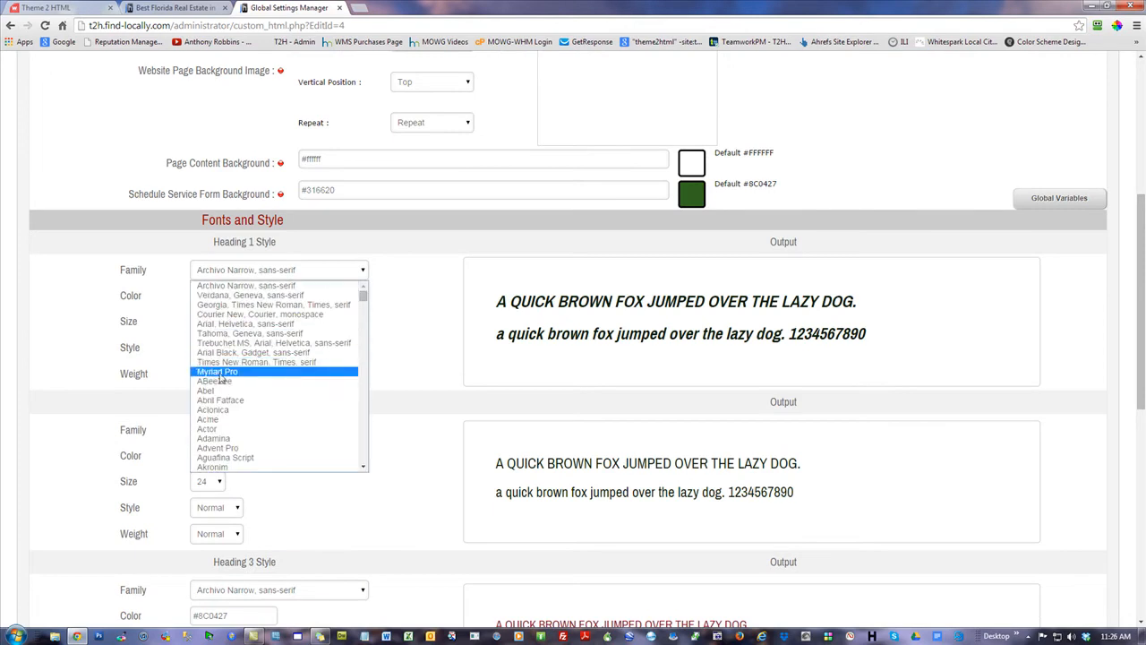
{"action": "left_click_drag", "start_coordinate": [364, 295], "coordinate": [372, 421]}
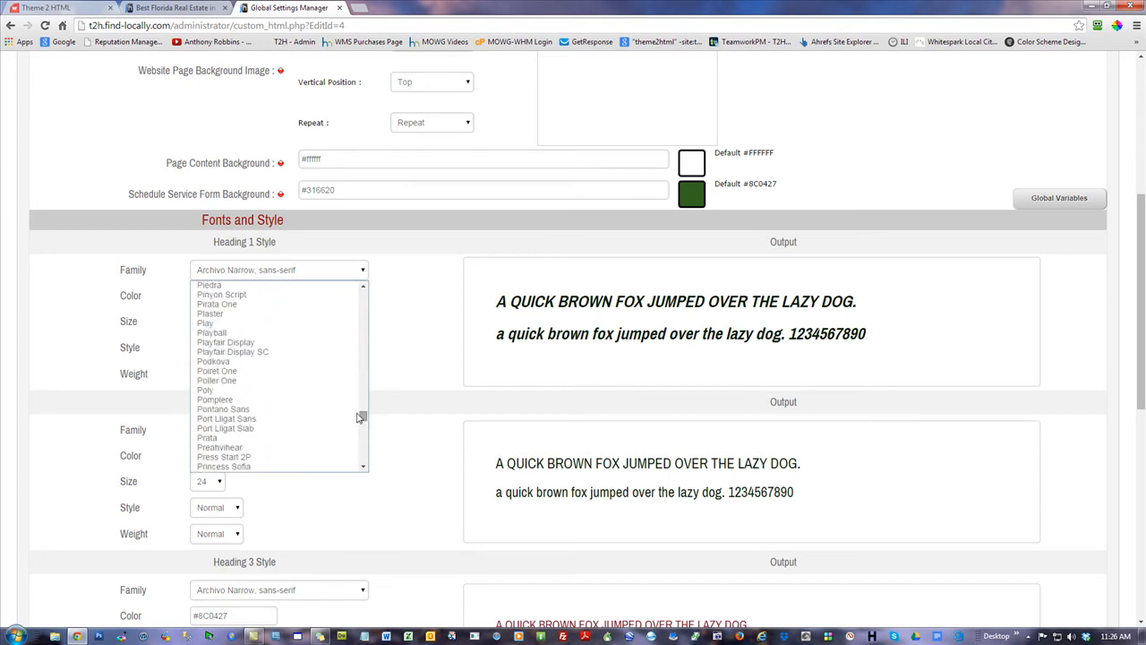
{"action": "left_click", "coordinate": [217, 399]}
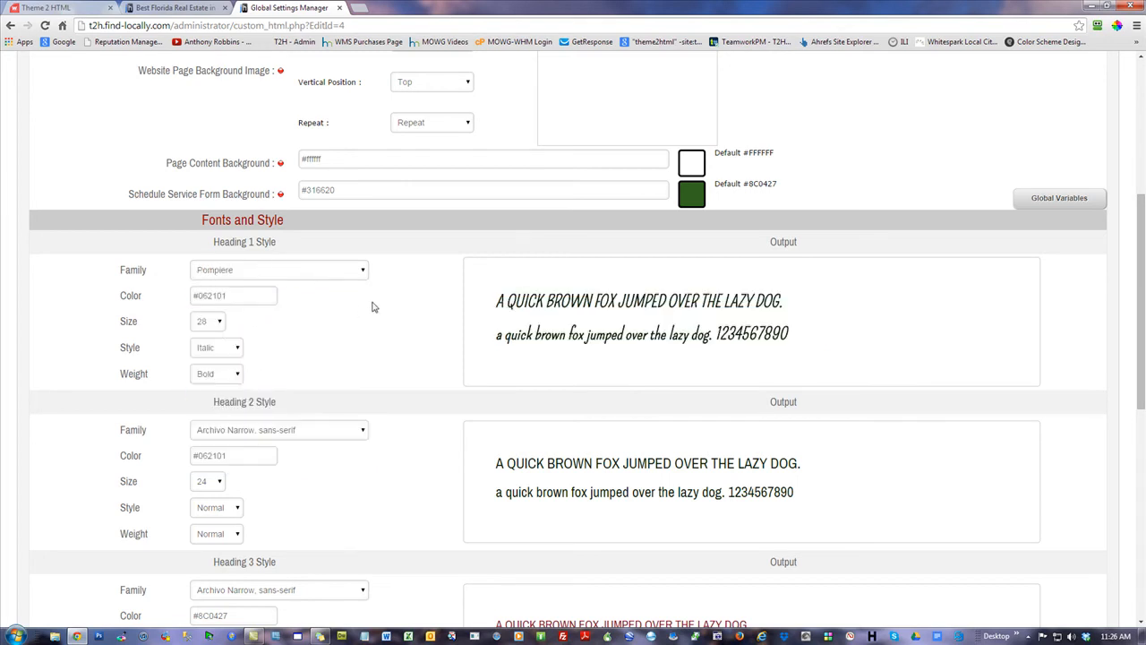
{"action": "left_click", "coordinate": [212, 355]}
{"action": "left_click", "coordinate": [230, 362]}
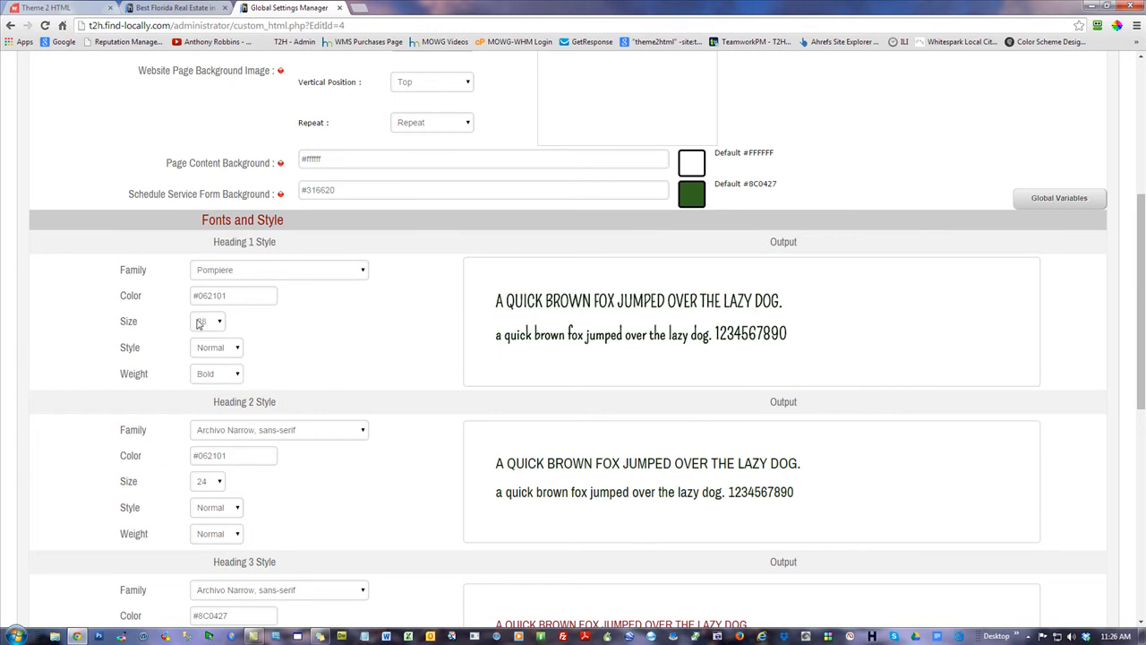
{"action": "left_click", "coordinate": [204, 321]}
{"action": "scroll", "coordinate": [200, 483], "scroll_direction": "down", "scroll_amount": 3}
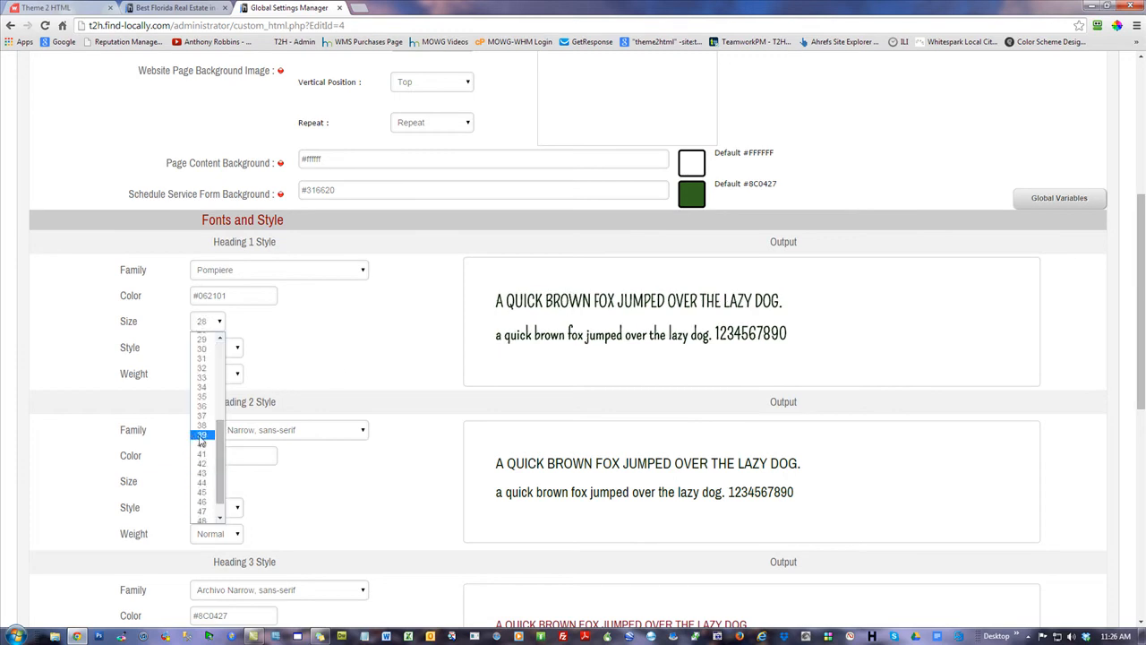
{"action": "left_click", "coordinate": [201, 436]}
{"action": "left_click", "coordinate": [204, 330]}
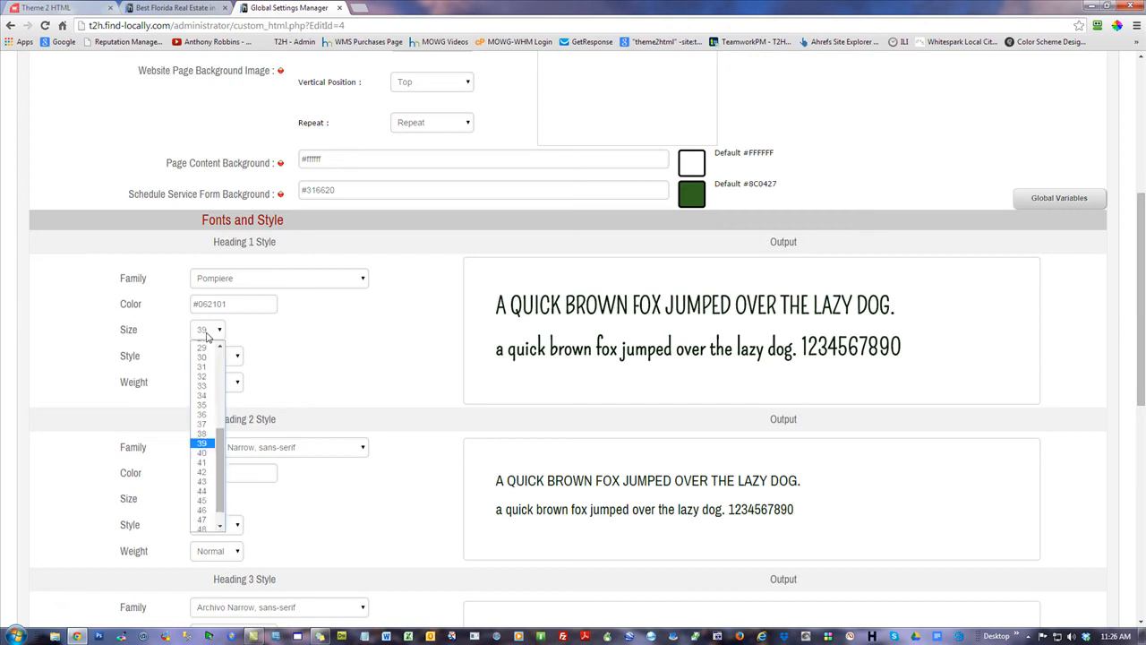
{"action": "left_click", "coordinate": [204, 382]}
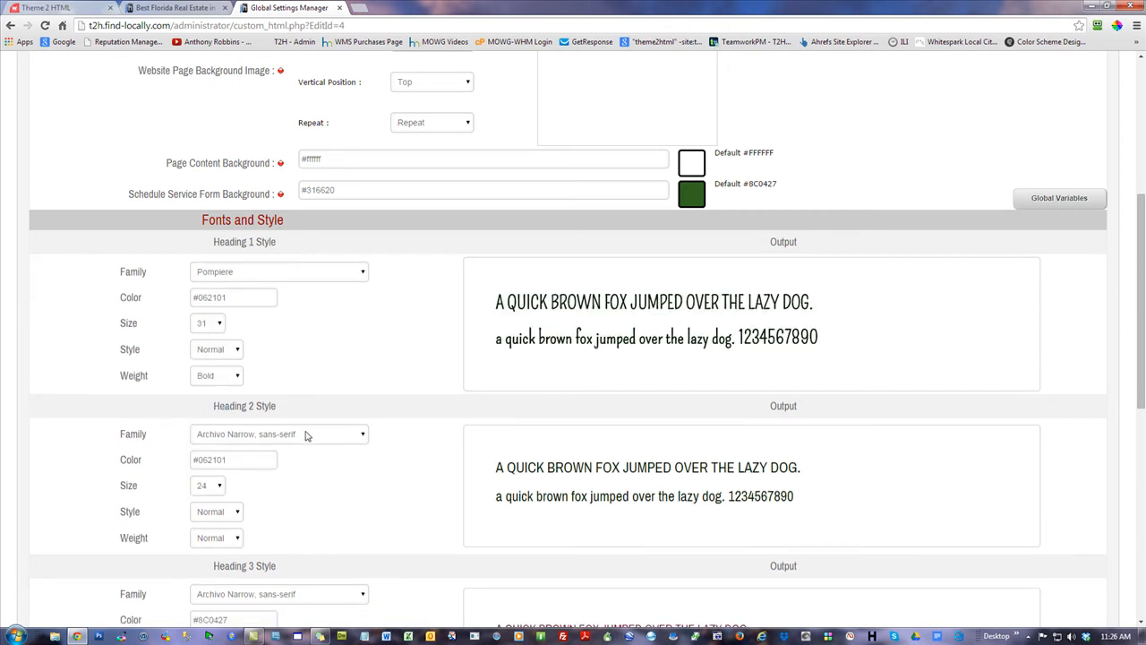
{"action": "left_click", "coordinate": [305, 435]}
{"action": "left_click_drag", "start_coordinate": [365, 251], "coordinate": [367, 318]}
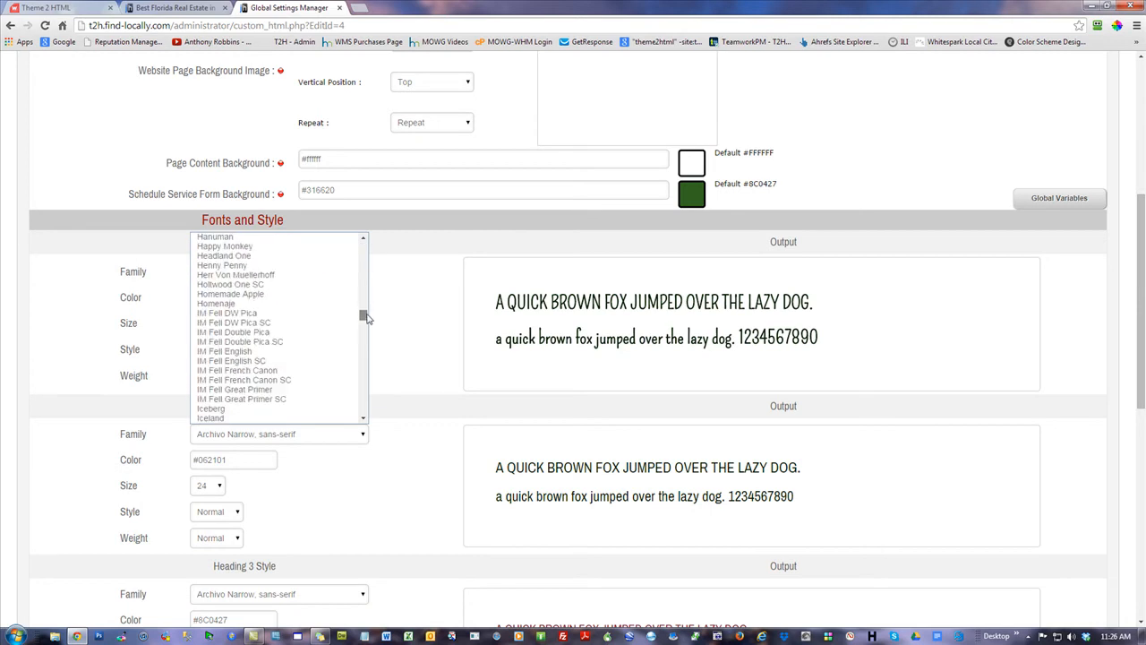
{"action": "left_click", "coordinate": [248, 314]}
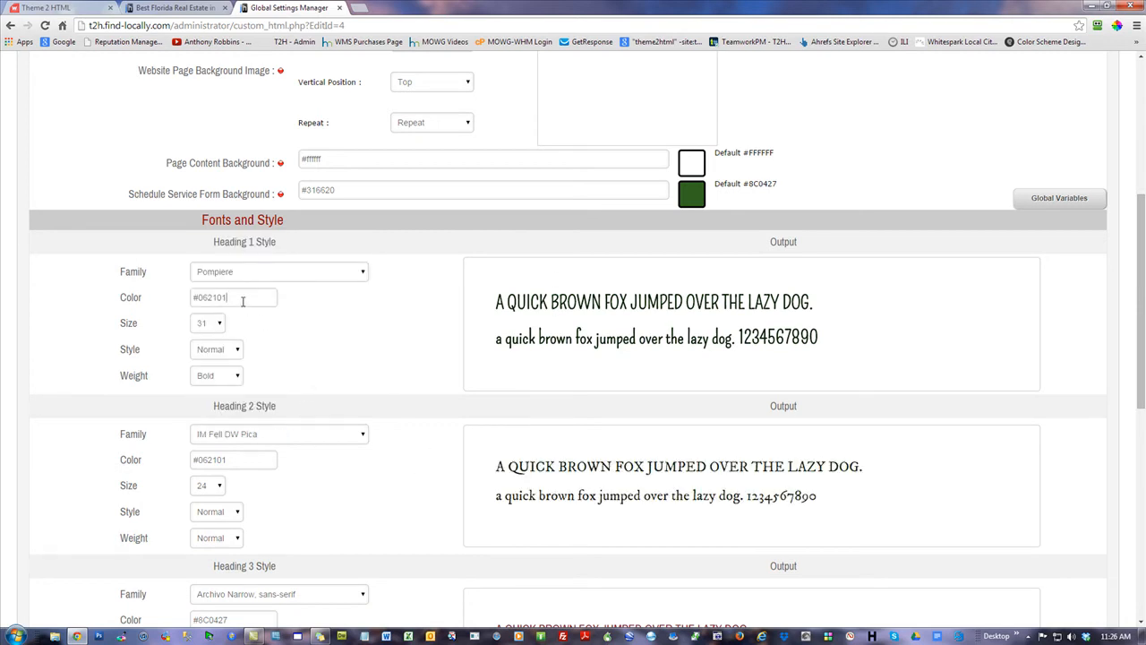
Colour Heading 1 blue #326a94 and Heading 2 purple #8c1e8c
{"action": "left_click", "coordinate": [242, 299]}
{"action": "mouse_move", "coordinate": [285, 394]}
{"action": "left_mouse_down"}
{"action": "mouse_move", "coordinate": [251, 347]}
{"action": "mouse_move", "coordinate": [294, 363]}
{"action": "mouse_move", "coordinate": [294, 353]}
{"action": "left_mouse_up"}
{"action": "left_click", "coordinate": [383, 477]}
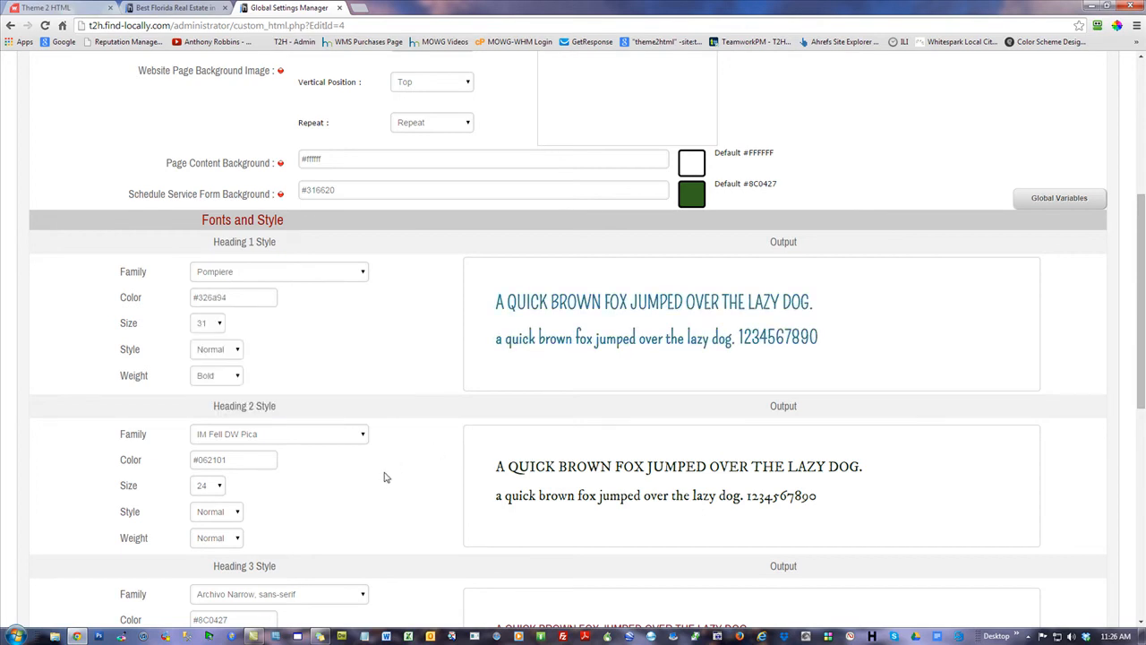
{"action": "left_click", "coordinate": [245, 461]}
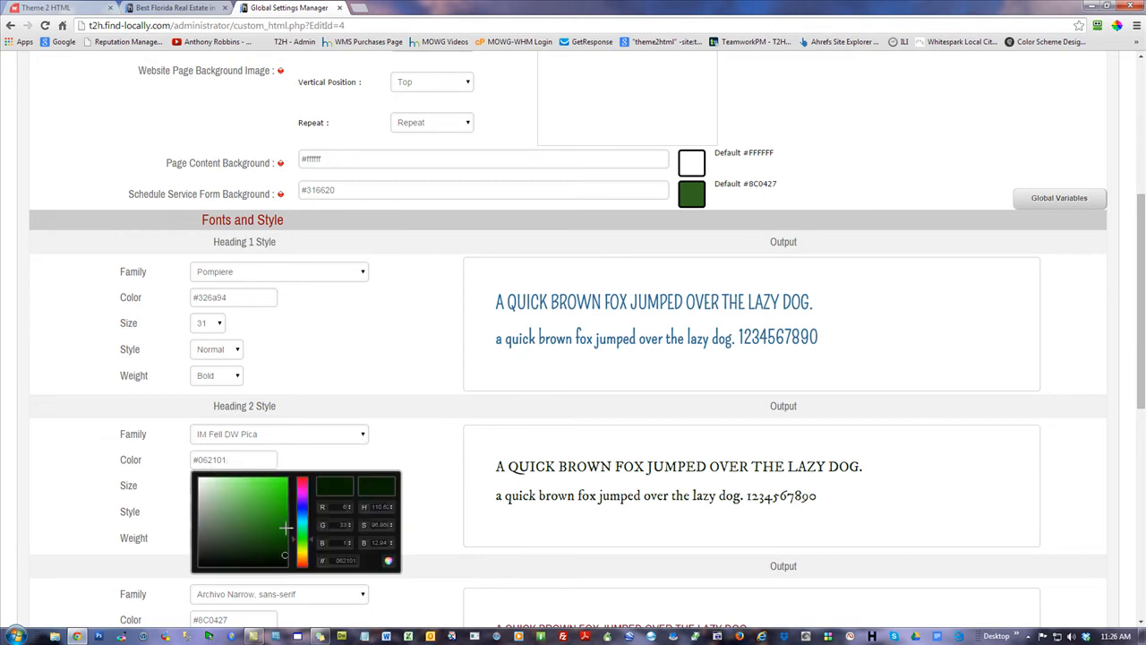
{"action": "left_click_drag", "start_coordinate": [313, 544], "coordinate": [309, 483]}
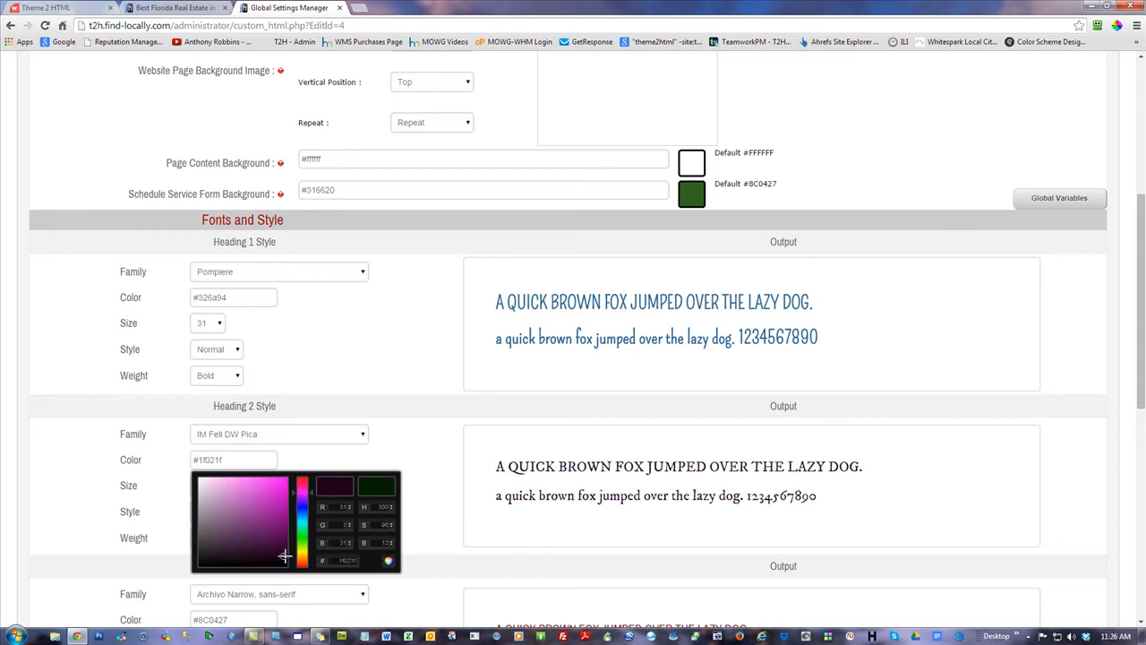
{"action": "left_click_drag", "start_coordinate": [283, 557], "coordinate": [270, 517]}
{"action": "left_click", "coordinate": [405, 375]}
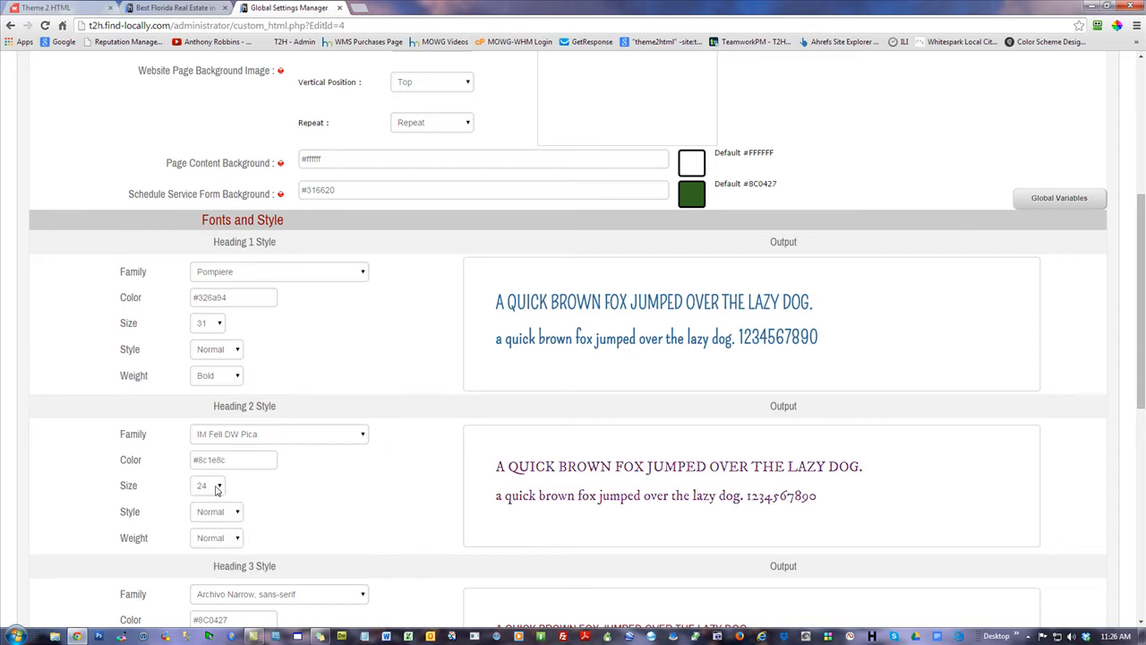
{"action": "scroll", "coordinate": [425, 383], "scroll_direction": "down", "scroll_amount": 5}
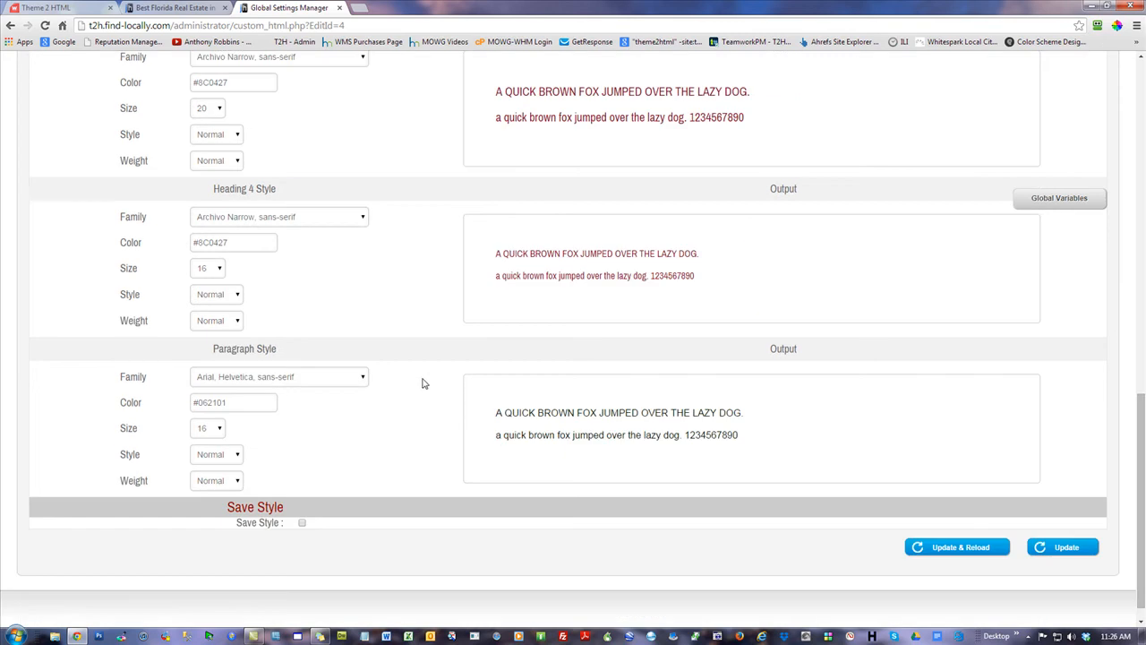
Save the heading styles and verify the blue Pompiere Welcome heading on the reloaded live site
{"action": "left_click", "coordinate": [951, 549]}
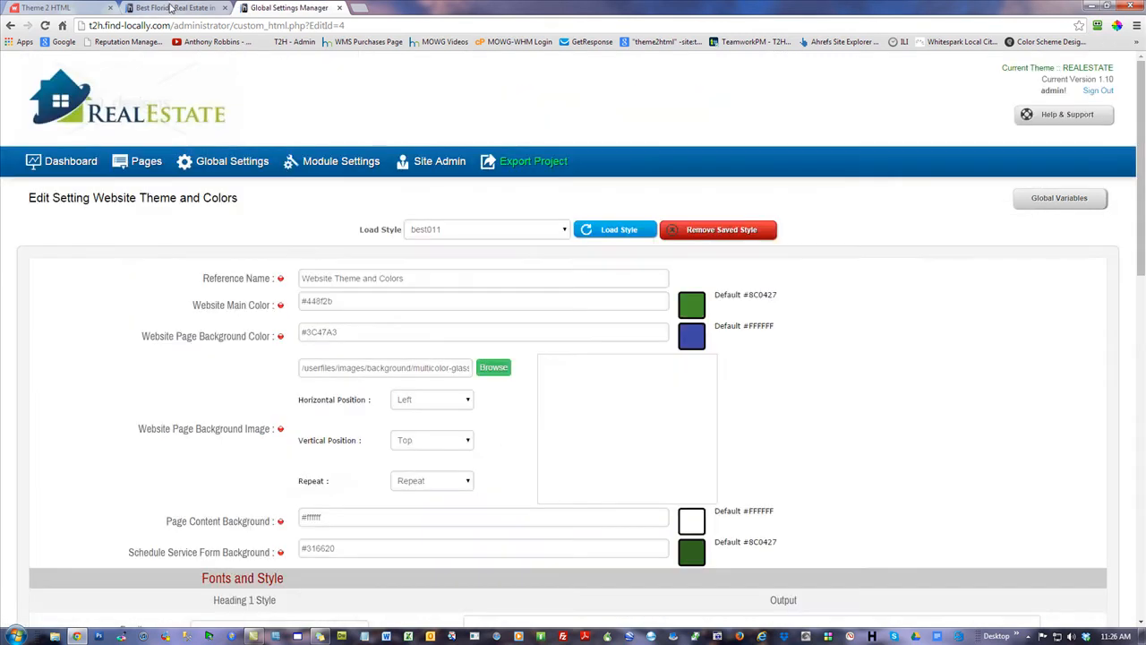
{"action": "left_click", "coordinate": [167, 9]}
{"action": "left_click", "coordinate": [44, 26]}
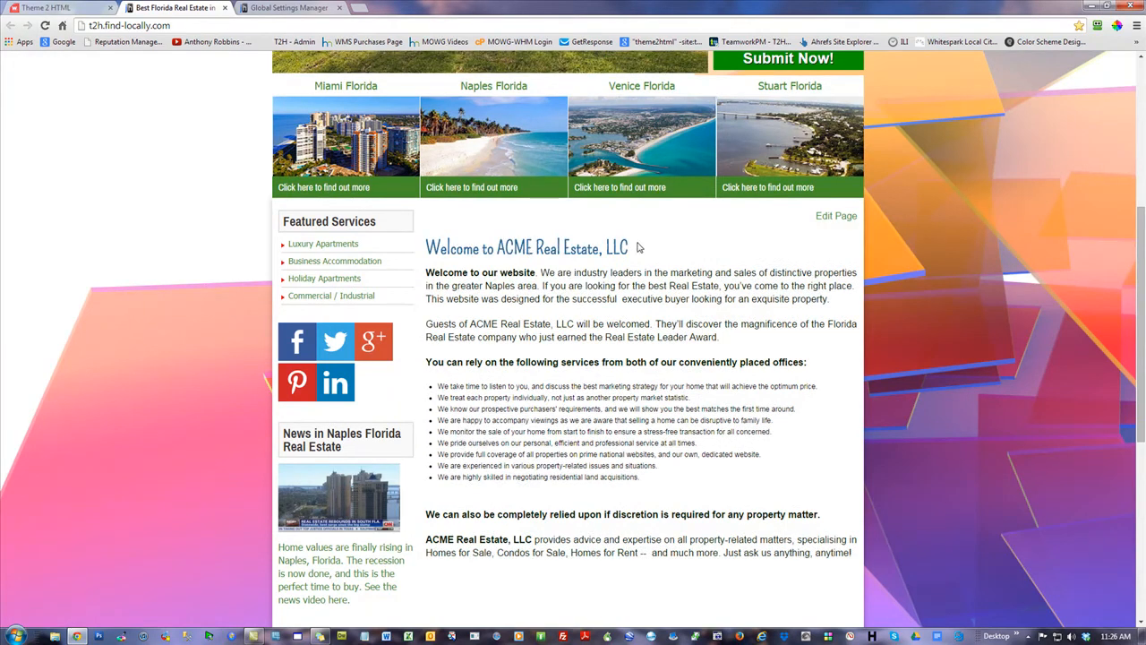
{"action": "left_click_drag", "start_coordinate": [640, 248], "coordinate": [426, 244]}
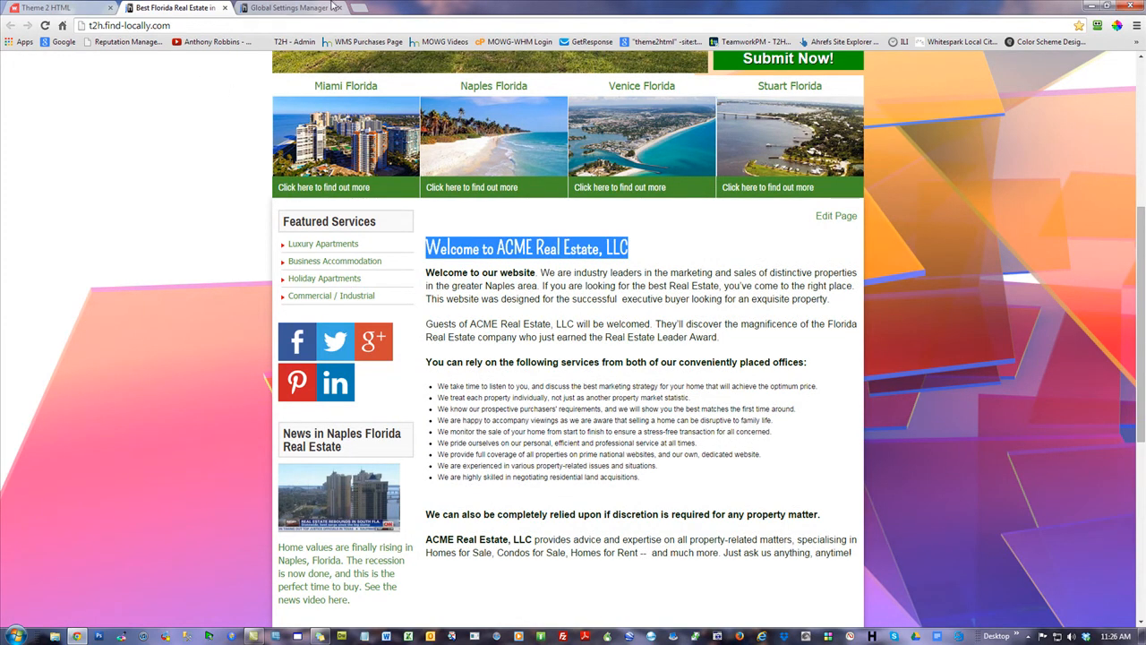
{"action": "left_click", "coordinate": [307, 8]}
{"action": "scroll", "coordinate": [828, 392], "scroll_direction": "down", "scroll_amount": 6}
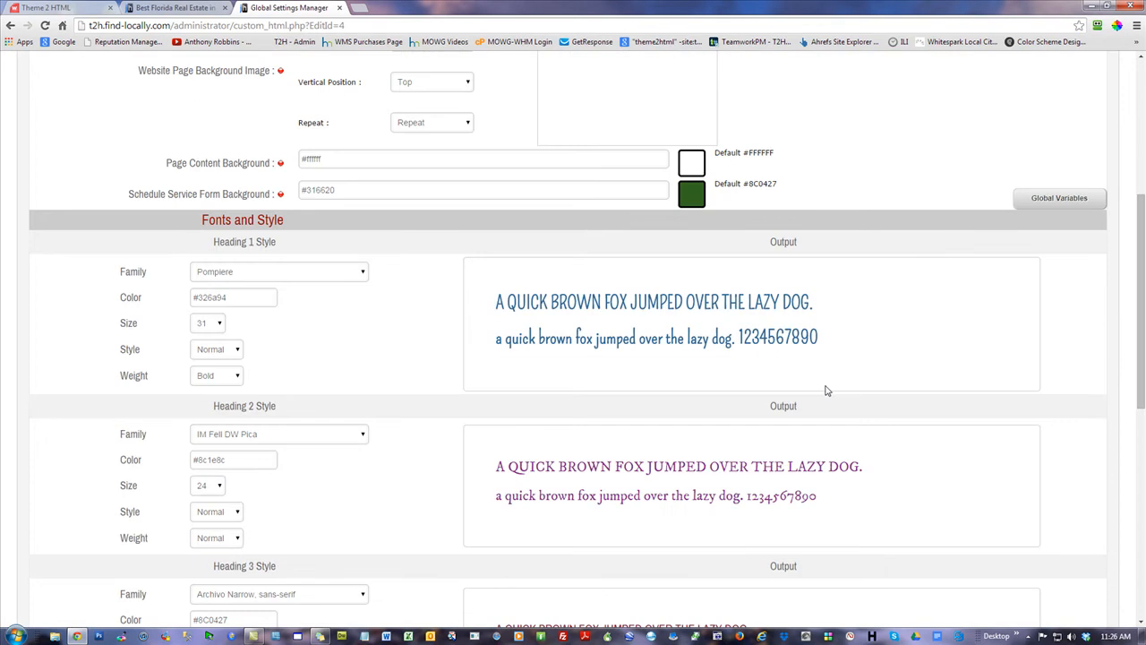
Switch the paragraph font to Autour One, keep colour #062101, and save with reload
{"action": "scroll", "coordinate": [822, 393], "scroll_direction": "down", "scroll_amount": 3}
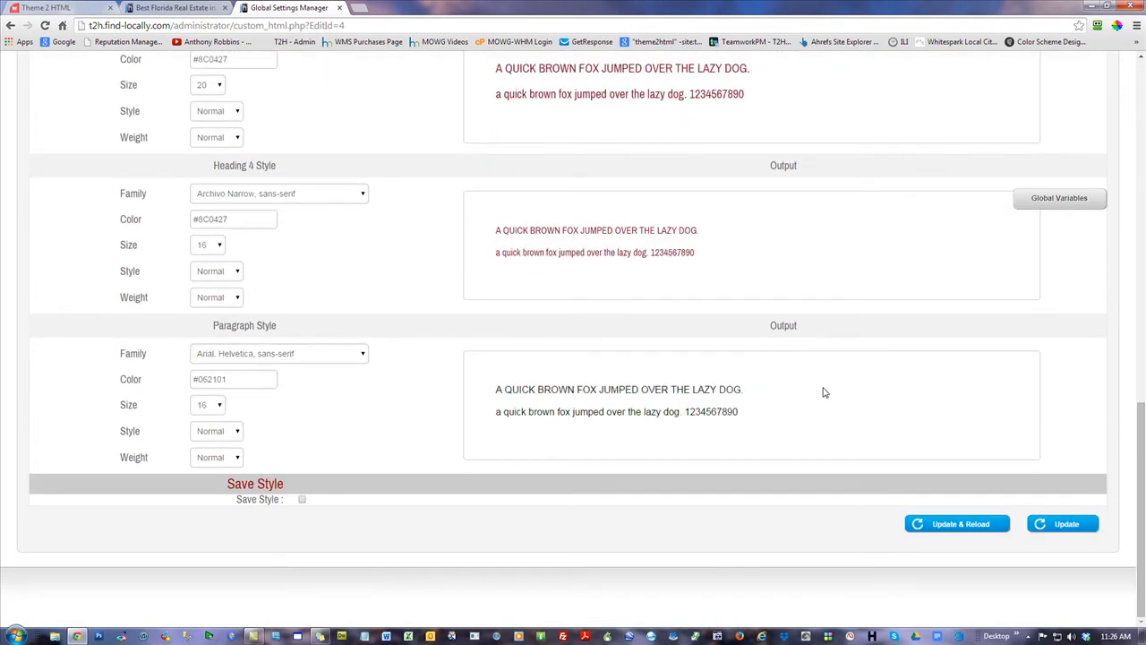
{"action": "left_click", "coordinate": [247, 358]}
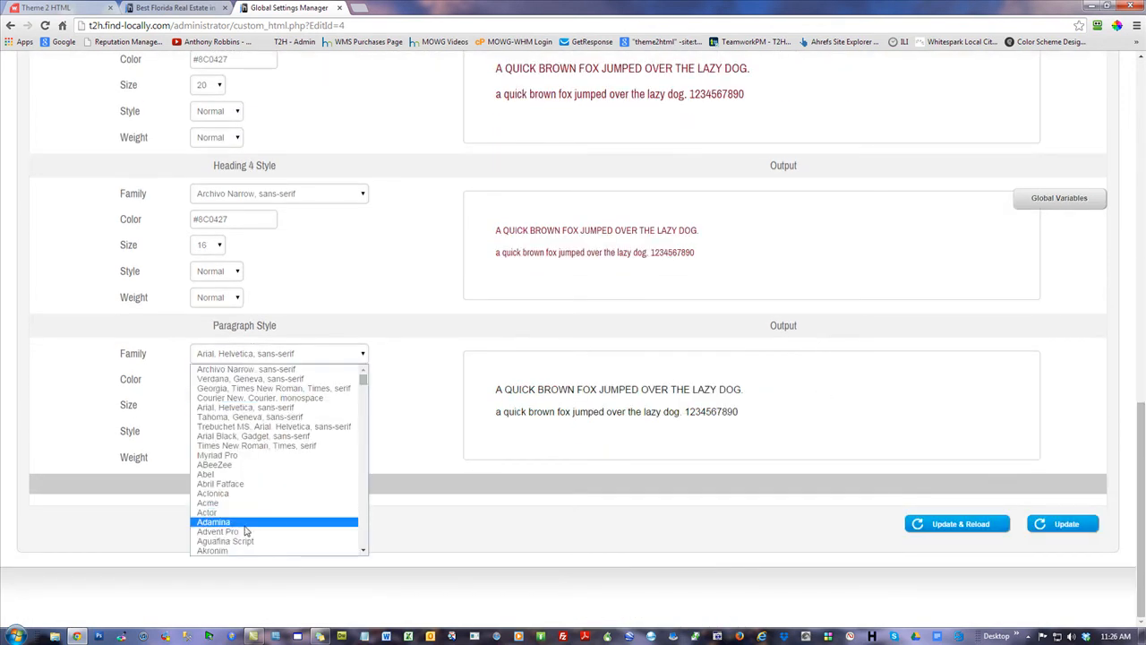
{"action": "left_click", "coordinate": [253, 523]}
{"action": "left_click", "coordinate": [362, 354]}
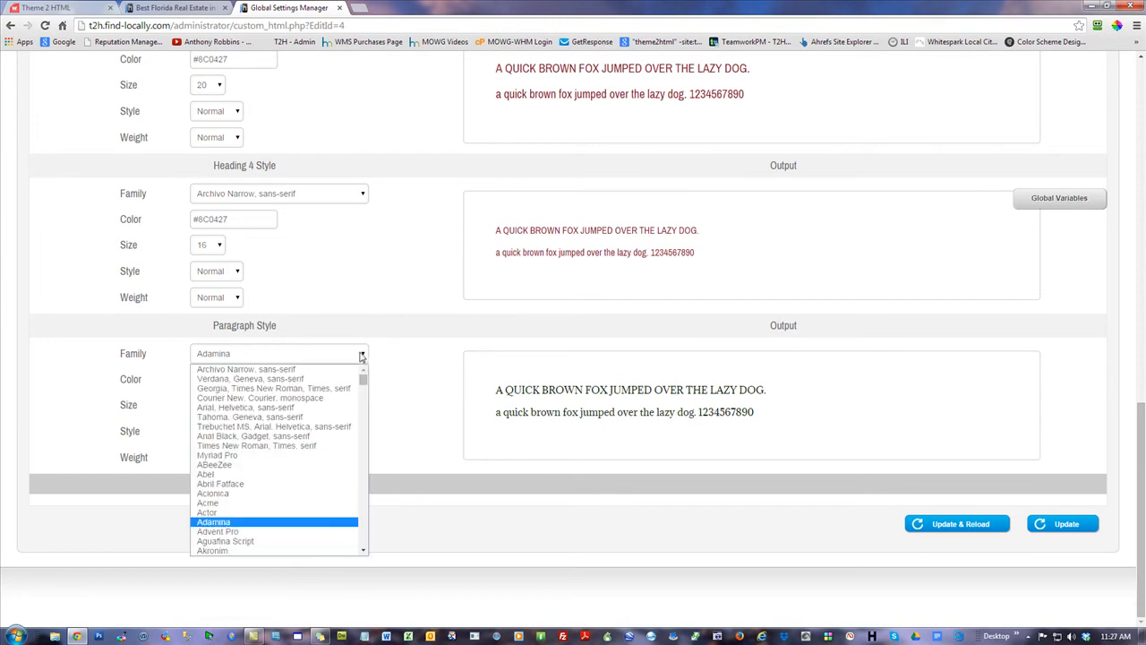
{"action": "left_click", "coordinate": [229, 492]}
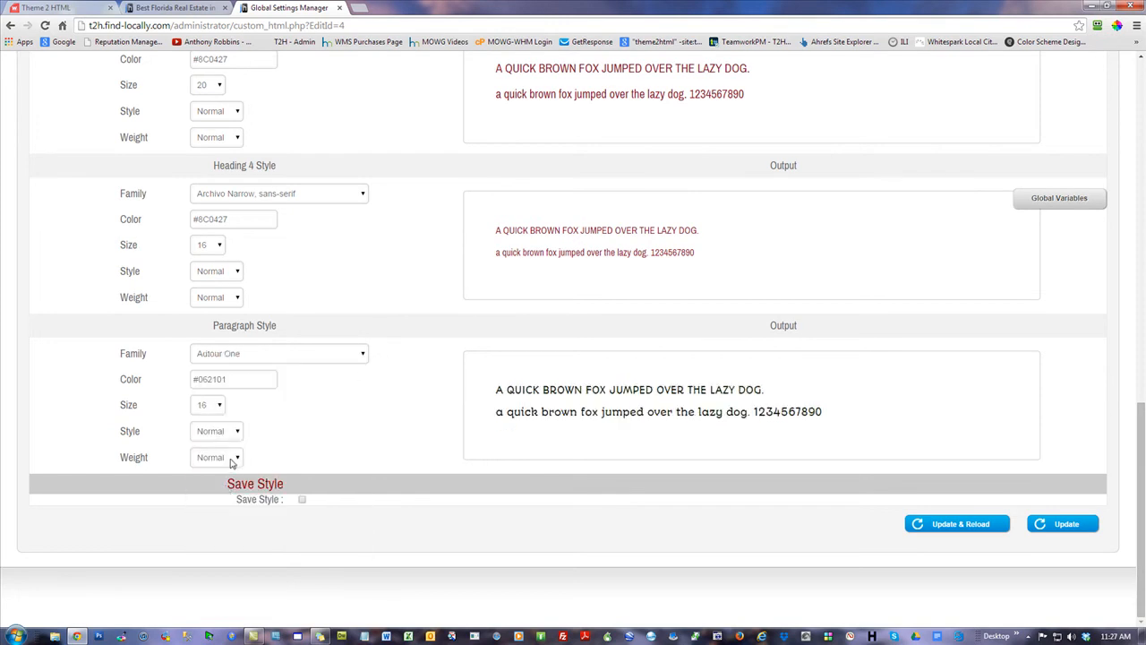
{"action": "left_click", "coordinate": [238, 379]}
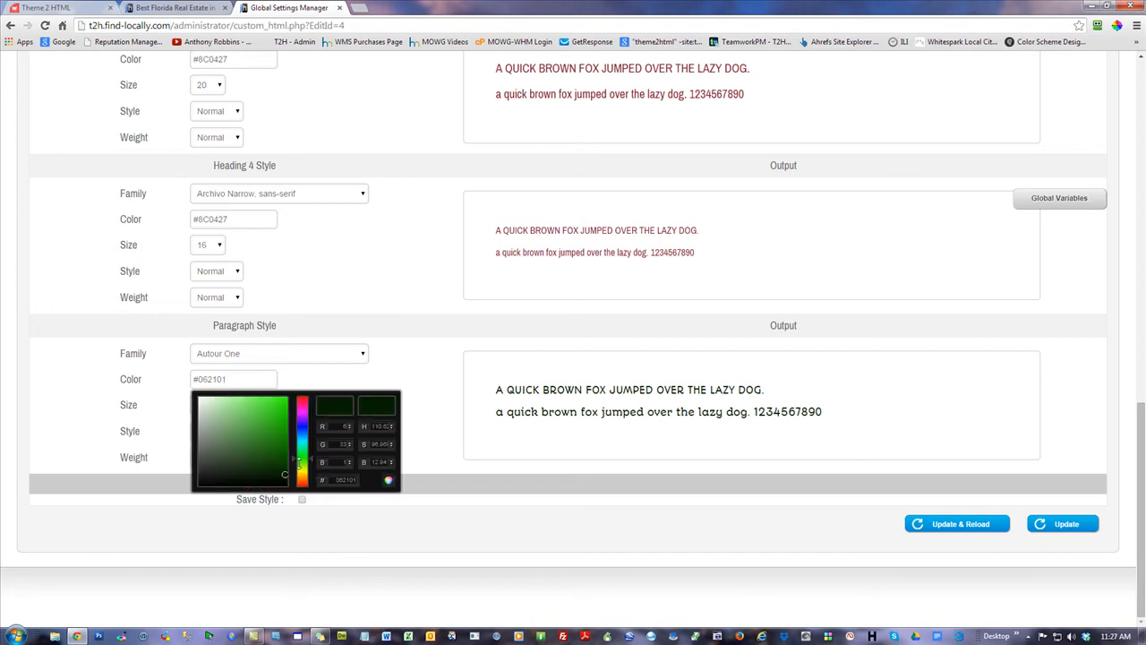
{"action": "left_click_drag", "start_coordinate": [283, 474], "coordinate": [298, 425]}
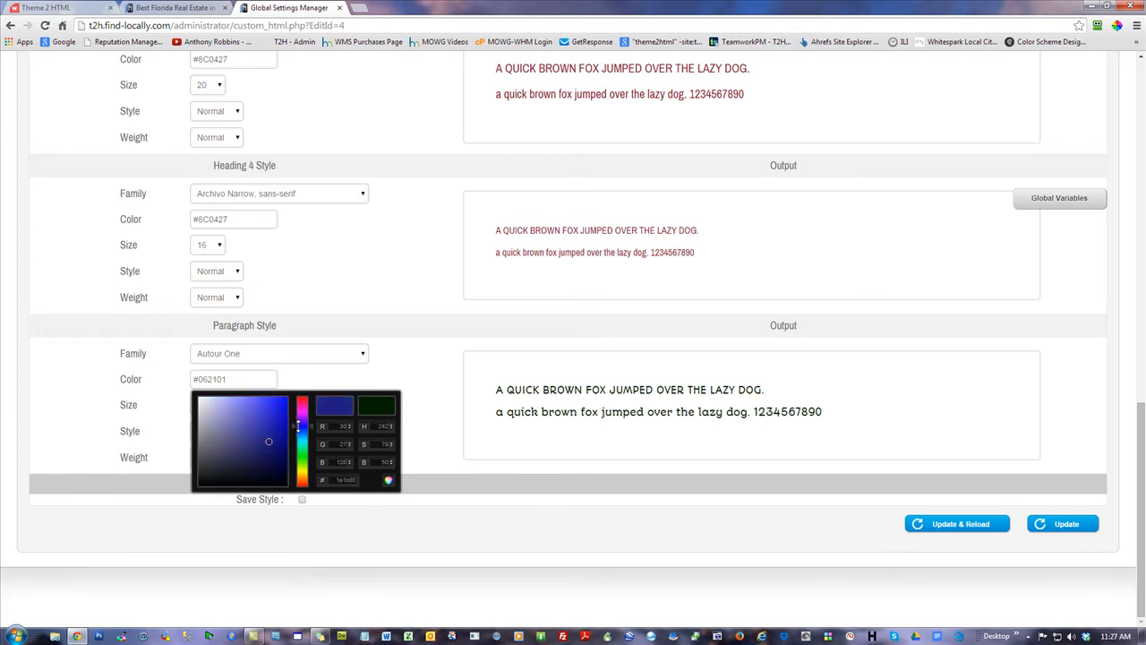
{"action": "left_click_drag", "start_coordinate": [269, 442], "coordinate": [258, 426]}
{"action": "left_click", "coordinate": [416, 299]}
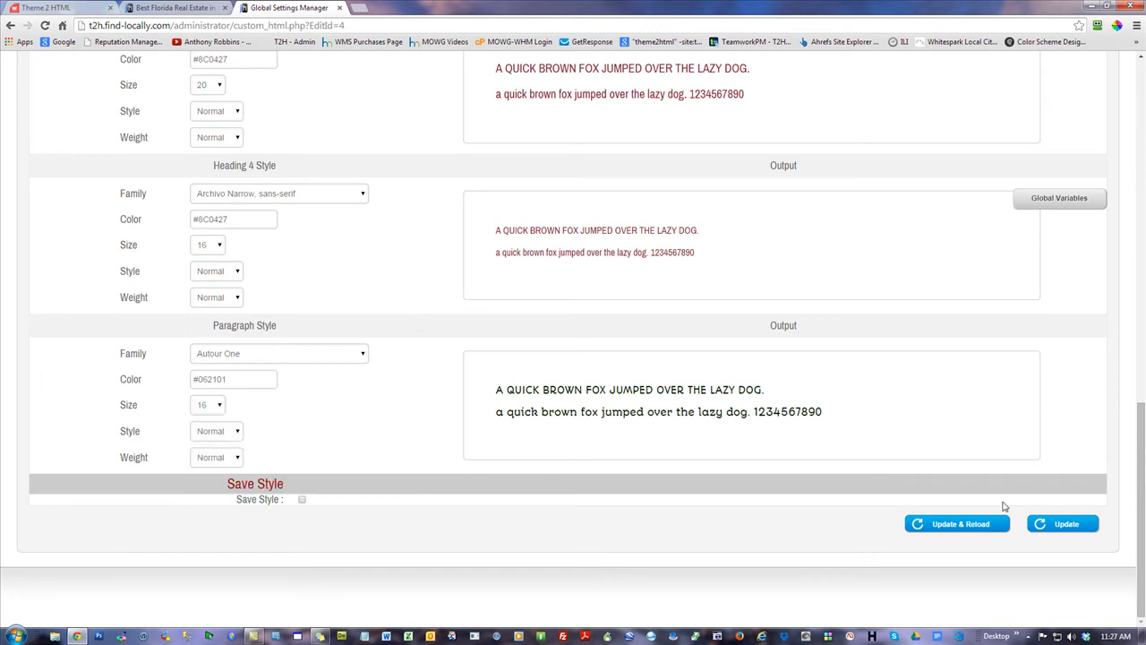
{"action": "left_click", "coordinate": [957, 523]}
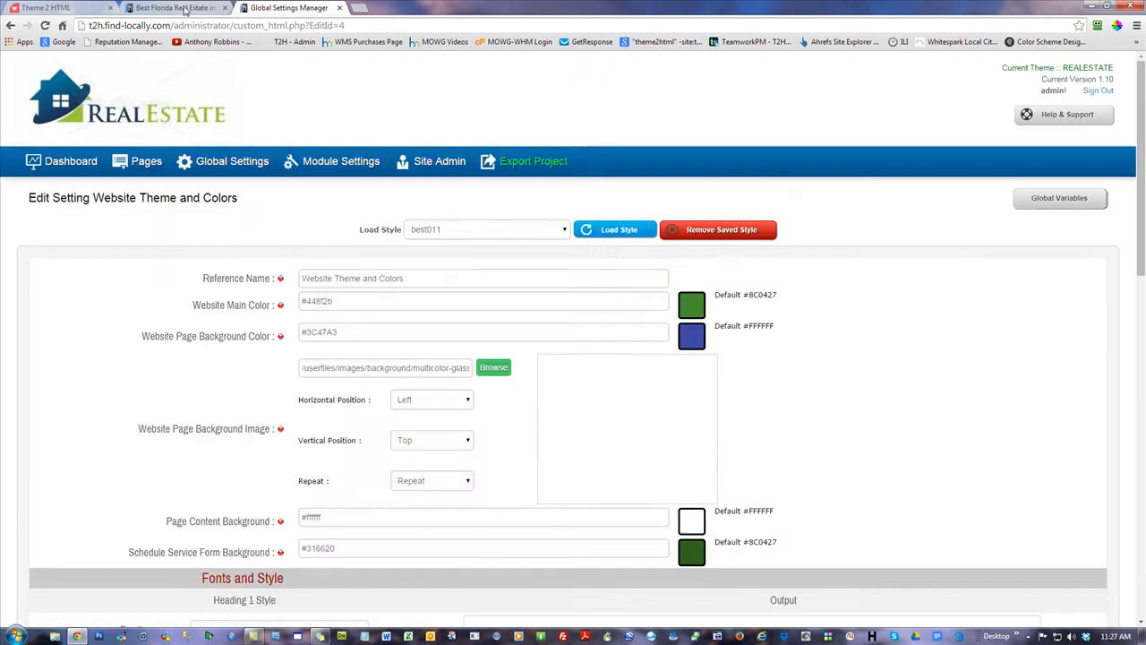
Check the live homepage body text in Autour One, then go back to theme settings
{"action": "left_click", "coordinate": [180, 7]}
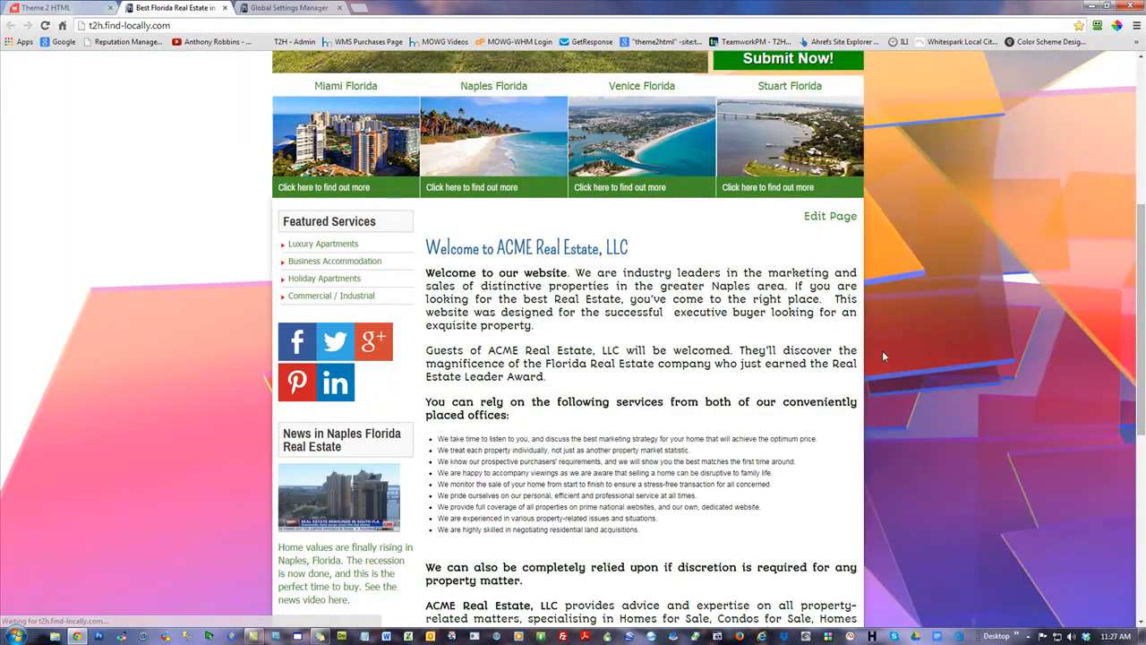
{"action": "scroll", "coordinate": [653, 348], "scroll_direction": "down", "scroll_amount": 2}
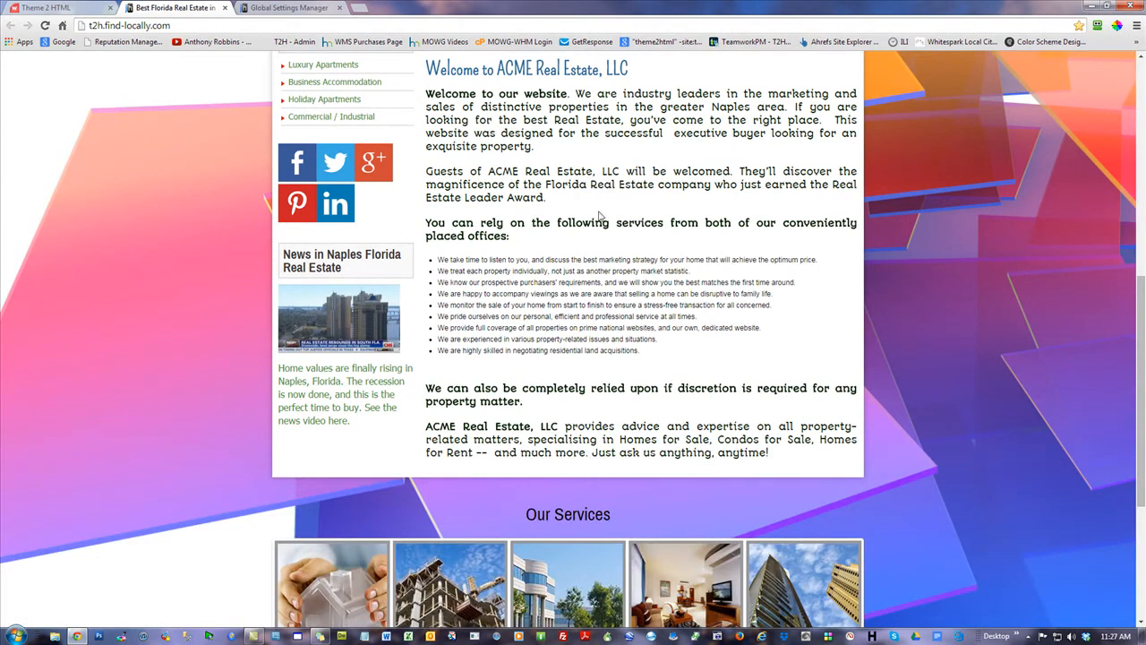
{"action": "left_click", "coordinate": [278, 7]}
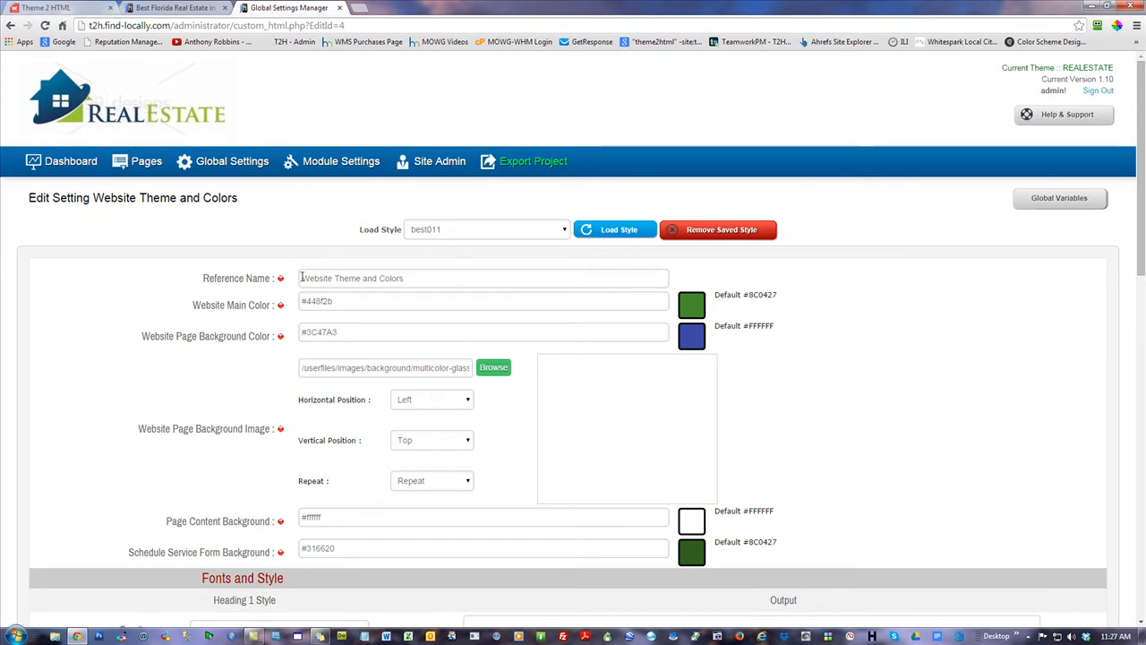
Enable the PLUMBER theme in the theme manager and preview it on the live site
{"action": "left_click", "coordinate": [70, 166]}
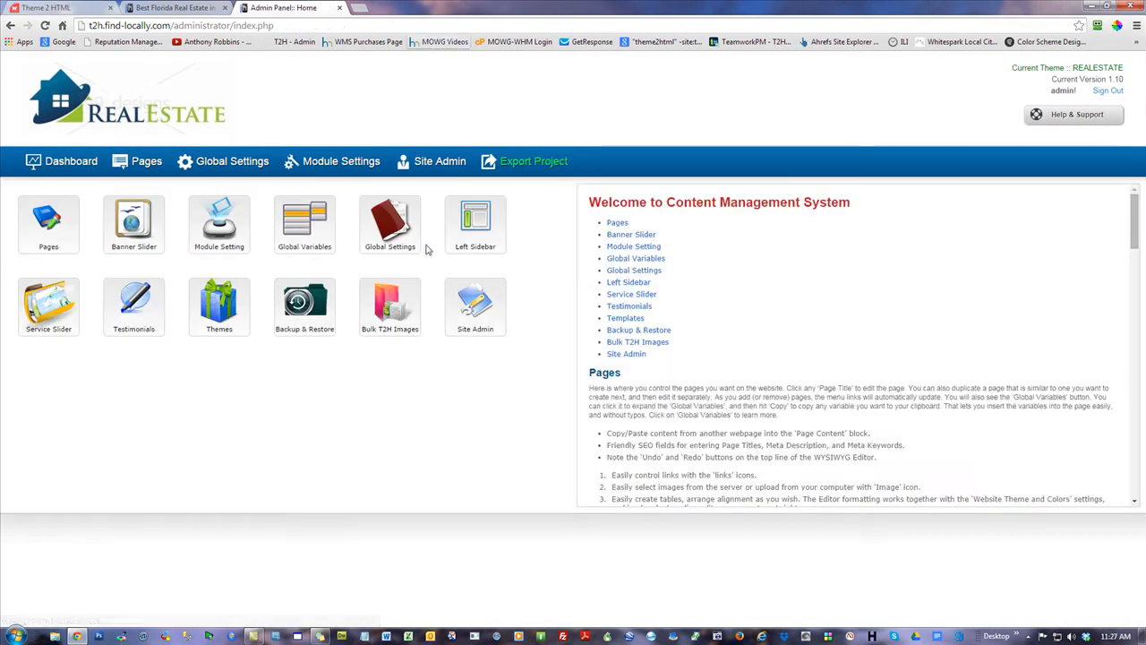
{"action": "left_click", "coordinate": [206, 302]}
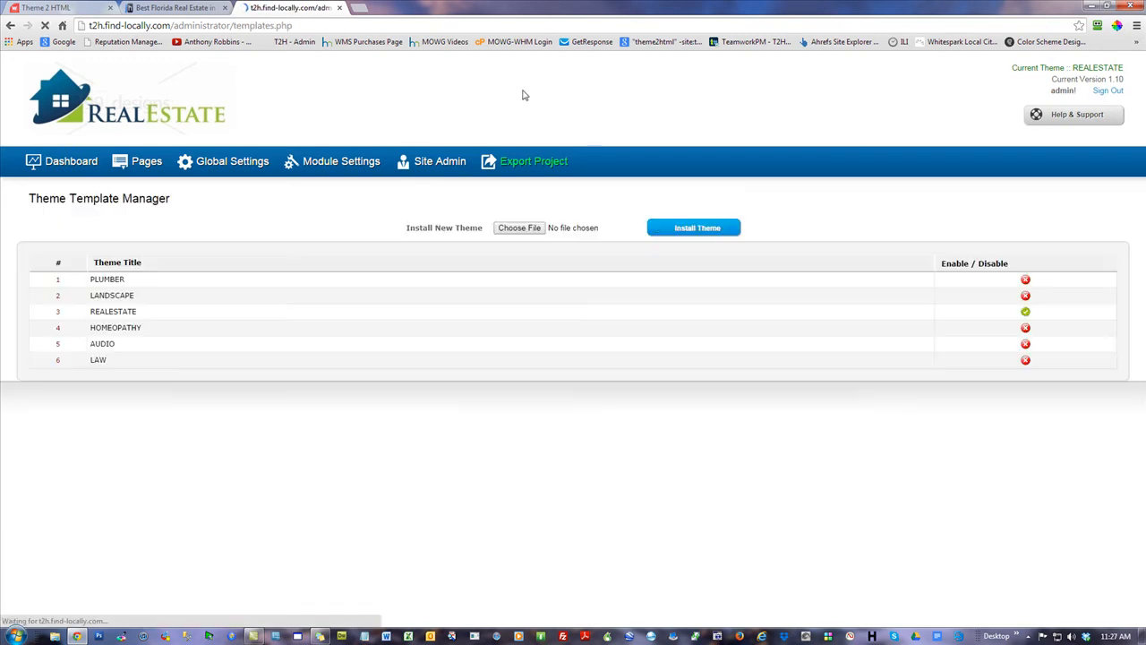
{"action": "left_click", "coordinate": [1026, 283]}
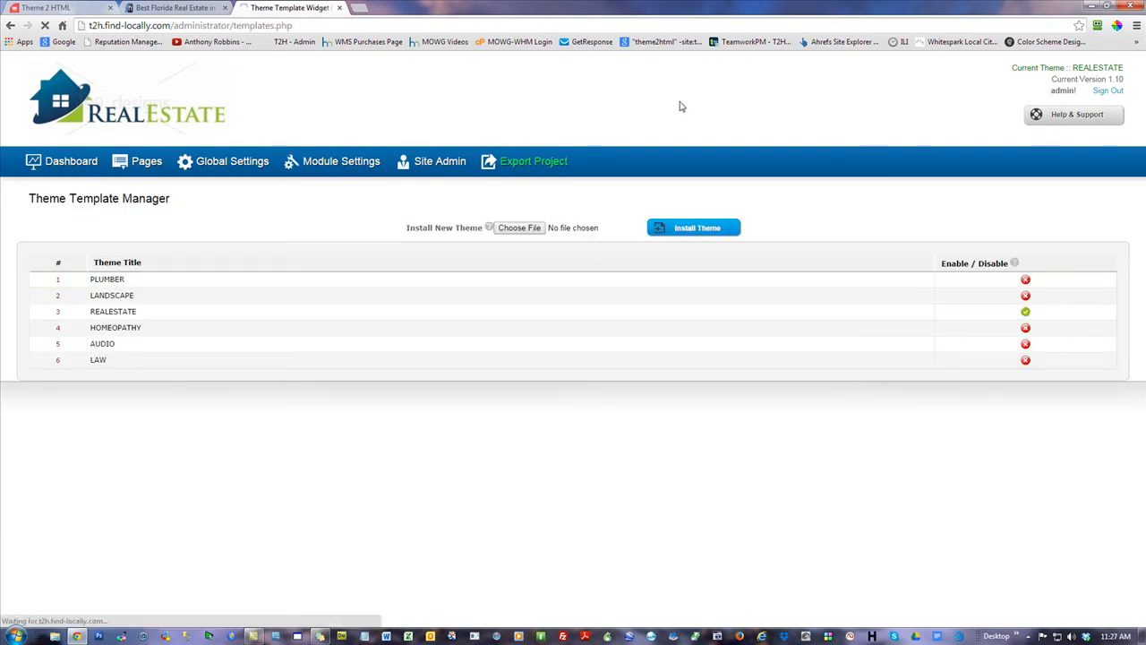
{"action": "left_click", "coordinate": [174, 8]}
{"action": "left_click", "coordinate": [44, 25]}
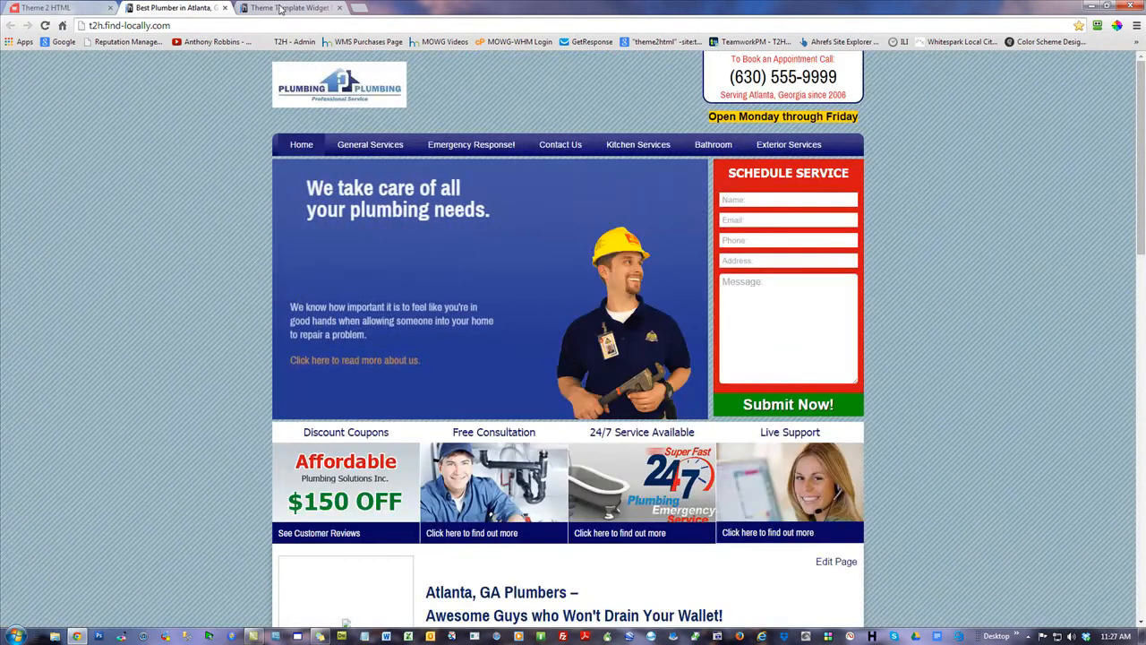
{"action": "left_click", "coordinate": [285, 8]}
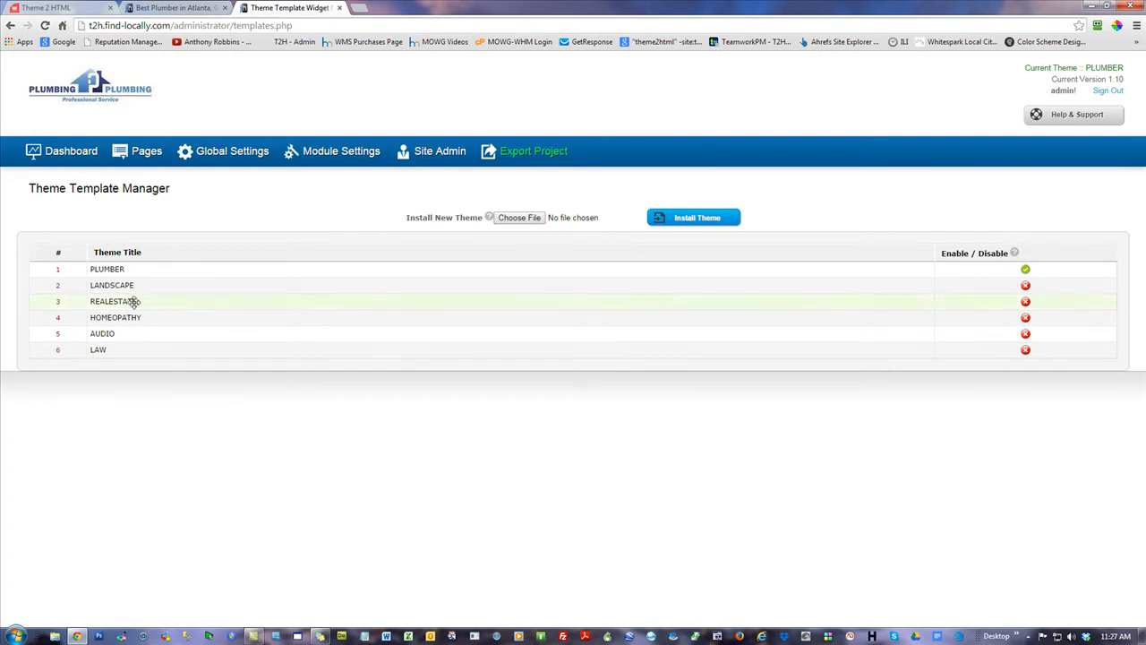
Re-enable the REALESTATE theme and confirm it on the refreshed live site
{"action": "left_click", "coordinate": [1026, 304]}
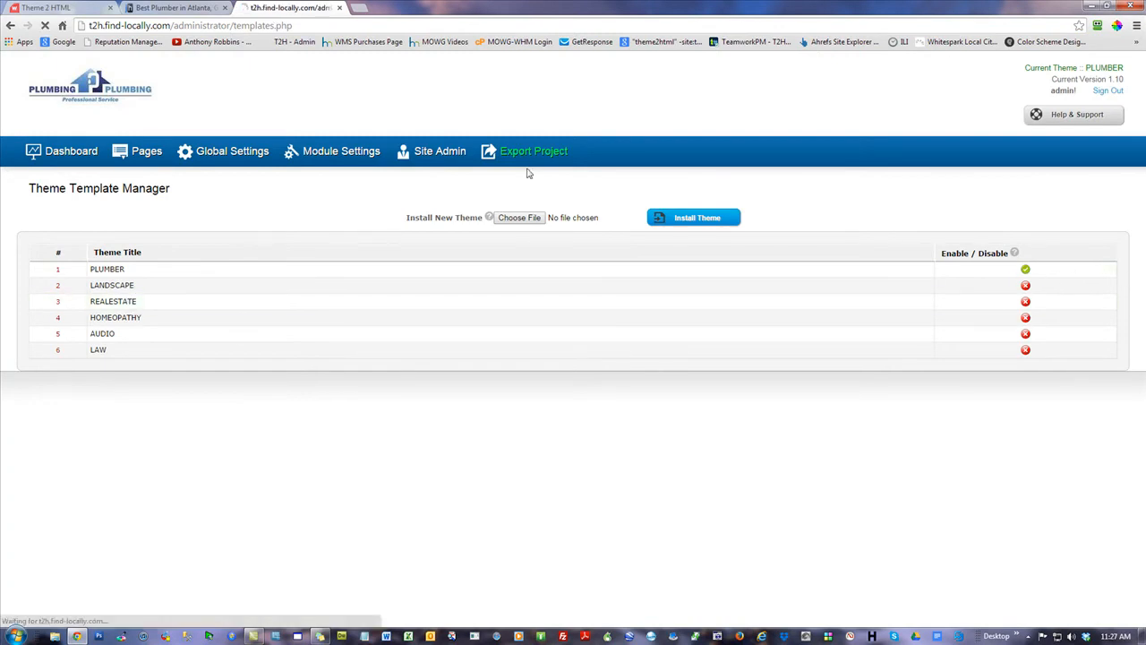
{"action": "left_click", "coordinate": [154, 9]}
{"action": "left_click", "coordinate": [44, 25]}
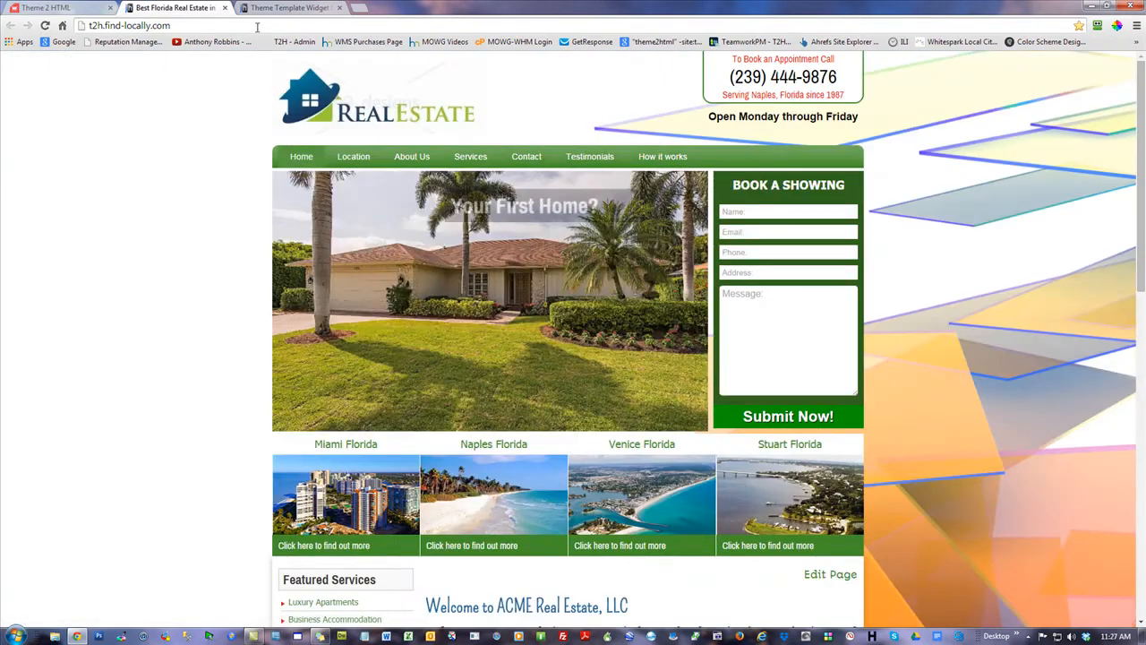
{"action": "key", "text": "ctrl+Tab"}
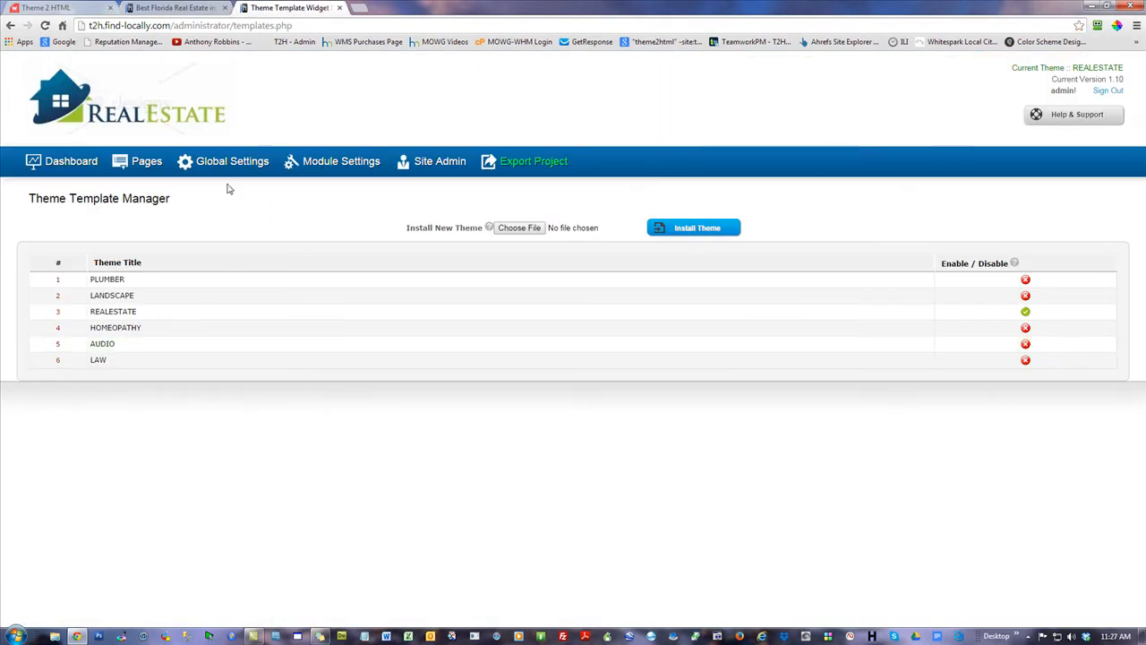
Restore the REALESTATE theme backup from the Backup & Restore page and confirm
{"action": "left_click", "coordinate": [74, 173]}
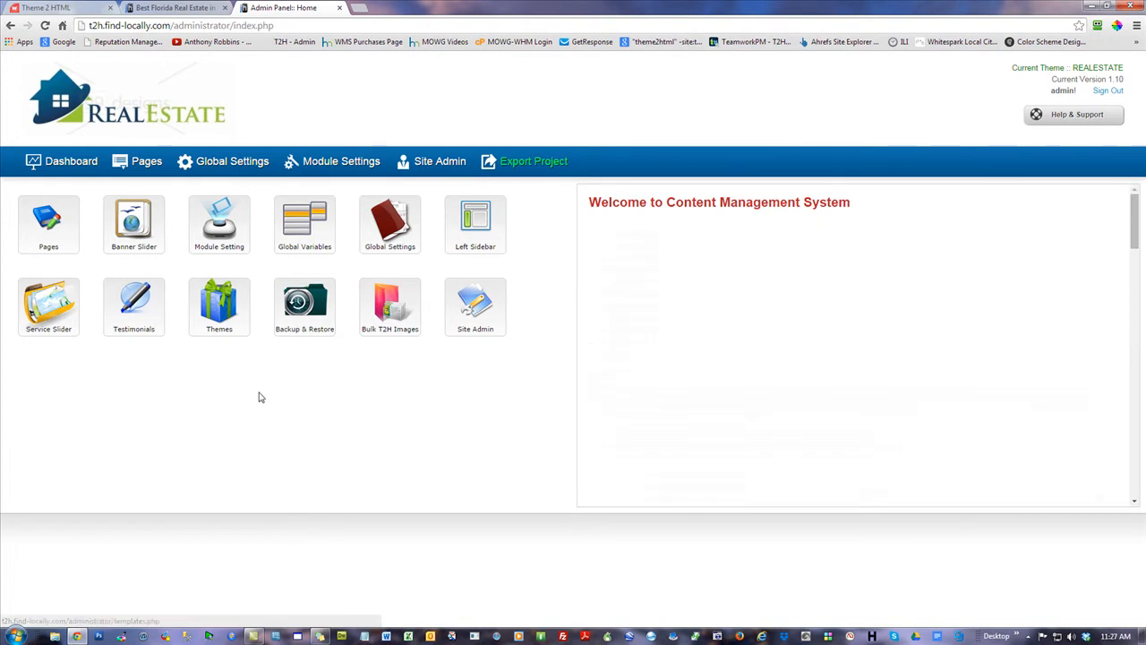
{"action": "left_click", "coordinate": [303, 318]}
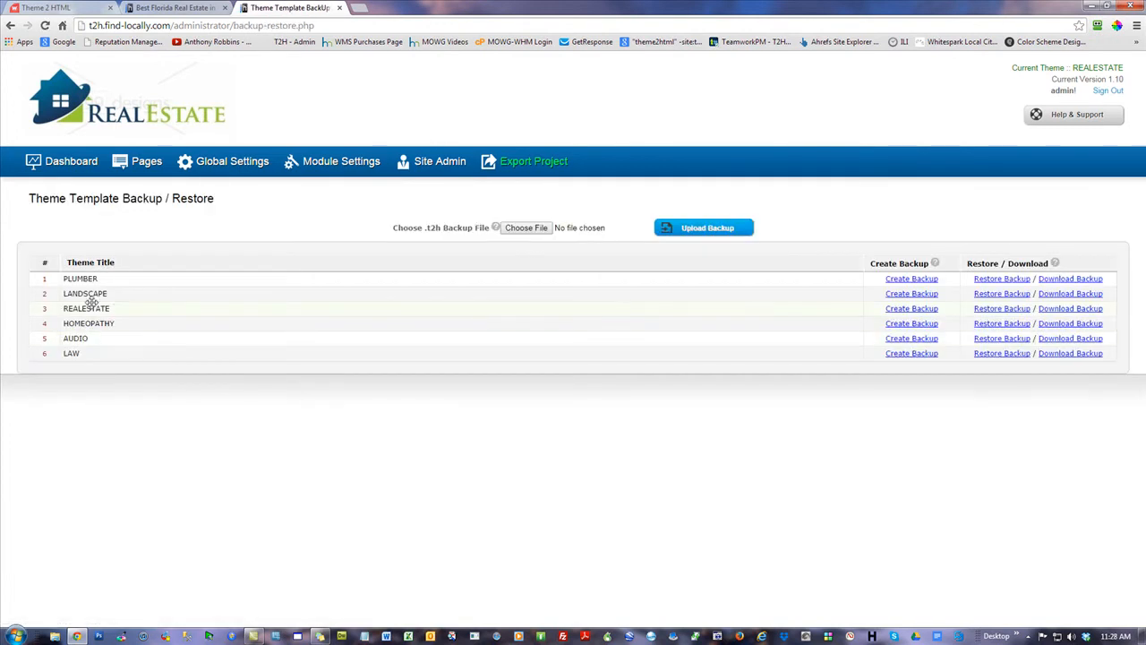
{"action": "left_click", "coordinate": [1015, 309]}
{"action": "left_click", "coordinate": [594, 109]}
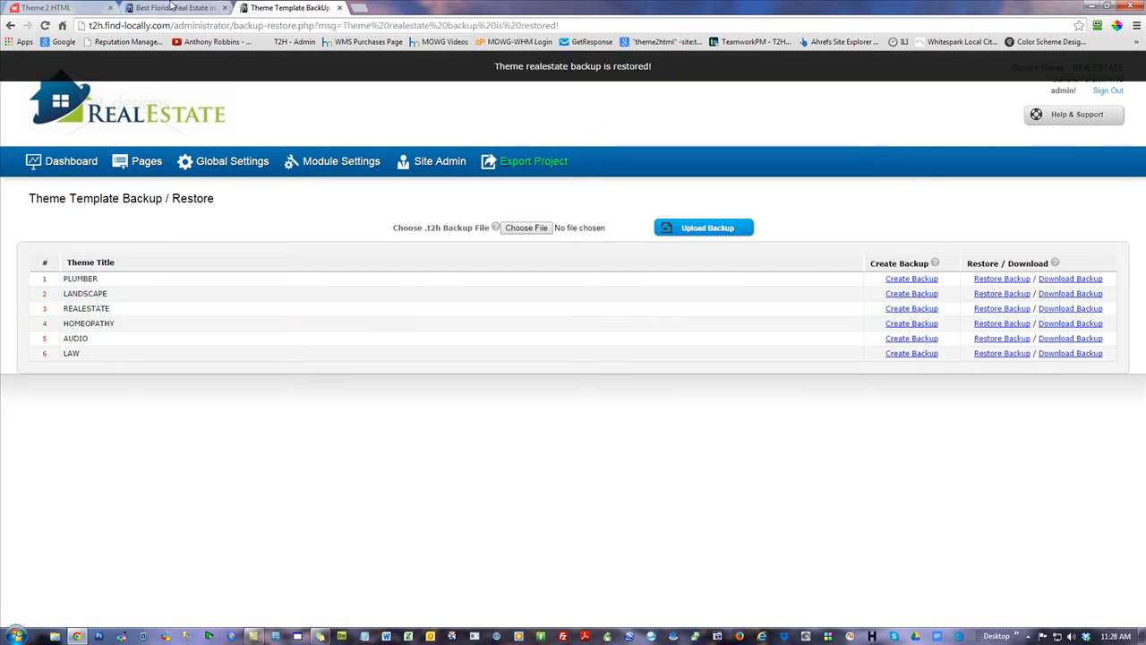
Reload the live site to review the blue colour scheme, then return to the admin dashboard
{"action": "left_click", "coordinate": [172, 7]}
{"action": "left_click", "coordinate": [45, 26]}
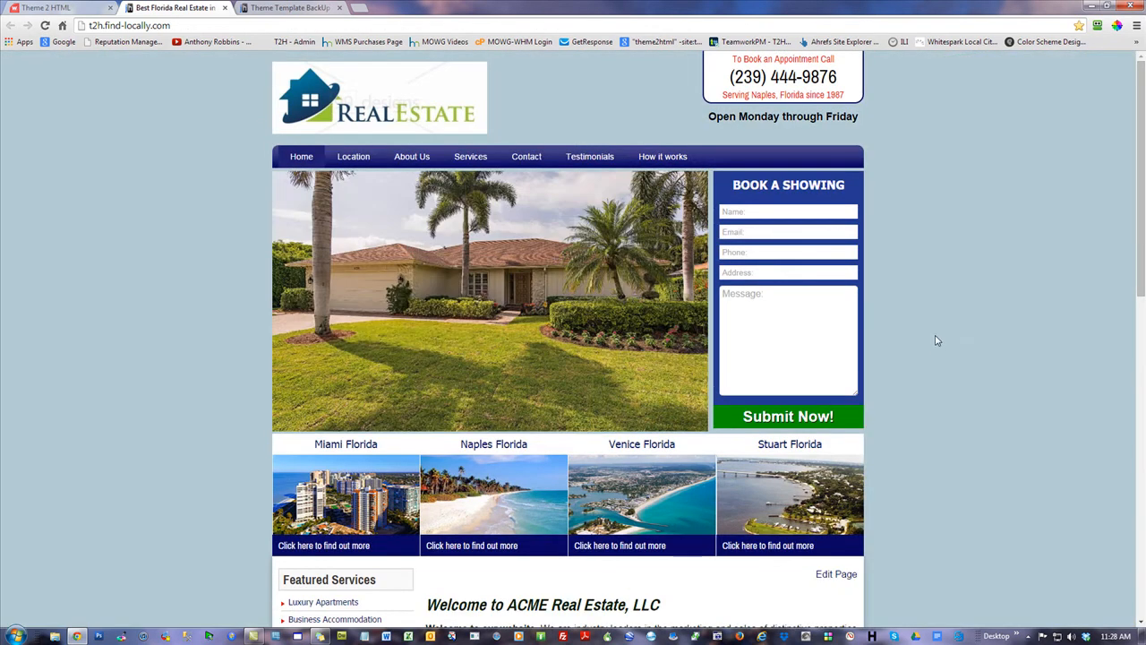
{"action": "scroll", "coordinate": [955, 367], "scroll_direction": "down", "scroll_amount": 3}
{"action": "scroll", "coordinate": [957, 369], "scroll_direction": "up", "scroll_amount": 3}
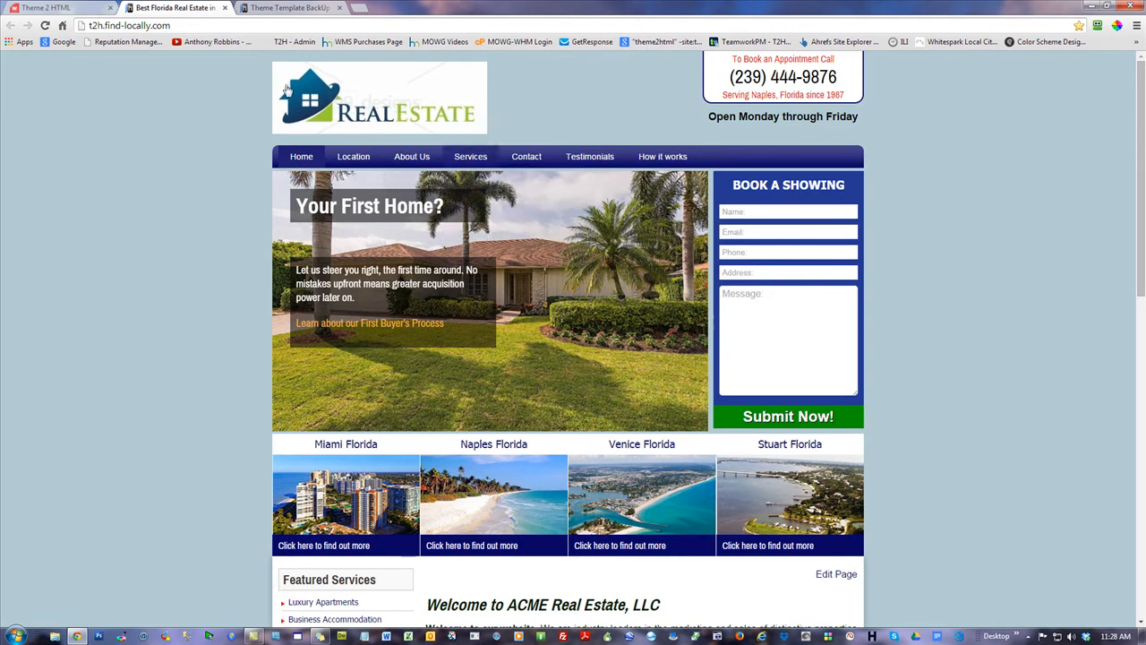
{"action": "left_click", "coordinate": [303, 13]}
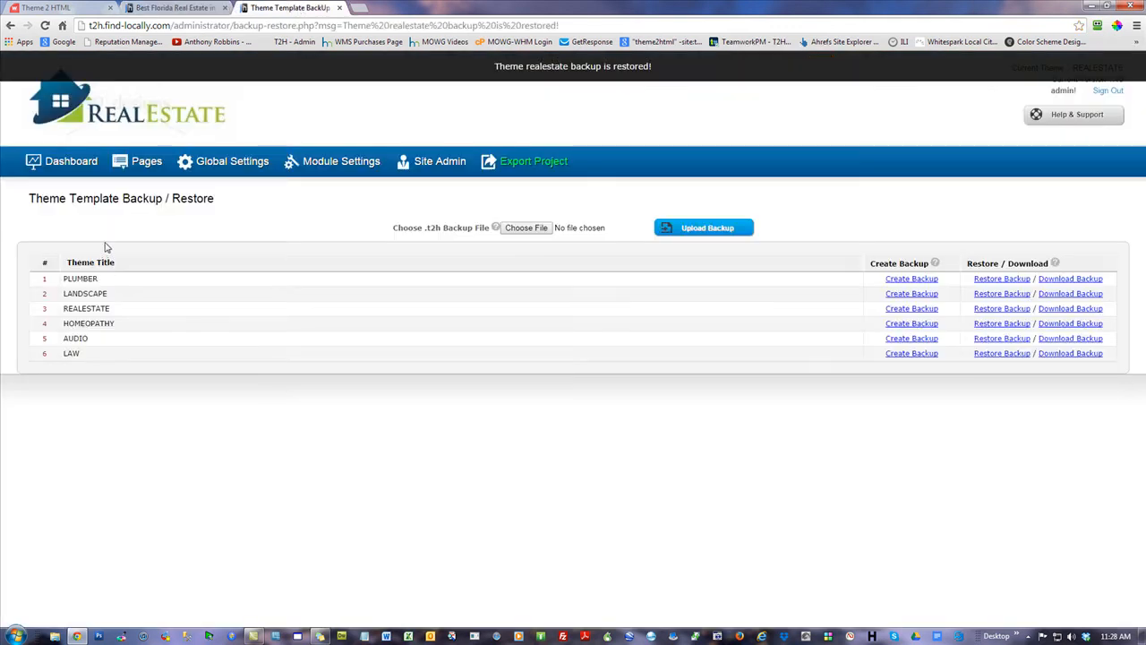
{"action": "left_click", "coordinate": [72, 162]}
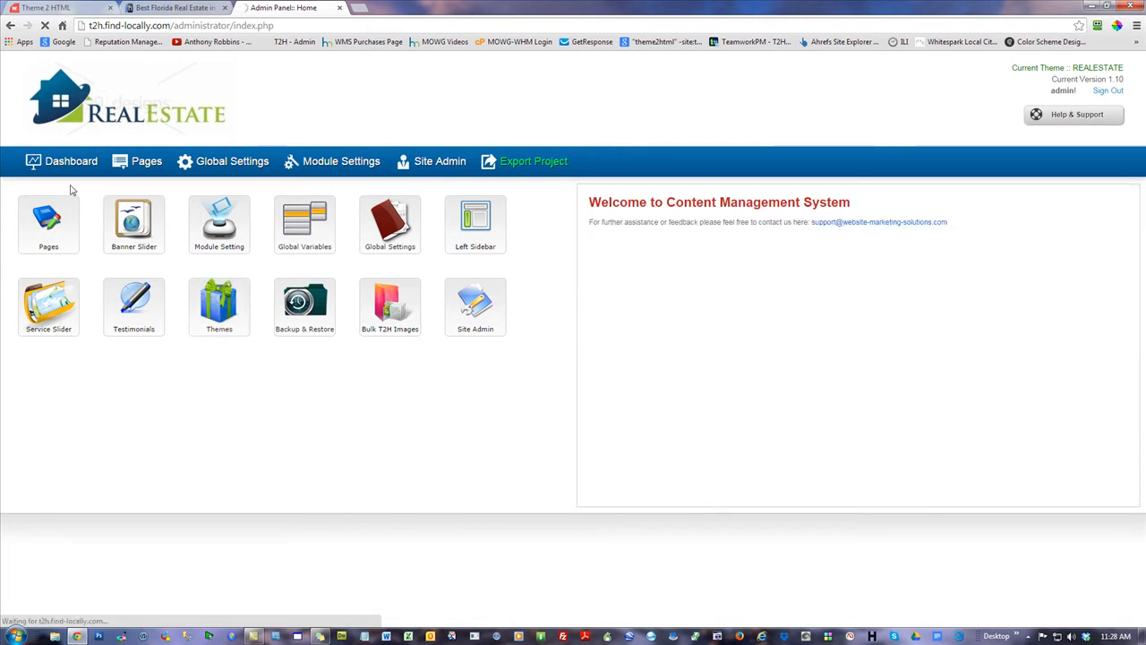
Take the browser off full screen into a smaller window and shift it to the right
{"action": "left_click_drag", "start_coordinate": [453, 5], "coordinate": [1063, 4]}
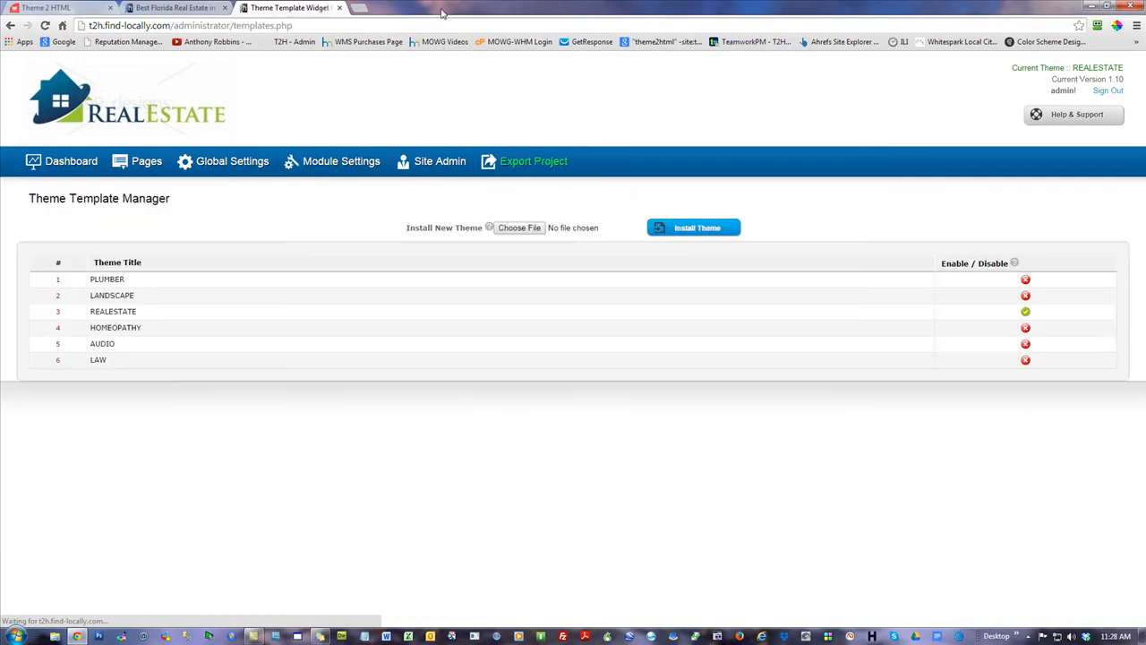
{"action": "double_click", "coordinate": [443, 10]}
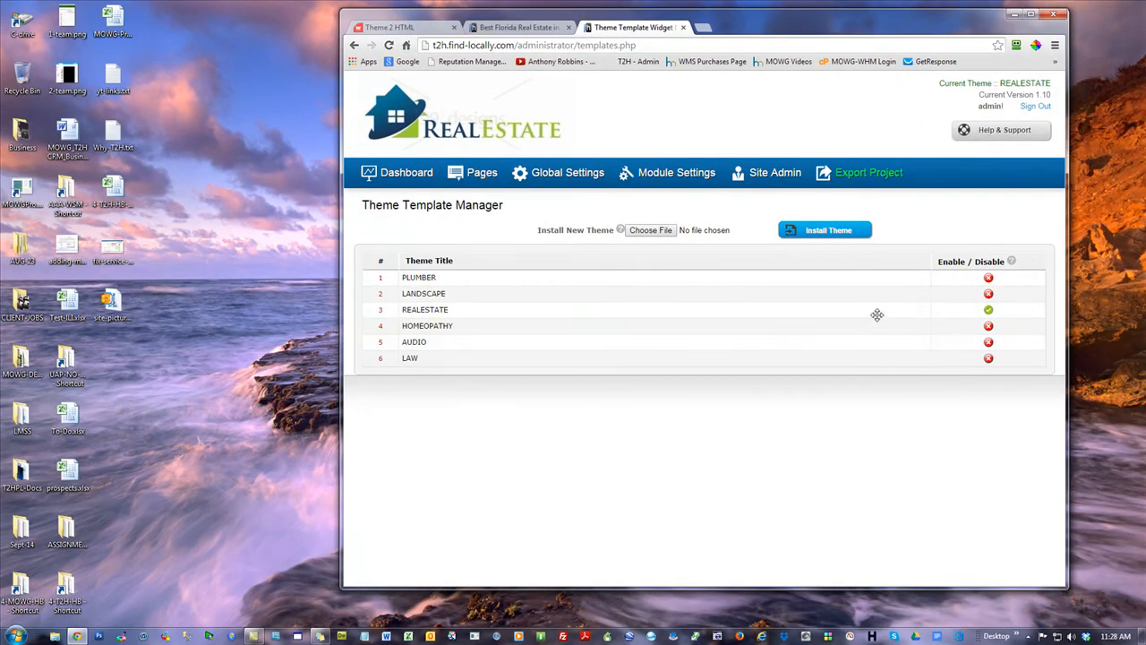
{"action": "left_click_drag", "start_coordinate": [758, 27], "coordinate": [1145, 27]}
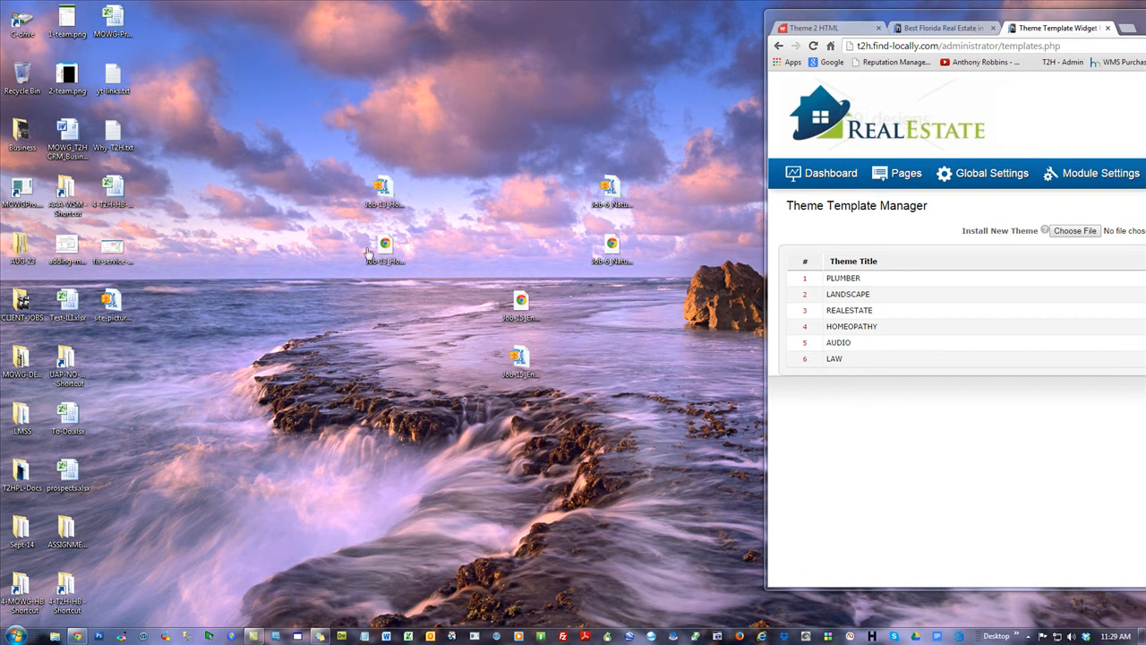
Select and clear the Job-13 desktop files, then snap the browser to the right half
{"action": "left_click_drag", "start_coordinate": [426, 289], "coordinate": [362, 173]}
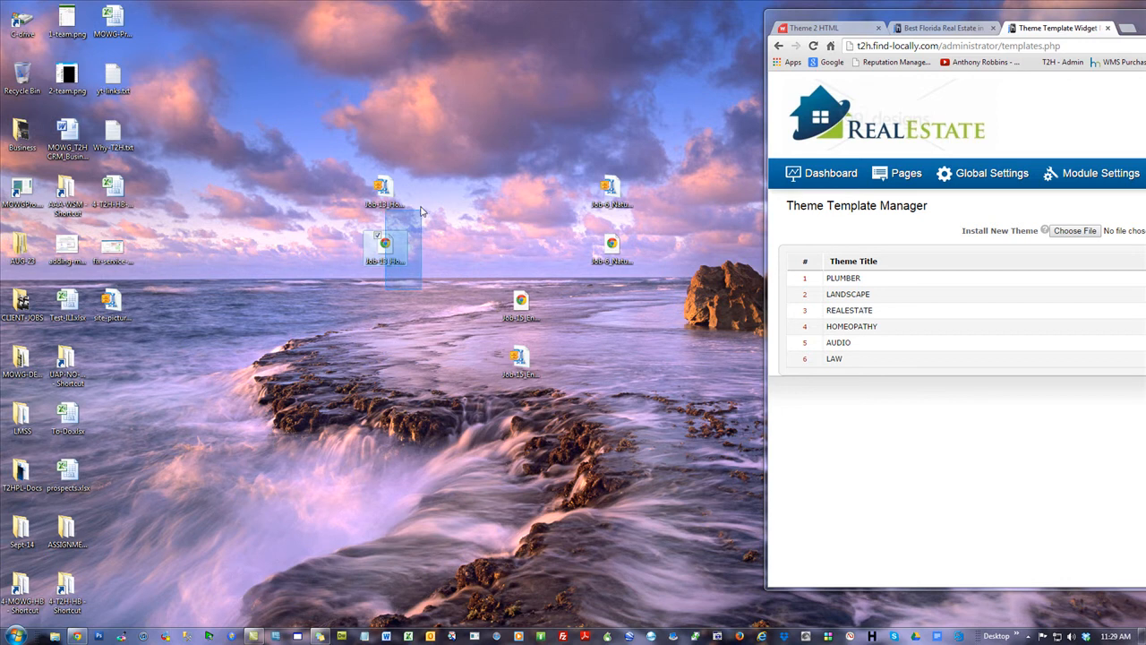
{"action": "left_click", "coordinate": [270, 174]}
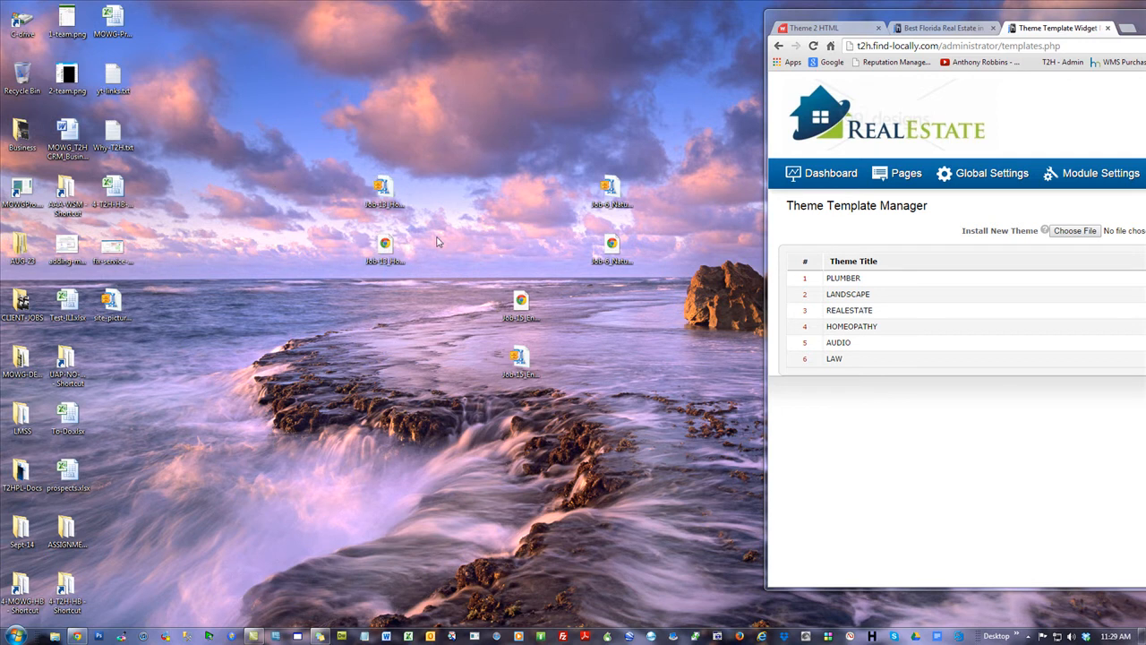
{"action": "mouse_move", "coordinate": [384, 194]}
{"action": "left_click_drag", "start_coordinate": [1115, 23], "coordinate": [472, 16]}
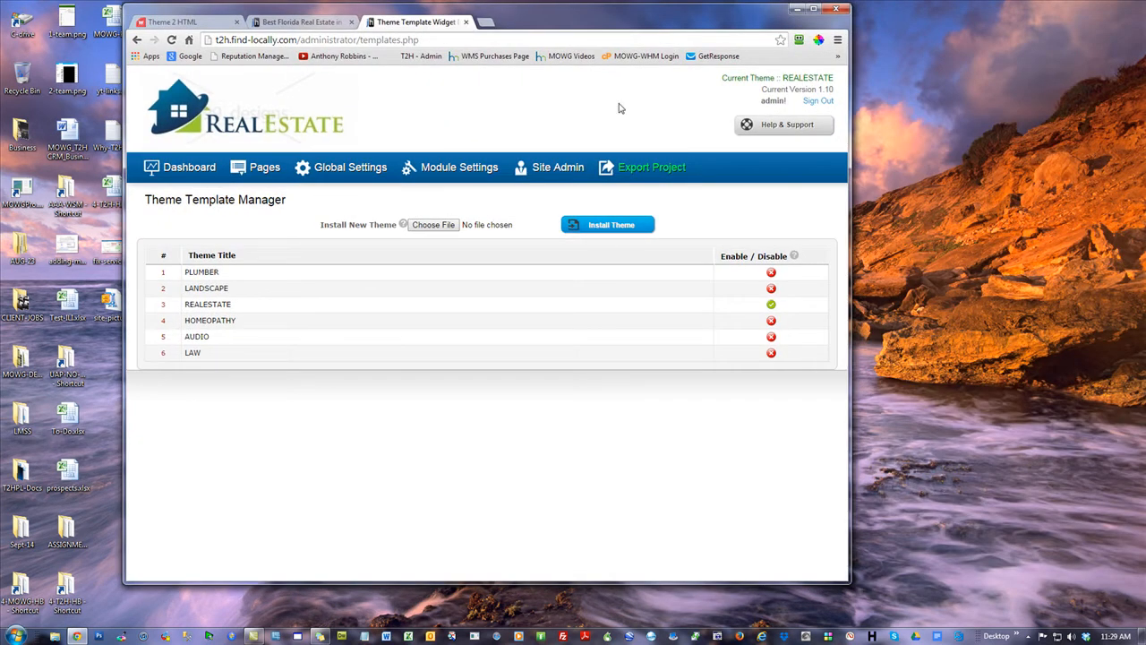
{"action": "left_click", "coordinate": [813, 8]}
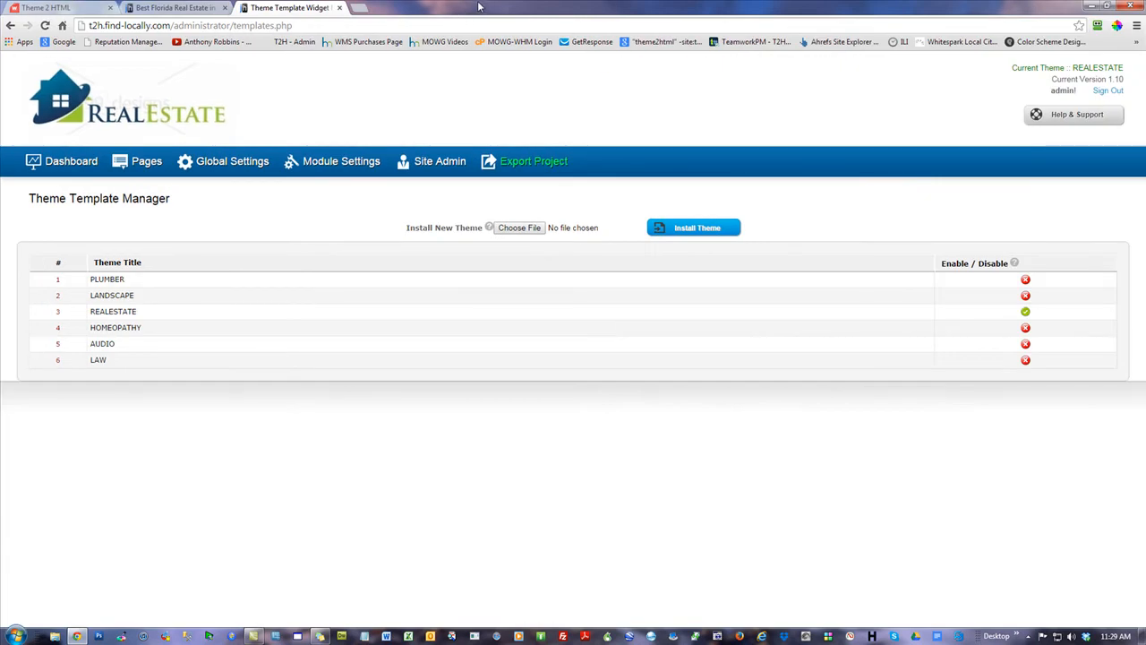
{"action": "key", "text": "super+Right"}
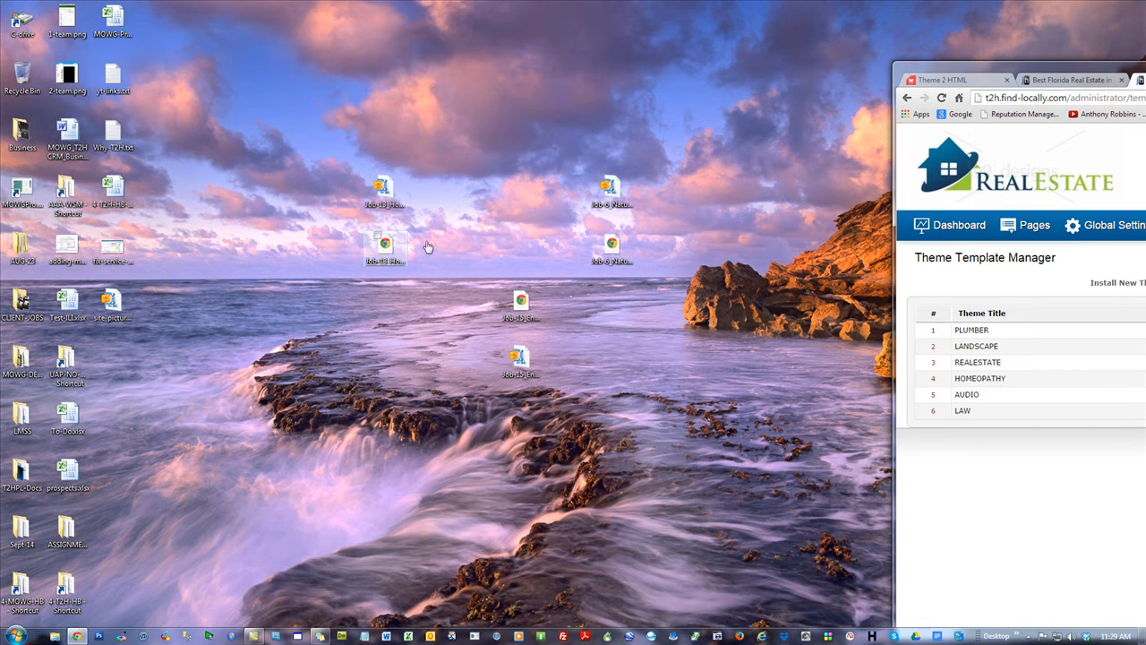
Show the admin dashboard in a smaller side window and select the Job-13 backup file
{"action": "left_click", "coordinate": [952, 225]}
{"action": "key", "text": "super+Up"}
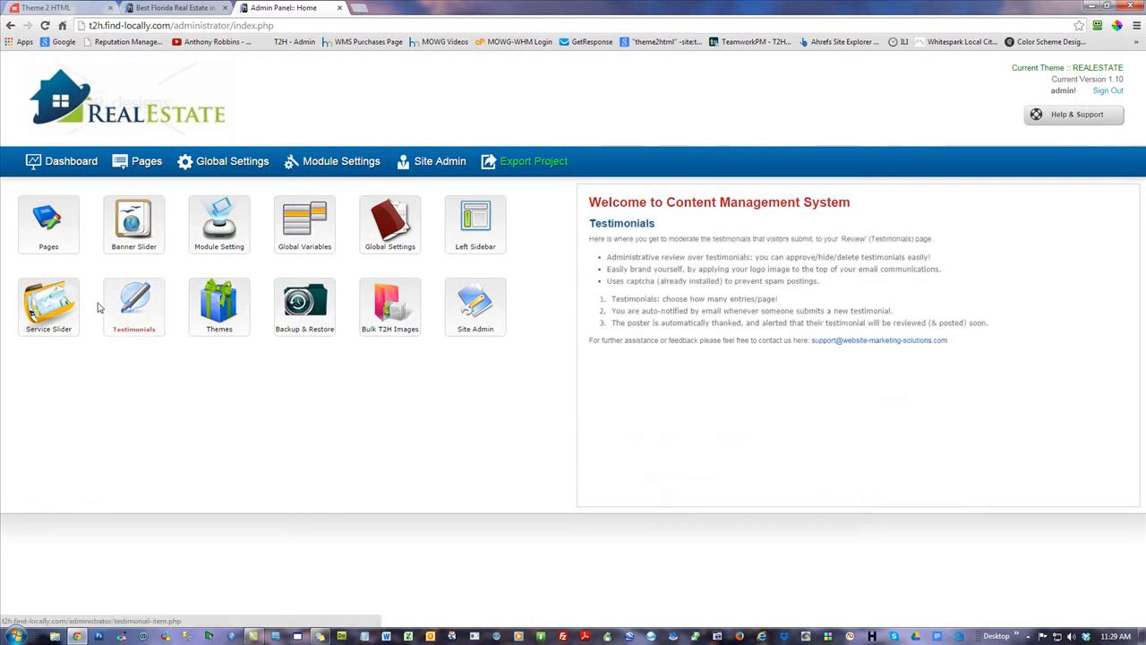
{"action": "mouse_move", "coordinate": [146, 231]}
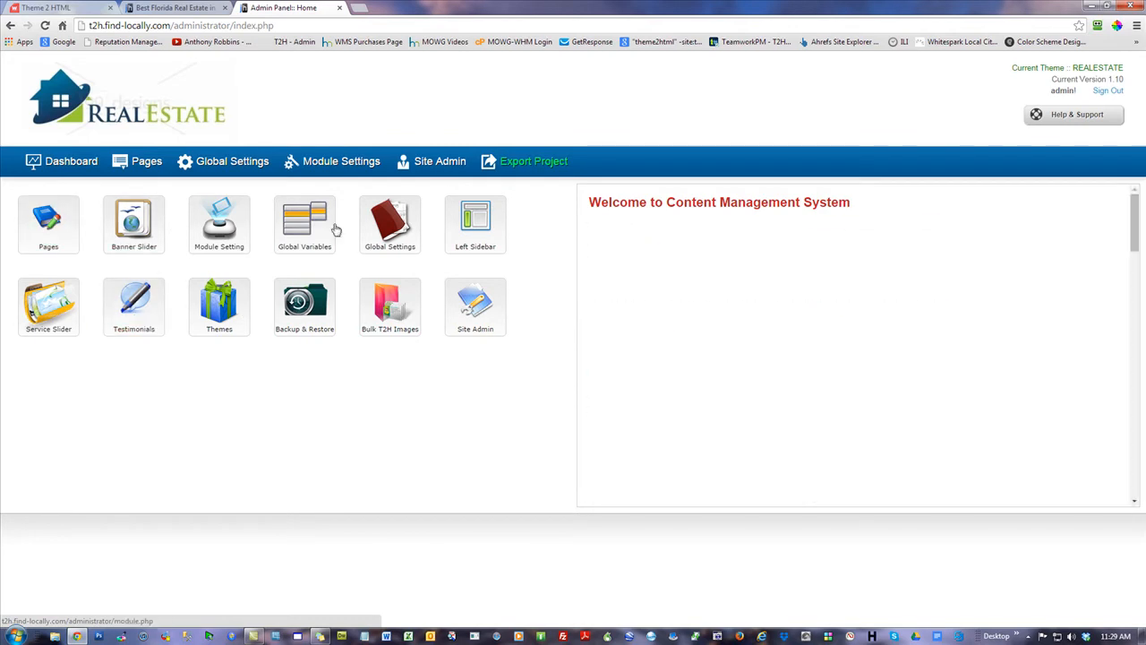
{"action": "left_click_drag", "start_coordinate": [394, 6], "coordinate": [1031, 38]}
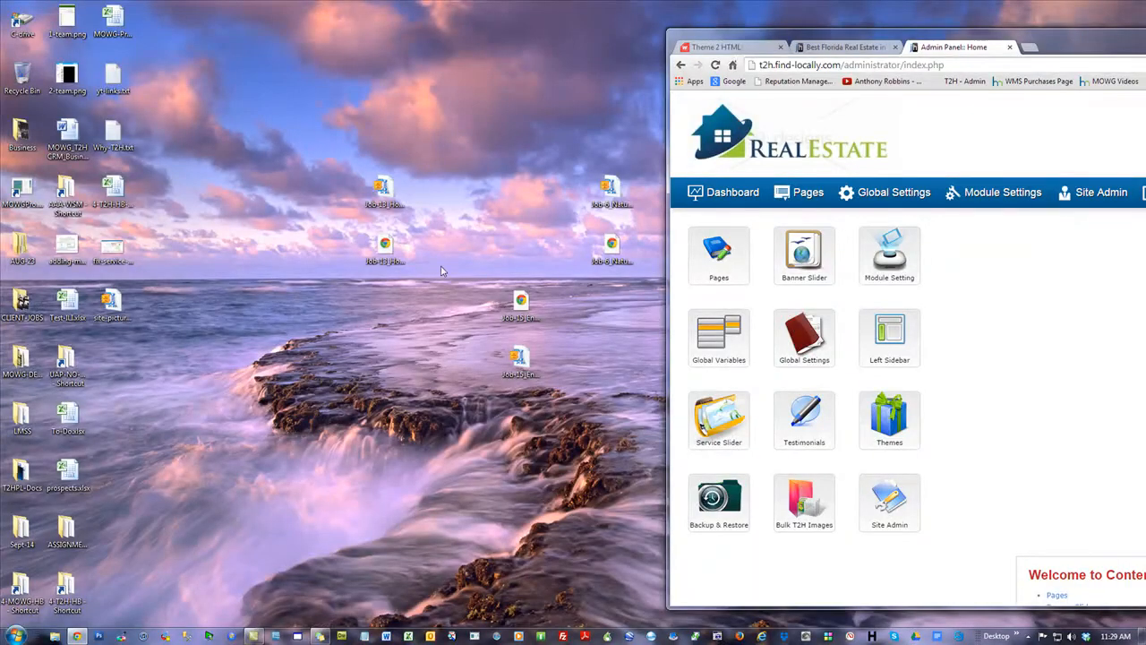
{"action": "left_click", "coordinate": [388, 262]}
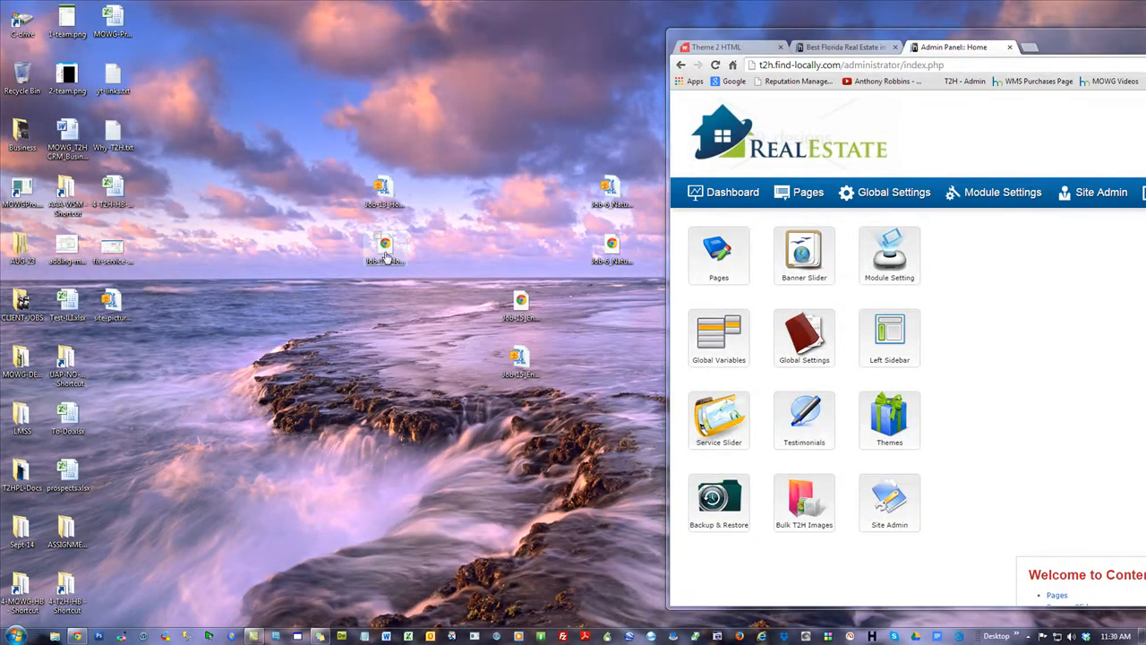
Open Properties for Job-13_HomeWarranty_Landscape.t2h and inspect the parts of its file name
{"action": "right_click", "coordinate": [386, 250]}
{"action": "left_click", "coordinate": [418, 521]}
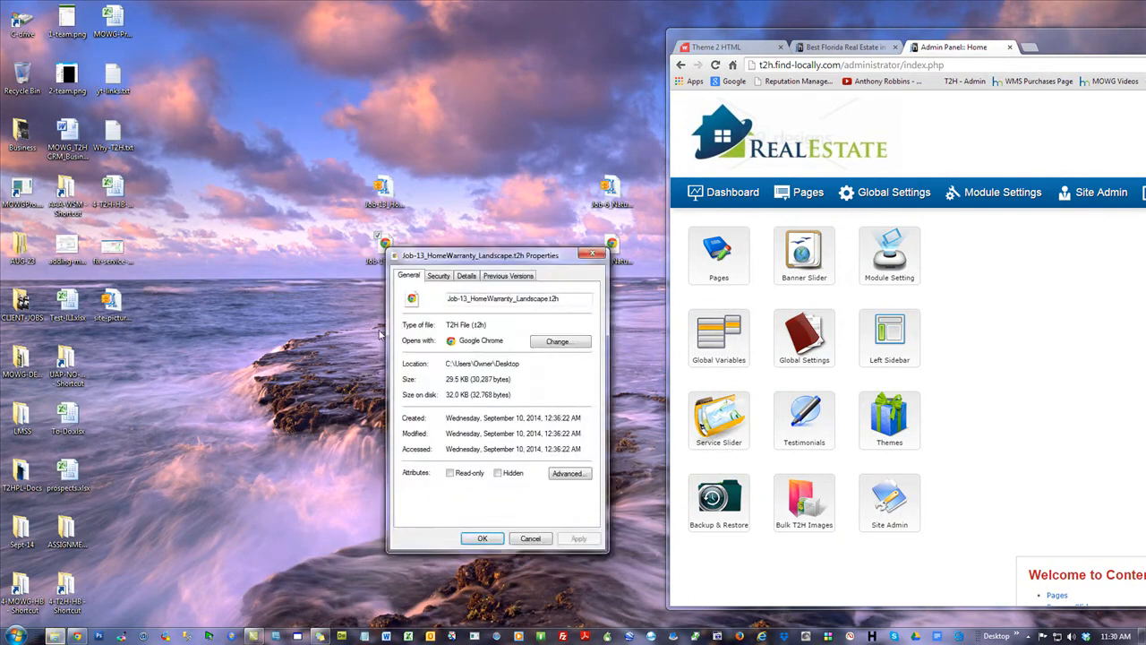
{"action": "left_click_drag", "start_coordinate": [580, 298], "coordinate": [448, 299]}
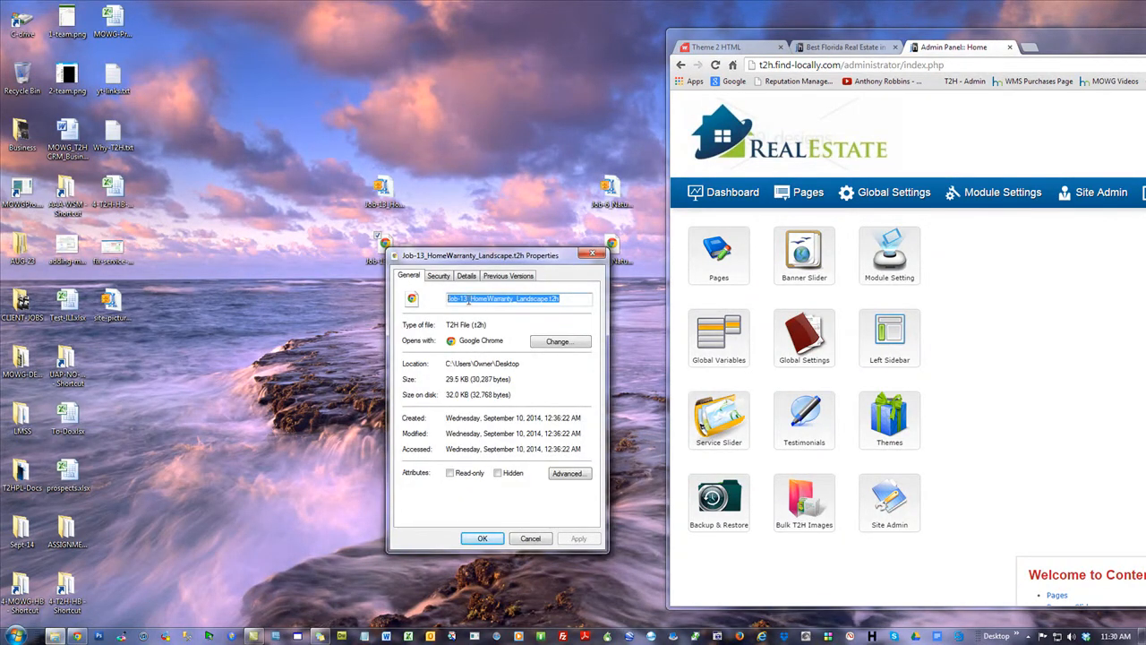
{"action": "left_click", "coordinate": [514, 299]}
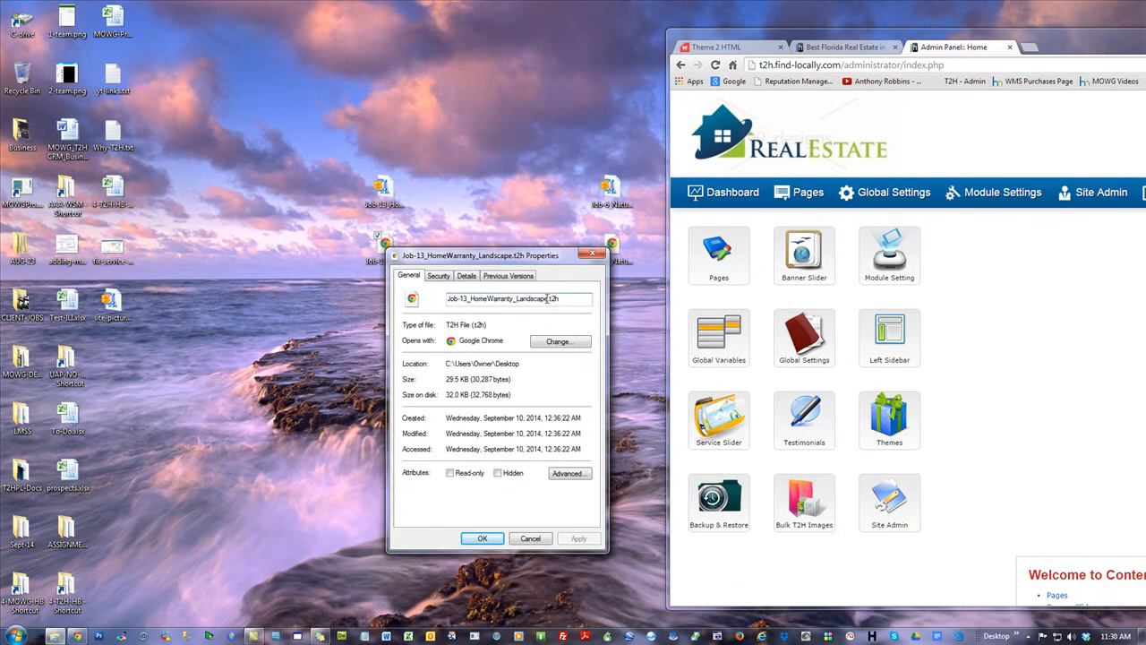
{"action": "left_click_drag", "start_coordinate": [540, 299], "coordinate": [521, 299]}
{"action": "left_click", "coordinate": [550, 301]}
{"action": "double_click", "coordinate": [467, 300]}
{"action": "left_click_drag", "start_coordinate": [471, 299], "coordinate": [529, 299]}
Show the Theme Template Manager in the browser, note the 29.5 KB size, and cancel Properties
{"action": "left_click", "coordinate": [745, 195]}
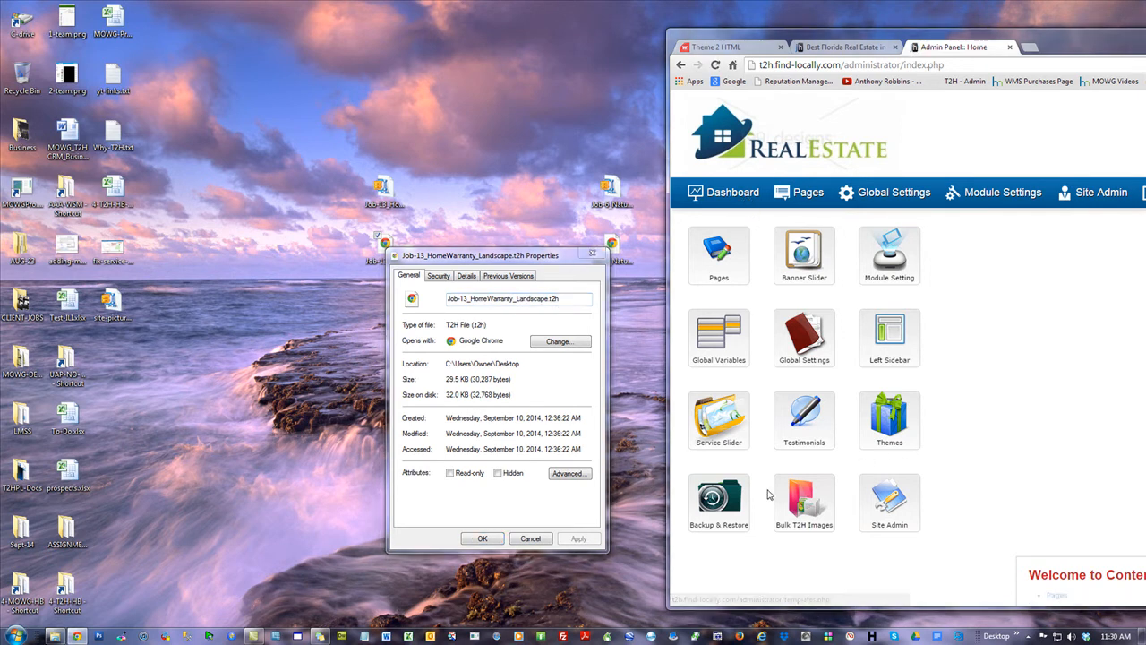
{"action": "left_click", "coordinate": [900, 426]}
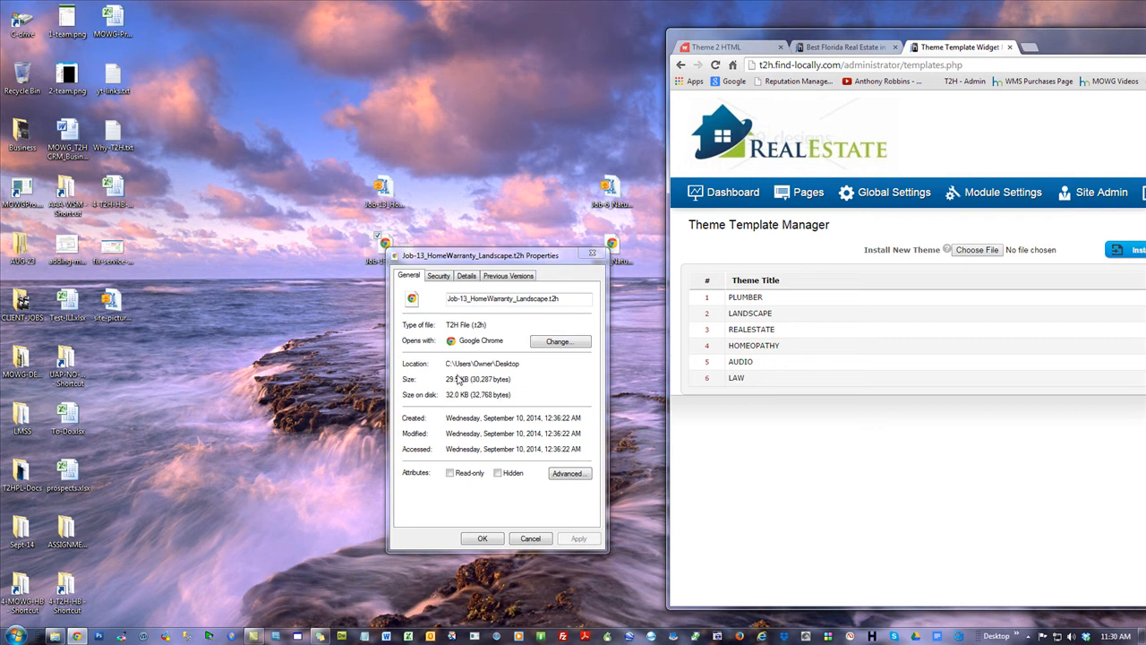
{"action": "left_click_drag", "start_coordinate": [470, 379], "coordinate": [447, 379]}
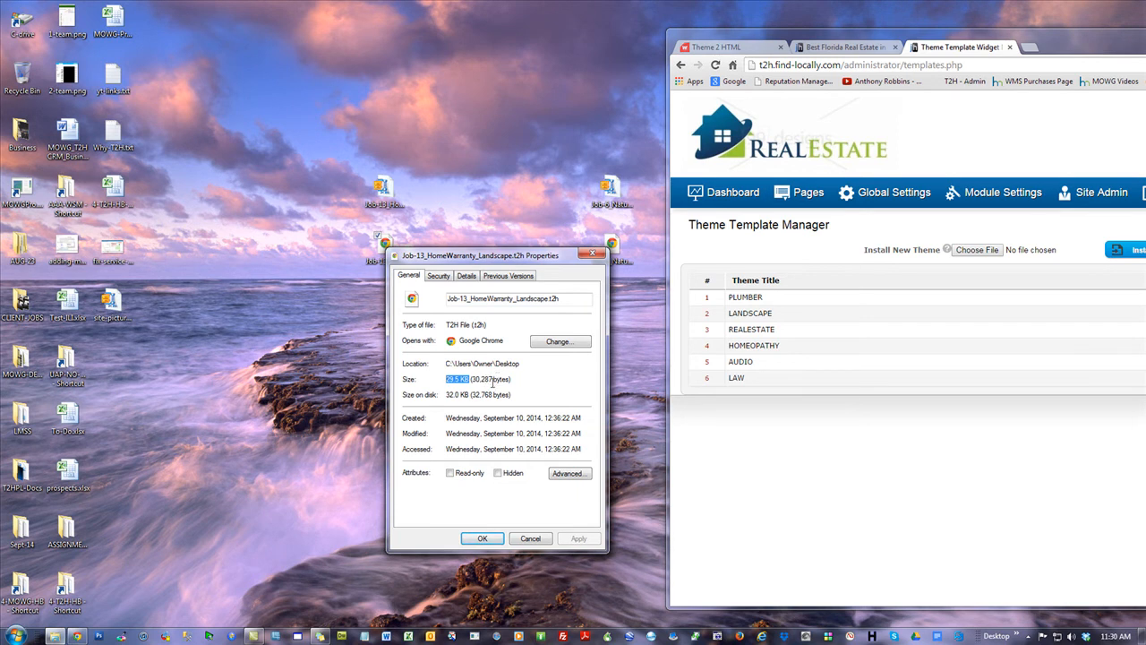
{"action": "left_click", "coordinate": [531, 538]}
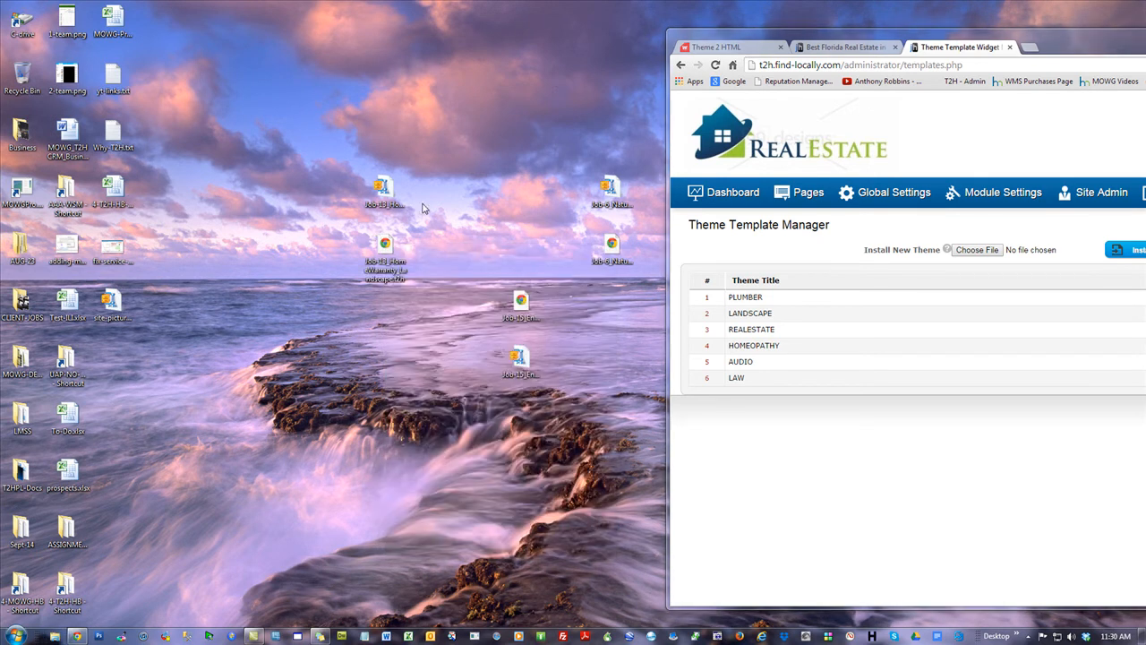
Extract the Job-13 zip with WinZip into a Job-13_HomeWaranty folder and open its 21 images
{"action": "right_click", "coordinate": [387, 192]}
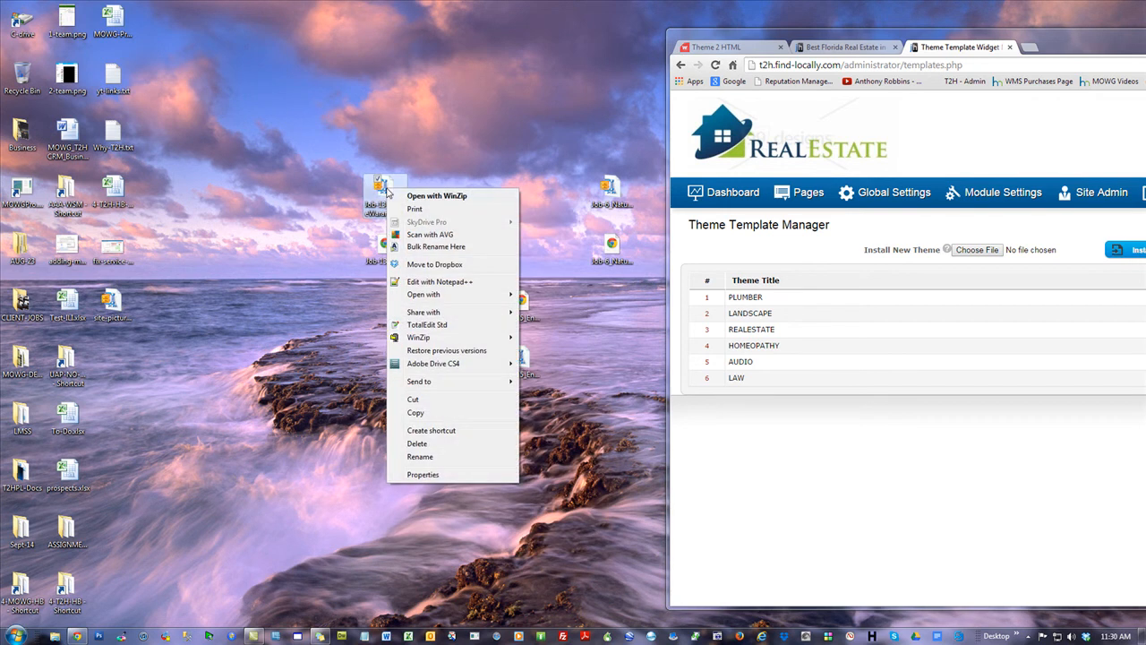
{"action": "mouse_move", "coordinate": [448, 337]}
{"action": "left_click", "coordinate": [562, 362]}
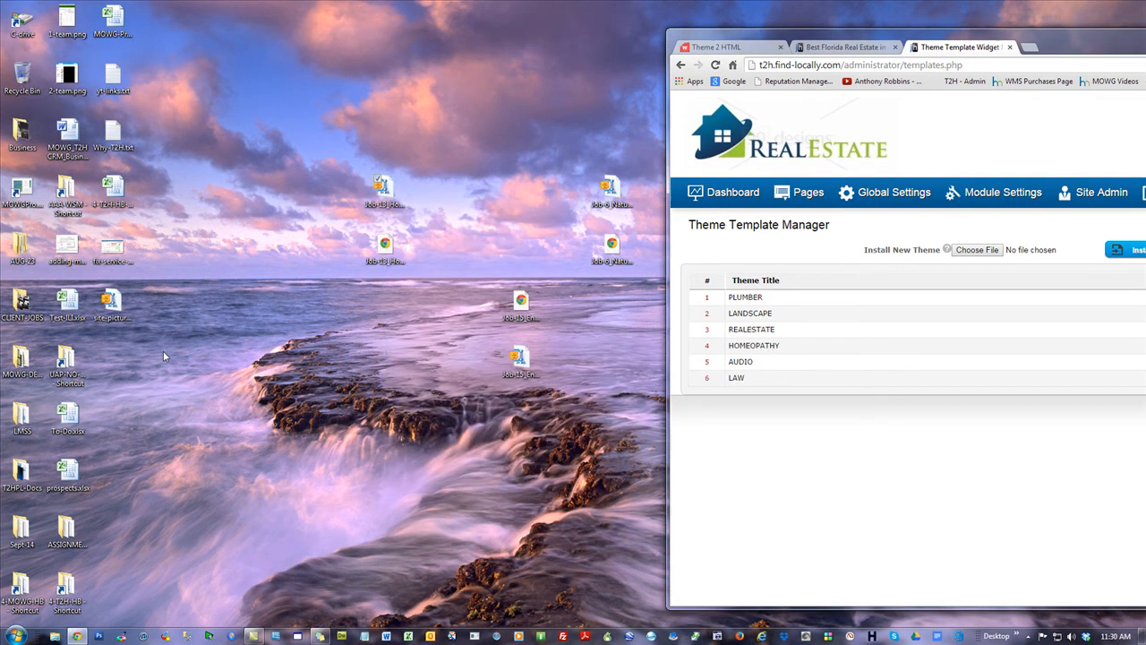
{"action": "left_click_drag", "start_coordinate": [112, 362], "coordinate": [340, 366]}
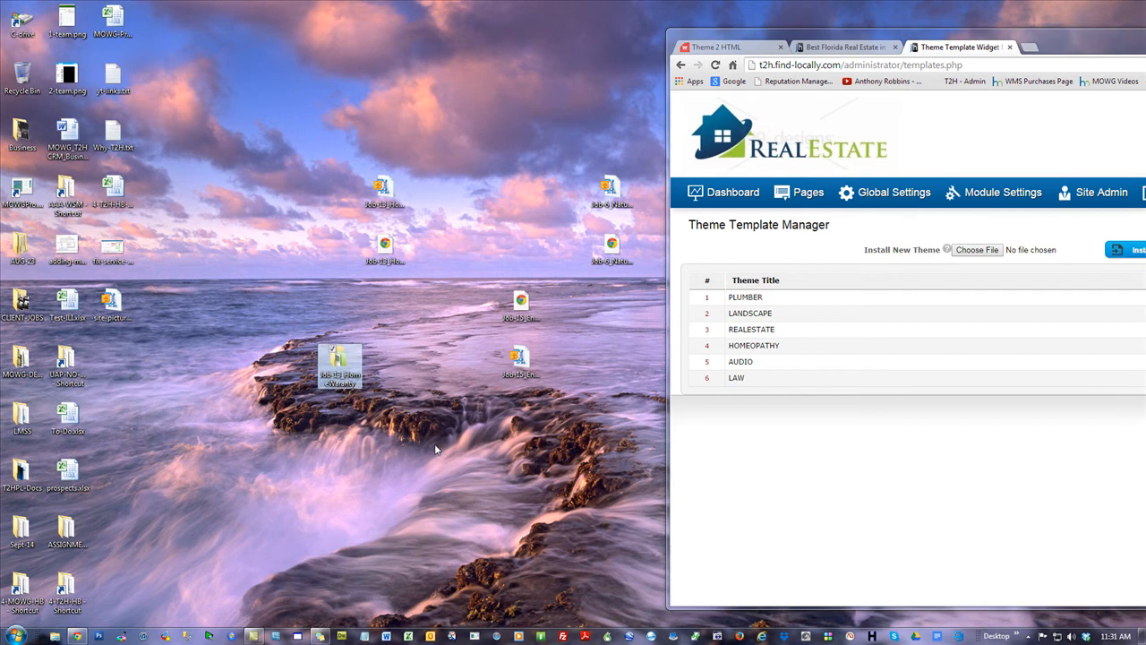
{"action": "double_click", "coordinate": [339, 370]}
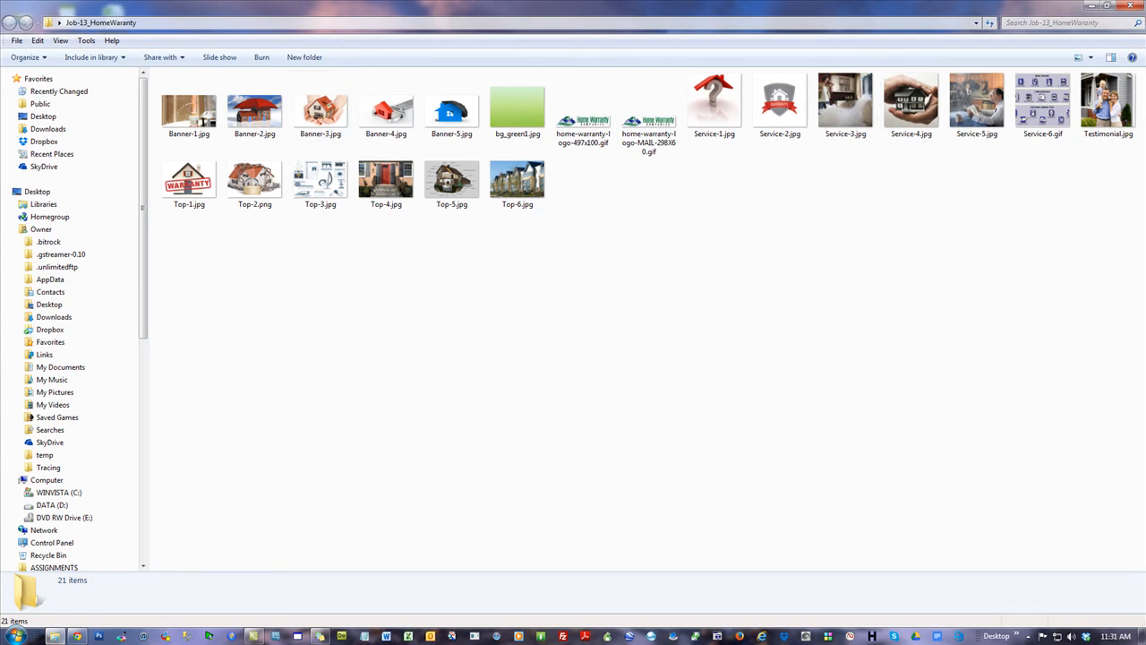
Minimize the image folder window and move the browser to the right half of the screen
{"action": "key", "text": "alt+Tab"}
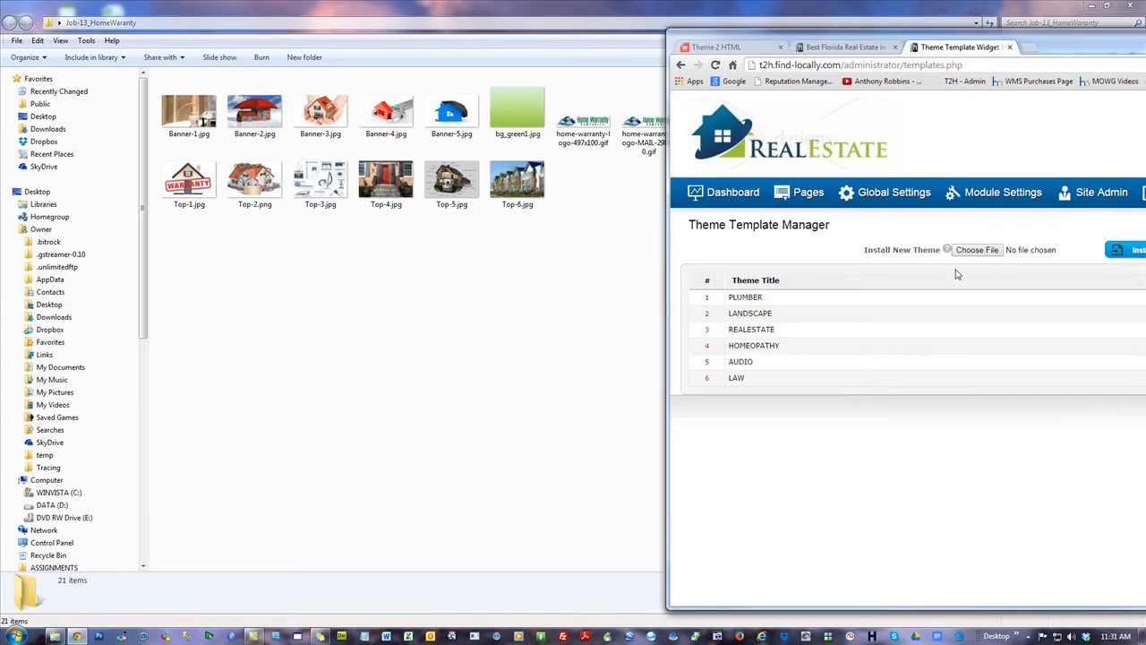
{"action": "left_click", "coordinate": [1089, 5]}
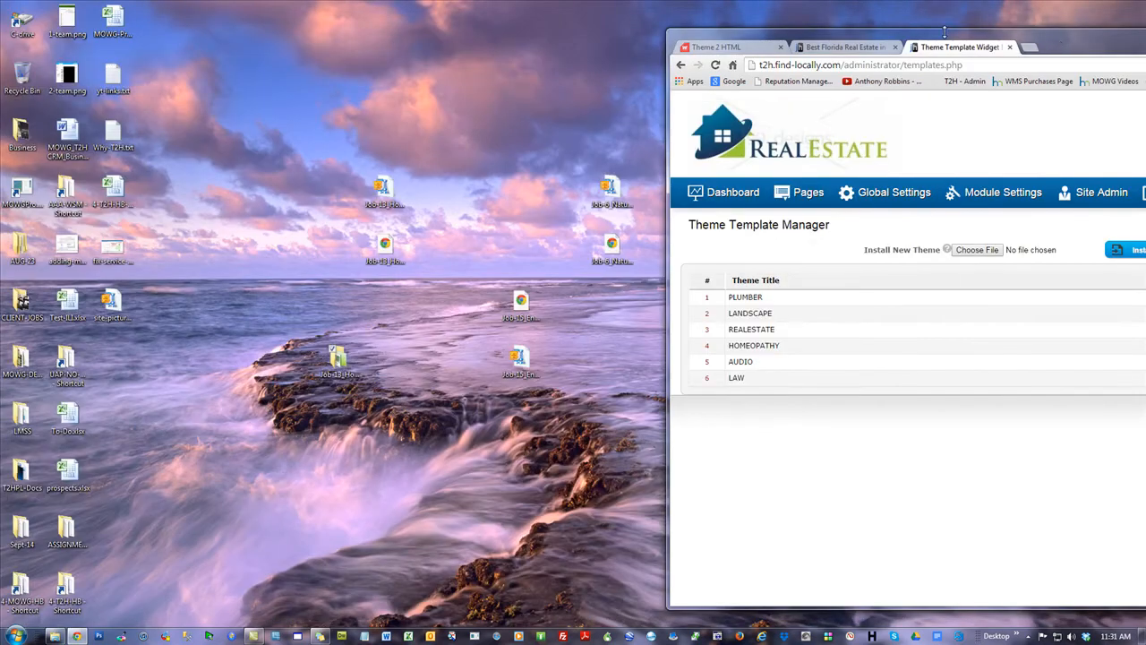
{"action": "left_click_drag", "start_coordinate": [1074, 45], "coordinate": [603, 39]}
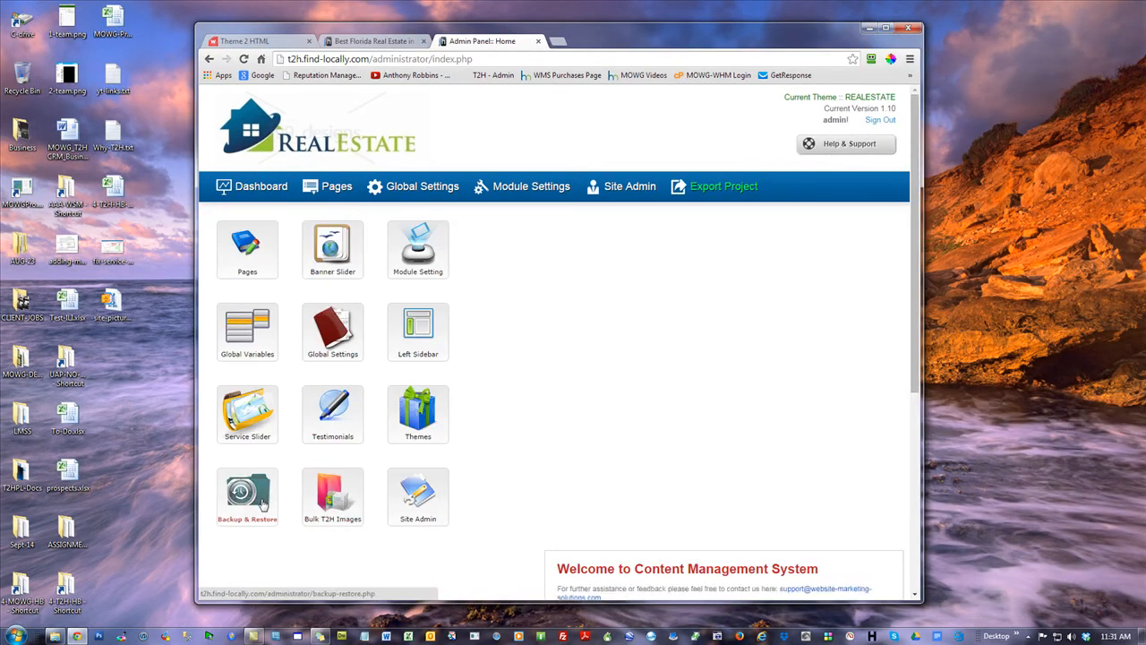
{"action": "left_click_drag", "start_coordinate": [611, 42], "coordinate": [884, 21]}
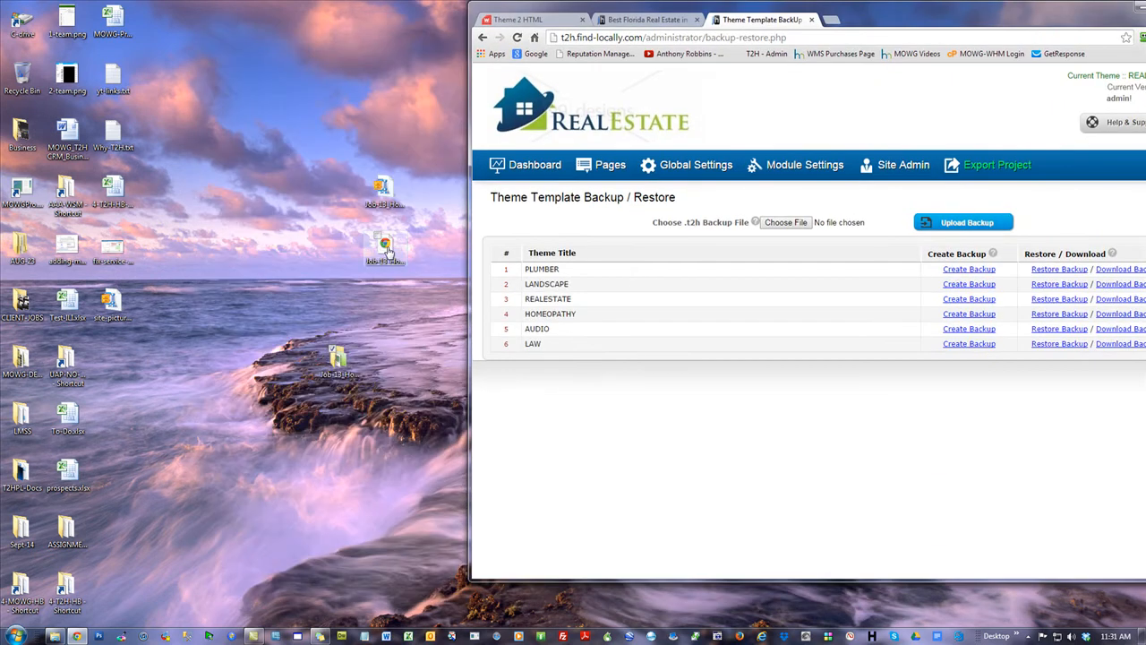
Upload Job-13_HomeWarranty_Landscape.t2h from the Desktop to restore it as a theme backup
{"action": "left_click", "coordinate": [786, 223]}
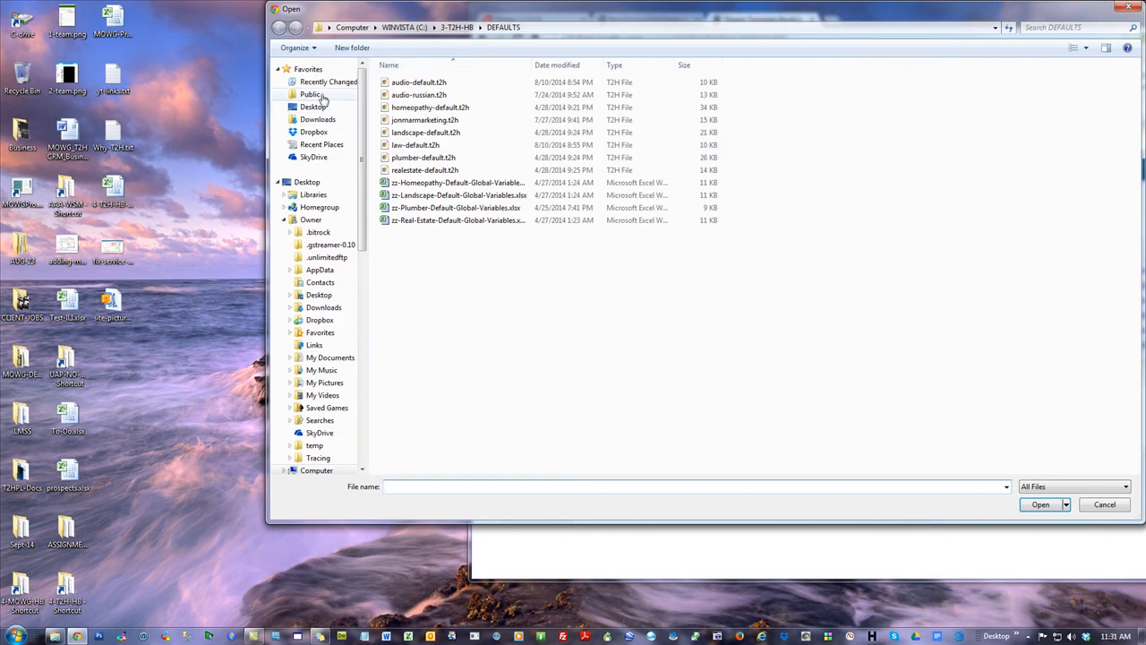
{"action": "left_click", "coordinate": [318, 107]}
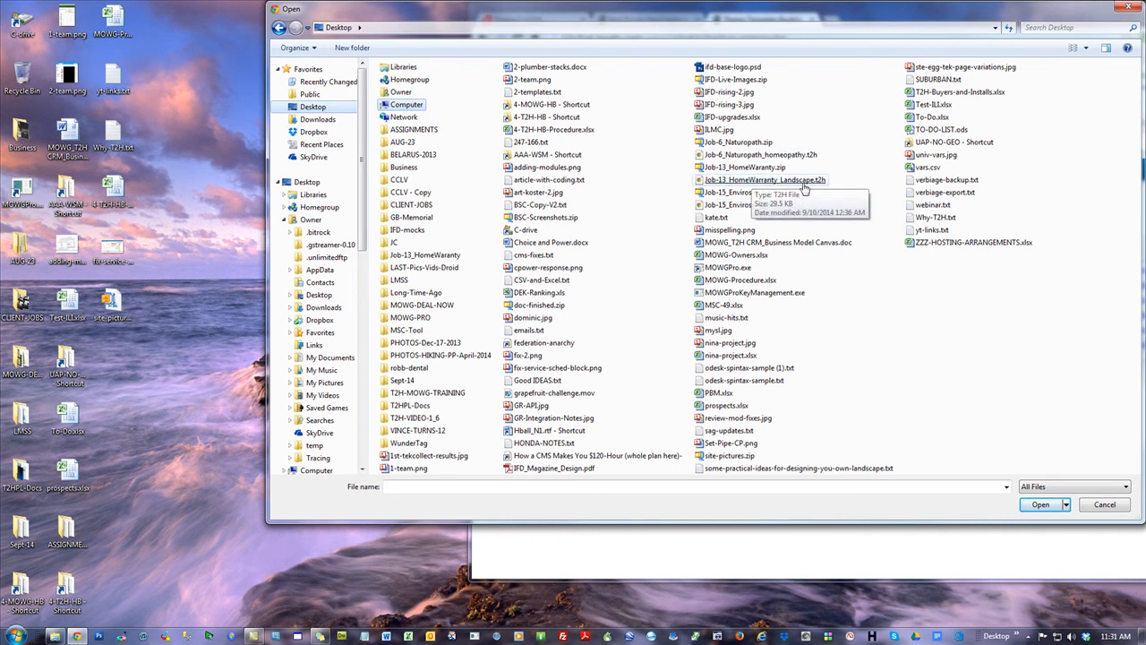
{"action": "left_click", "coordinate": [803, 184]}
{"action": "double_click", "coordinate": [803, 182]}
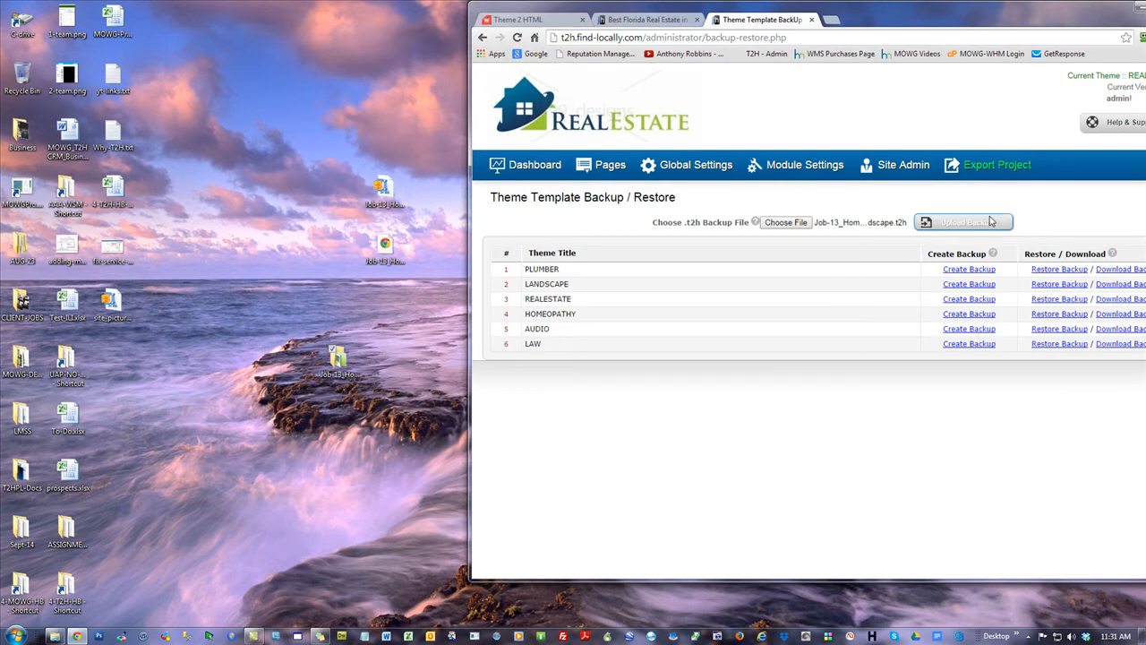
{"action": "left_click", "coordinate": [966, 222]}
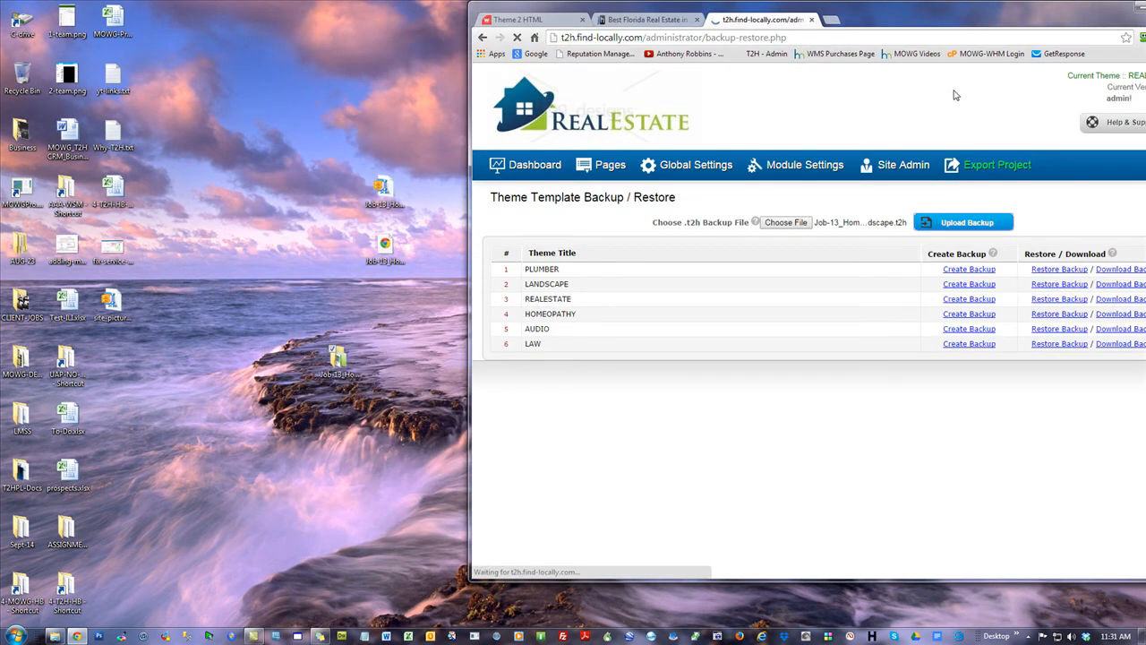
Glance at the live site, then open the Themes list from the dashboard
{"action": "left_click_drag", "start_coordinate": [946, 11], "coordinate": [690, 9]}
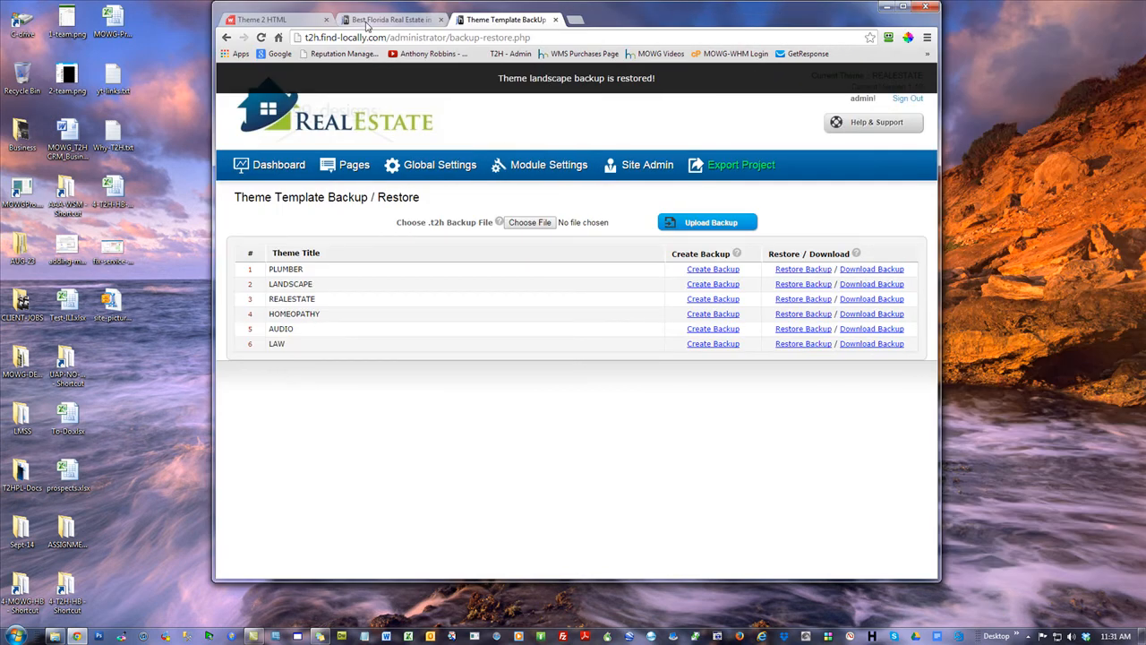
{"action": "left_click", "coordinate": [366, 19]}
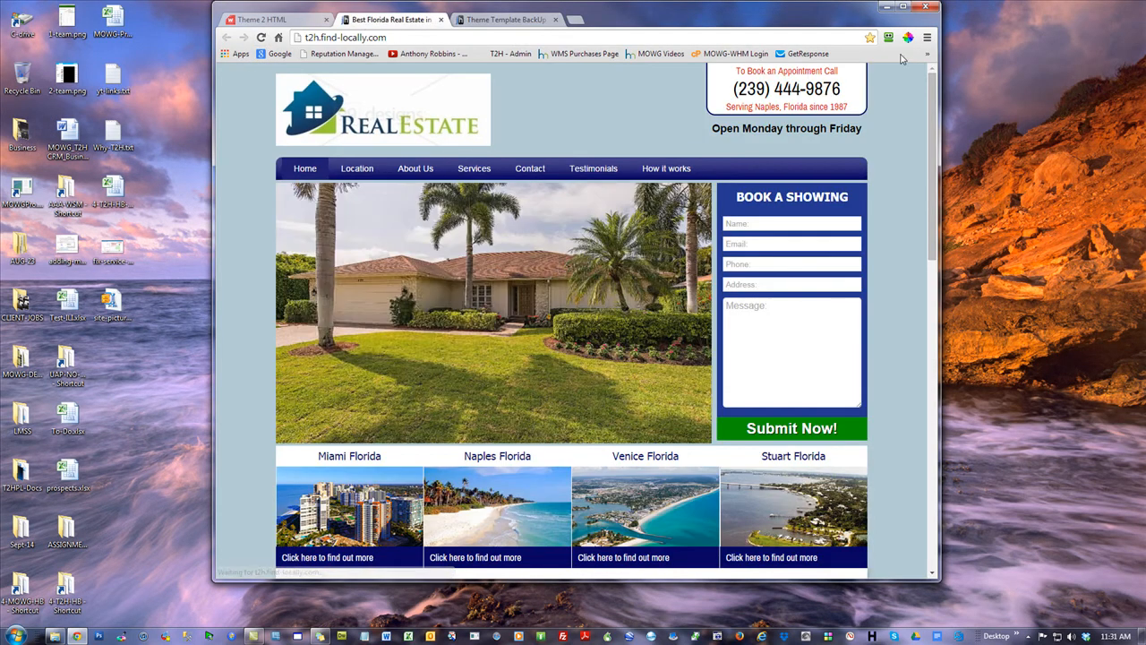
{"action": "left_click", "coordinate": [479, 19]}
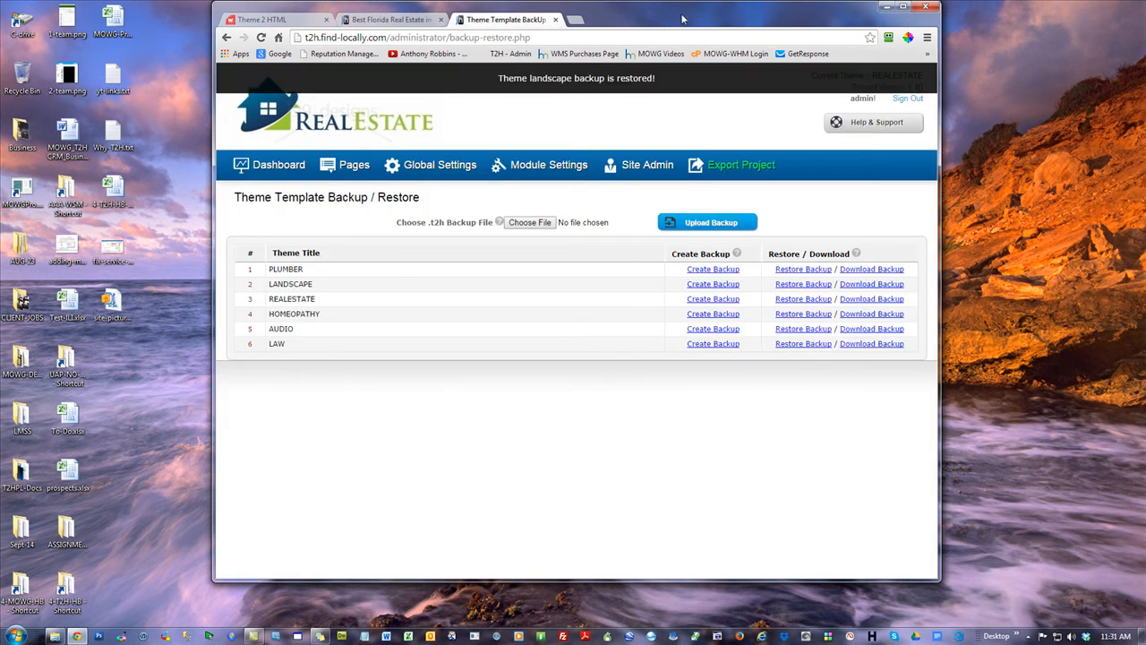
{"action": "left_click", "coordinate": [269, 165]}
{"action": "left_click", "coordinate": [439, 401]}
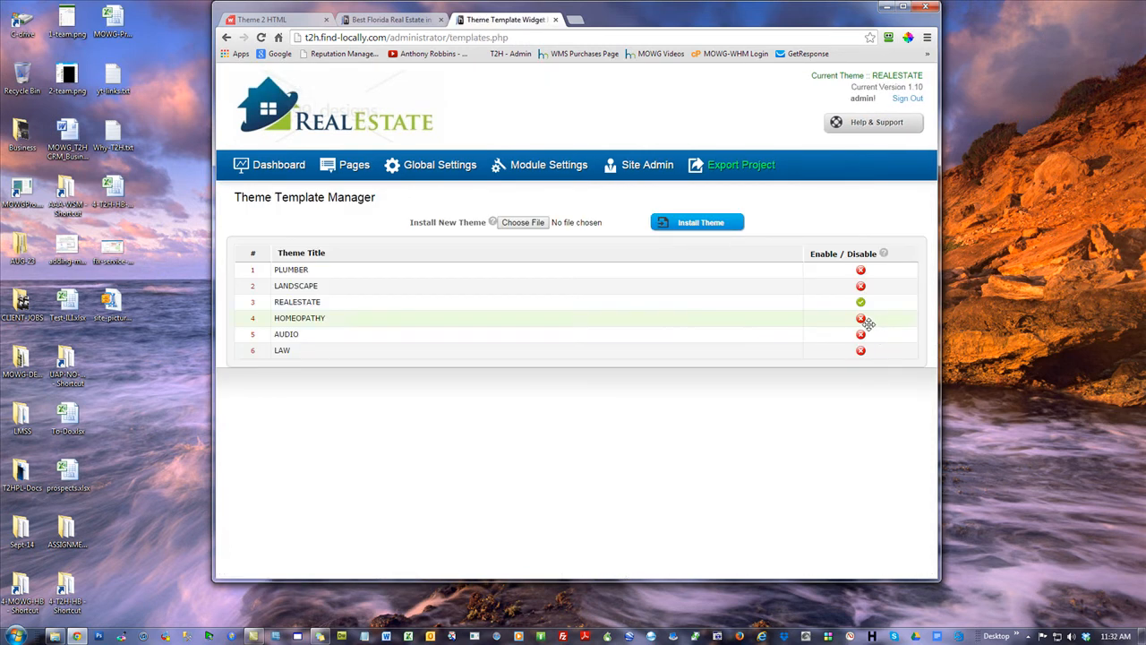
Reload the live site, then enable the LANDSCAPE theme in the theme list
{"action": "left_click", "coordinate": [391, 19]}
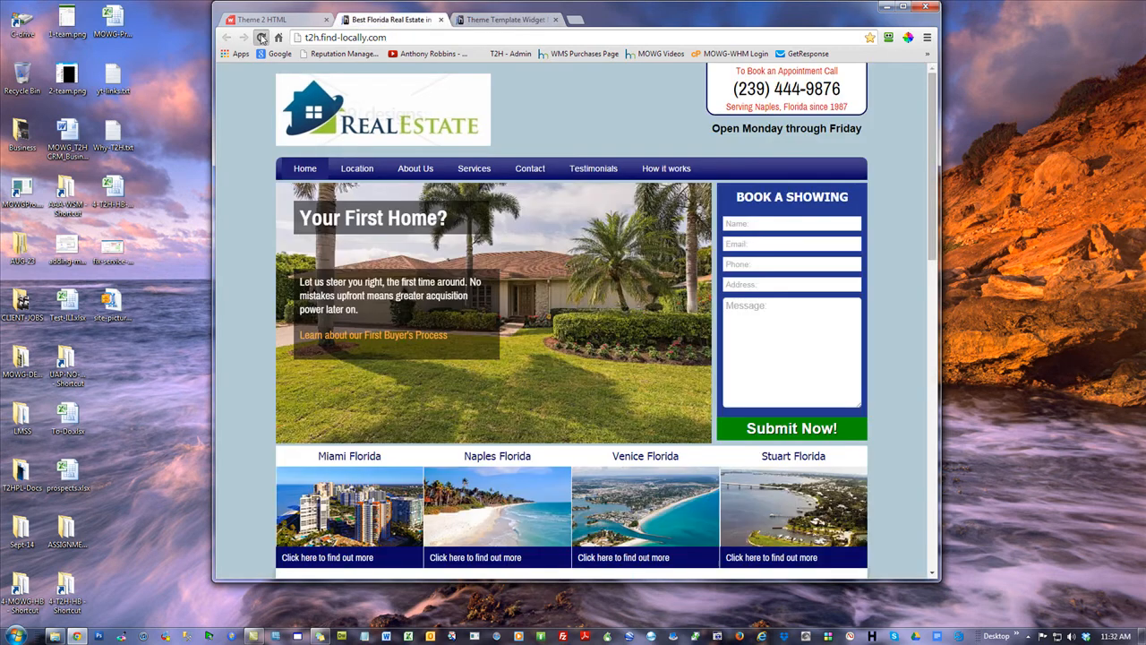
{"action": "left_click", "coordinate": [261, 38]}
{"action": "left_click", "coordinate": [504, 18]}
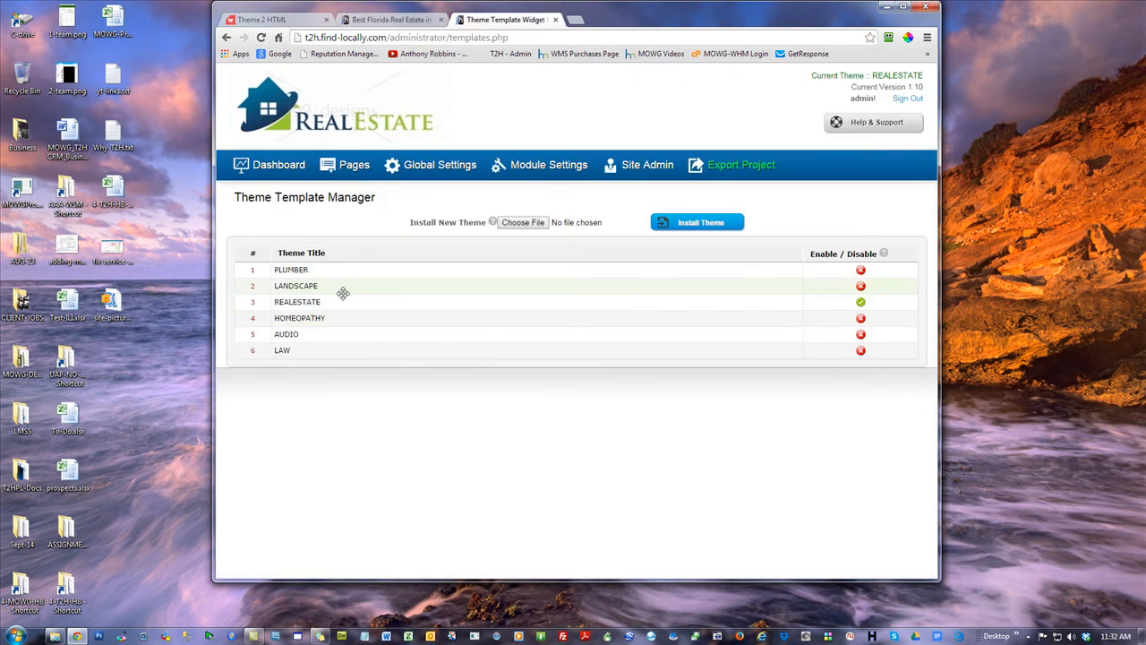
{"action": "left_click", "coordinate": [860, 286]}
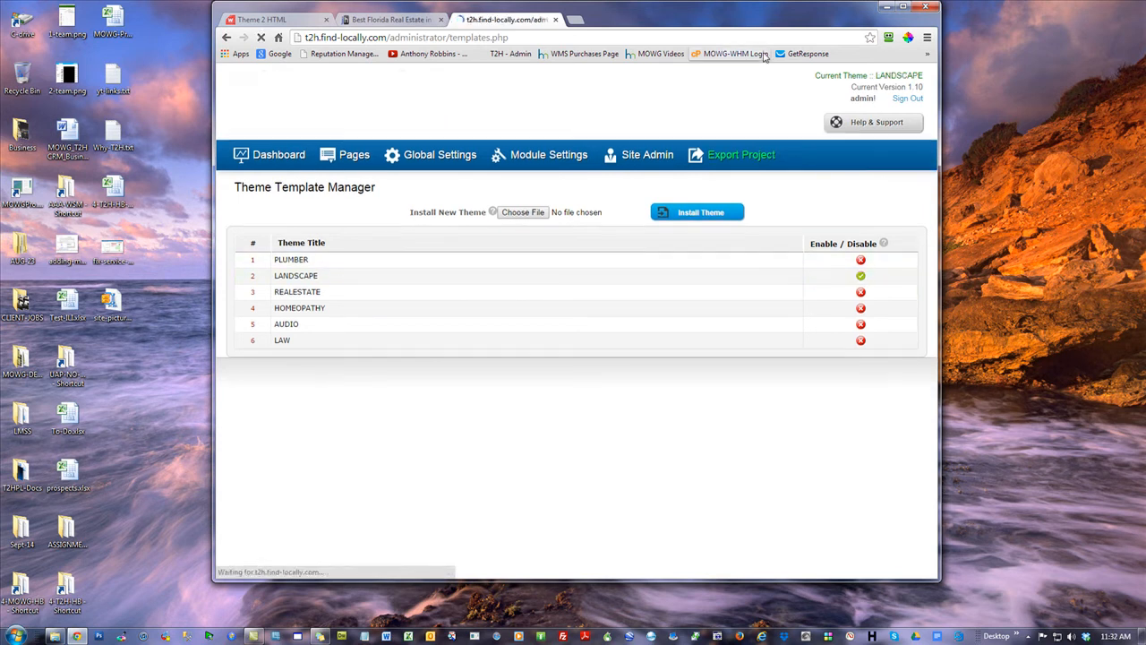
Reload the live site full-screen to review the green Home Warranty design, then return to Themes
{"action": "left_click", "coordinate": [392, 19]}
{"action": "left_click", "coordinate": [260, 38]}
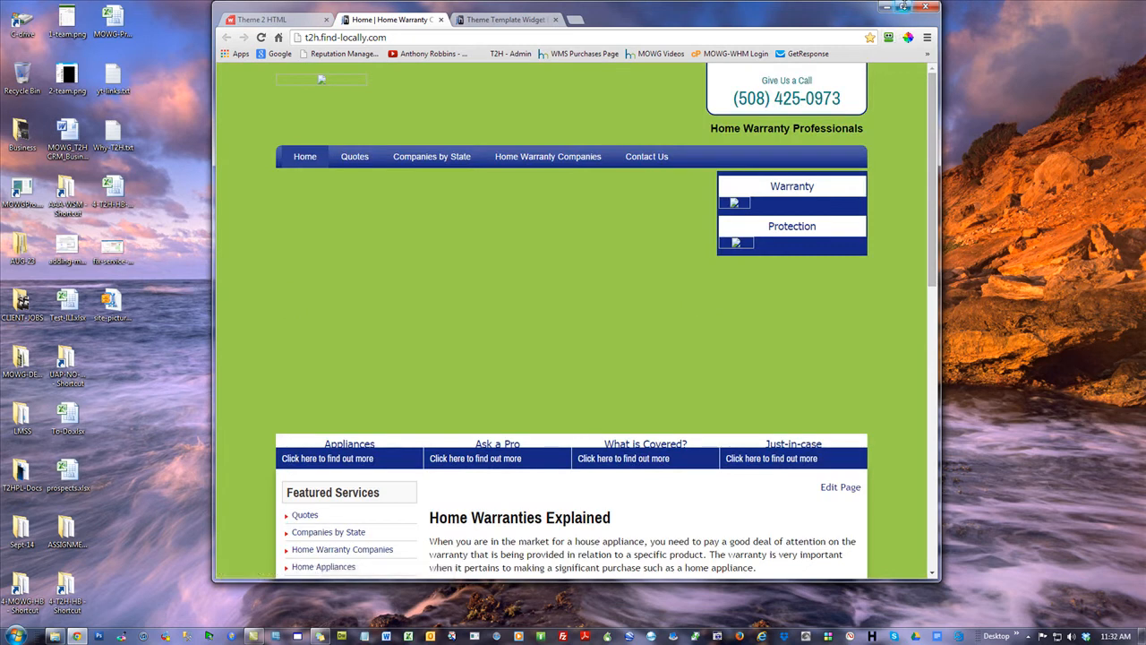
{"action": "left_click", "coordinate": [905, 6]}
{"action": "scroll", "coordinate": [1020, 252], "scroll_direction": "down", "scroll_amount": 10}
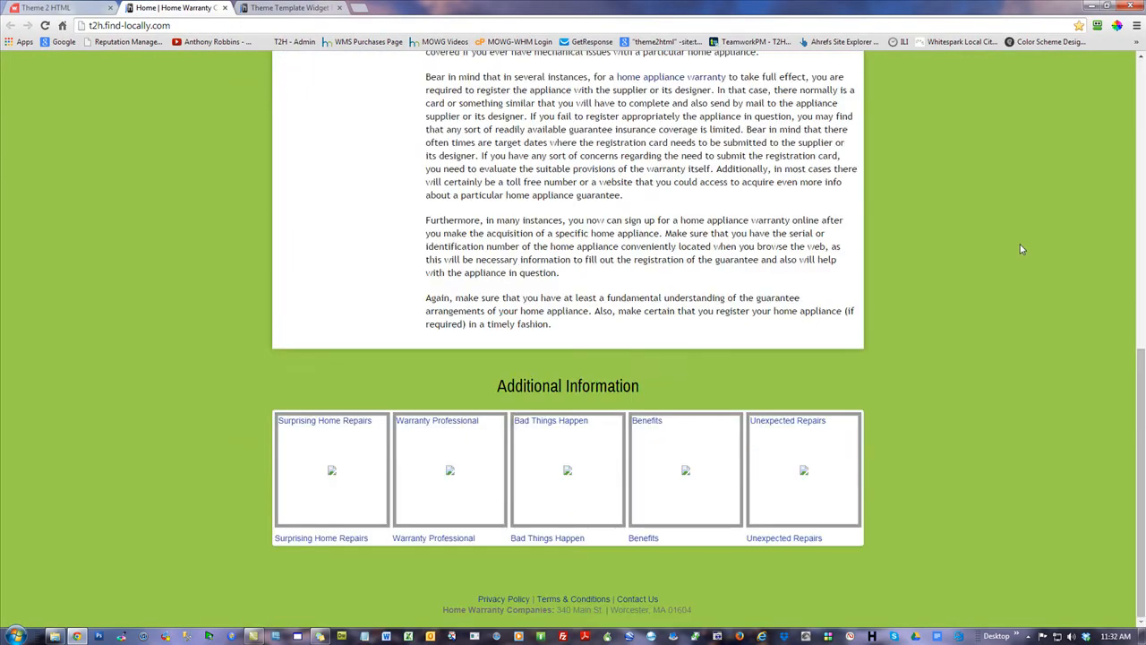
{"action": "scroll", "coordinate": [490, 437], "scroll_direction": "up", "scroll_amount": 4}
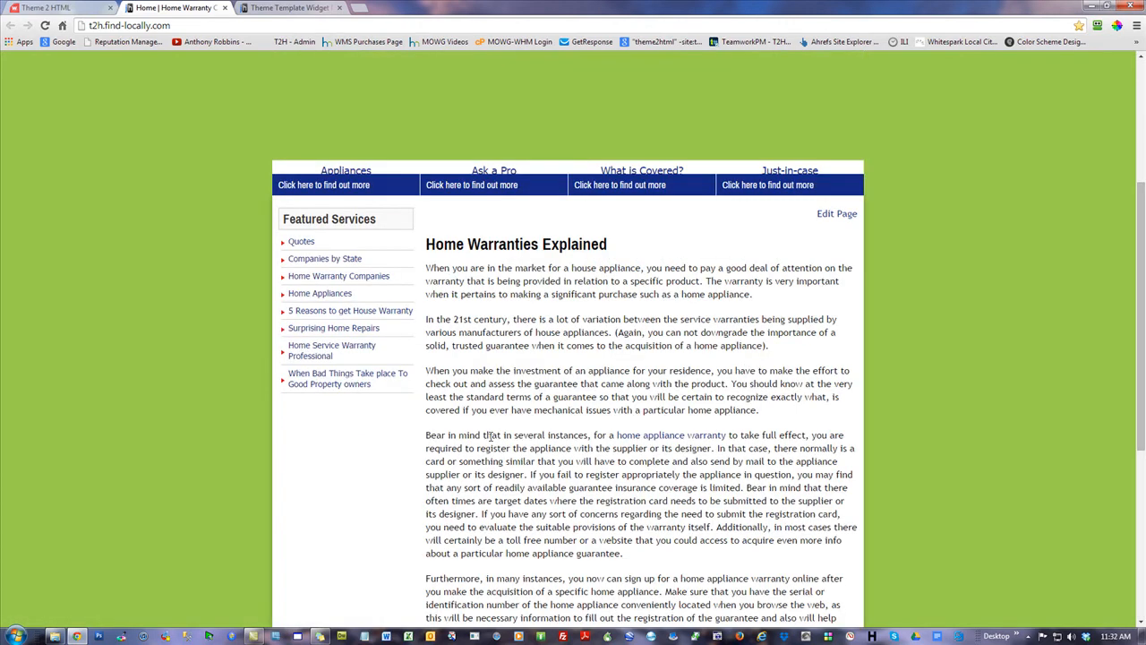
{"action": "scroll", "coordinate": [493, 413], "scroll_direction": "up", "scroll_amount": 3}
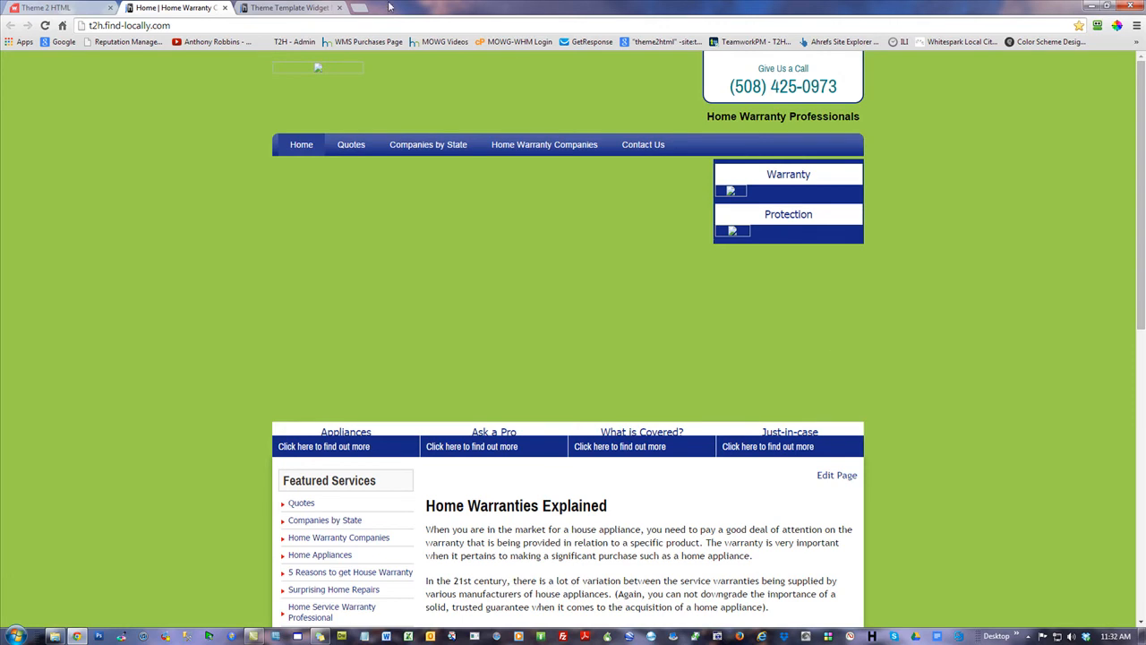
{"action": "left_click", "coordinate": [303, 9]}
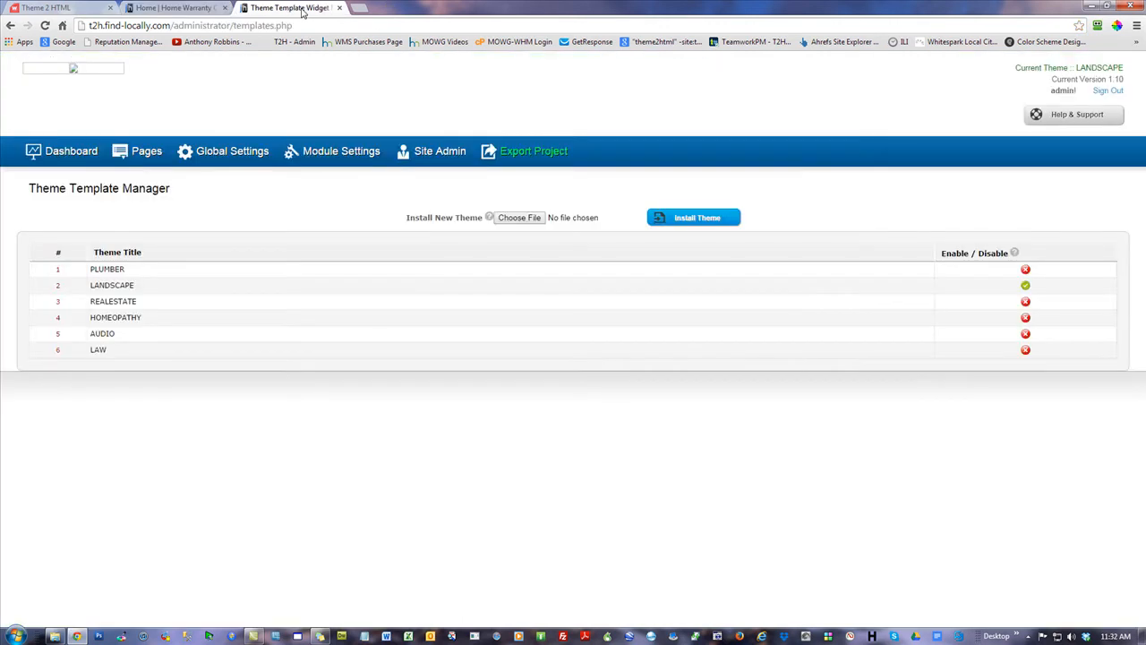
Open the It's budget-friendly banner for editing from the Banner Slider page
{"action": "left_click", "coordinate": [82, 148]}
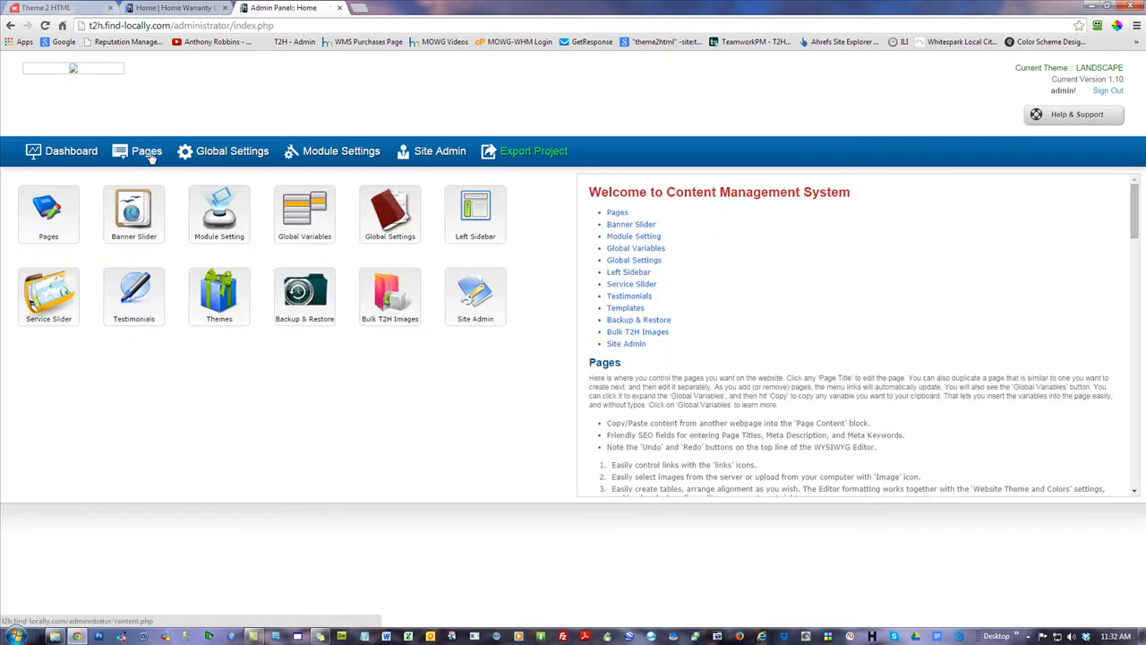
{"action": "left_click", "coordinate": [133, 207]}
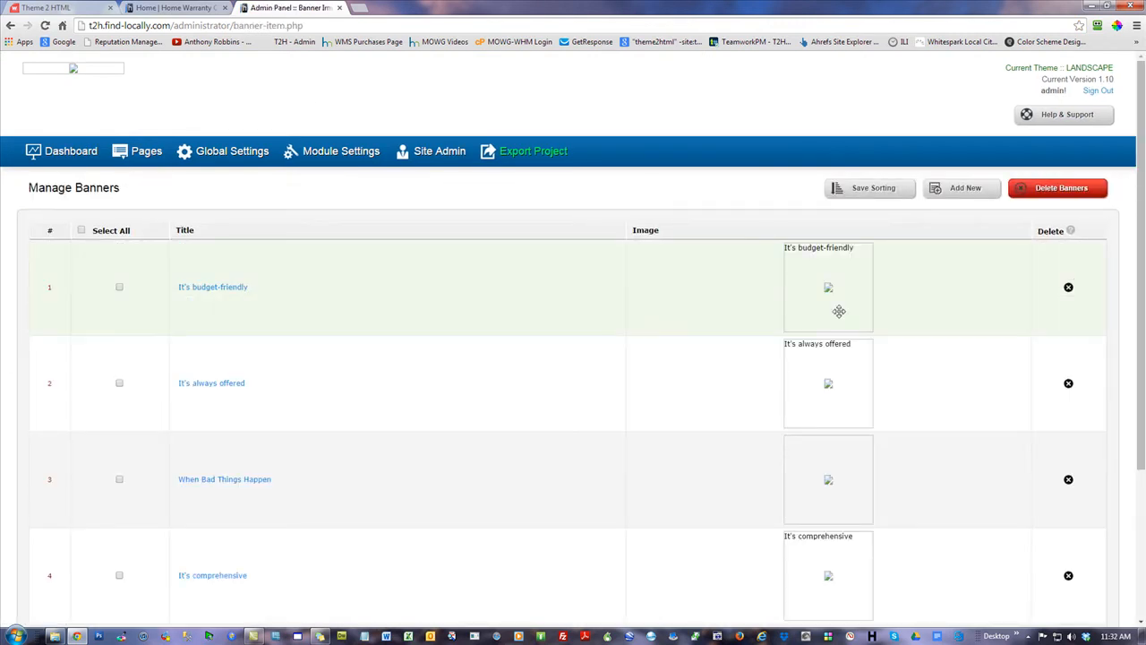
{"action": "left_click", "coordinate": [217, 289]}
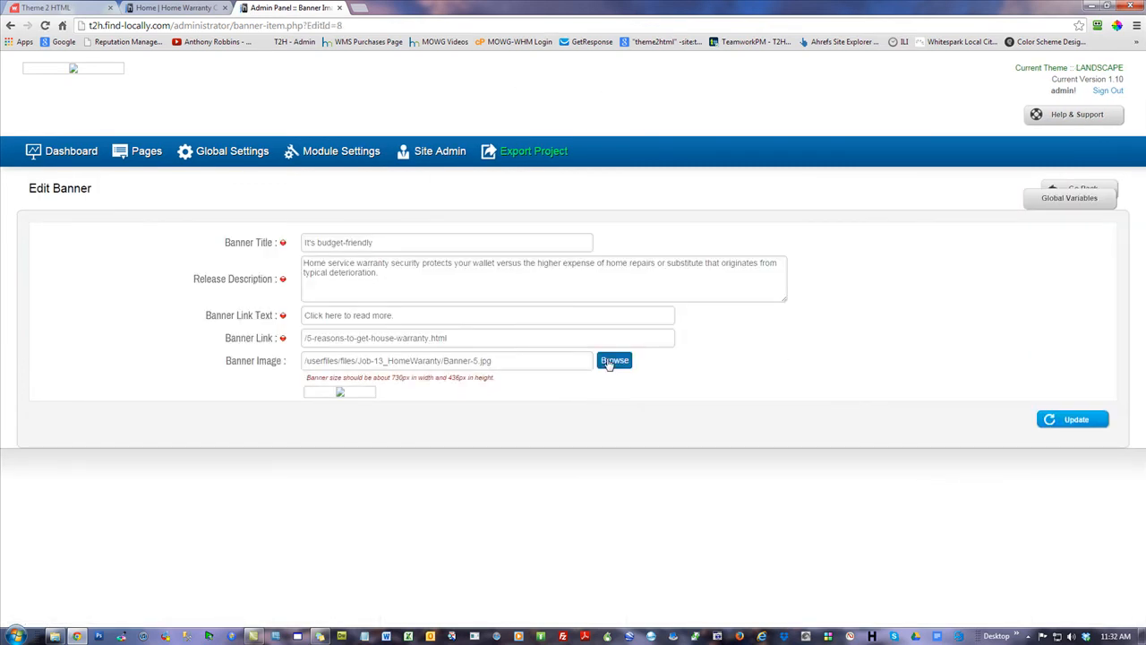
Open CKFinder's upload panel for the banner image, cancel the file picker, and collapse Images
{"action": "left_click", "coordinate": [611, 360]}
{"action": "left_click", "coordinate": [265, 142]}
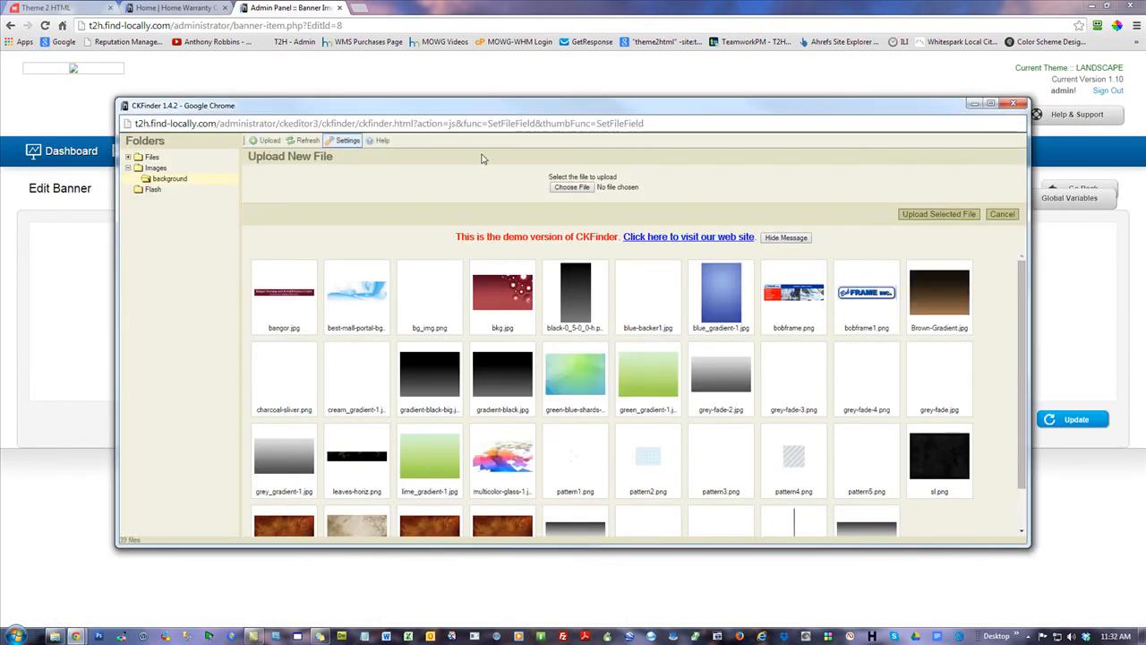
{"action": "left_click", "coordinate": [571, 187]}
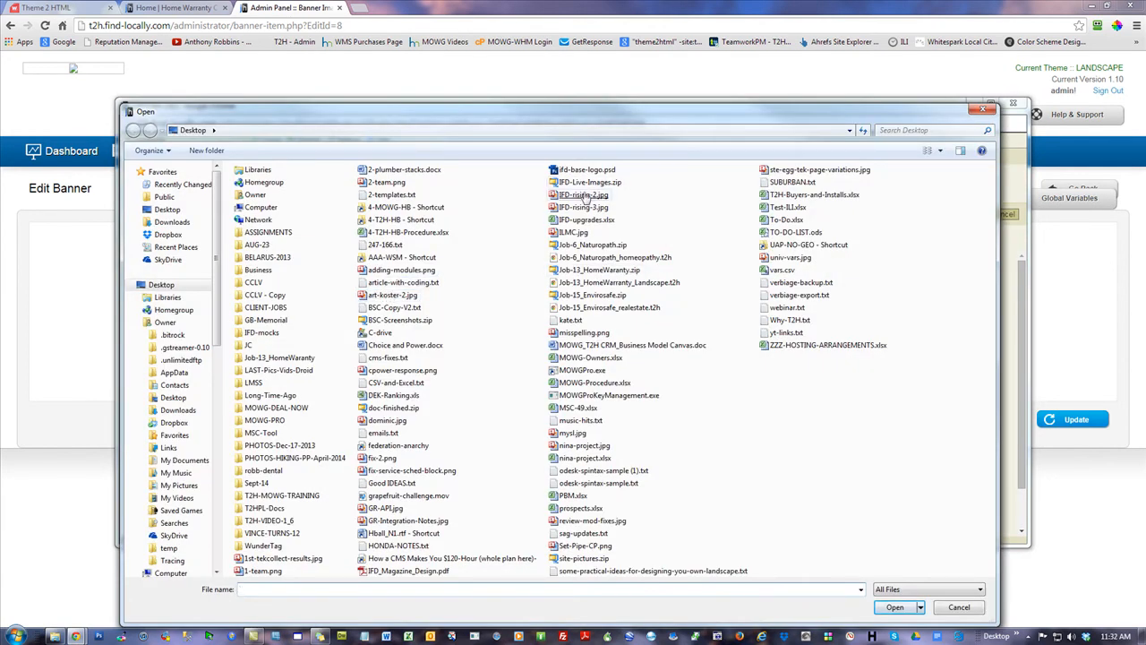
{"action": "left_click", "coordinate": [959, 608]}
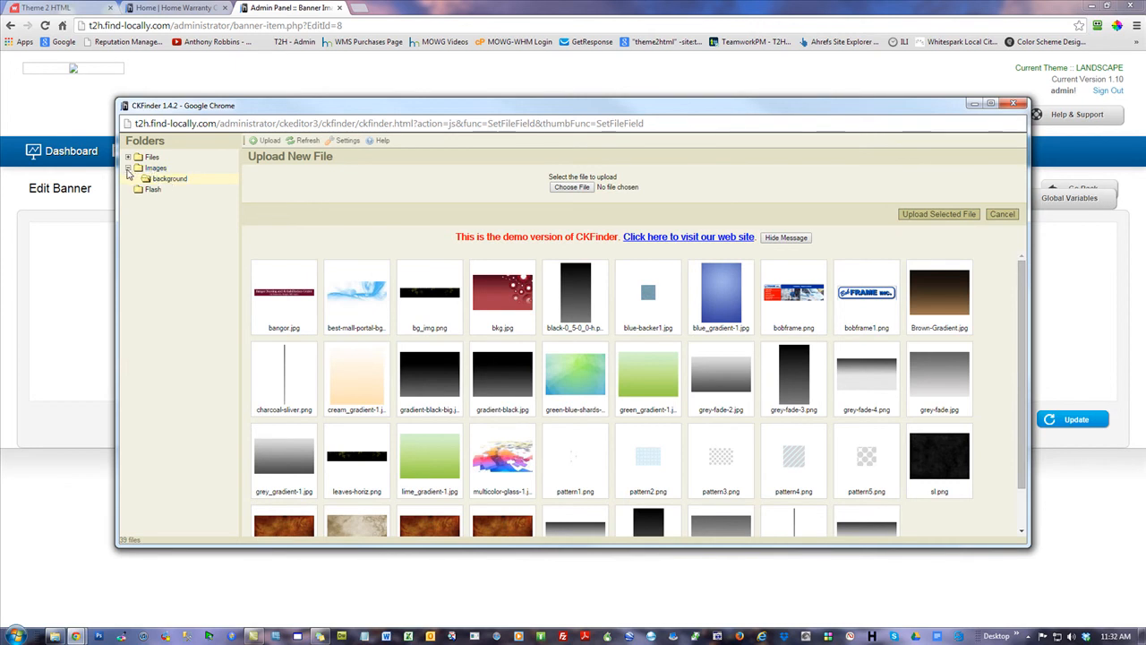
{"action": "left_click", "coordinate": [128, 167]}
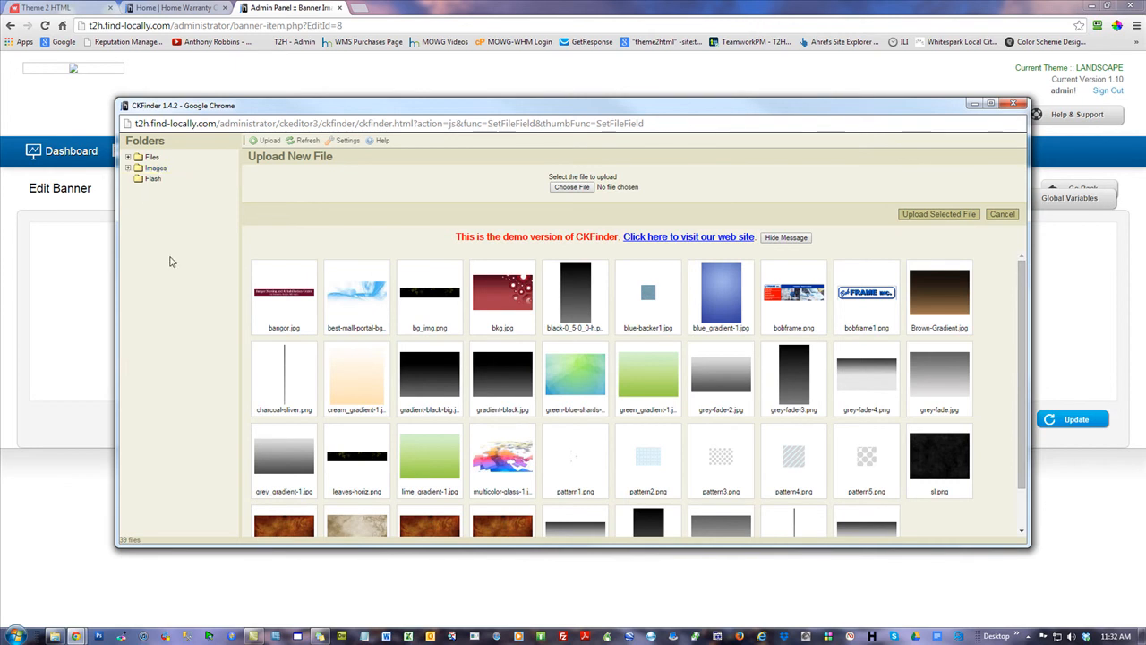
Create a new subfolder named 'test' under the Files folder
{"action": "left_click", "coordinate": [128, 156]}
{"action": "left_click", "coordinate": [151, 158]}
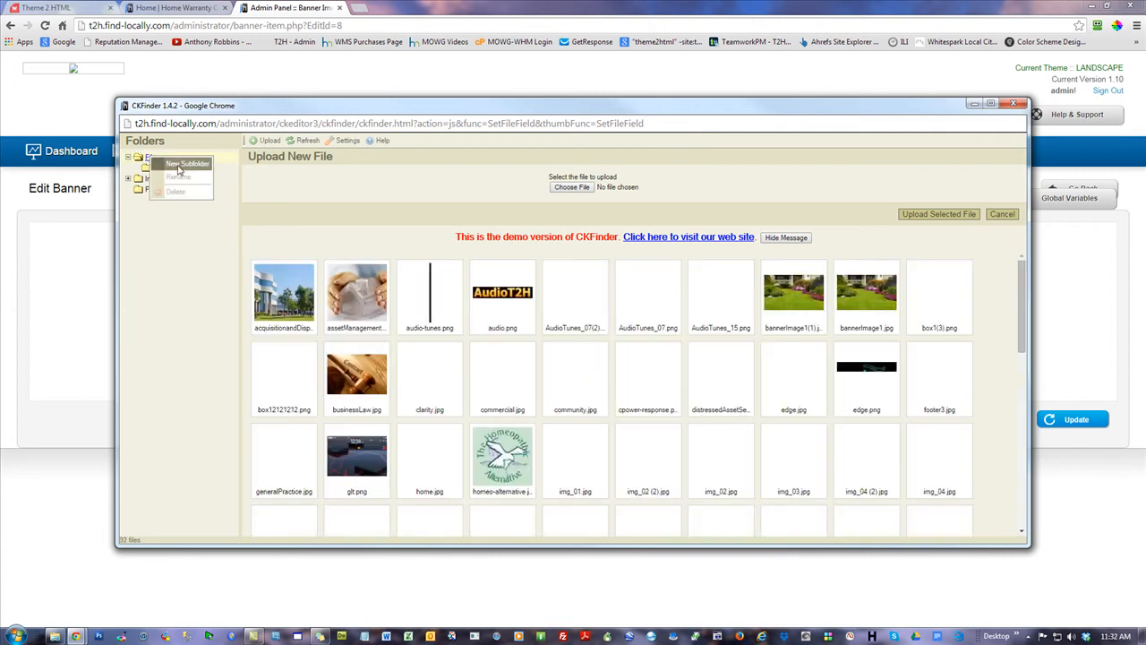
{"action": "right_click", "coordinate": [182, 169]}
{"action": "left_click", "coordinate": [205, 179]}
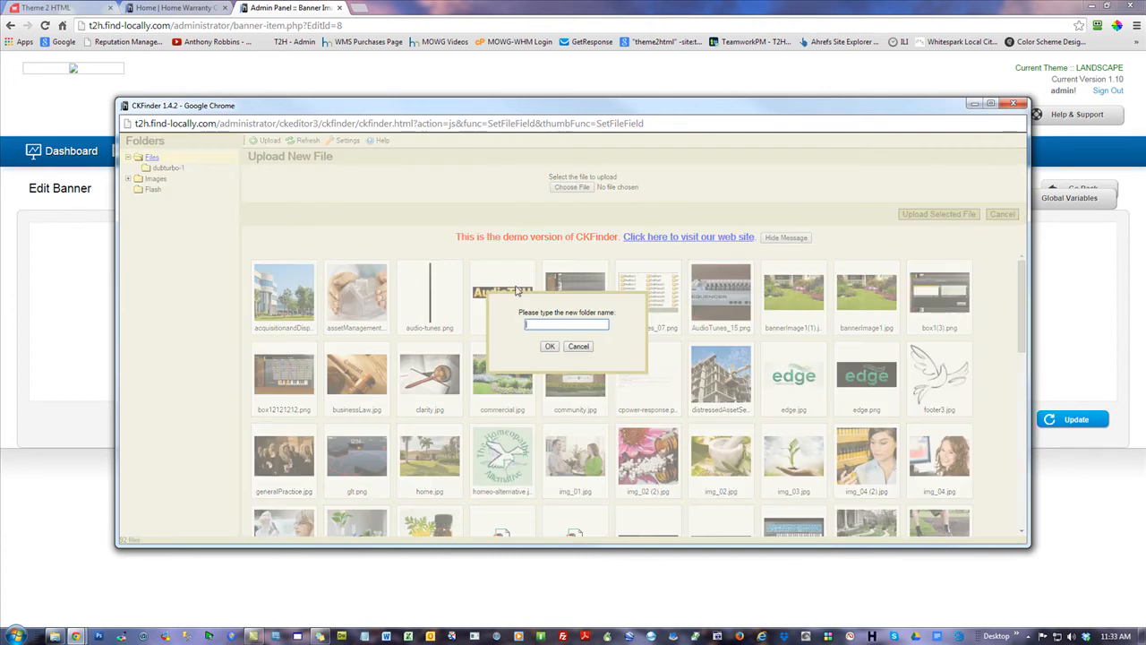
{"action": "type", "text": "test"}
{"action": "key", "text": "Return"}
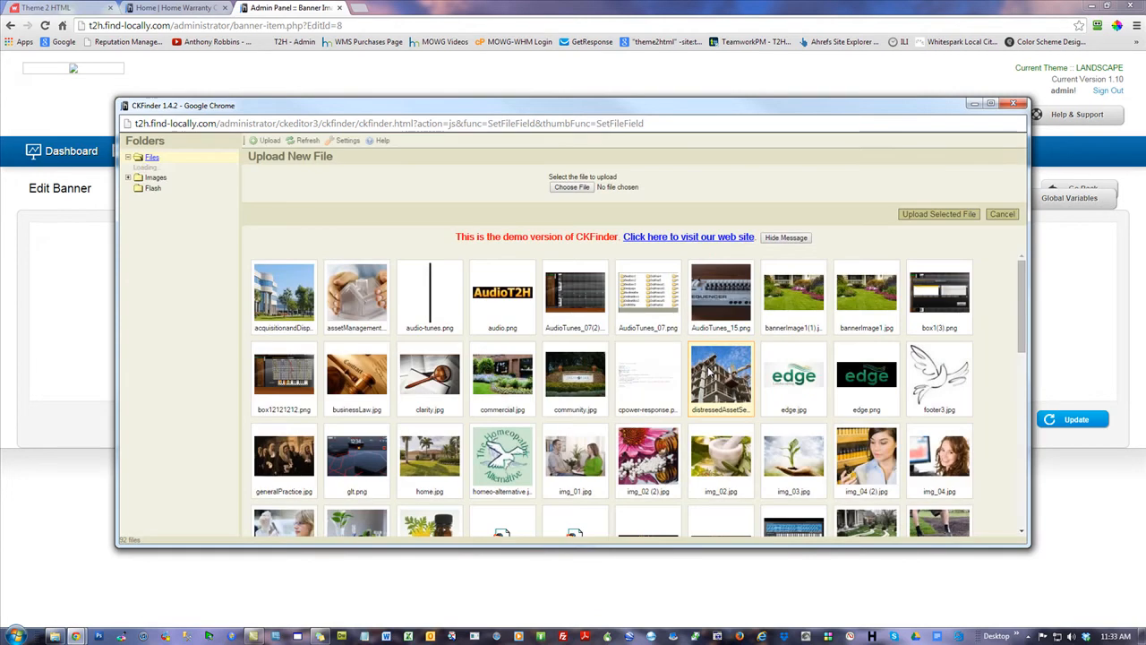
Check the empty test folder and dubturbo-1's twelve images, then scroll Files' thumbnails
{"action": "left_click", "coordinate": [158, 179]}
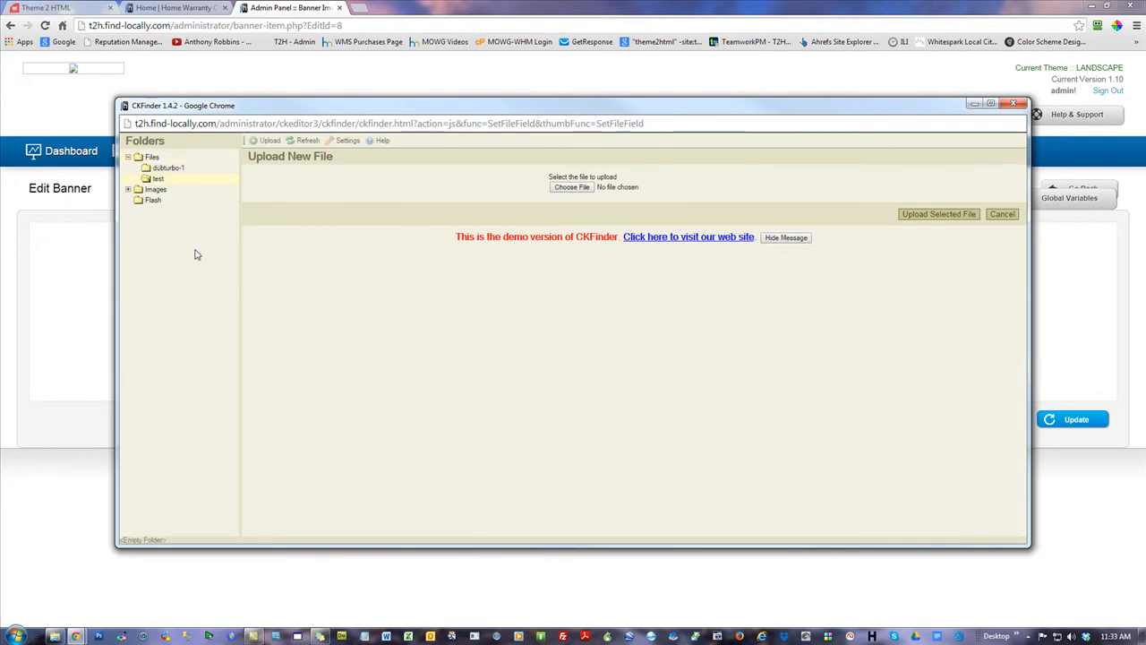
{"action": "left_click", "coordinate": [169, 169]}
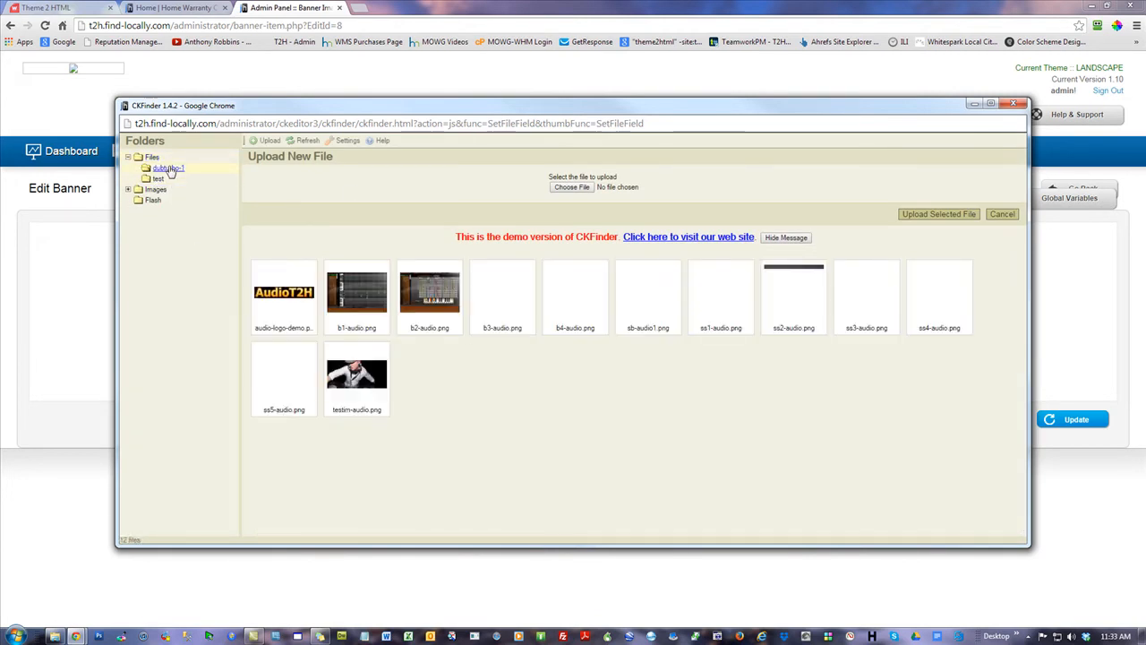
{"action": "left_click", "coordinate": [157, 181]}
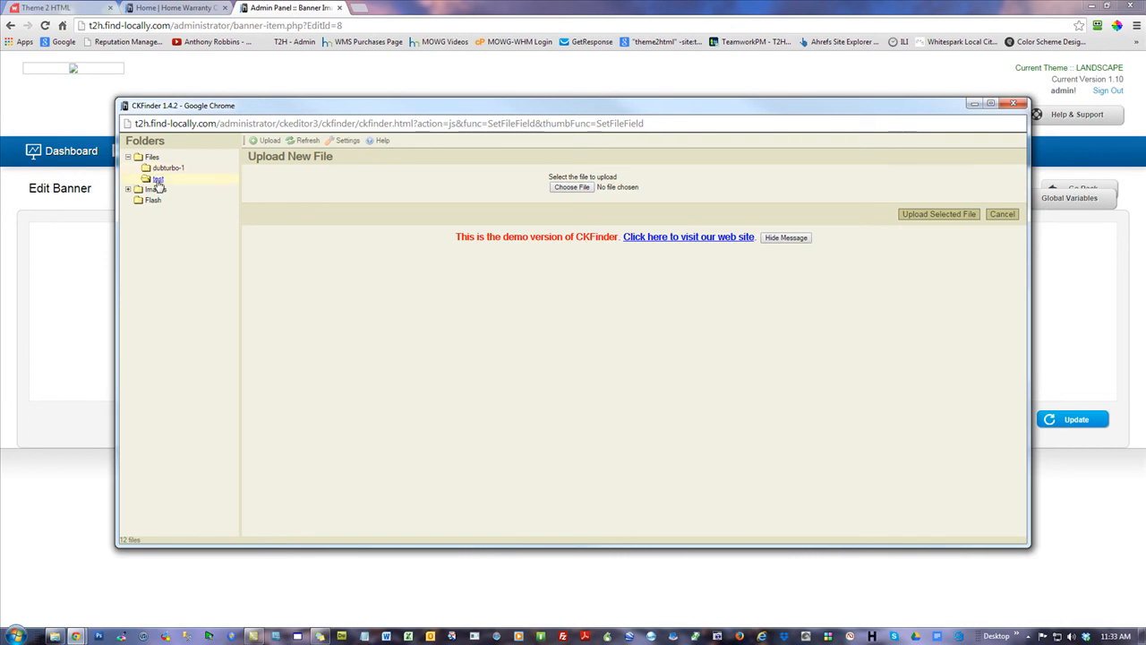
{"action": "left_click", "coordinate": [166, 168]}
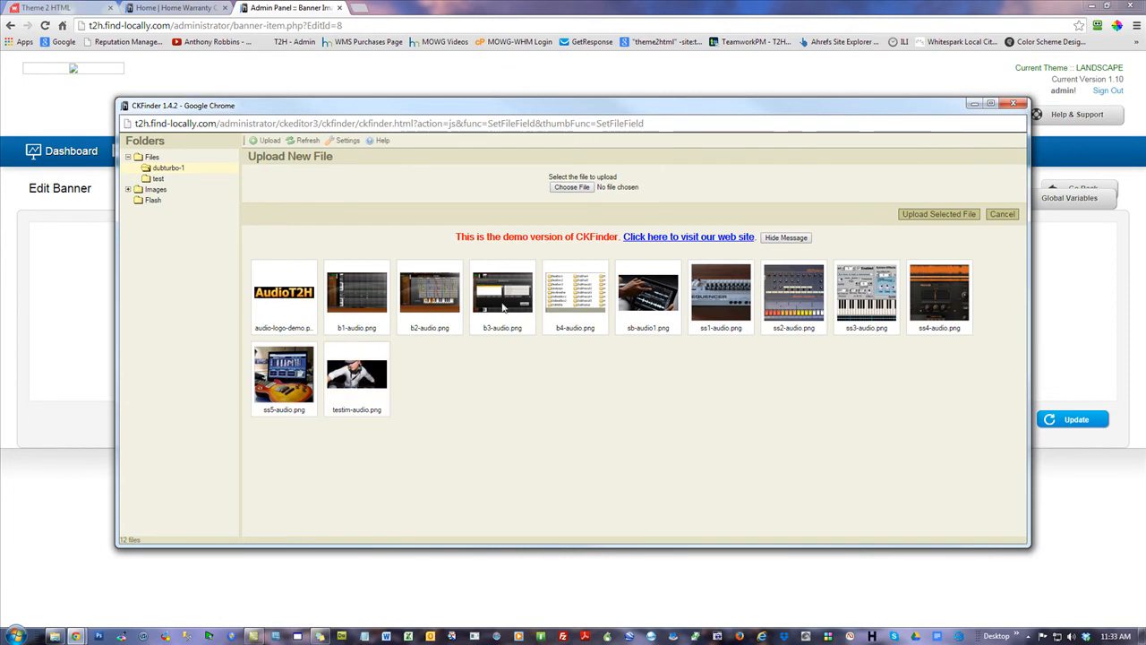
{"action": "left_click", "coordinate": [152, 157]}
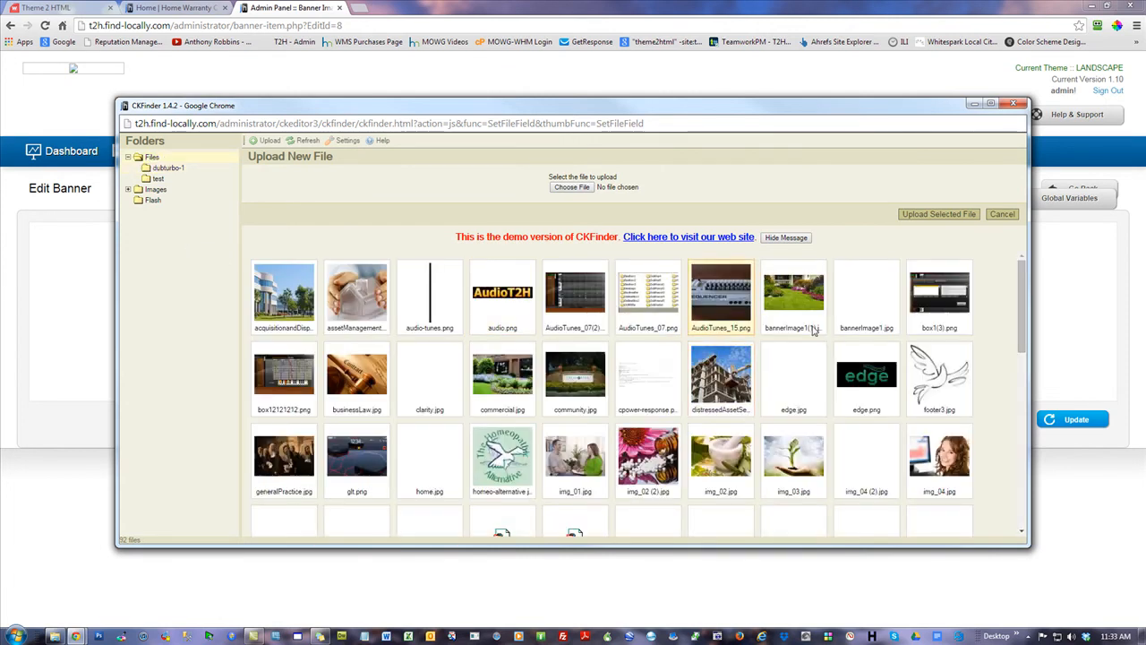
{"action": "scroll", "coordinate": [817, 330], "scroll_direction": "down", "scroll_amount": 10}
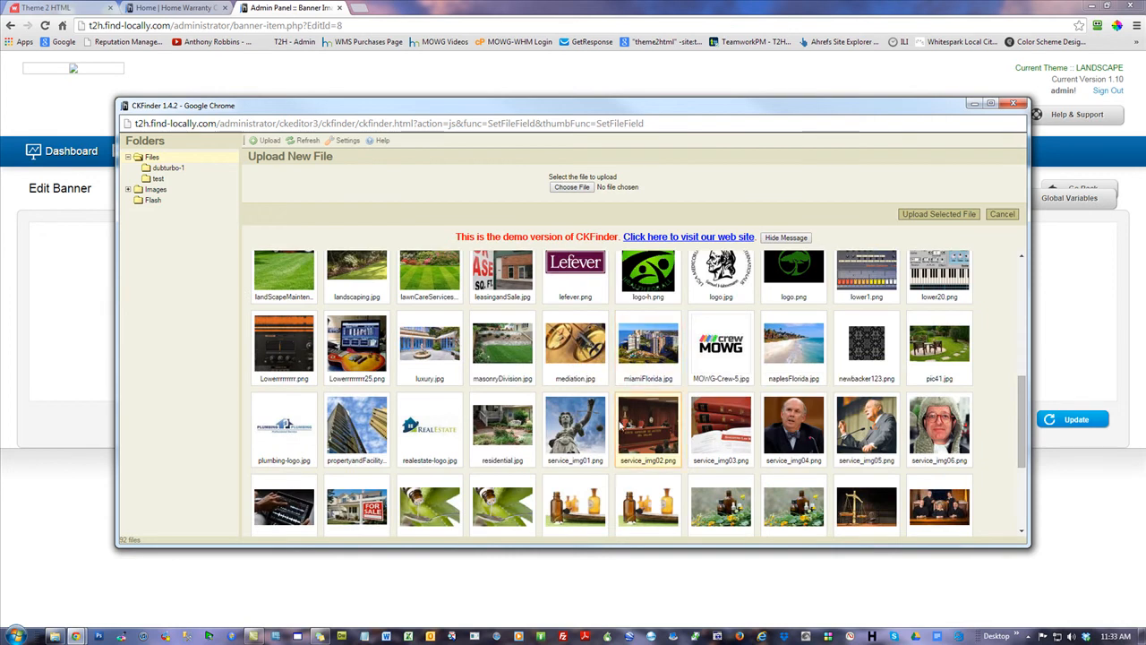
{"action": "scroll", "coordinate": [624, 428], "scroll_direction": "down", "scroll_amount": 3}
{"action": "scroll", "coordinate": [468, 399], "scroll_direction": "up", "scroll_amount": 10}
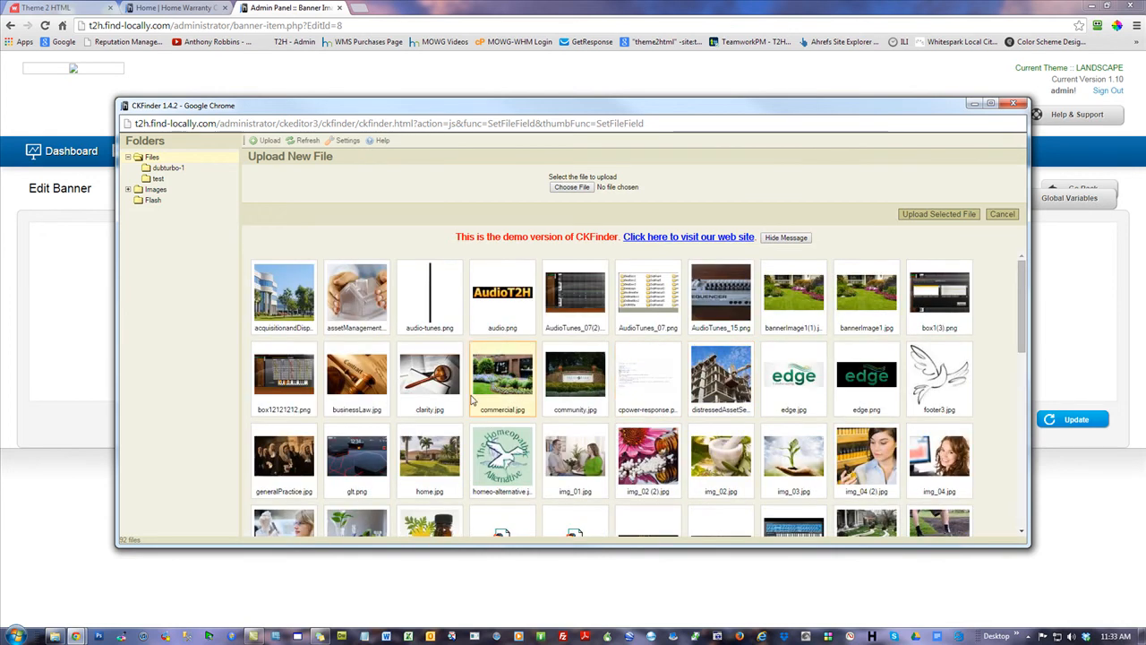
With CKFinder maximized, delete the empty test folder
{"action": "left_click", "coordinate": [991, 103]}
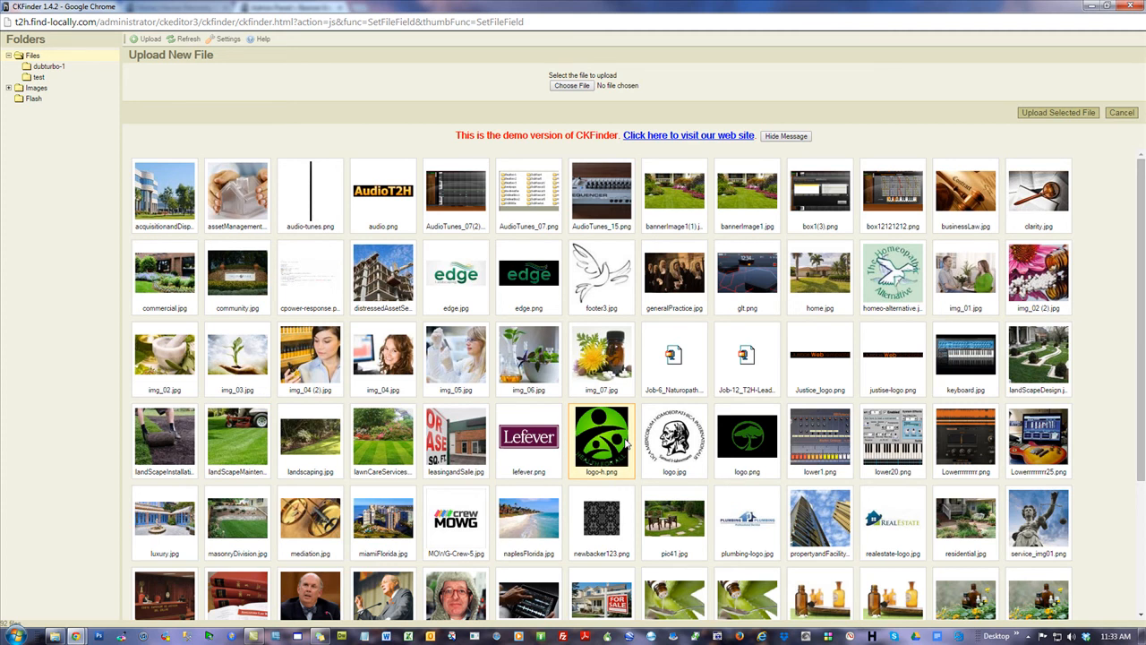
{"action": "scroll", "coordinate": [630, 443], "scroll_direction": "down", "scroll_amount": 2}
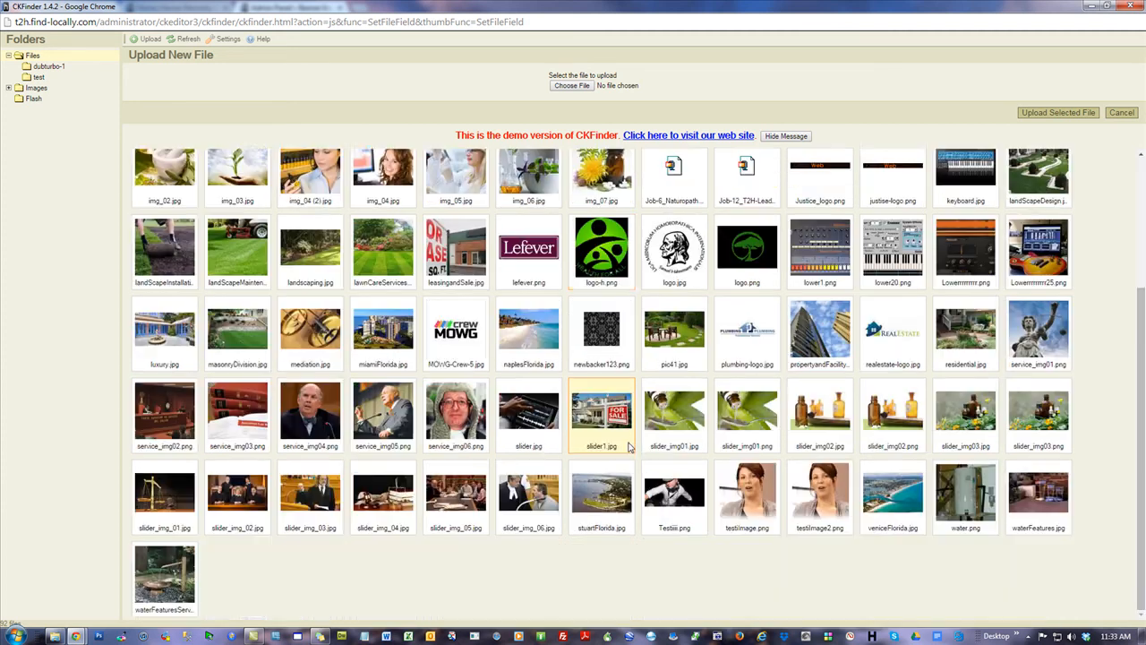
{"action": "scroll", "coordinate": [631, 446], "scroll_direction": "up", "scroll_amount": 2}
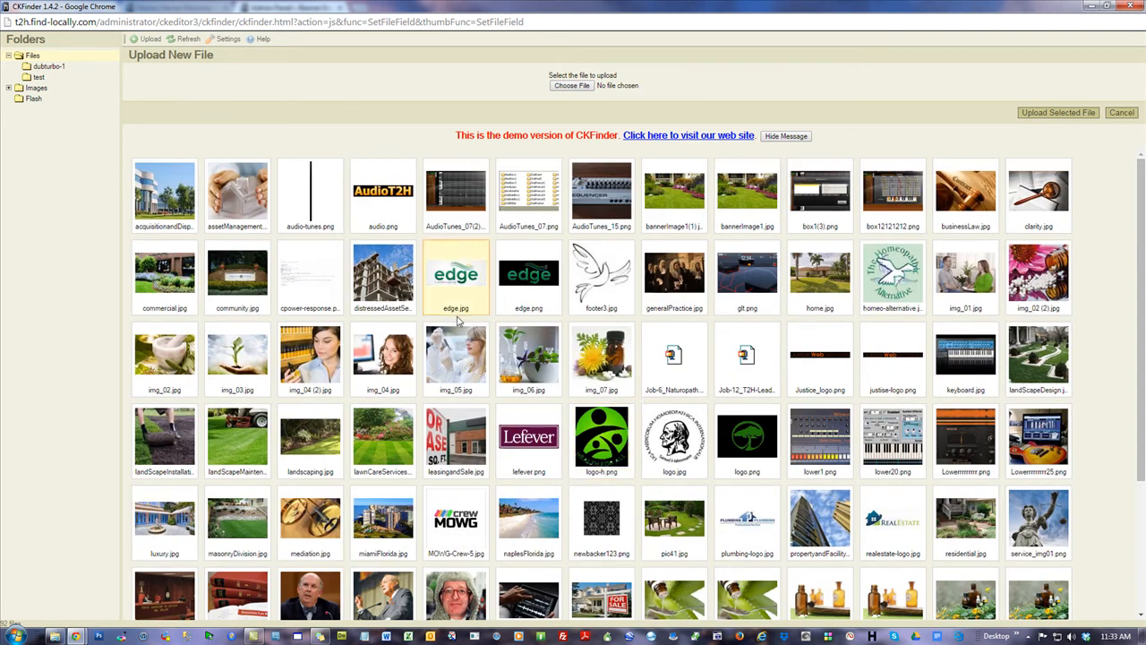
{"action": "right_click", "coordinate": [38, 81]}
{"action": "left_click", "coordinate": [59, 115]}
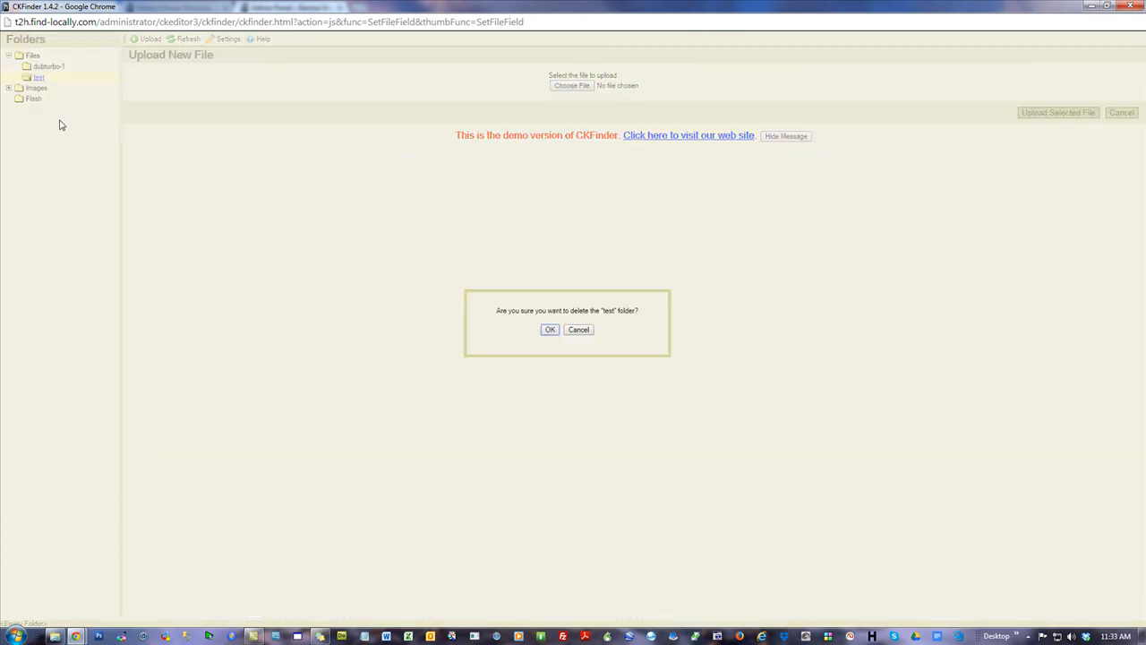
{"action": "left_click", "coordinate": [551, 329]}
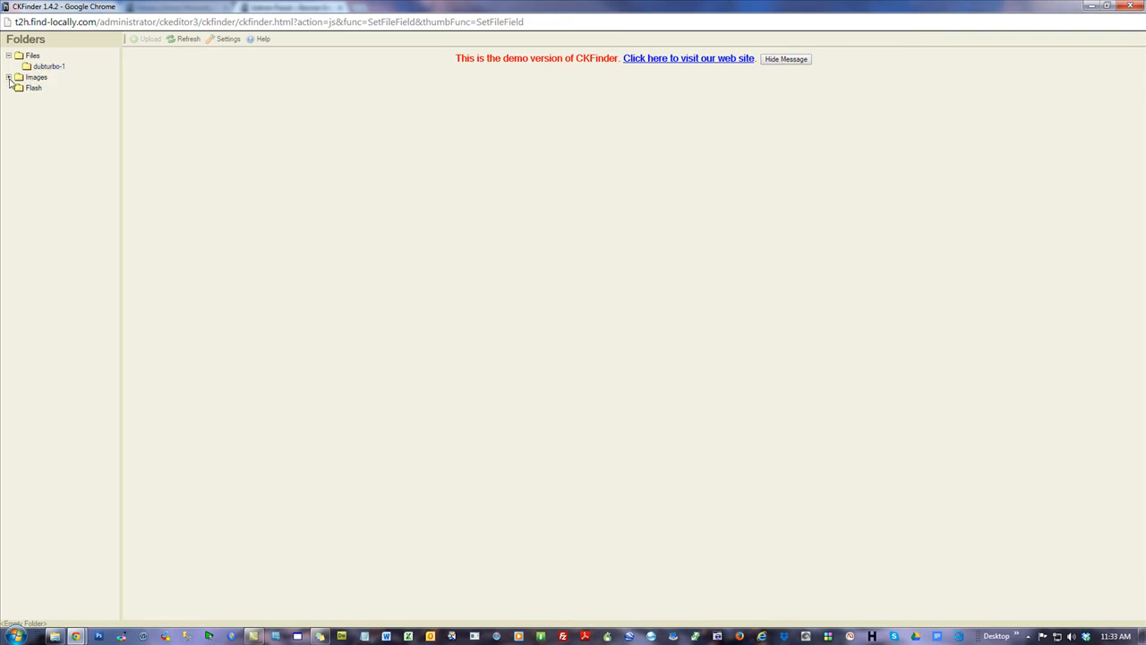
Look through the dubturbo-1, Files, Images and background folders, then restore CKFinder to a window
{"action": "left_click", "coordinate": [45, 67]}
{"action": "right_click", "coordinate": [47, 69]}
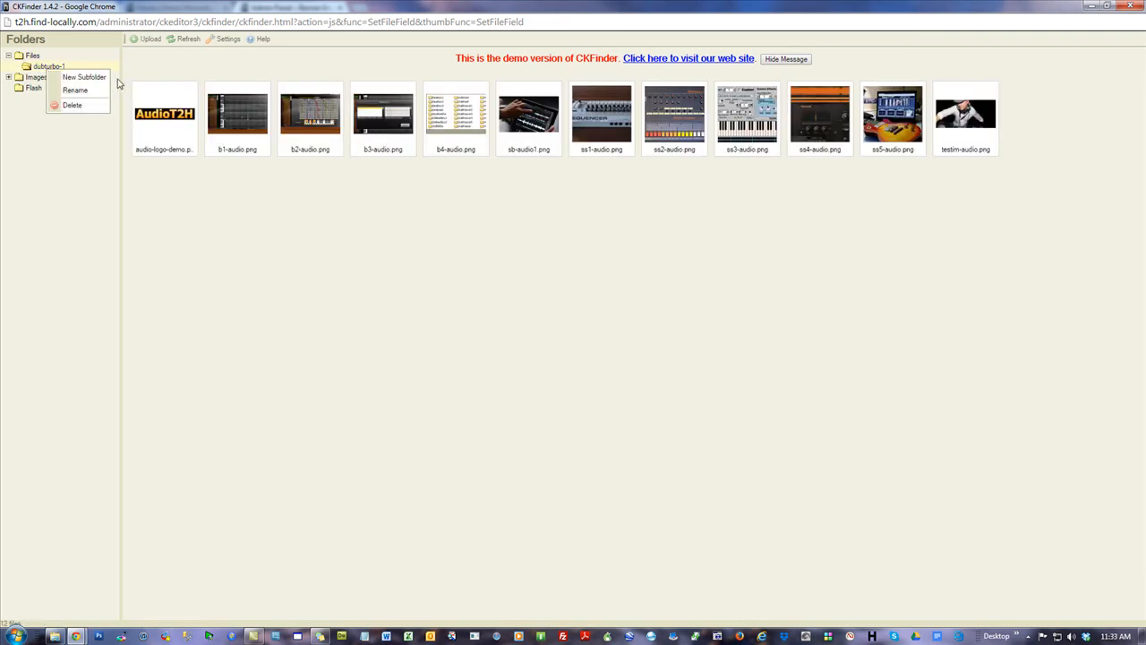
{"action": "left_click", "coordinate": [33, 56]}
{"action": "right_click", "coordinate": [25, 57]}
{"action": "left_click", "coordinate": [65, 204]}
{"action": "right_click", "coordinate": [26, 79]}
{"action": "left_click", "coordinate": [53, 213]}
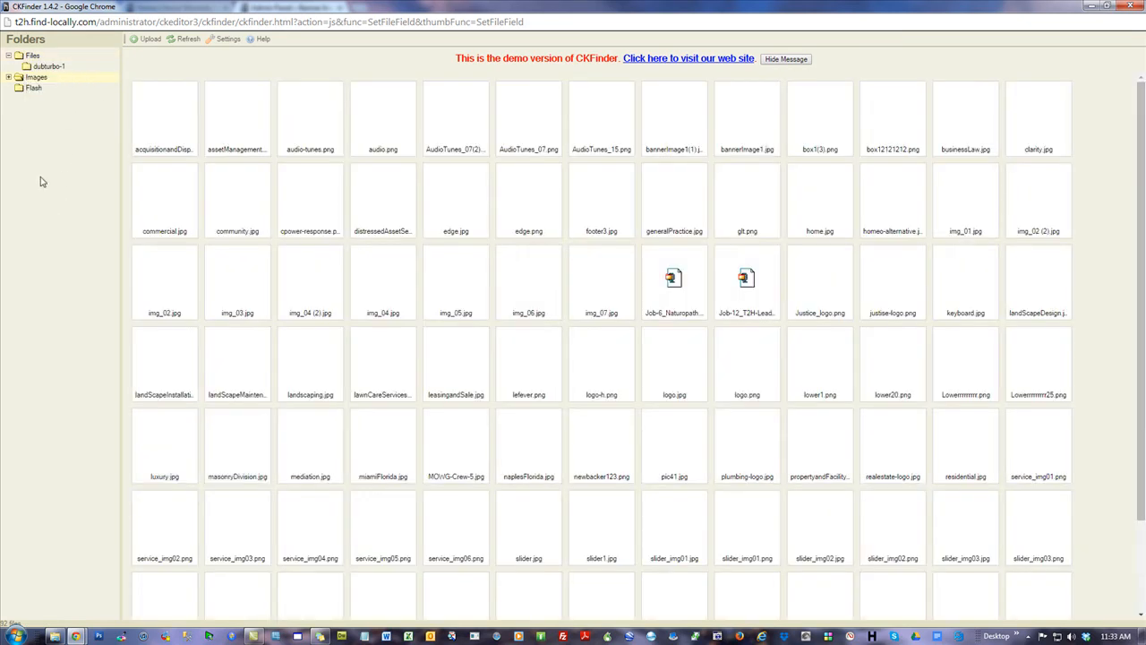
{"action": "left_click", "coordinate": [8, 78]}
{"action": "right_click", "coordinate": [47, 89]}
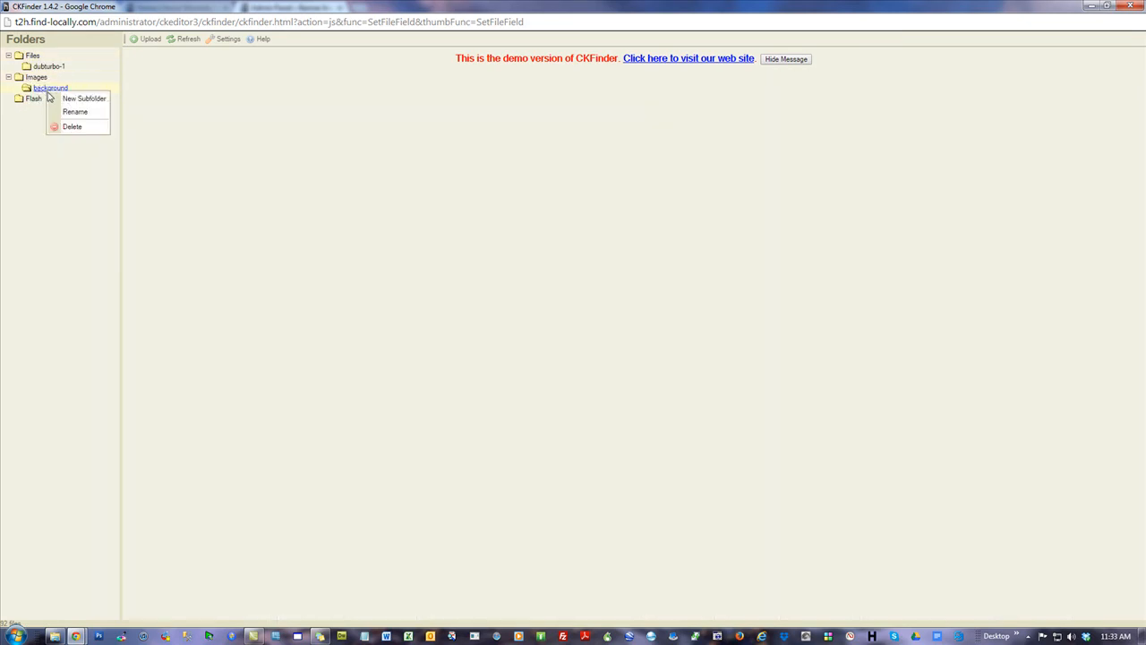
{"action": "left_click", "coordinate": [73, 209]}
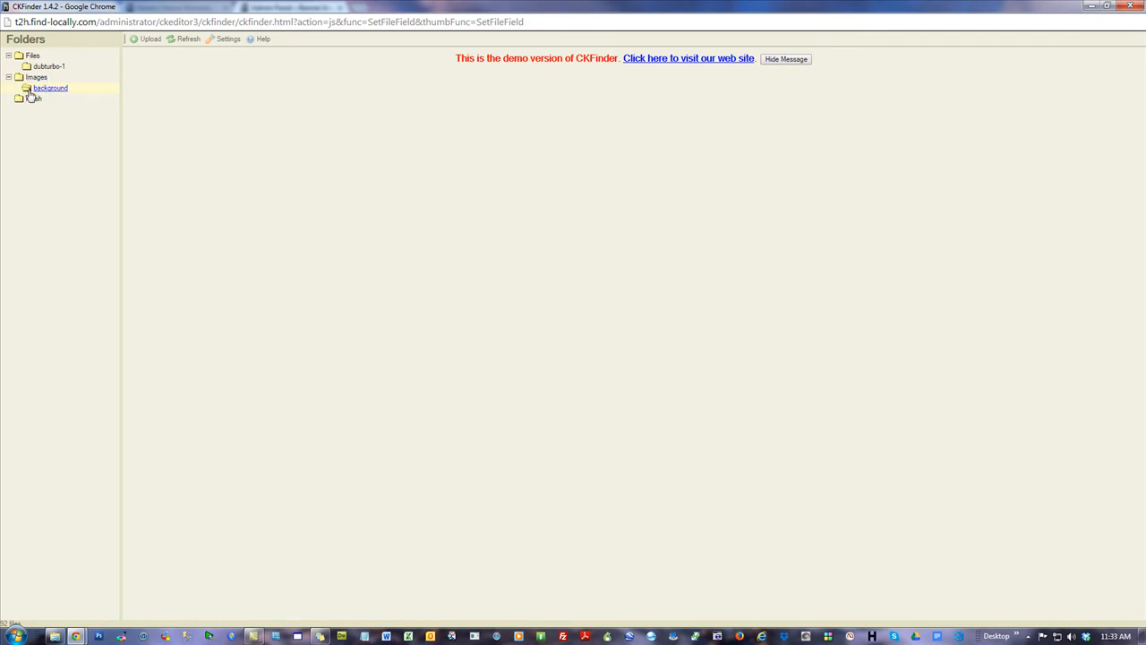
{"action": "left_click", "coordinate": [8, 78]}
{"action": "left_click", "coordinate": [32, 56]}
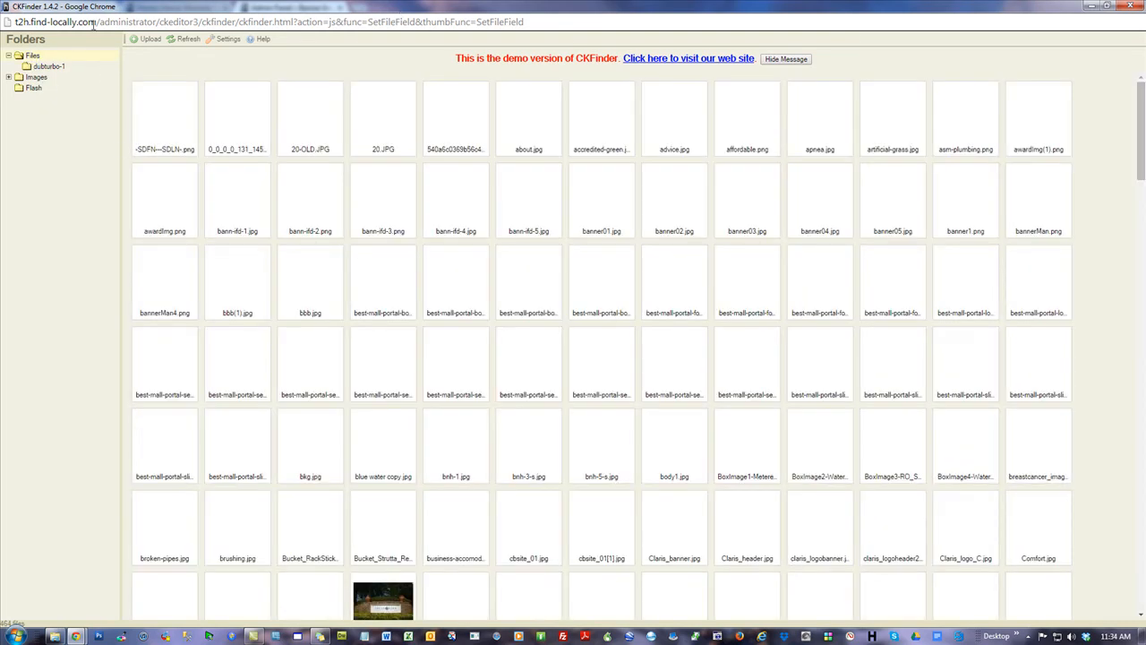
{"action": "double_click", "coordinate": [202, 8]}
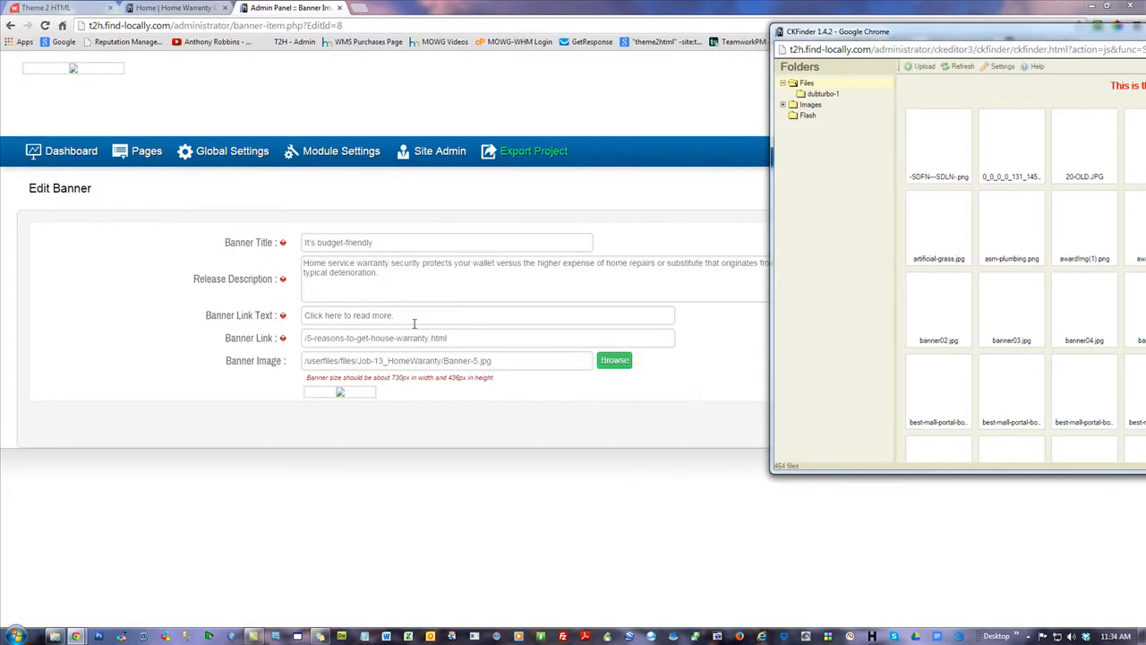
Recheck the Files folder in the image browser, close it, and start choosing a zip on Bulk T2H Images
{"action": "left_click", "coordinate": [65, 154]}
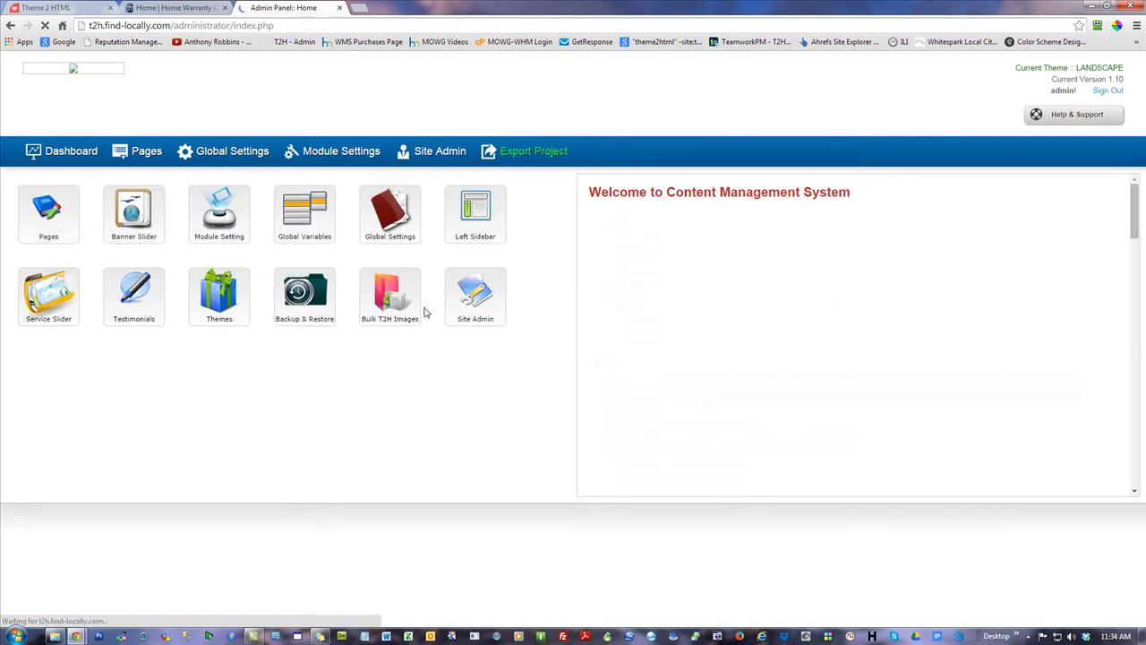
{"action": "mouse_move", "coordinate": [399, 315]}
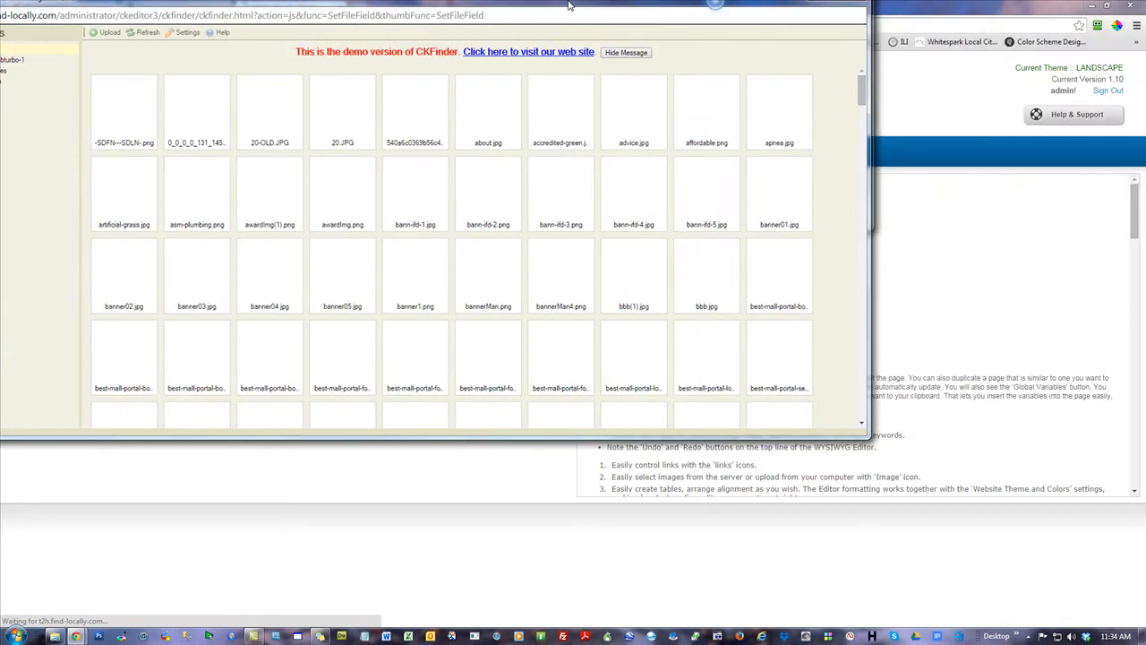
{"action": "double_click", "coordinate": [608, 5]}
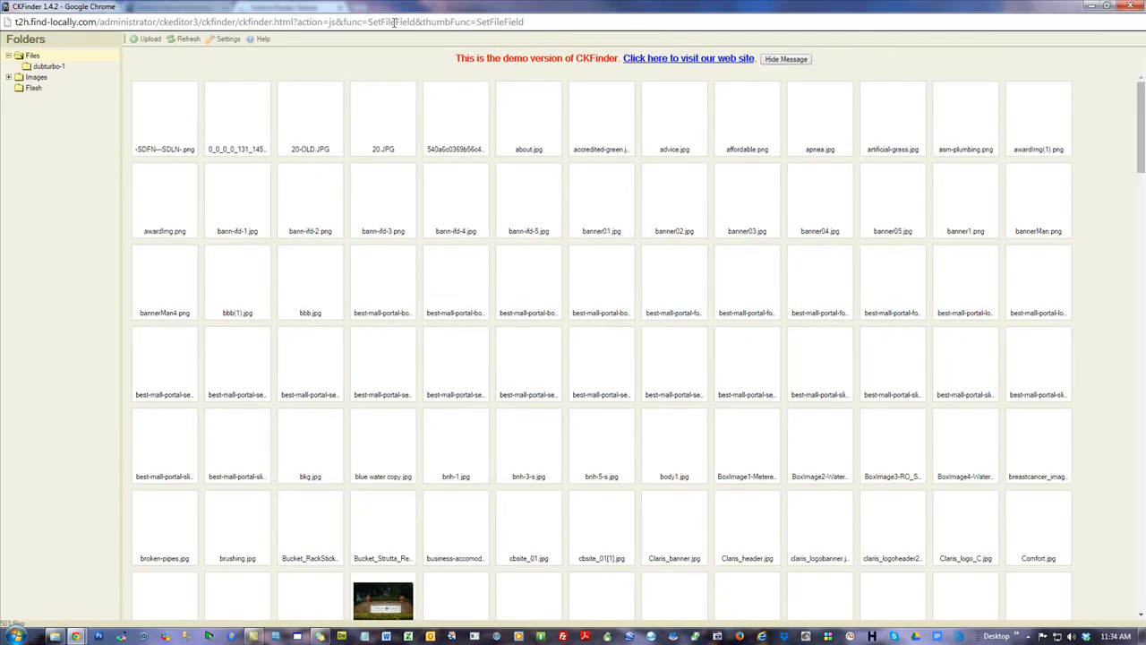
{"action": "double_click", "coordinate": [32, 56]}
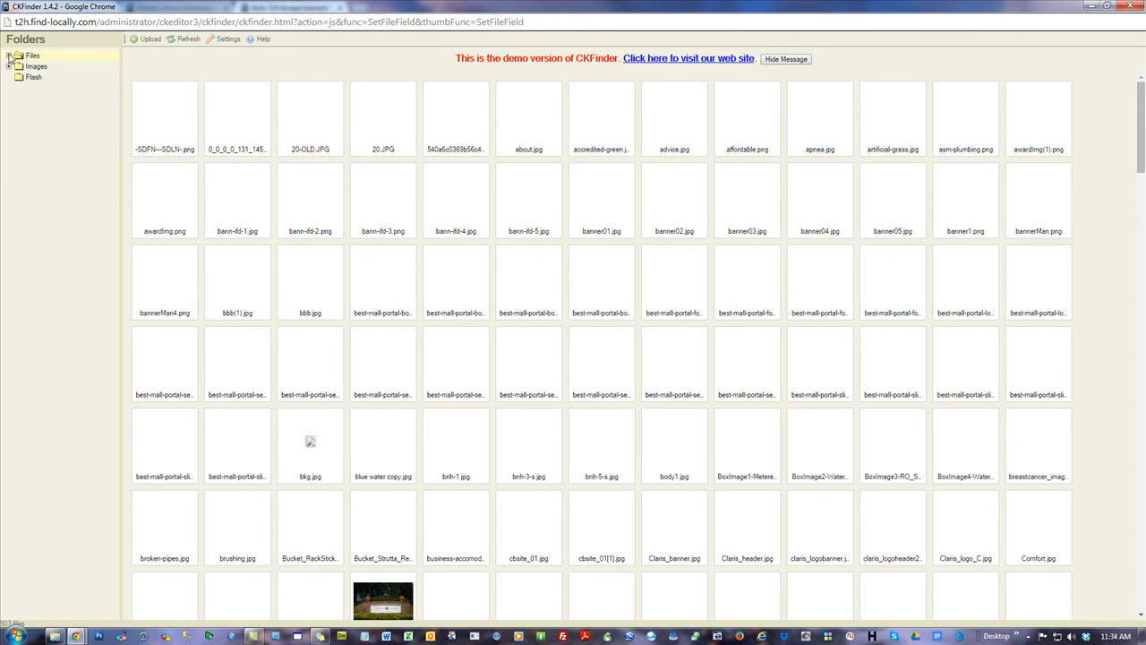
{"action": "left_click", "coordinate": [8, 57]}
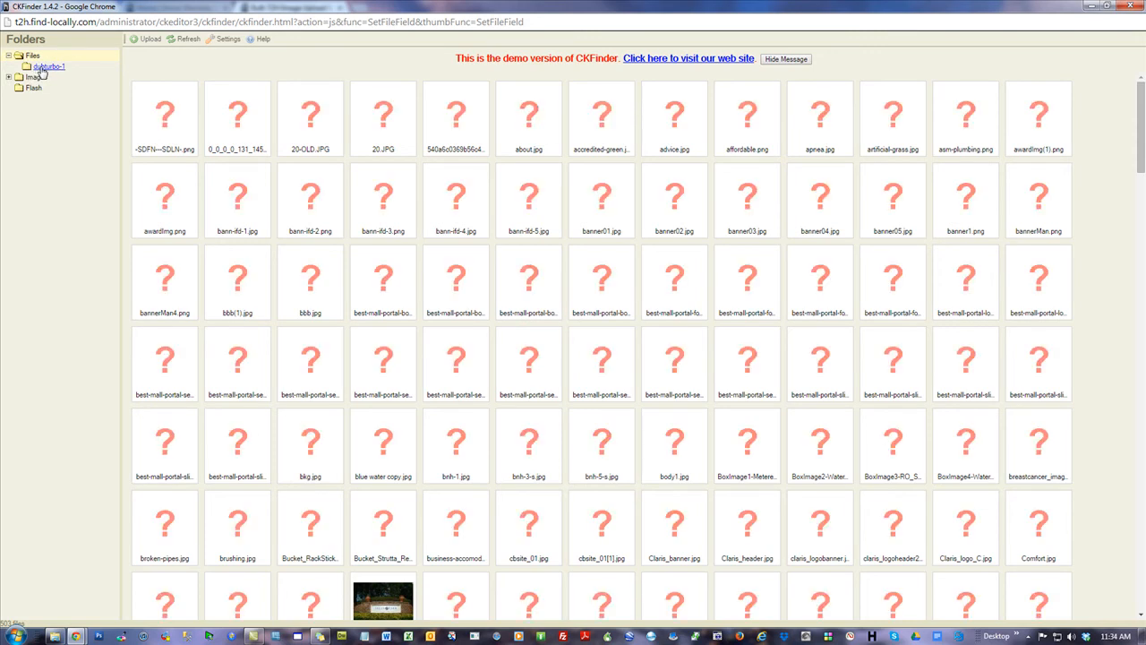
{"action": "double_click", "coordinate": [338, 6]}
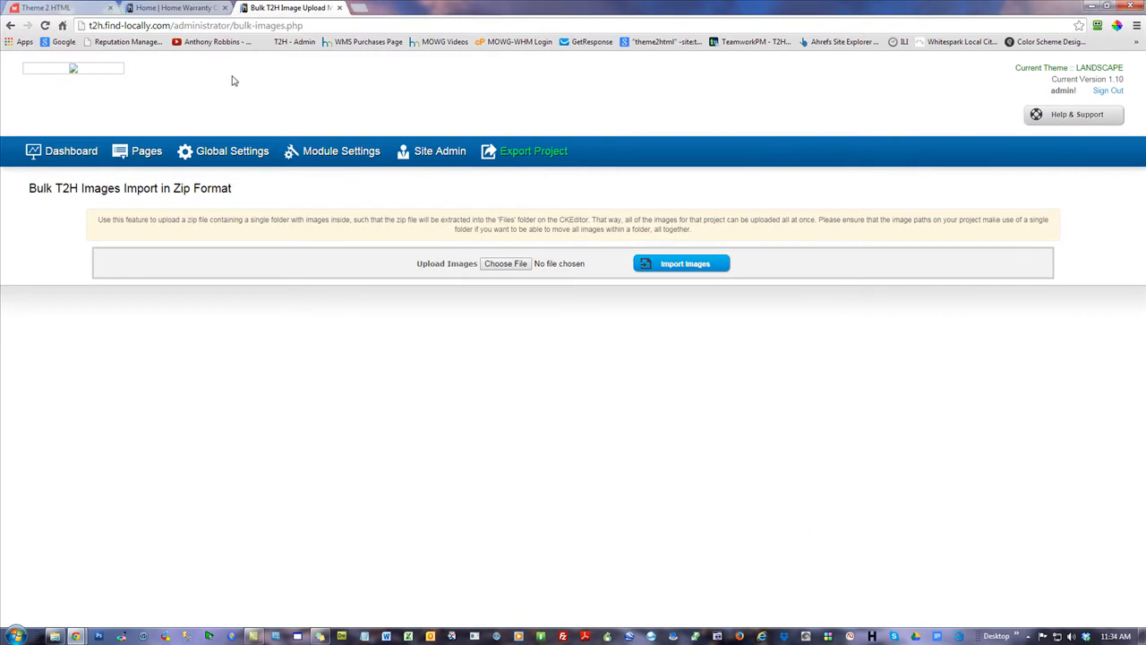
{"action": "left_click", "coordinate": [498, 266]}
Import images from Job-13_HomeWaranty.zip and refresh the maximized image browser
{"action": "double_click", "coordinate": [479, 166]}
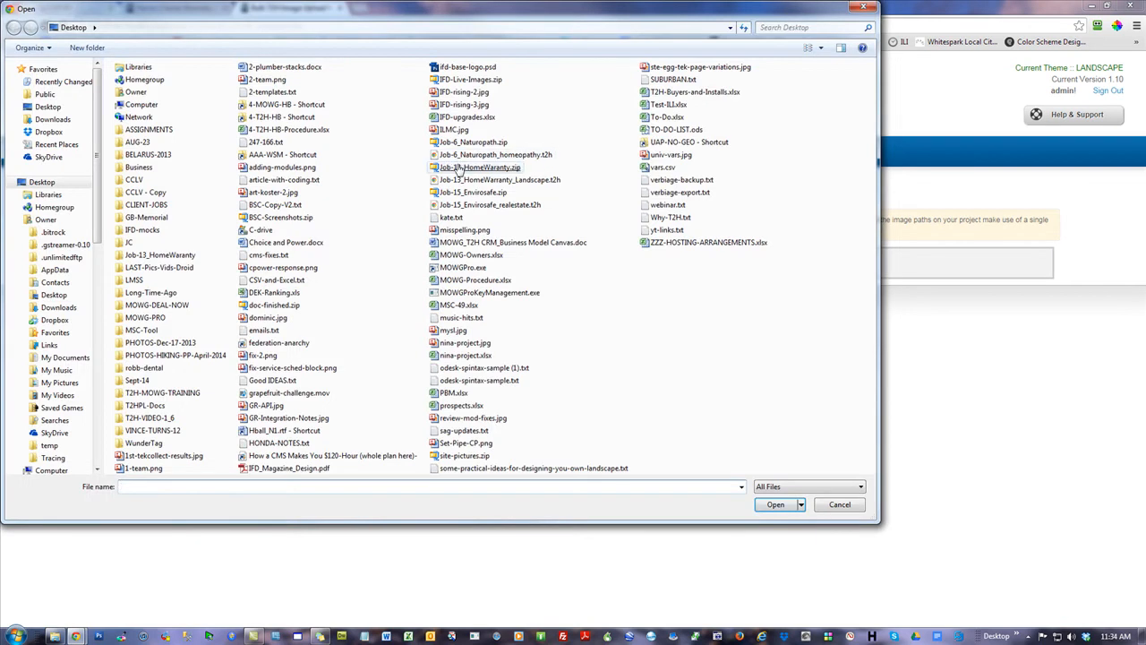
{"action": "left_click", "coordinate": [680, 263]}
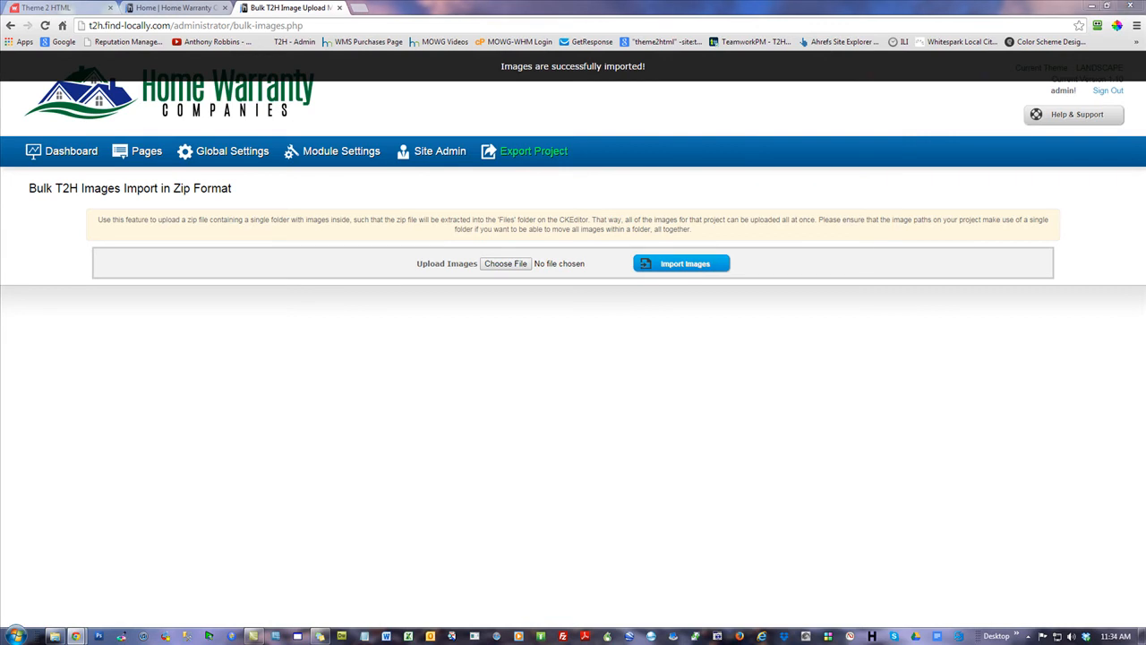
{"action": "left_click_drag", "start_coordinate": [1130, 7], "coordinate": [522, 6]}
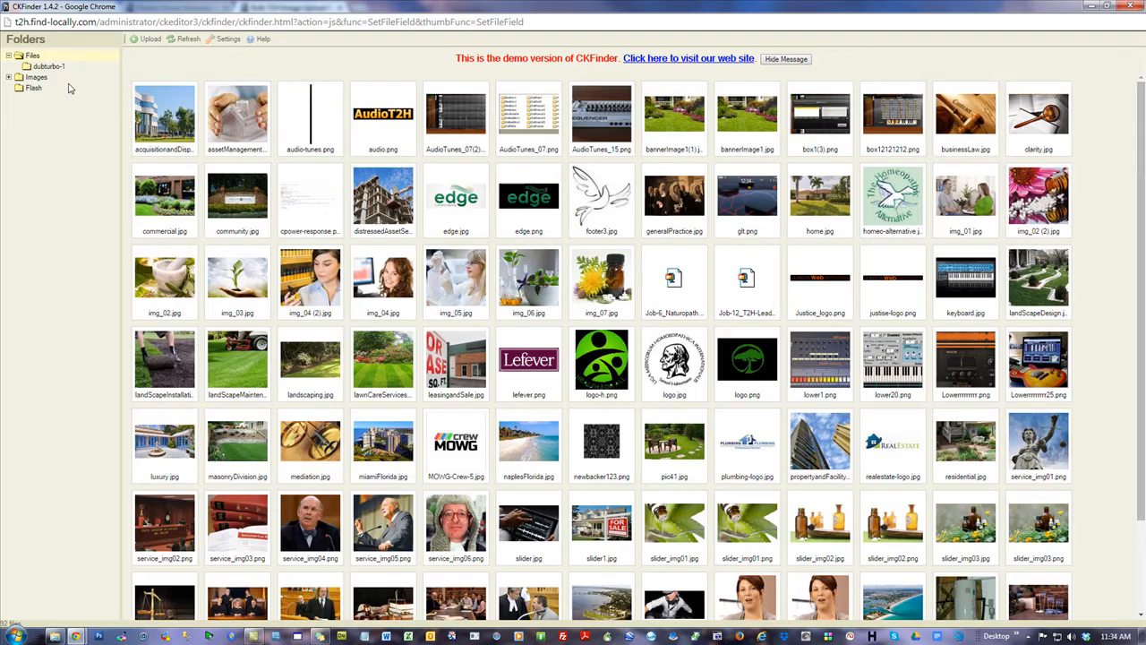
{"action": "left_click", "coordinate": [190, 40]}
Check the Files folder, close the image browser, and go back to the dashboard
{"action": "left_click", "coordinate": [8, 55]}
{"action": "left_click", "coordinate": [8, 56]}
{"action": "left_click", "coordinate": [8, 57]}
{"action": "left_click", "coordinate": [1133, 6]}
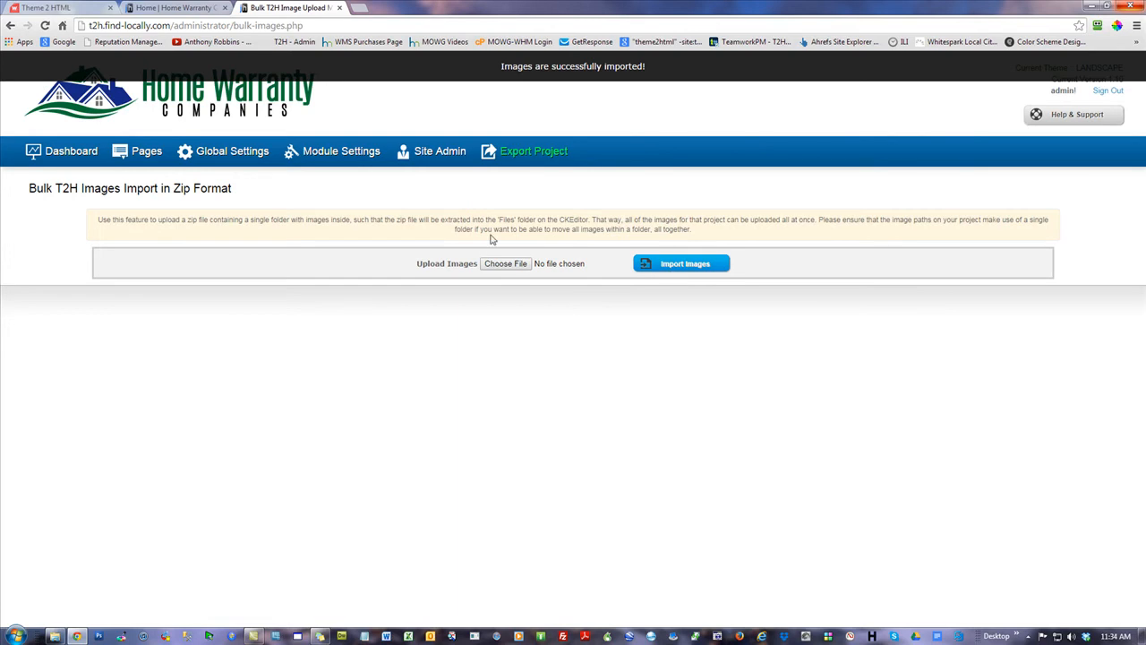
{"action": "left_click", "coordinate": [50, 154]}
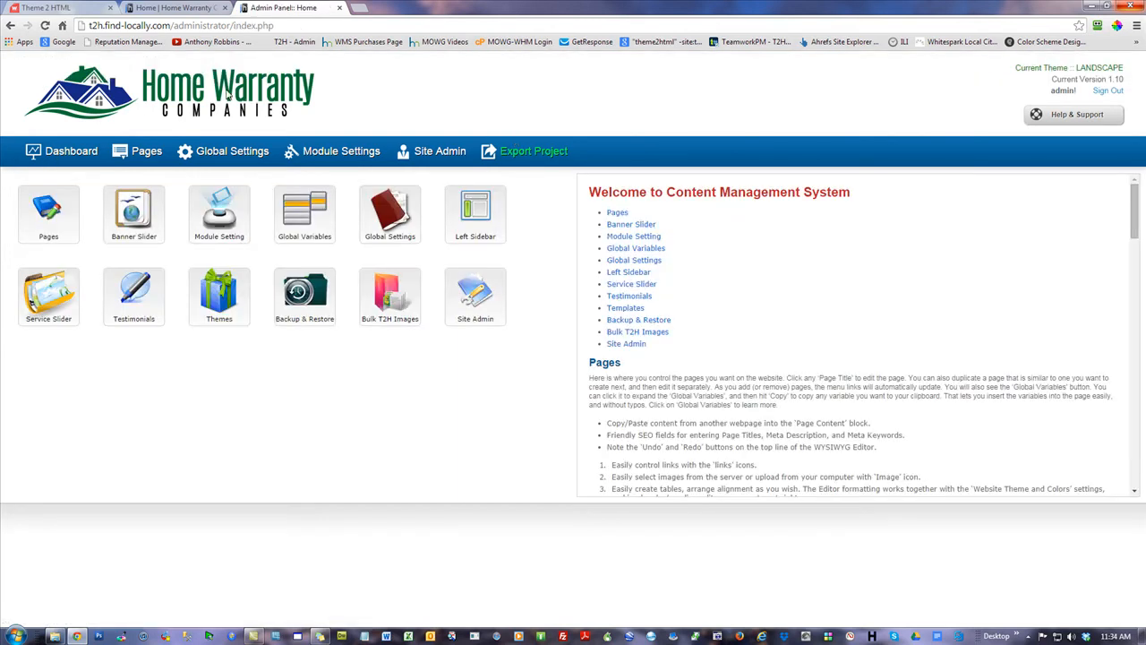
Use the Website Theme and Colors background browser to view the 21 images in Job-13_HomeWarranty
{"action": "left_click", "coordinate": [144, 154]}
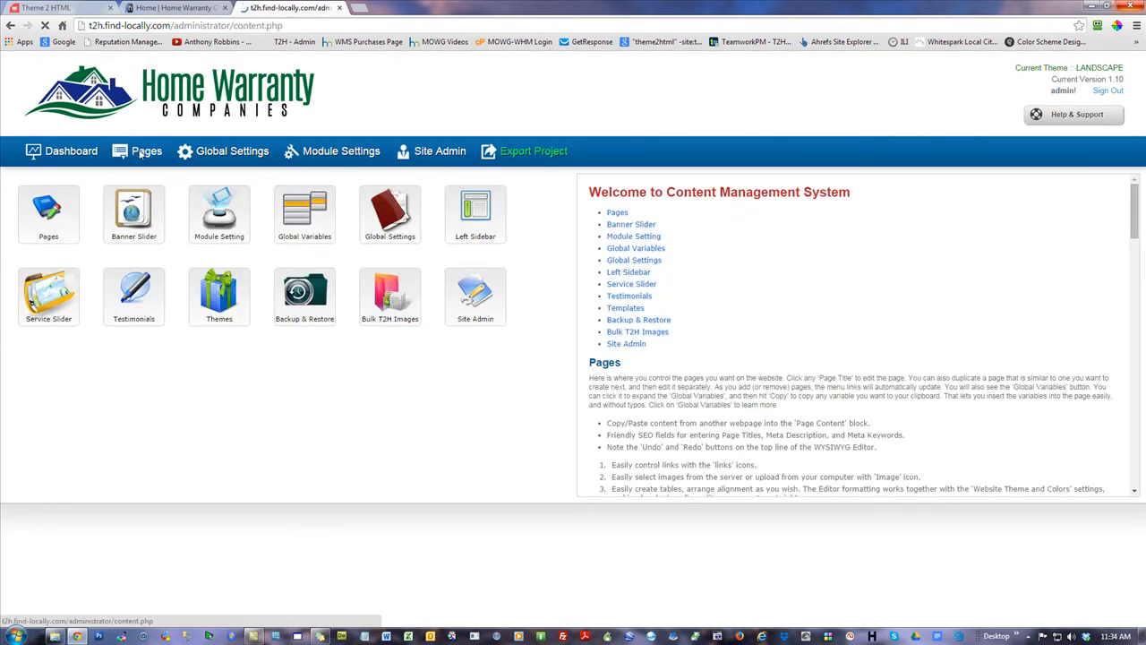
{"action": "left_click", "coordinate": [249, 154]}
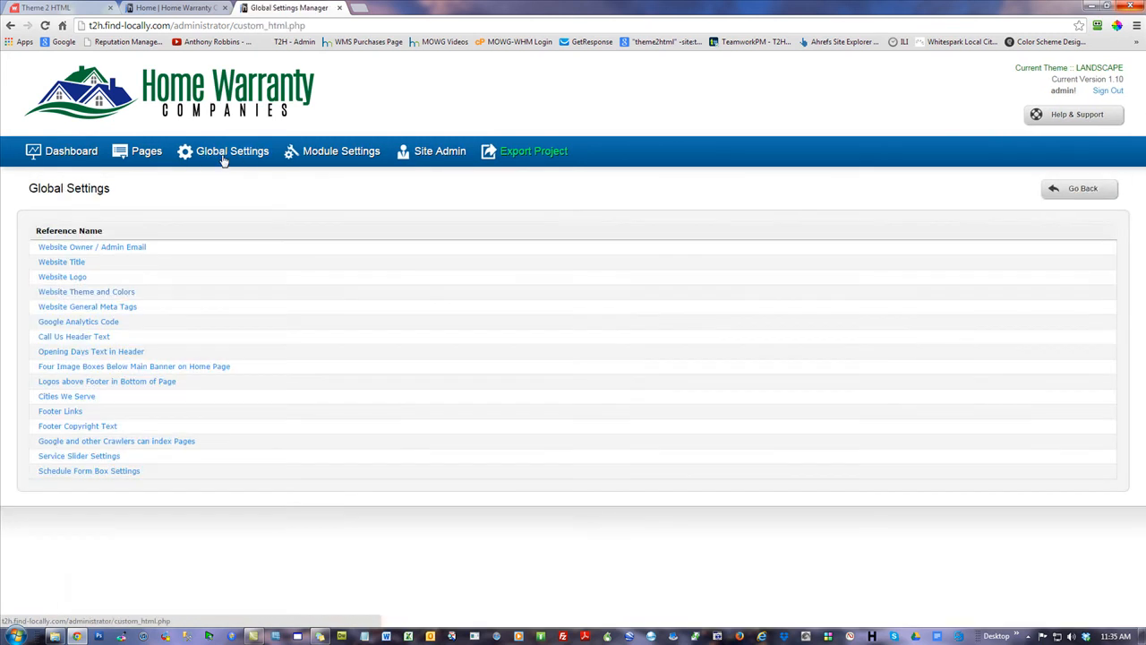
{"action": "left_click", "coordinate": [103, 293]}
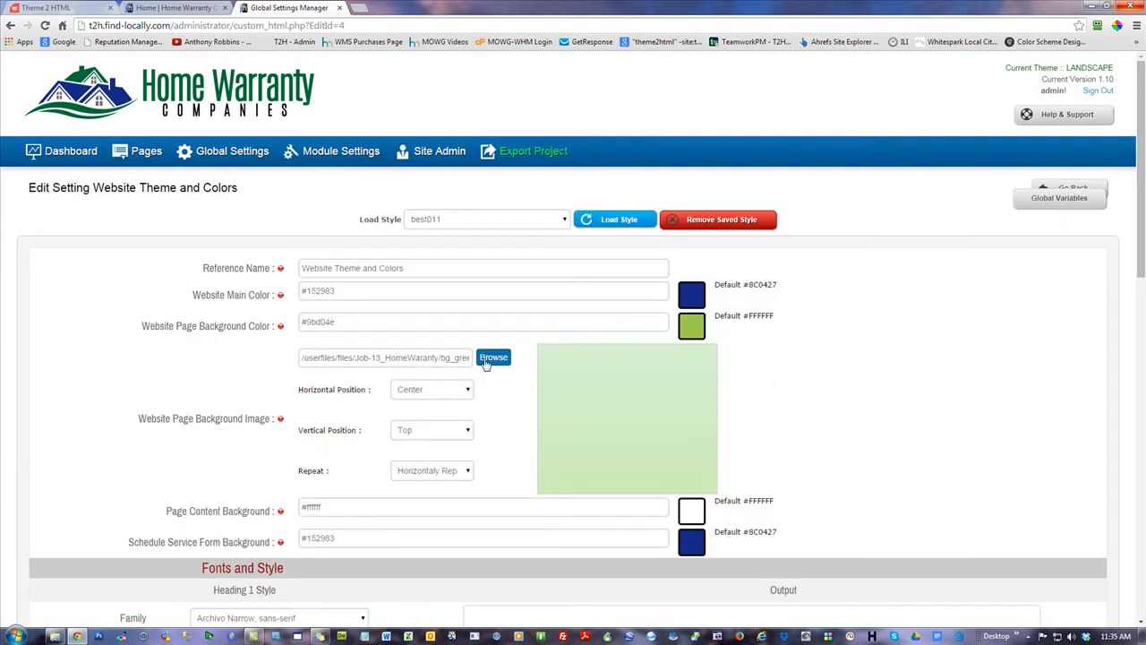
{"action": "left_click", "coordinate": [492, 357]}
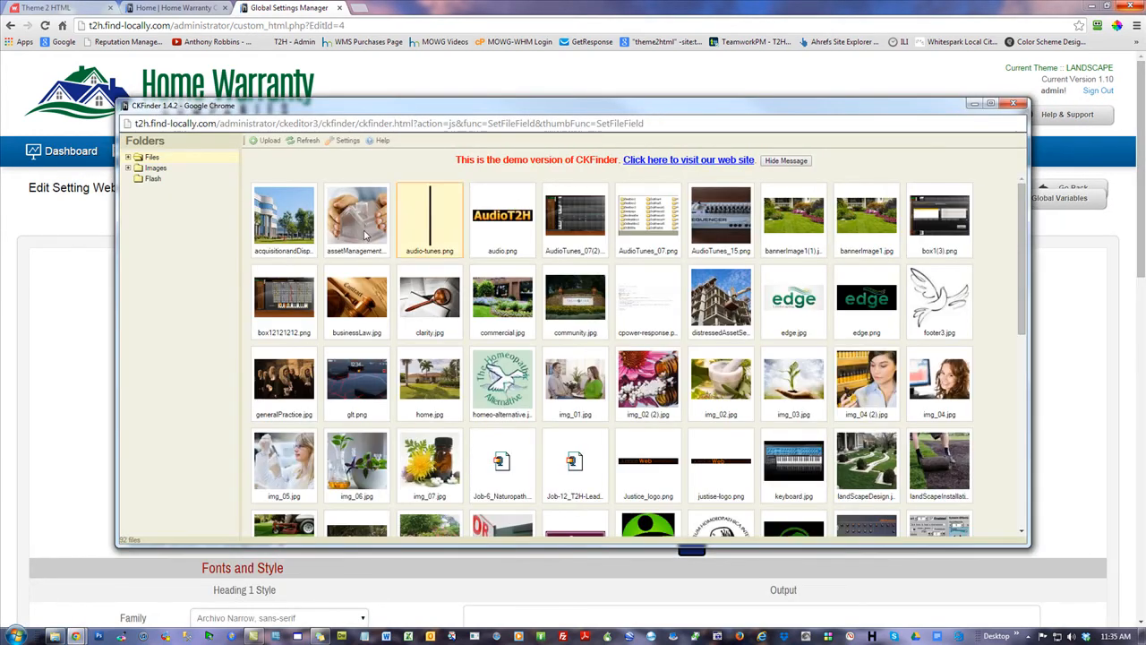
{"action": "left_click", "coordinate": [129, 158]}
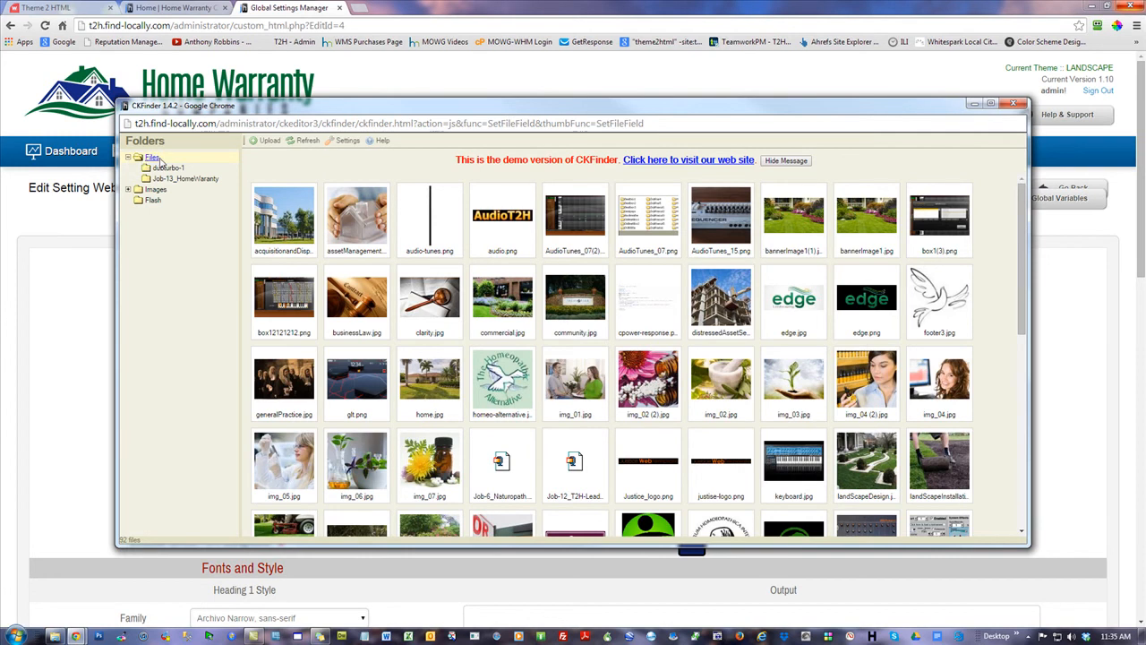
{"action": "left_click", "coordinate": [181, 180]}
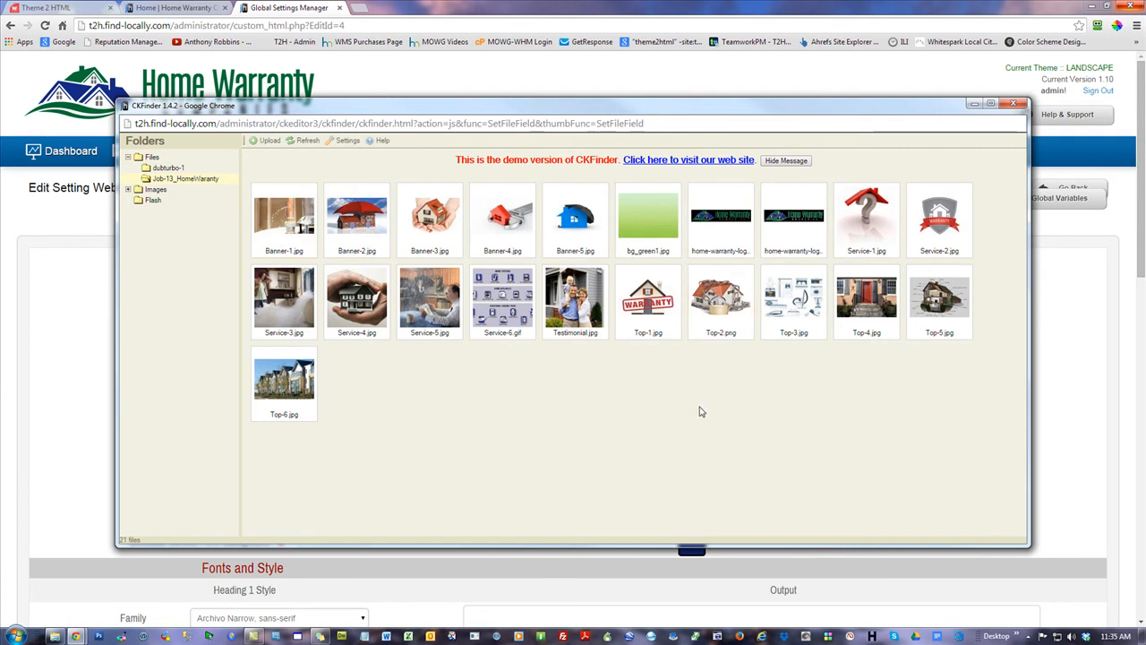
{"action": "left_click", "coordinate": [1016, 104]}
{"action": "left_click", "coordinate": [90, 156]}
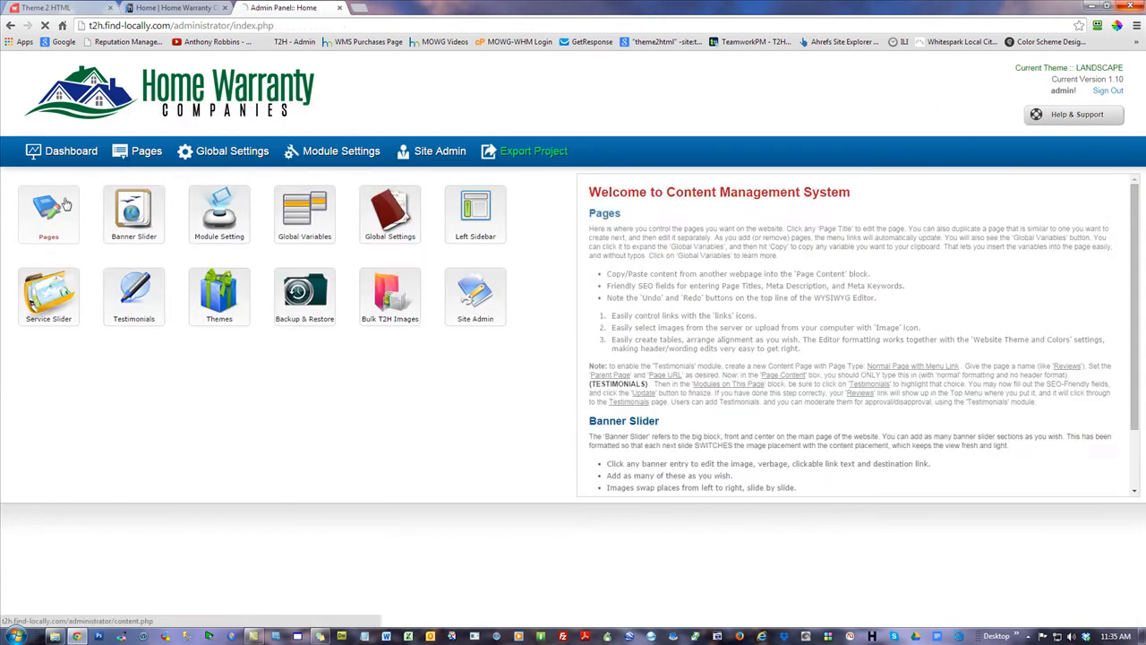
Open the live Home page in a new tab and visit the Companies by State page
{"action": "left_click", "coordinate": [64, 205]}
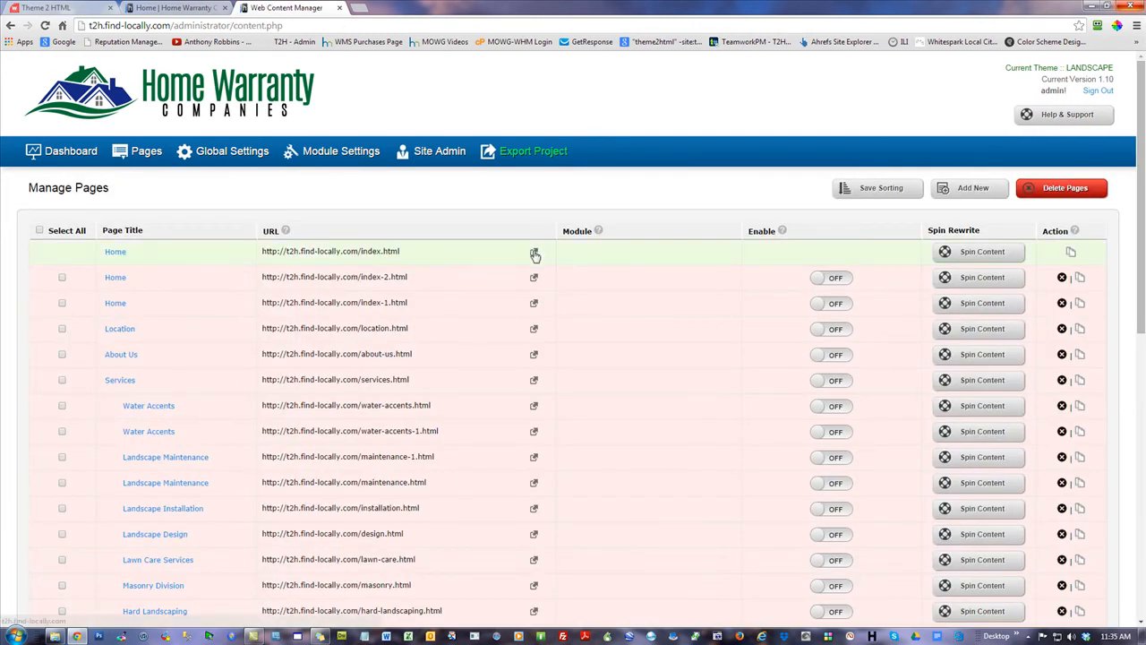
{"action": "left_click", "coordinate": [534, 254]}
{"action": "mouse_move", "coordinate": [1140, 115]}
{"action": "left_mouse_down"}
{"action": "mouse_move", "coordinate": [1139, 425]}
{"action": "mouse_move", "coordinate": [1140, 111]}
{"action": "left_mouse_up"}
{"action": "left_click", "coordinate": [437, 148]}
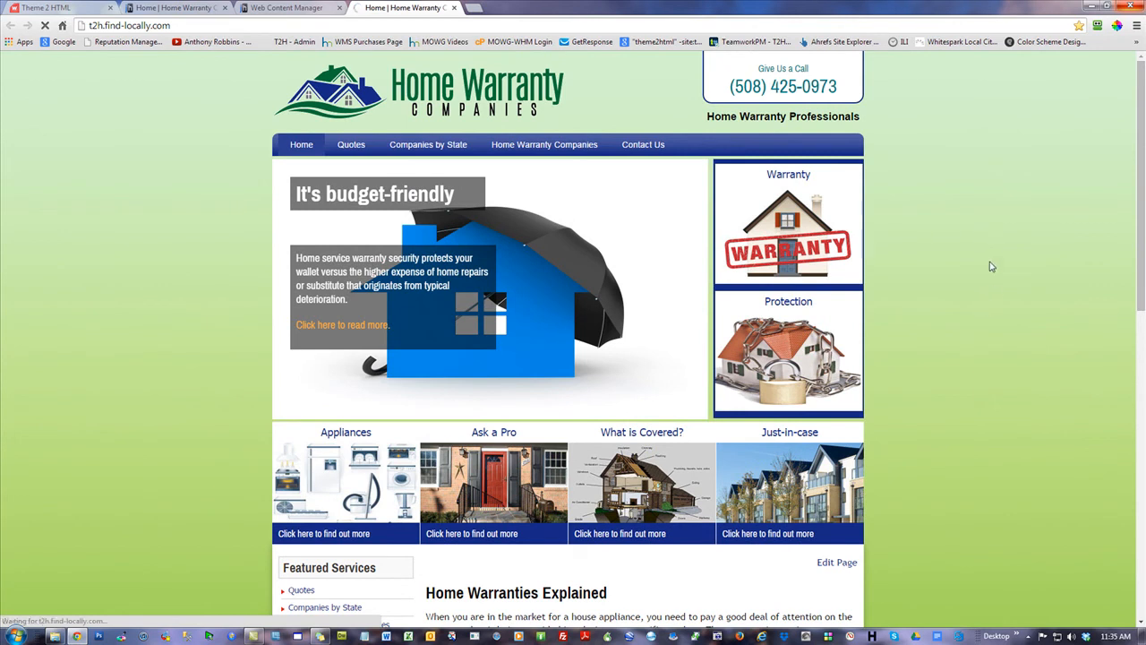
{"action": "scroll", "coordinate": [990, 267], "scroll_direction": "down", "scroll_amount": 2}
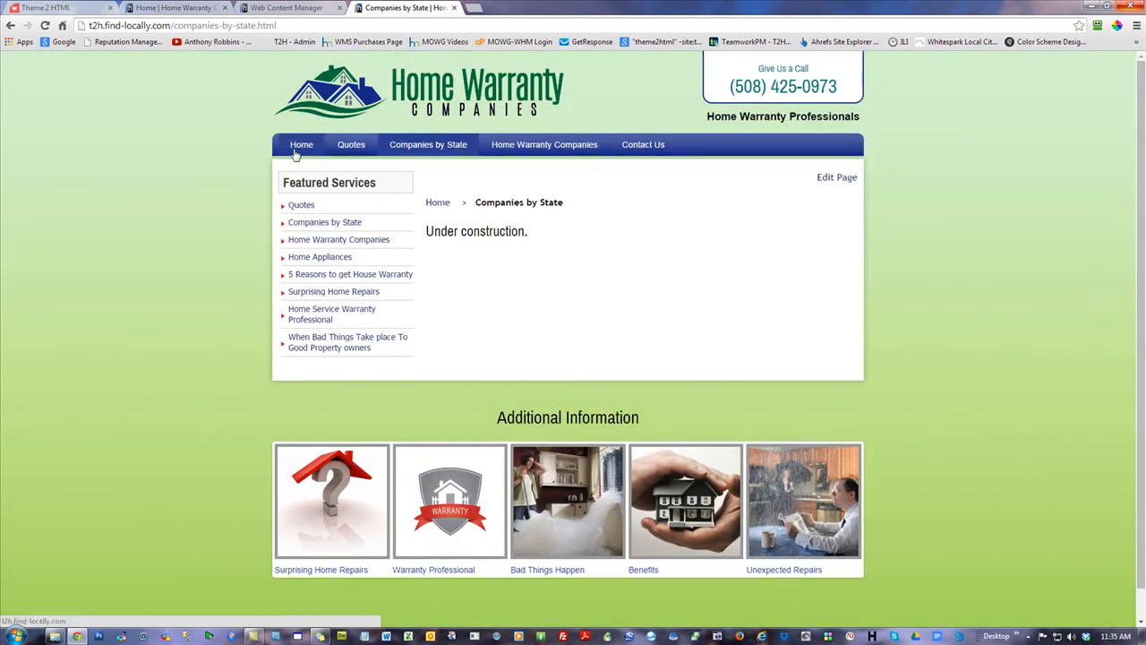
{"action": "left_click", "coordinate": [296, 154]}
{"action": "scroll", "coordinate": [1007, 233], "scroll_direction": "down", "scroll_amount": 2}
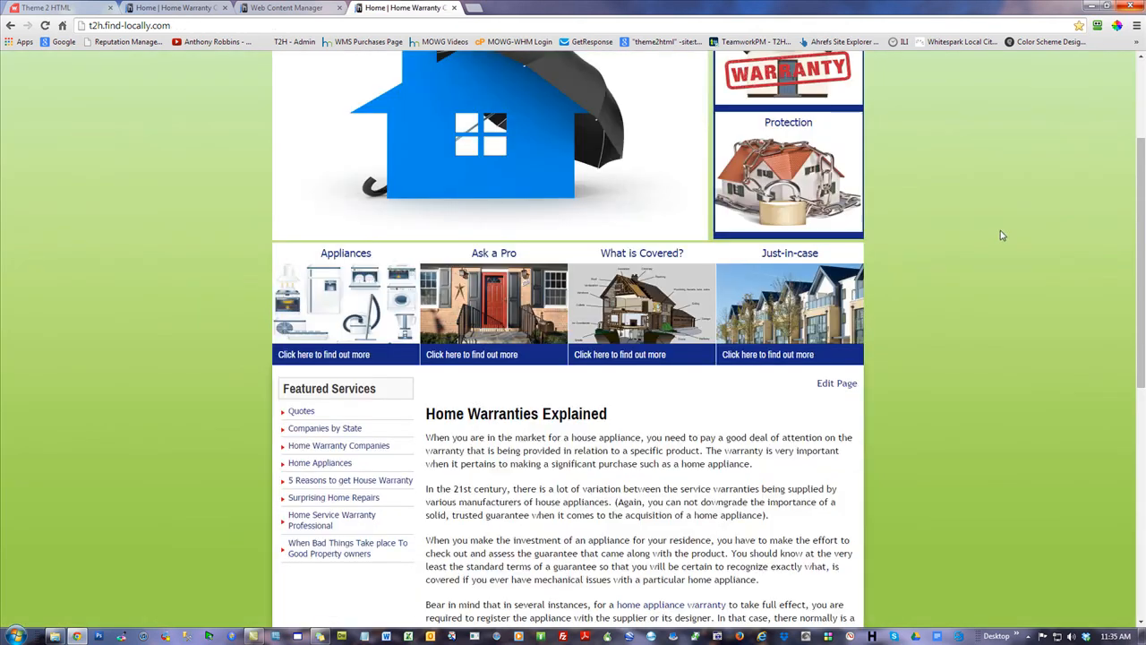
Close the Theme 2 HTML and extra Home tabs, reload the site, and return to the dashboard
{"action": "left_click", "coordinate": [110, 7]}
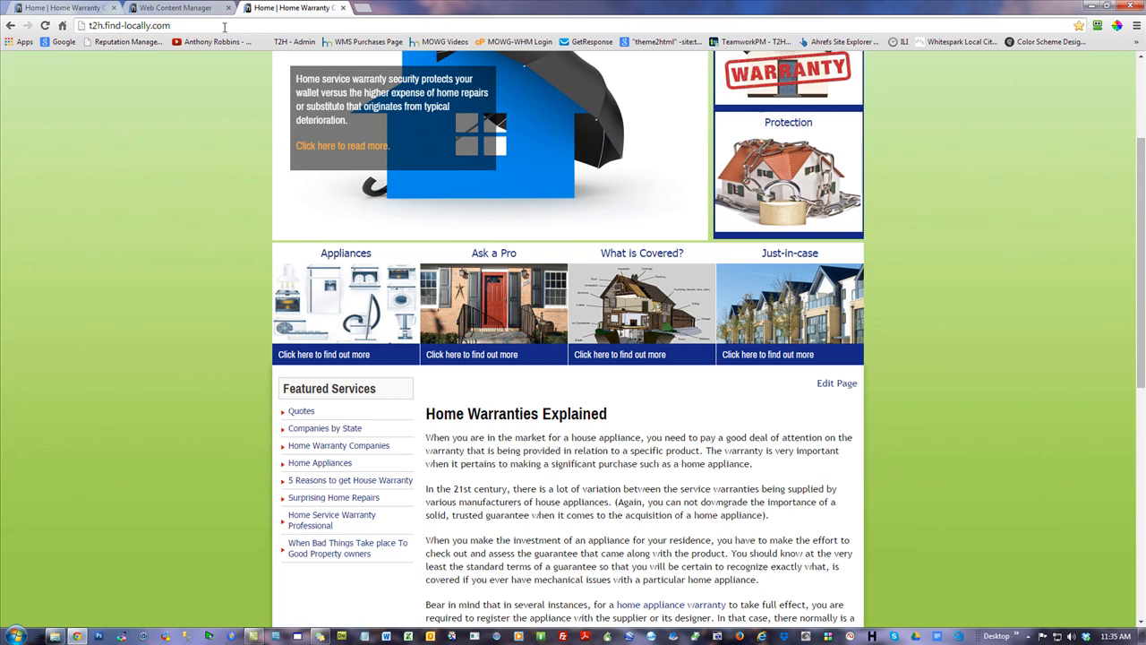
{"action": "left_click", "coordinate": [340, 7]}
{"action": "left_click", "coordinate": [63, 7]}
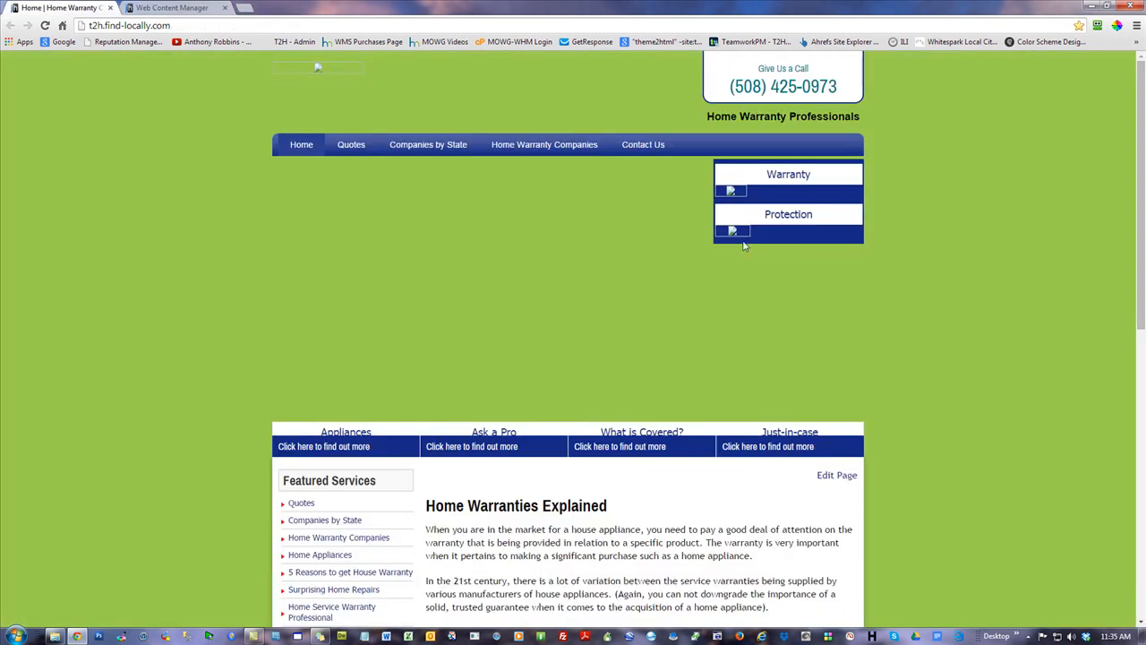
{"action": "left_click", "coordinate": [45, 25]}
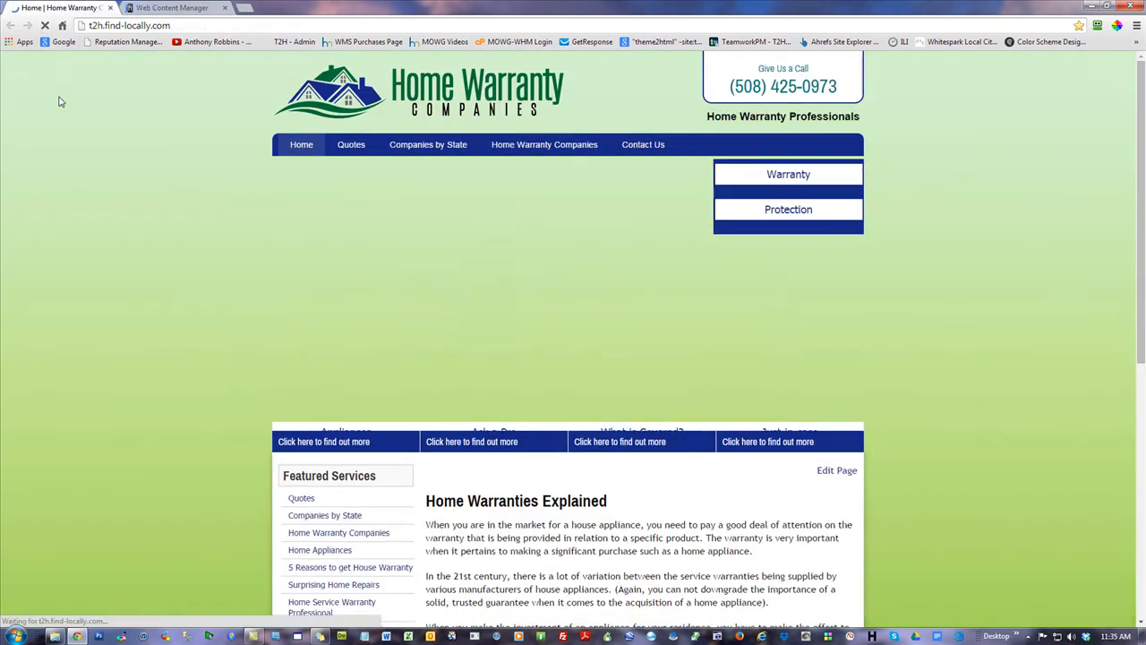
{"action": "left_click", "coordinate": [175, 8]}
{"action": "left_click", "coordinate": [63, 151]}
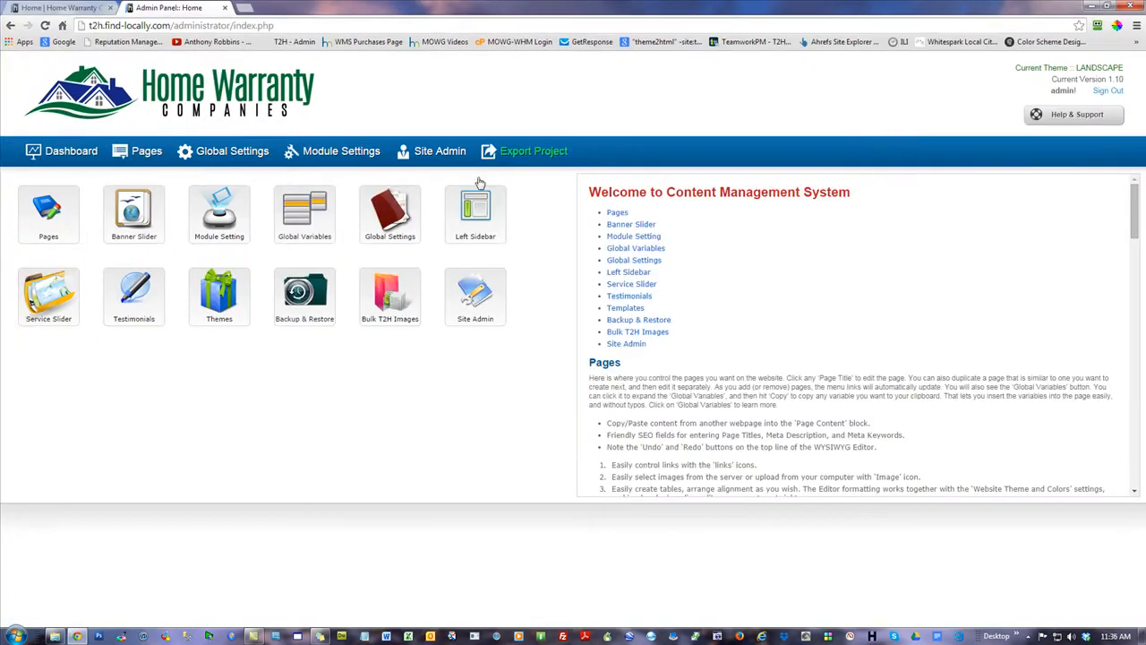
Restore the Job-15_Envirosafe_realestate.t2h backup, then open the Theme Template Manager
{"action": "left_click", "coordinate": [305, 295]}
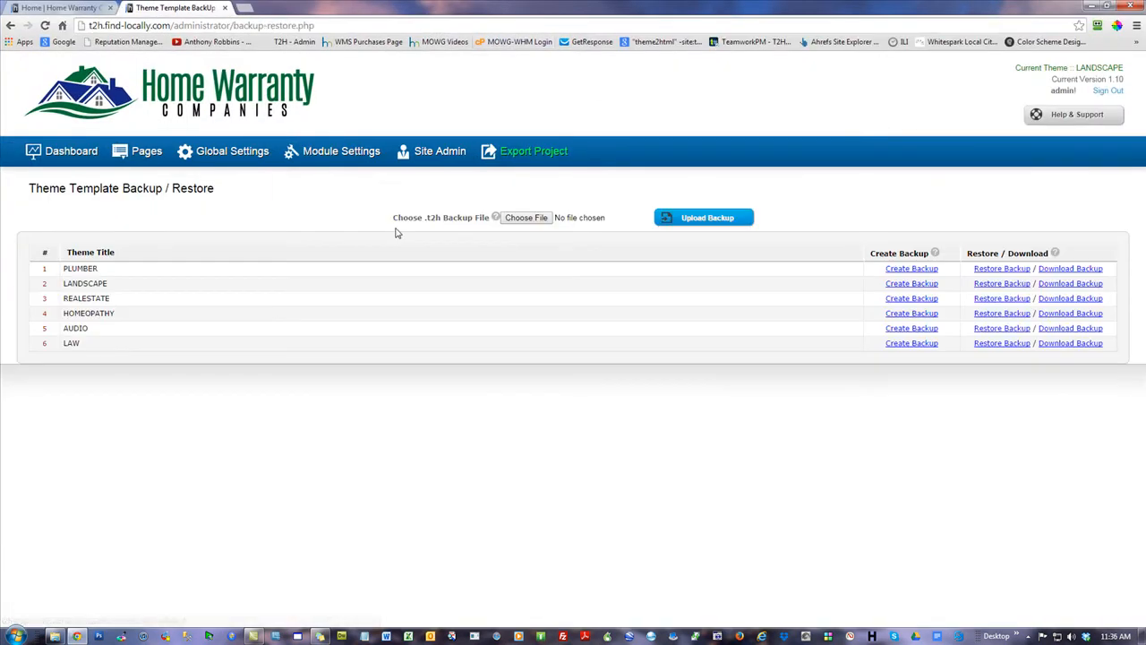
{"action": "left_click", "coordinate": [514, 225]}
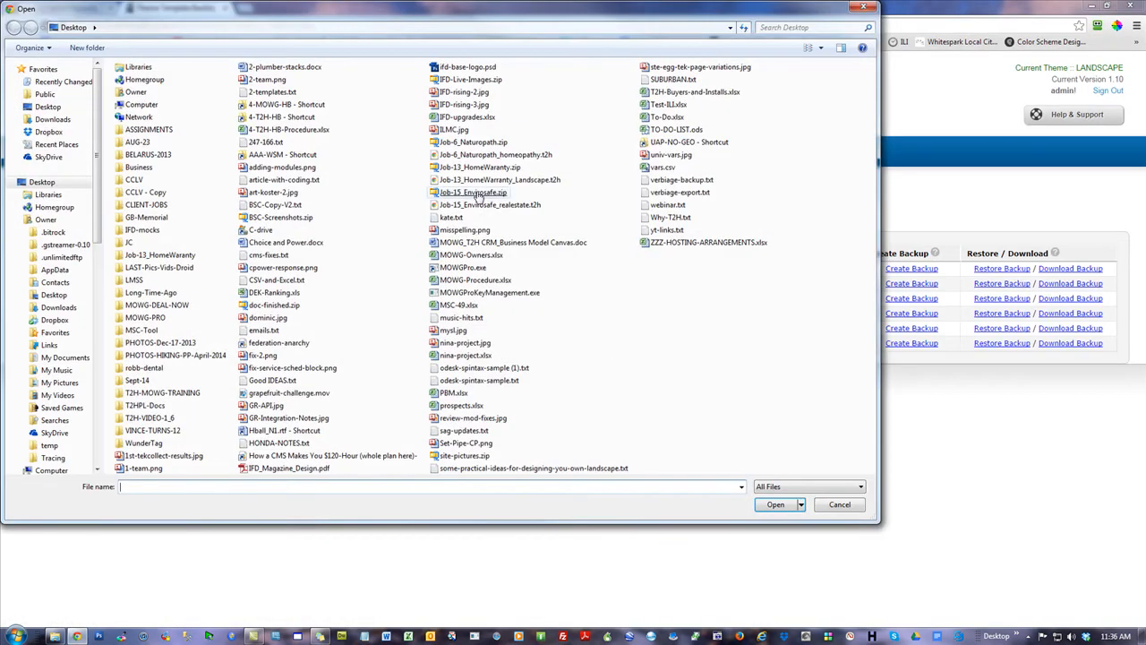
{"action": "left_click", "coordinate": [490, 204]}
{"action": "key", "text": "Escape"}
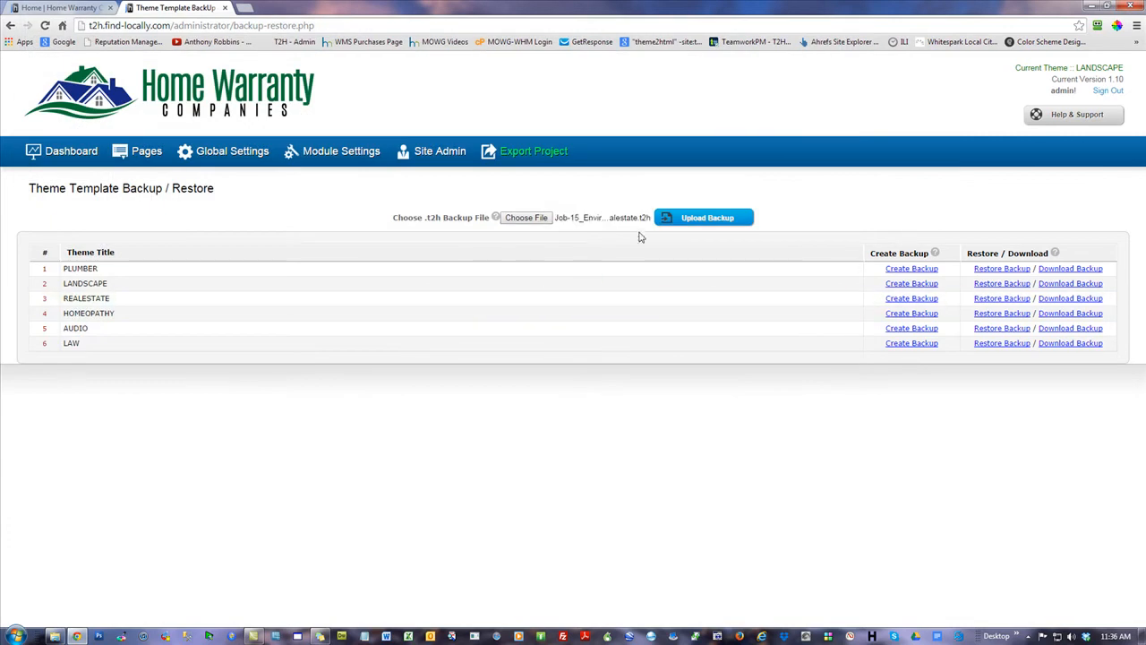
{"action": "left_click", "coordinate": [740, 222]}
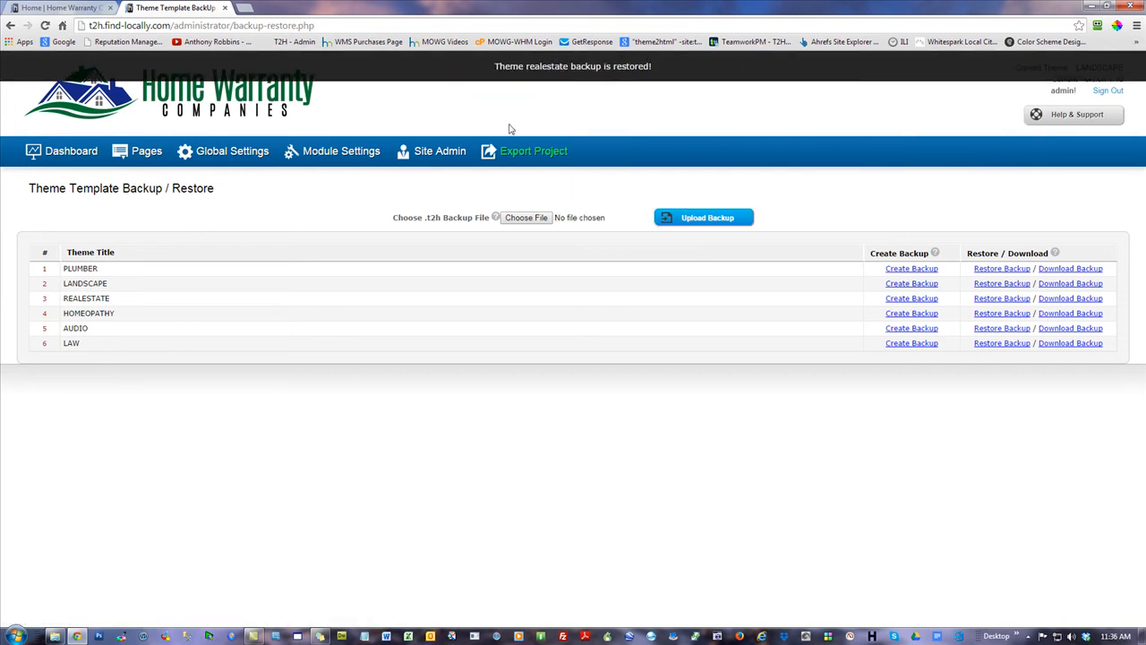
{"action": "left_click", "coordinate": [86, 154]}
{"action": "left_click", "coordinate": [218, 291]}
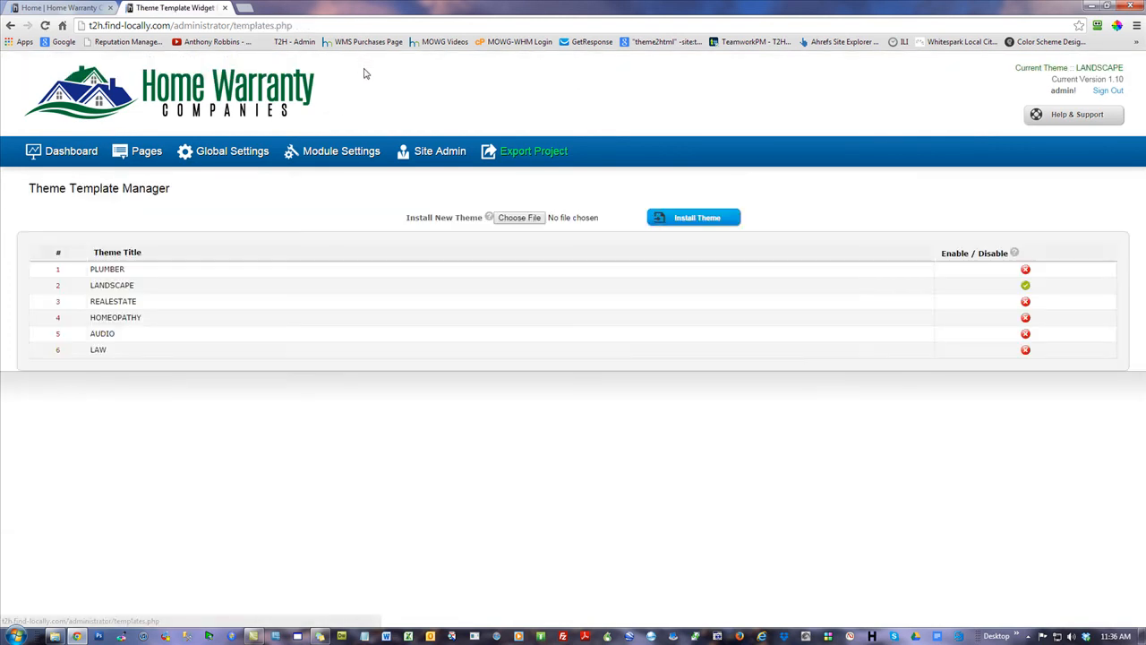
Enable the REALESTATE theme and reload the live site to see the Envirosafe Pest Control layout
{"action": "left_click", "coordinate": [1025, 302]}
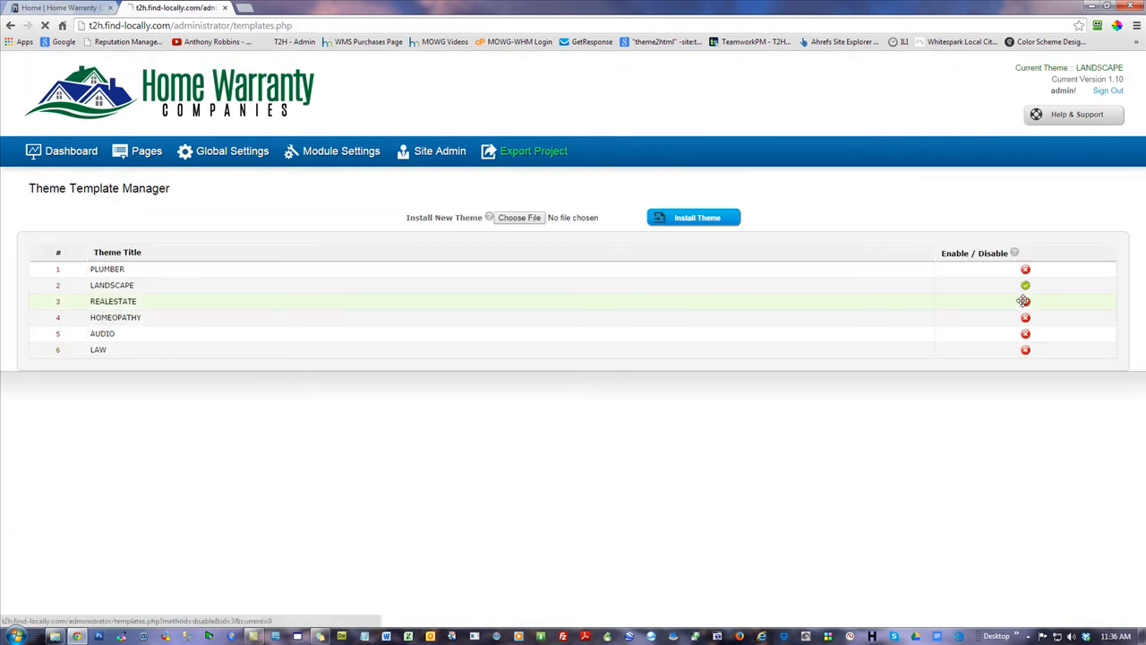
{"action": "left_click", "coordinate": [85, 7]}
{"action": "left_click", "coordinate": [45, 26]}
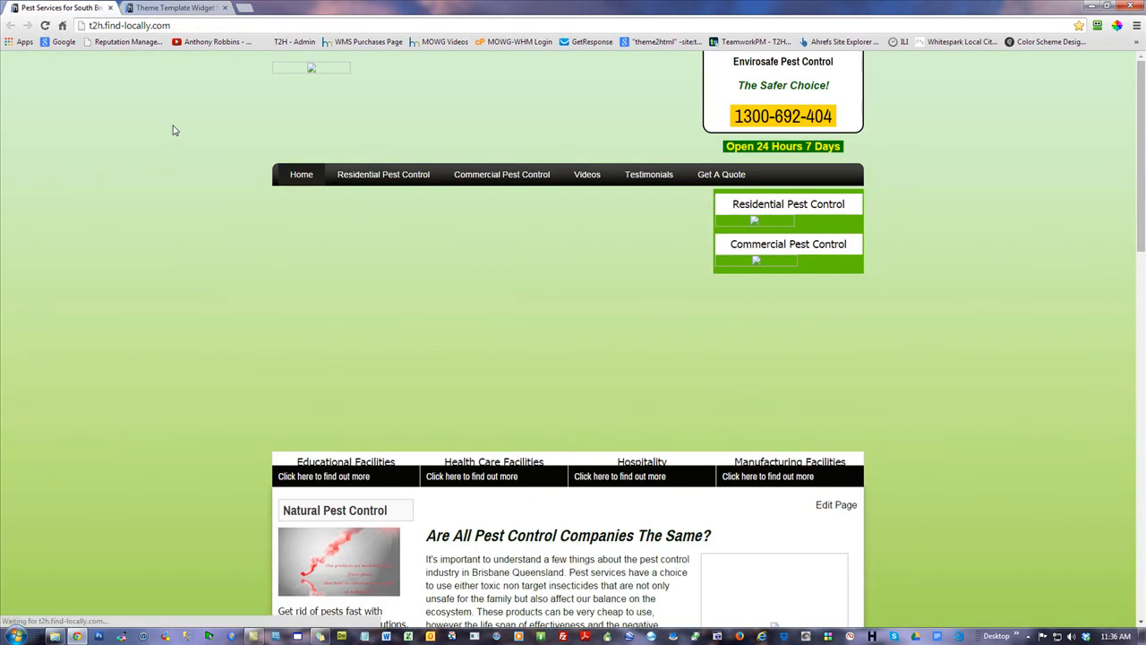
{"action": "scroll", "coordinate": [975, 425], "scroll_direction": "down", "scroll_amount": 6}
{"action": "scroll", "coordinate": [978, 430], "scroll_direction": "up", "scroll_amount": 6}
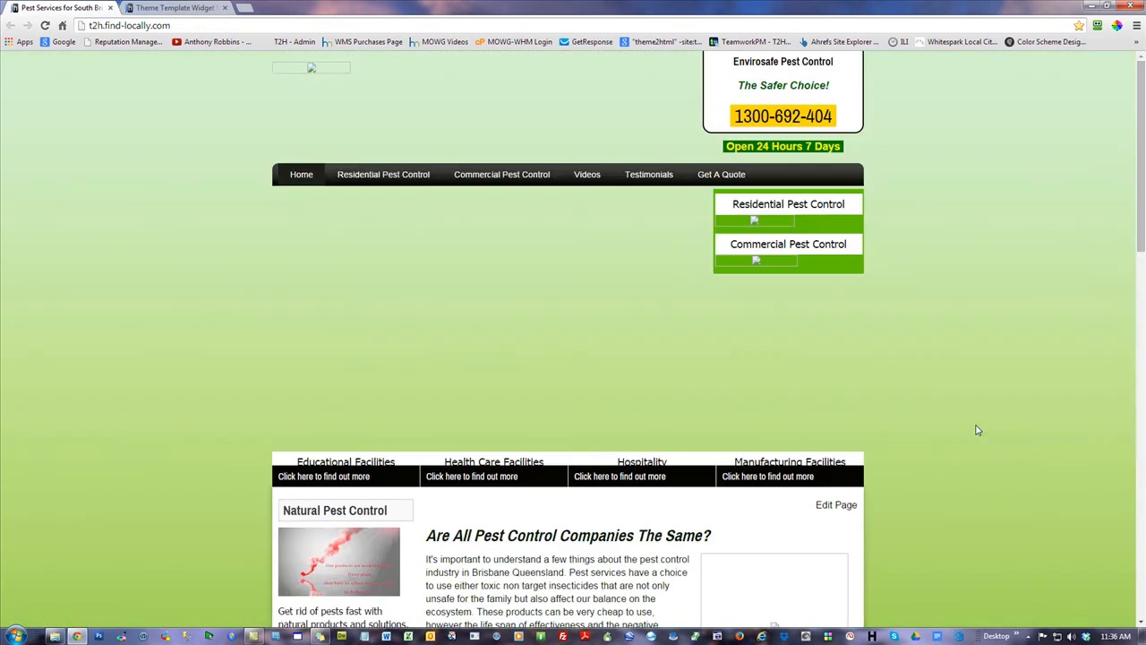
{"action": "left_click", "coordinate": [190, 7]}
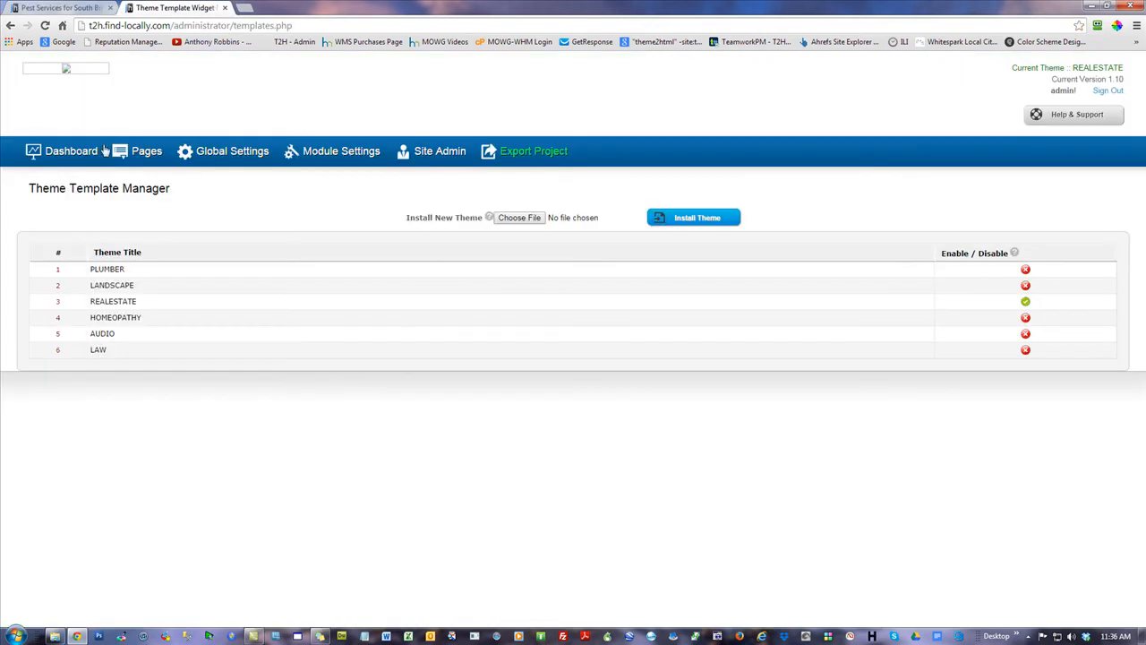
{"action": "left_click", "coordinate": [51, 153]}
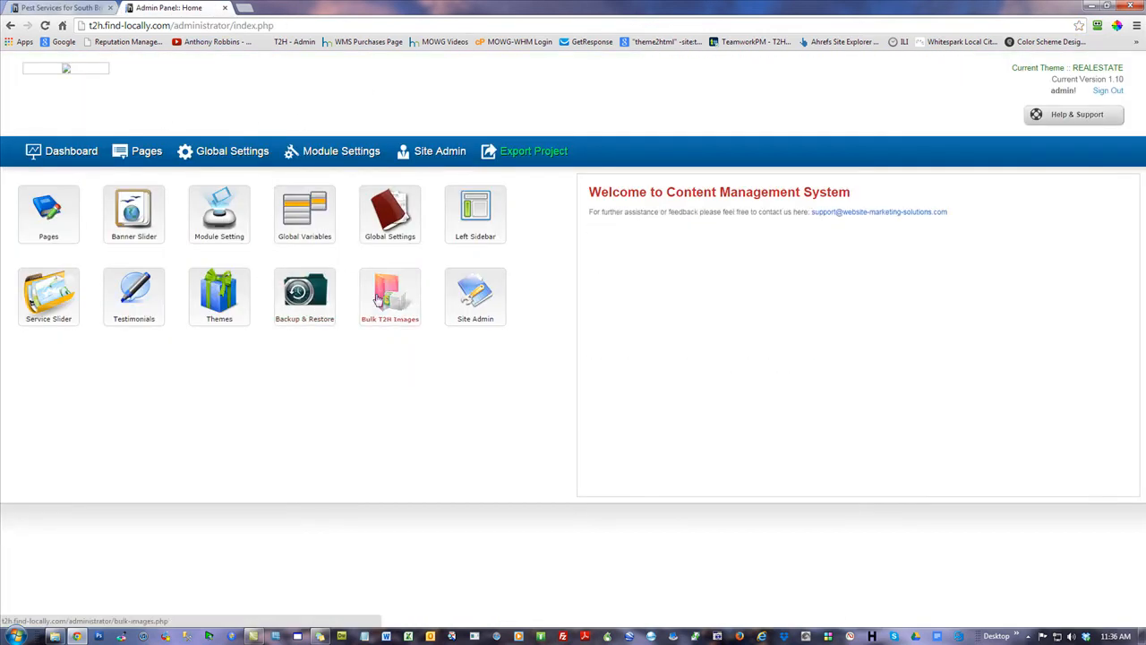
Import the images from Job-15_Envirosafe.zip via Bulk T2H Images
{"action": "left_click", "coordinate": [380, 299]}
{"action": "left_click", "coordinate": [506, 264]}
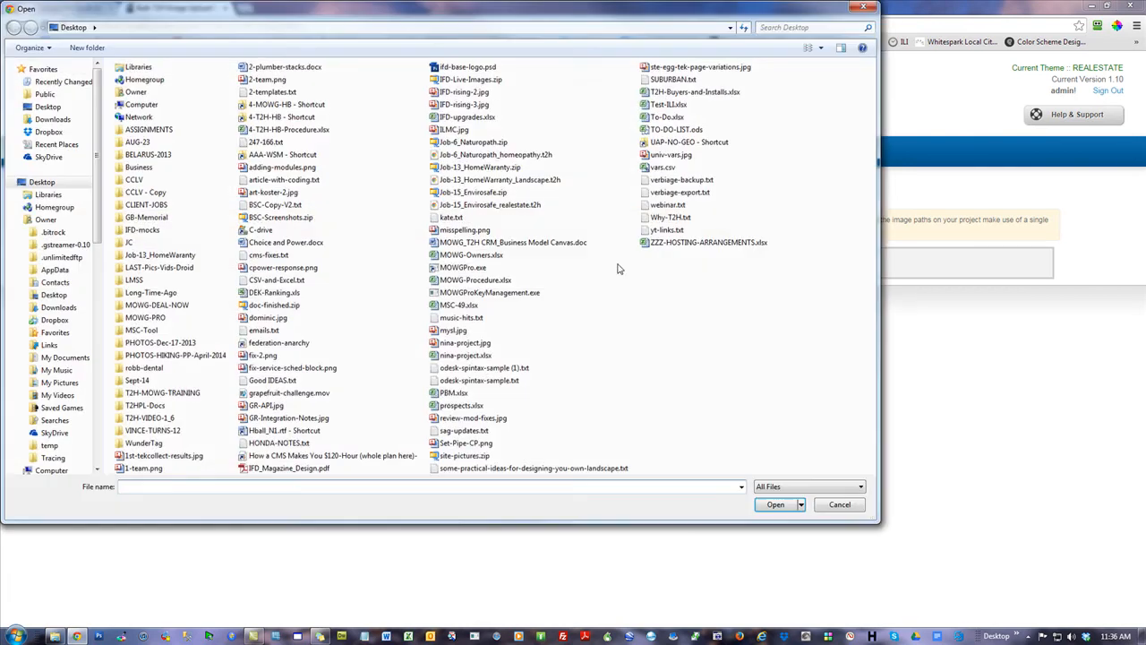
{"action": "double_click", "coordinate": [464, 194]}
{"action": "left_click", "coordinate": [674, 263]}
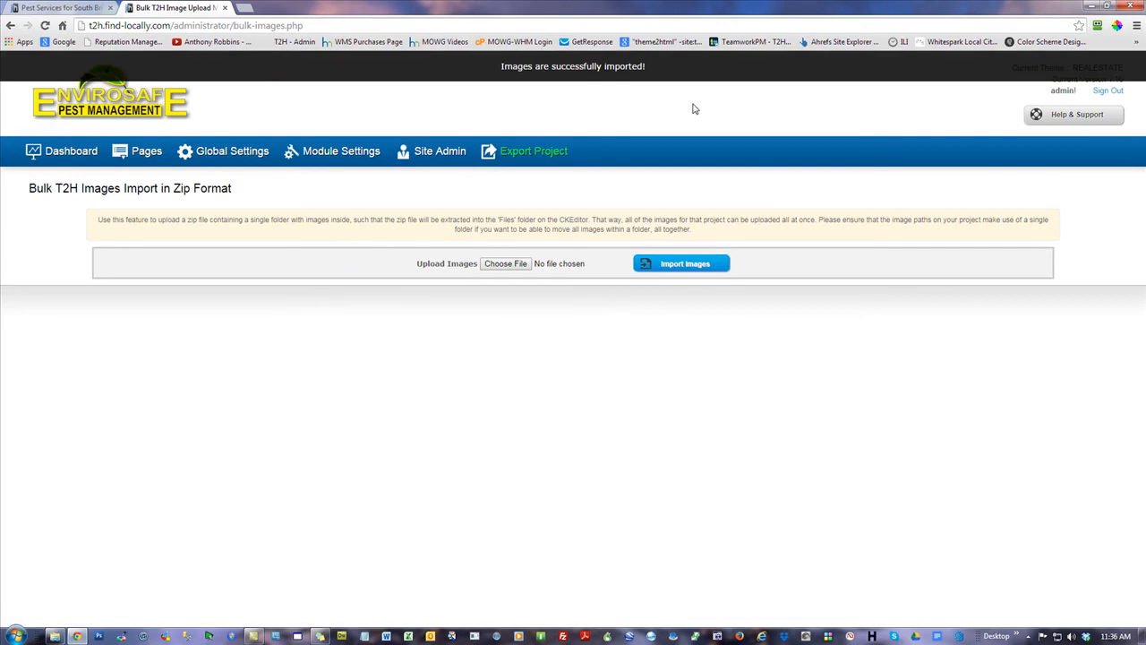
{"action": "left_click", "coordinate": [74, 158]}
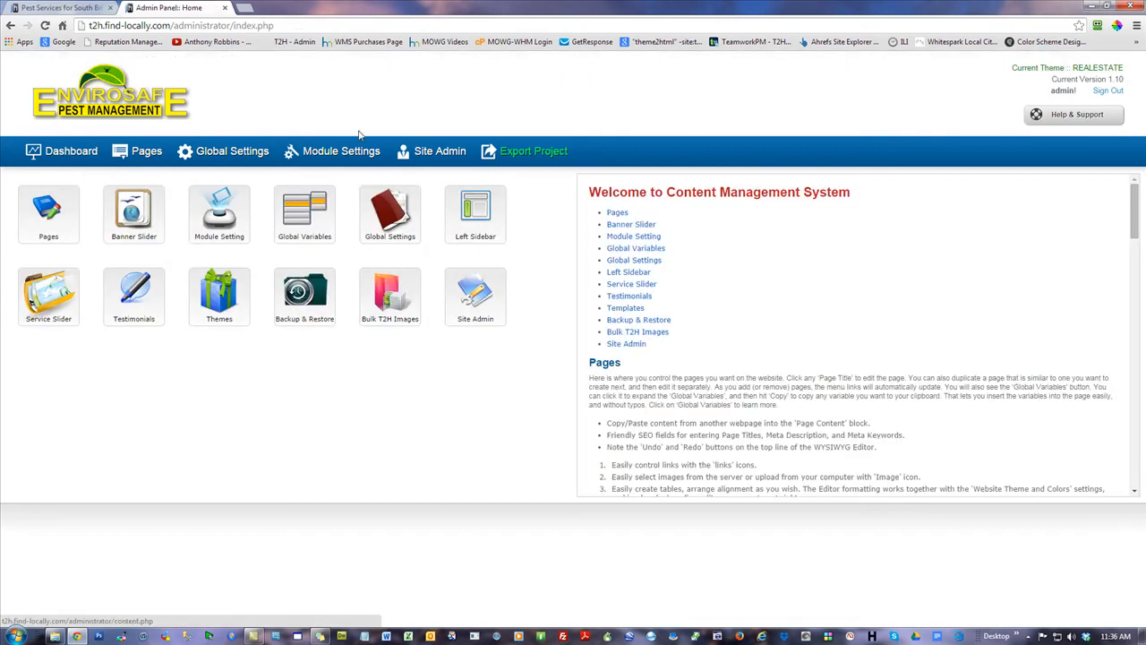
Reload the live site to show the Envirosafe images, then open the Export to HTML page
{"action": "left_click", "coordinate": [63, 9]}
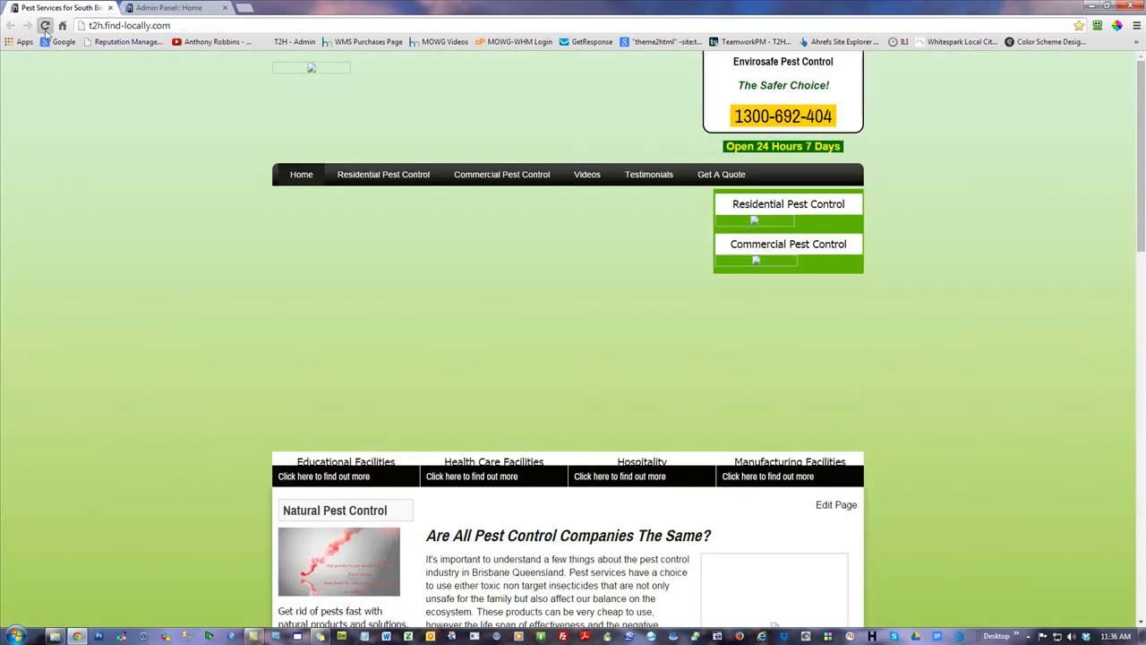
{"action": "left_click", "coordinate": [44, 27]}
{"action": "scroll", "coordinate": [1003, 288], "scroll_direction": "down", "scroll_amount": 4}
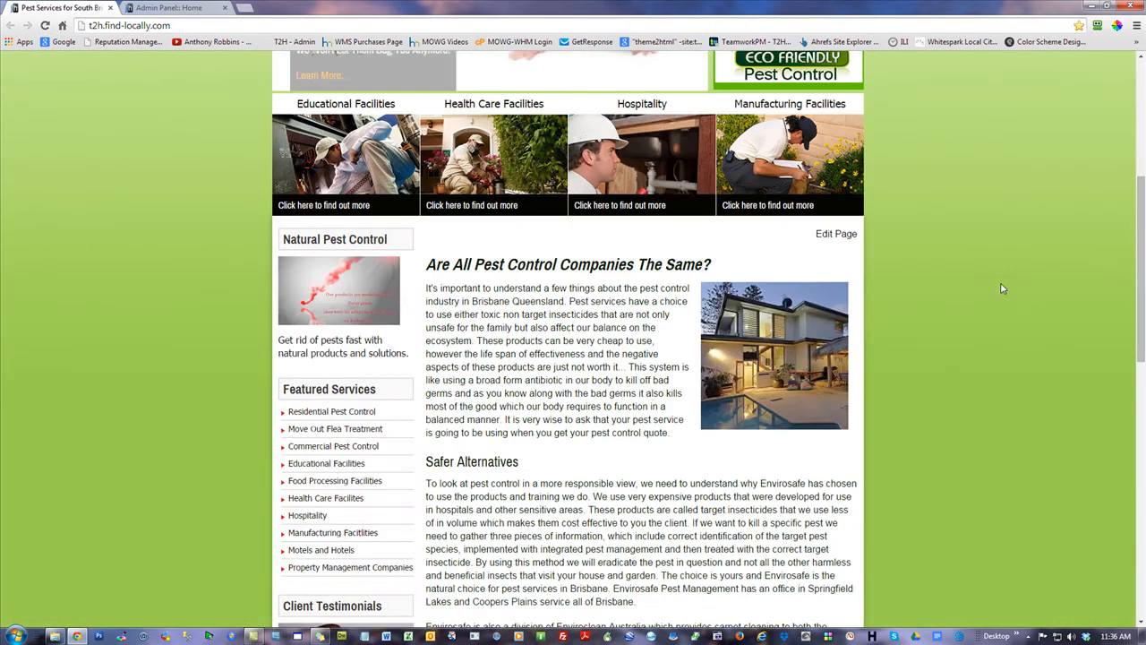
{"action": "left_click_drag", "start_coordinate": [1141, 230], "coordinate": [1141, 109]}
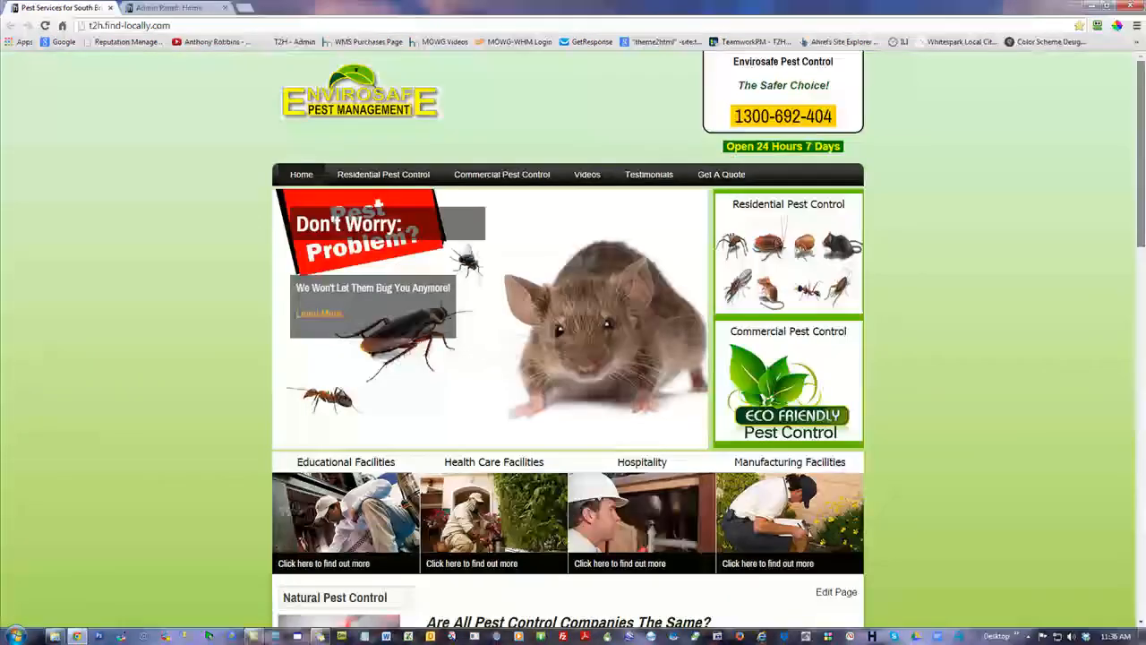
{"action": "left_click", "coordinate": [205, 8]}
{"action": "left_click", "coordinate": [528, 154]}
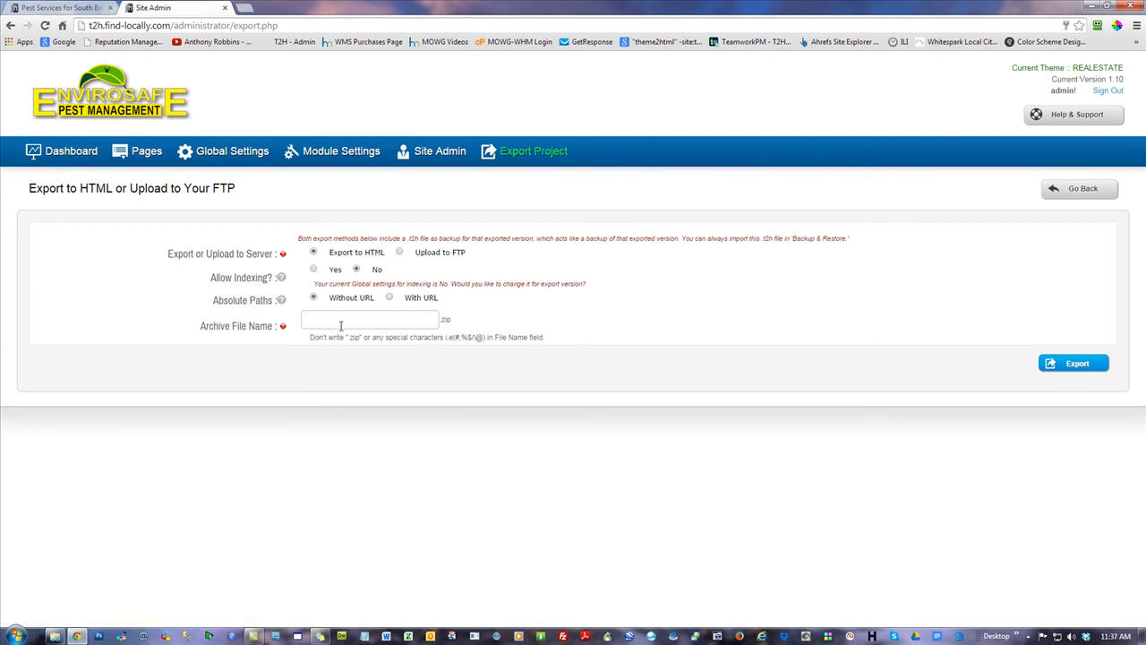
Preview the Upload to FTP export form, then go back to the home dashboard
{"action": "left_click", "coordinate": [400, 253]}
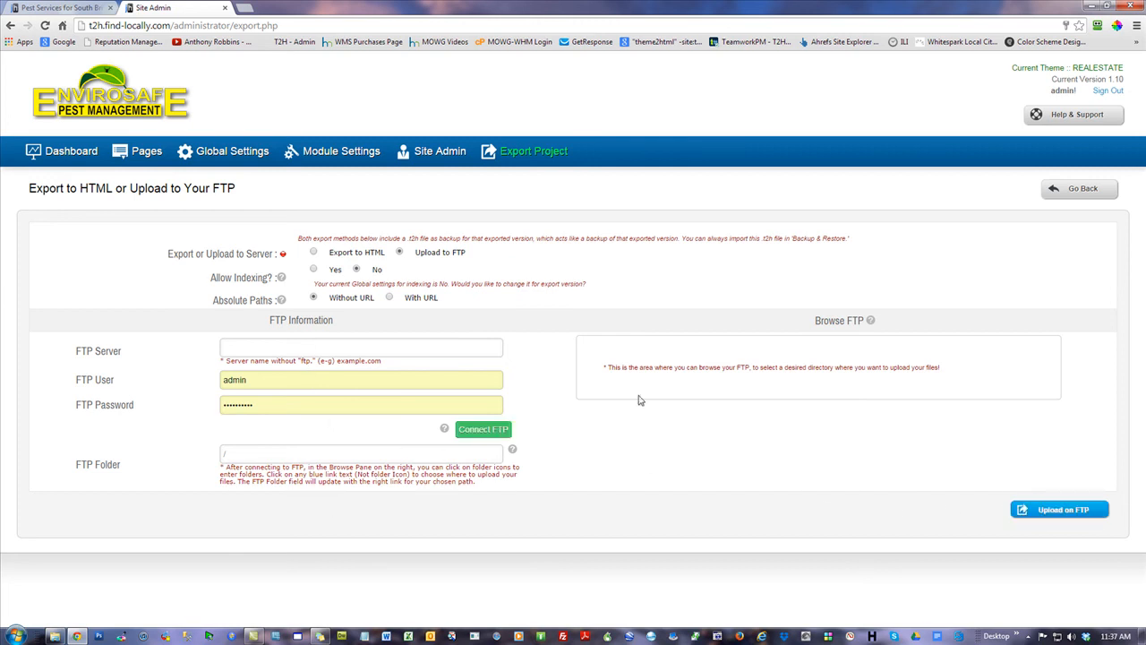
{"action": "left_click", "coordinate": [65, 154]}
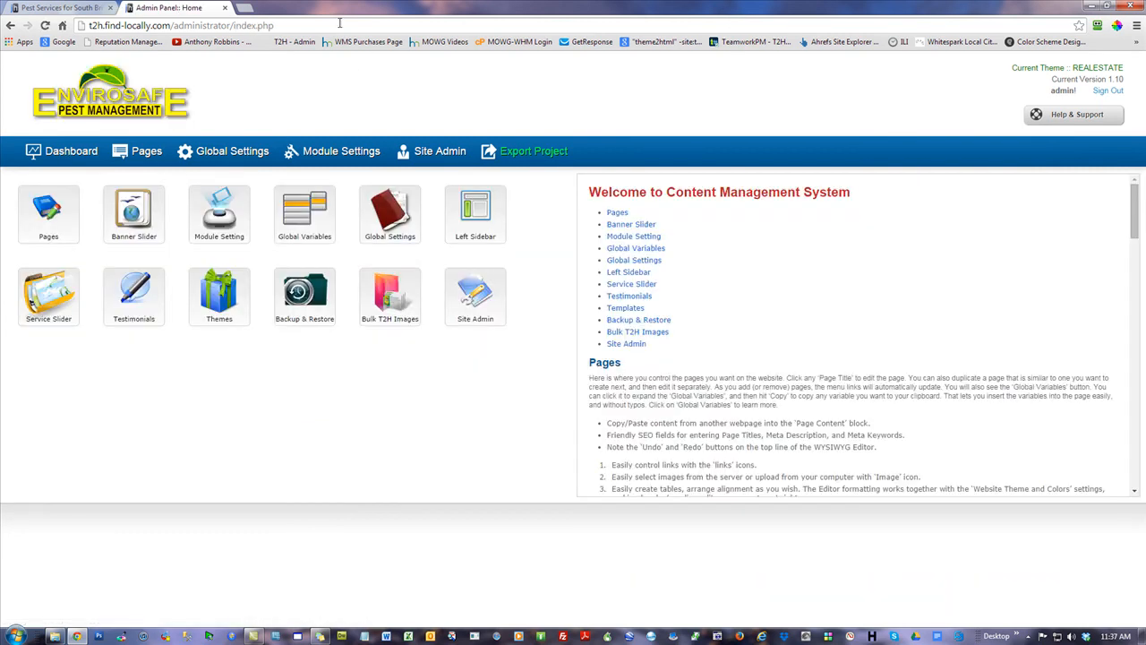
Upload and restore the Job-6_Naturopath_homeopathy.t2h theme backup on the Backup & Restore page
{"action": "left_click_drag", "start_coordinate": [341, 6], "coordinate": [1122, 28]}
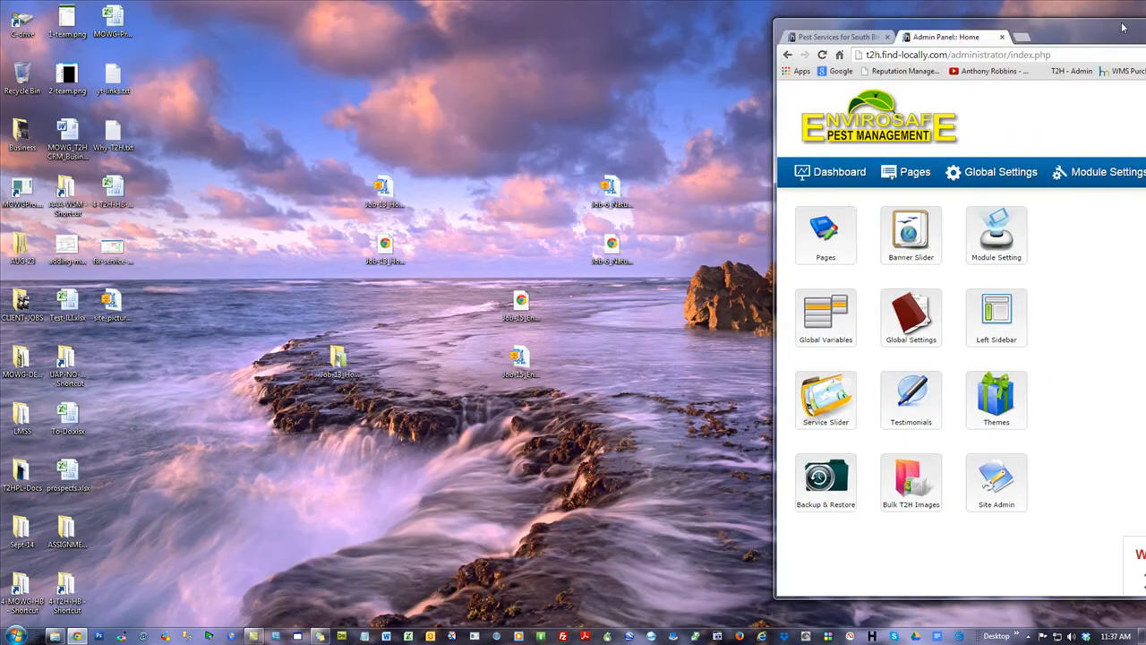
{"action": "double_click", "coordinate": [1122, 28]}
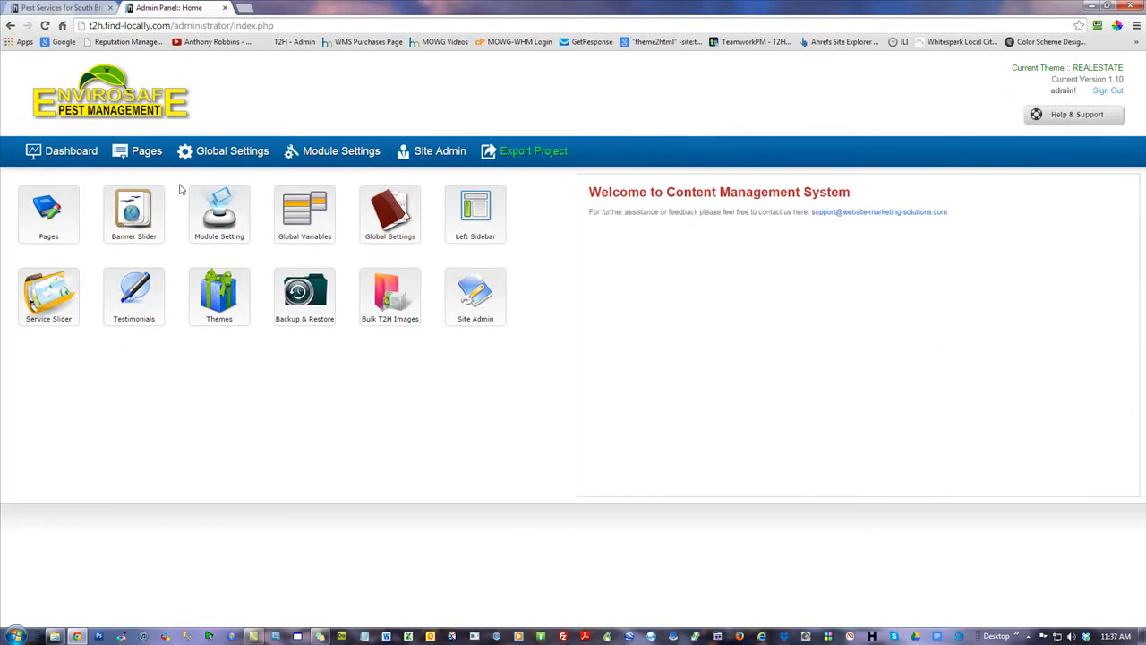
{"action": "left_click", "coordinate": [304, 295]}
{"action": "left_click", "coordinate": [529, 221]}
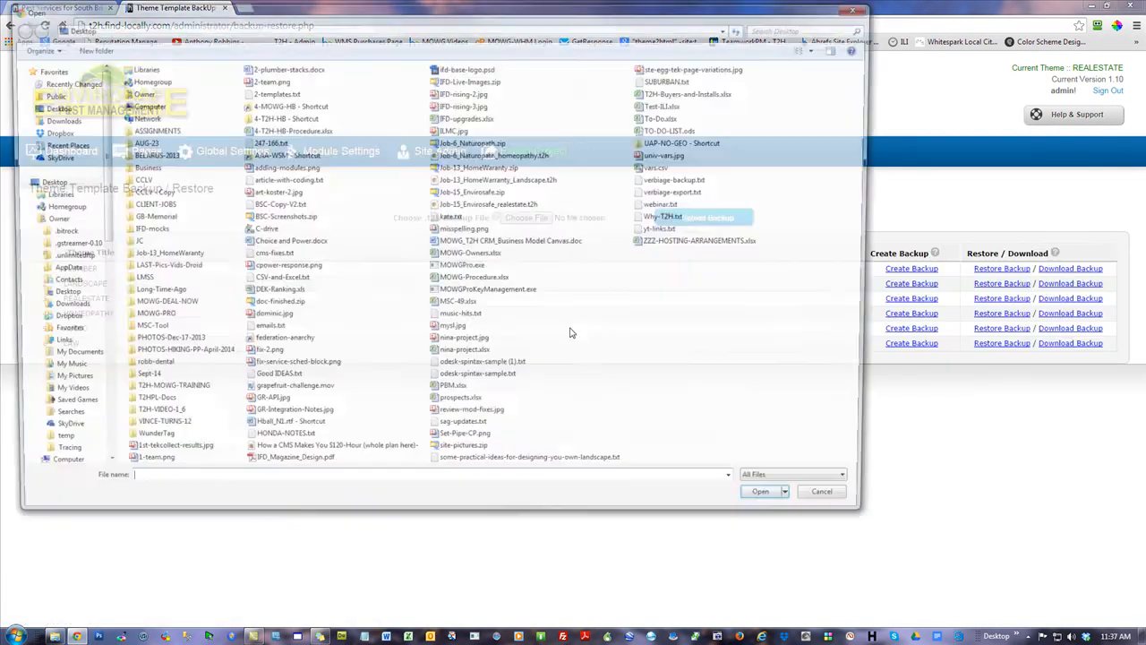
{"action": "double_click", "coordinate": [484, 154]}
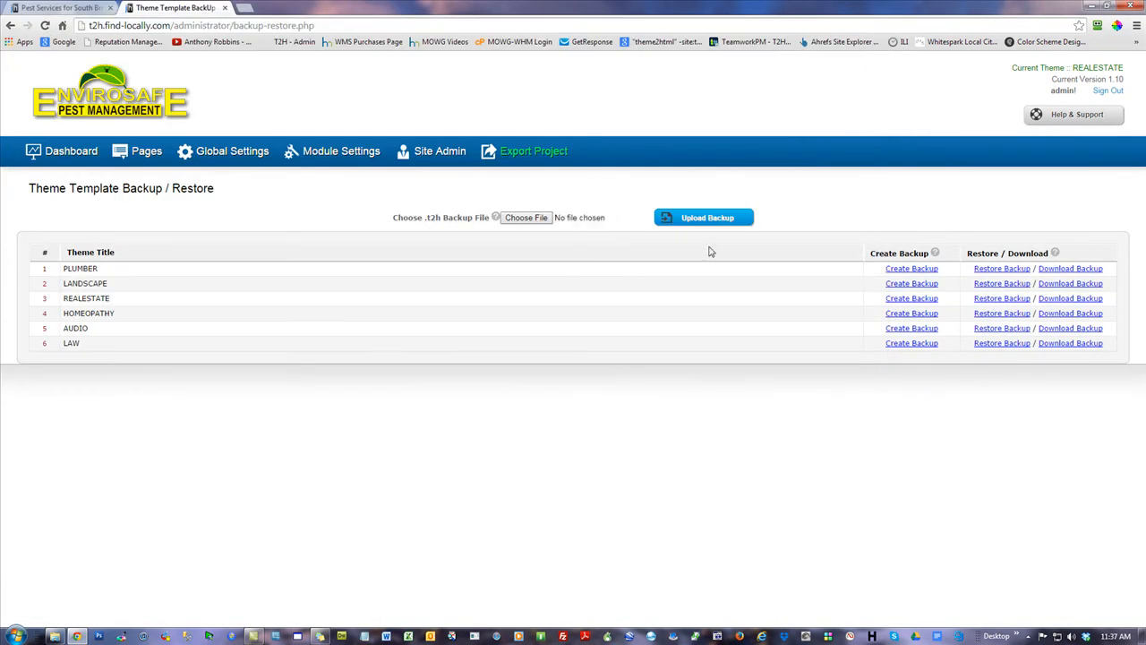
{"action": "left_click", "coordinate": [721, 218]}
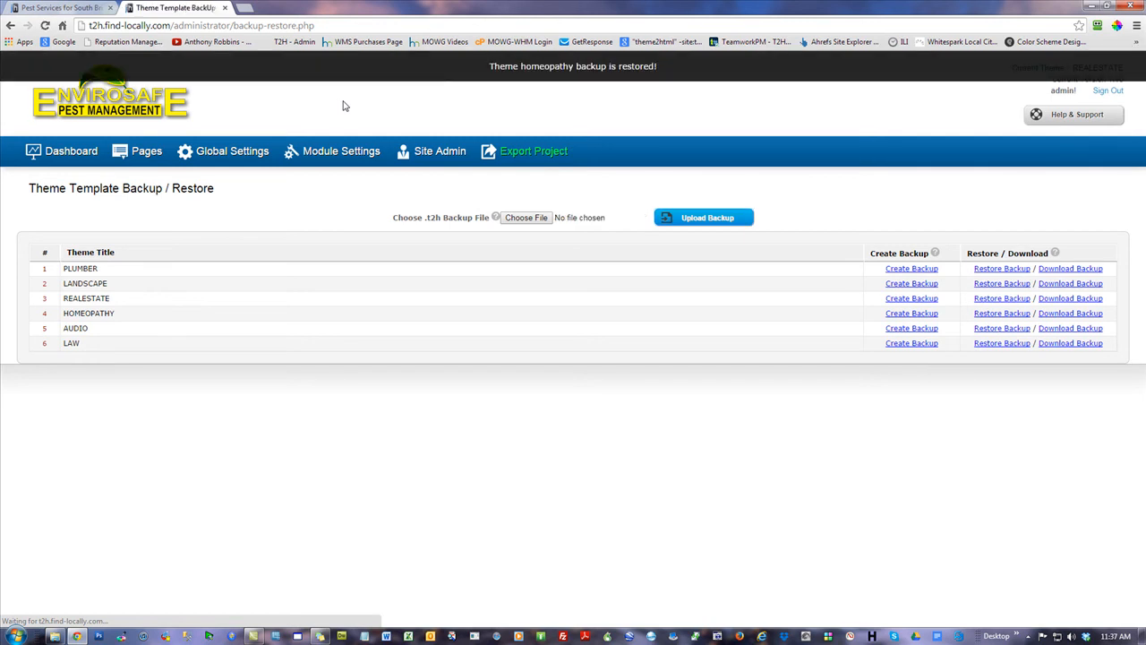
Make HOMEOPATHY the active theme in the Theme Template Manager
{"action": "left_click", "coordinate": [72, 152]}
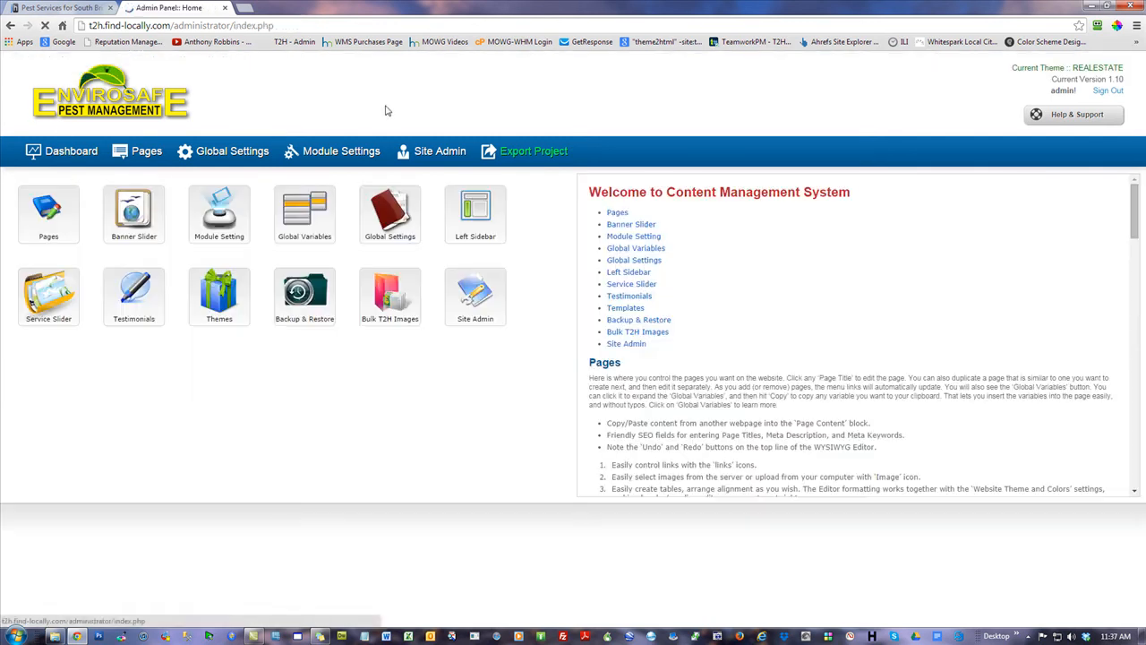
{"action": "left_click", "coordinate": [219, 296]}
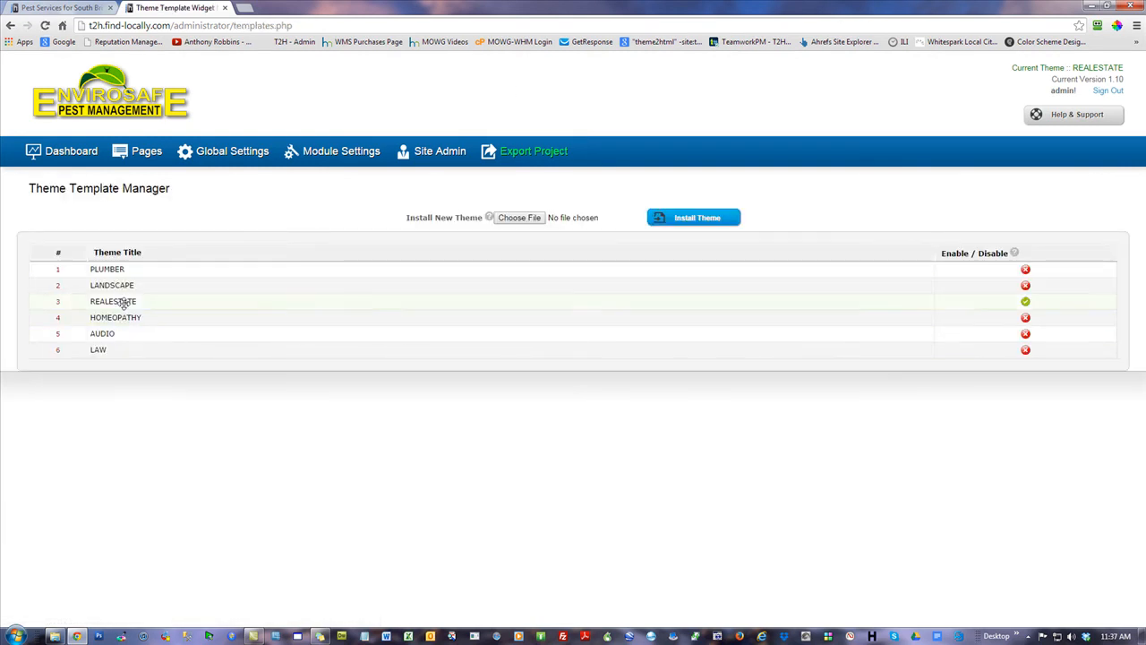
{"action": "left_click", "coordinate": [1026, 319]}
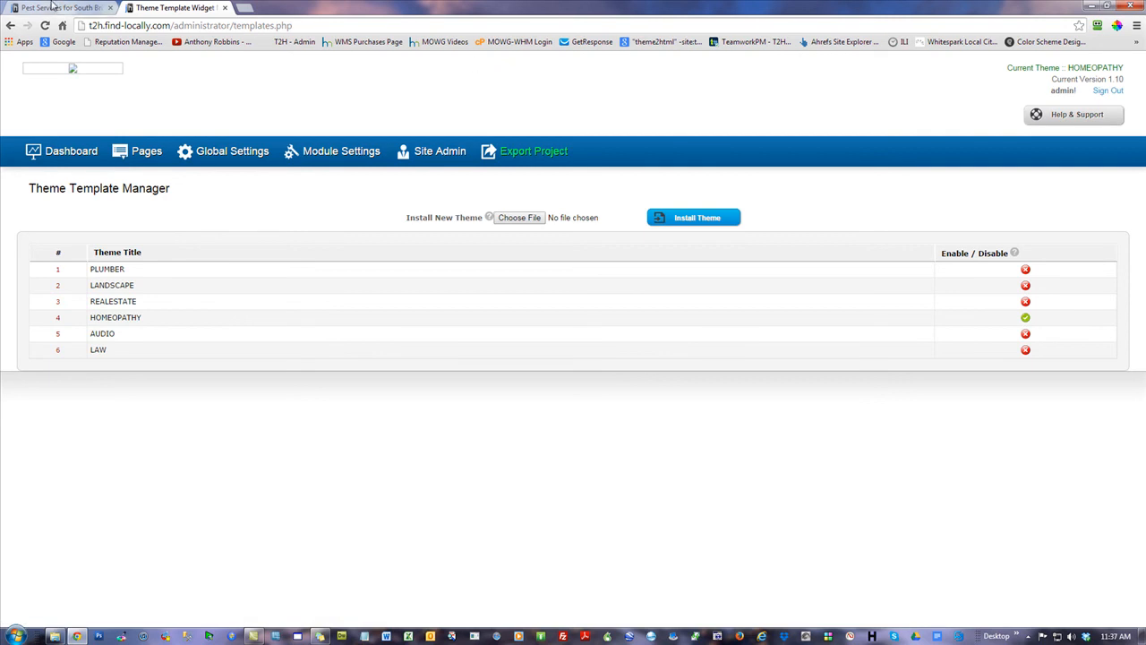
Import the images from Job-6_Naturopath.zip via Bulk T2H Images
{"action": "left_click", "coordinate": [63, 151]}
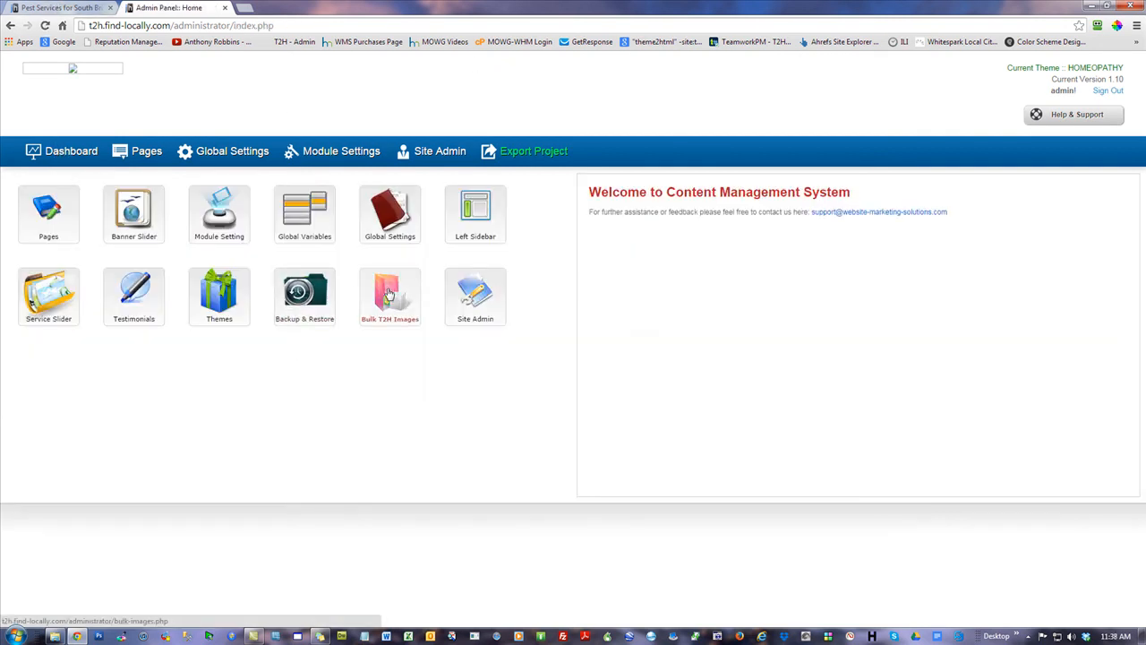
{"action": "left_click", "coordinate": [390, 294]}
{"action": "left_click", "coordinate": [557, 263]}
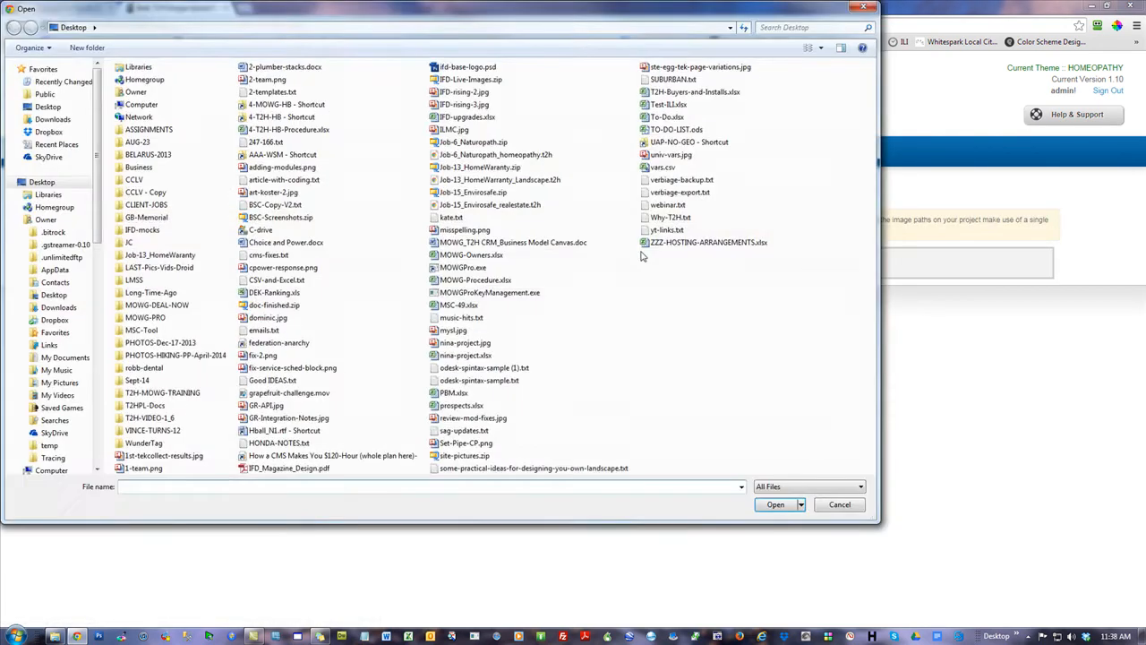
{"action": "double_click", "coordinate": [472, 142]}
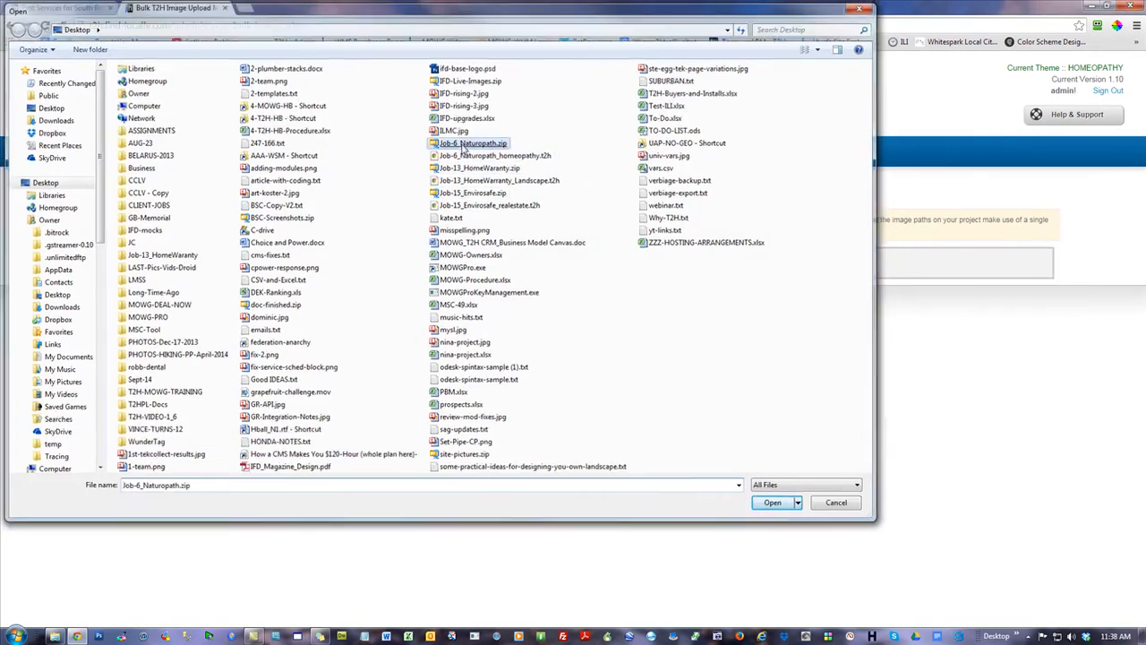
{"action": "left_click", "coordinate": [686, 267]}
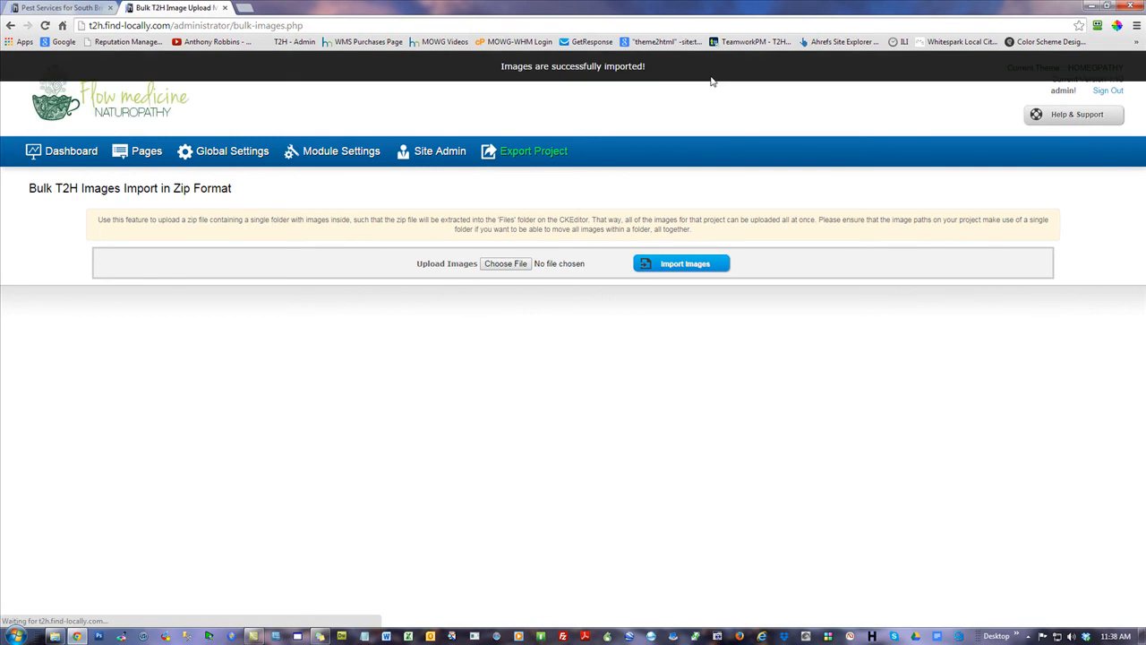
{"action": "left_click", "coordinate": [63, 151]}
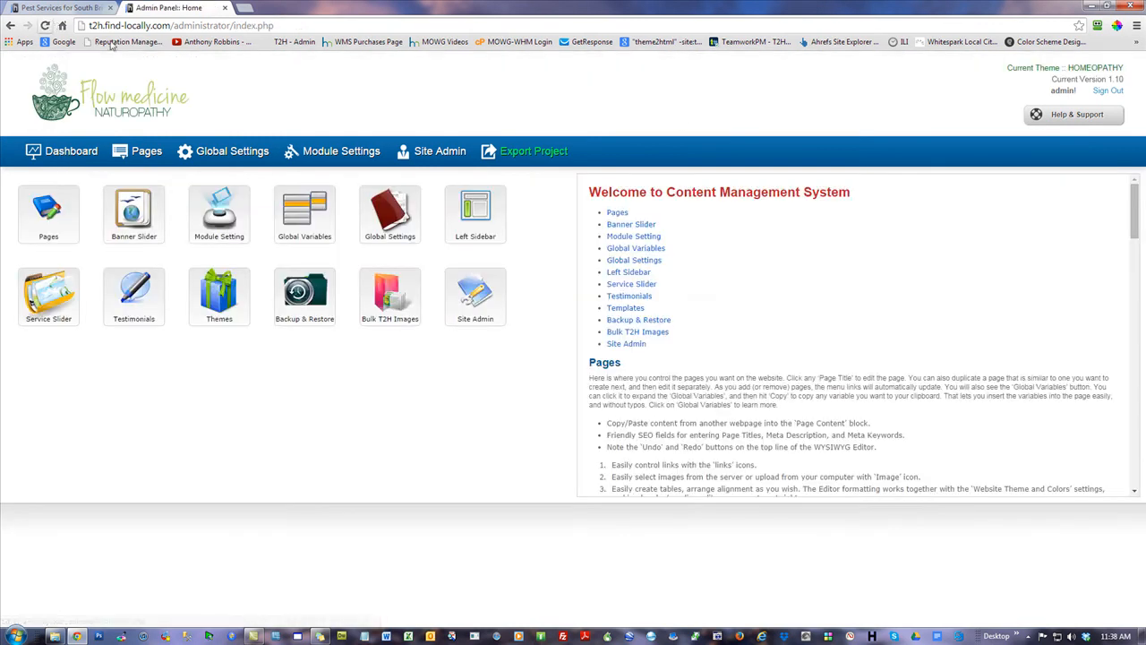
Open the live Home page from Pages and scroll through the Flow Medicine Naturopathy site
{"action": "left_click", "coordinate": [143, 150]}
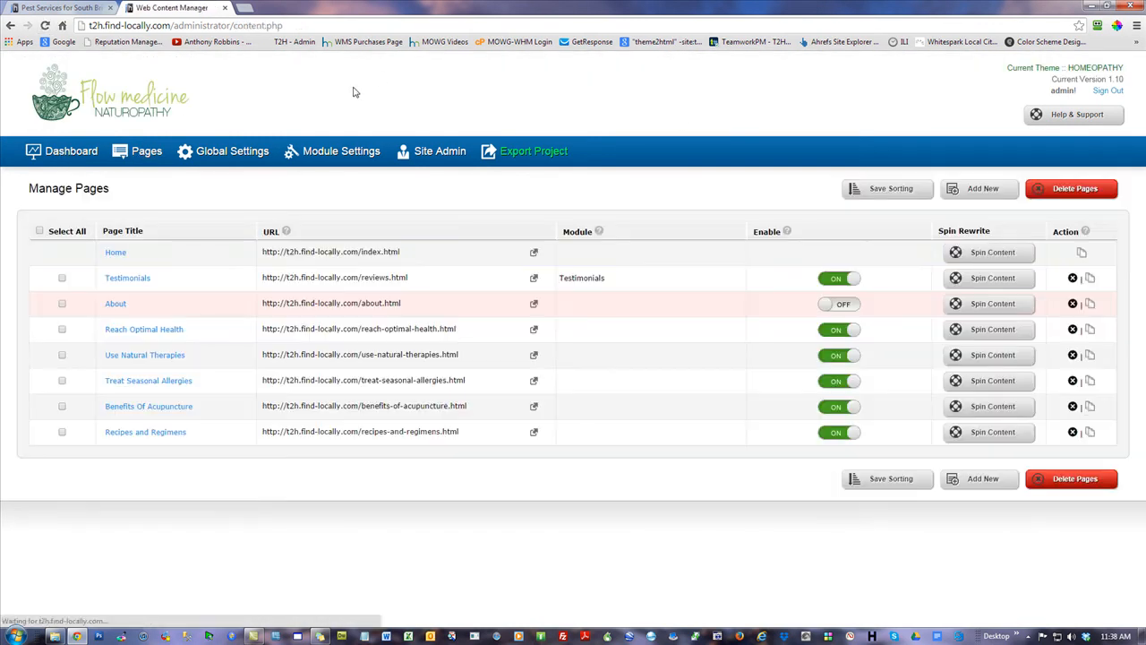
{"action": "left_click", "coordinate": [534, 252]}
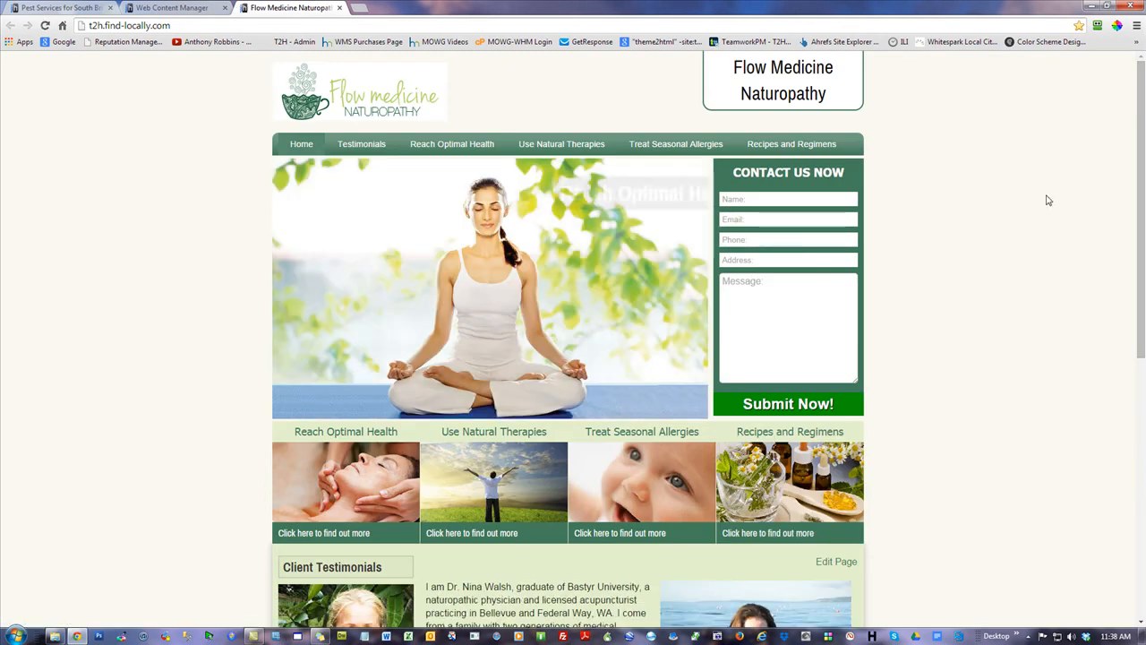
{"action": "scroll", "coordinate": [1143, 111], "scroll_direction": "down", "scroll_amount": 5}
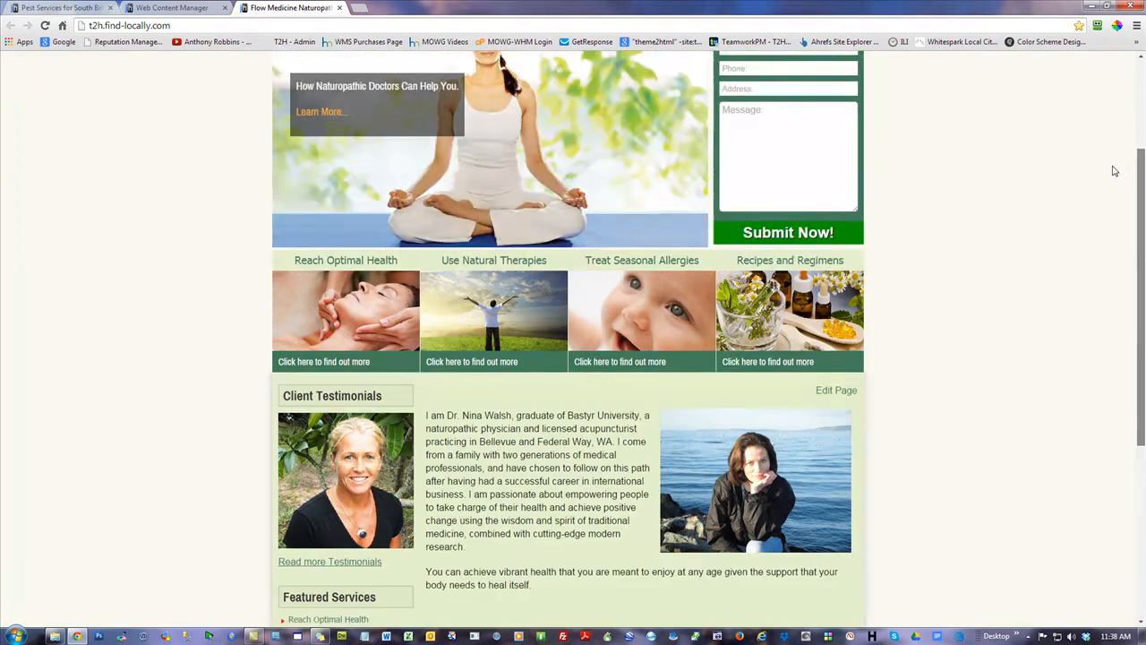
{"action": "scroll", "coordinate": [1142, 441], "scroll_direction": "up", "scroll_amount": 7}
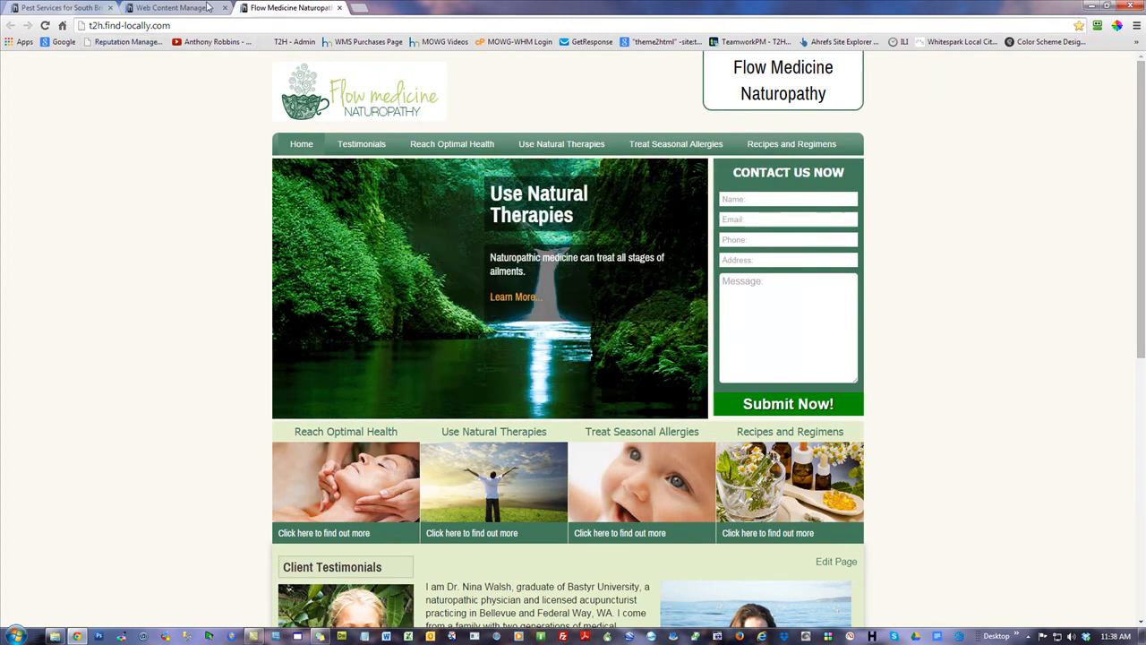
{"action": "left_click", "coordinate": [206, 8]}
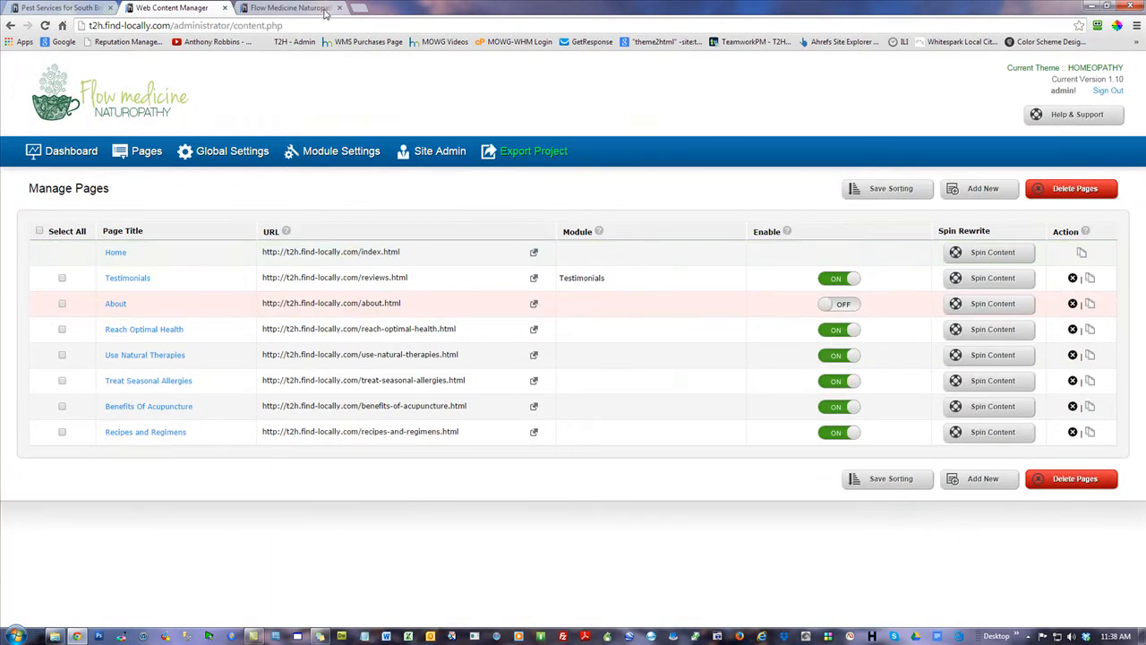
{"action": "left_click", "coordinate": [295, 8]}
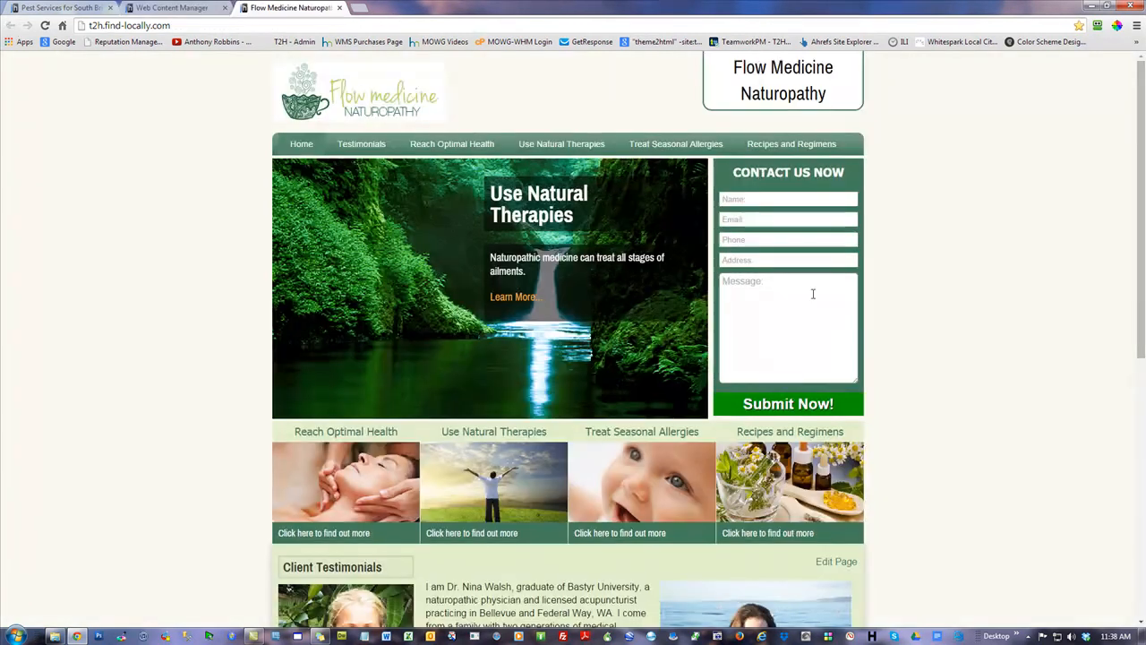
Open Website Theme and Colors and browse the Job-6, Job-13 and Job-15 image folders in CKFinder
{"action": "left_click", "coordinate": [839, 562]}
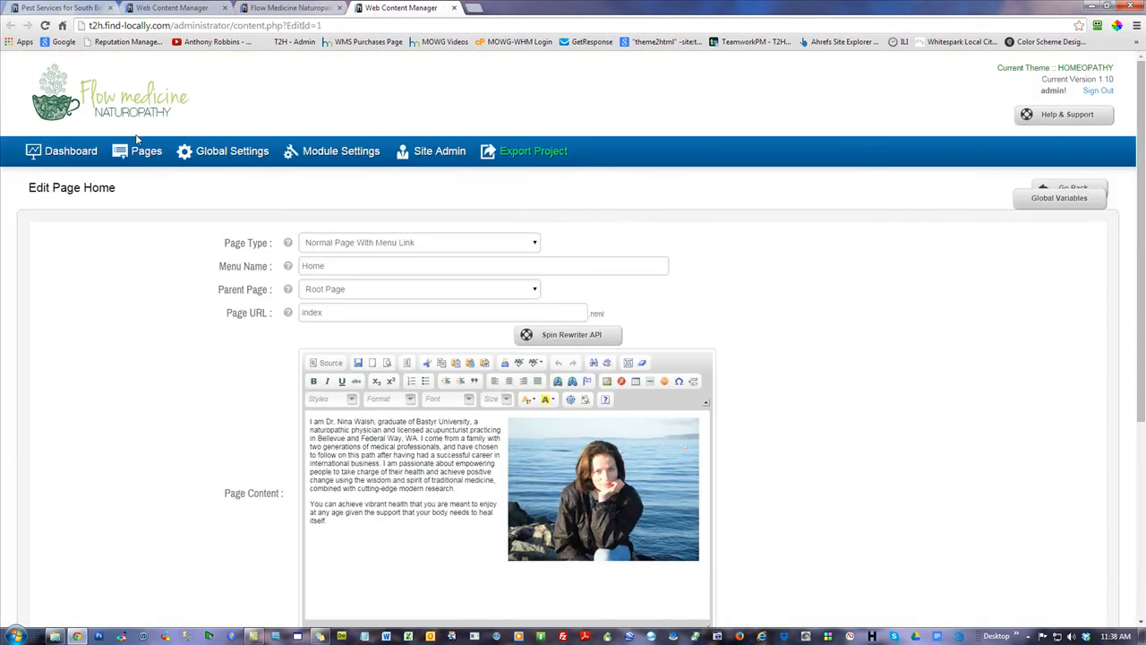
{"action": "left_click", "coordinate": [250, 154]}
{"action": "left_click", "coordinate": [94, 295]}
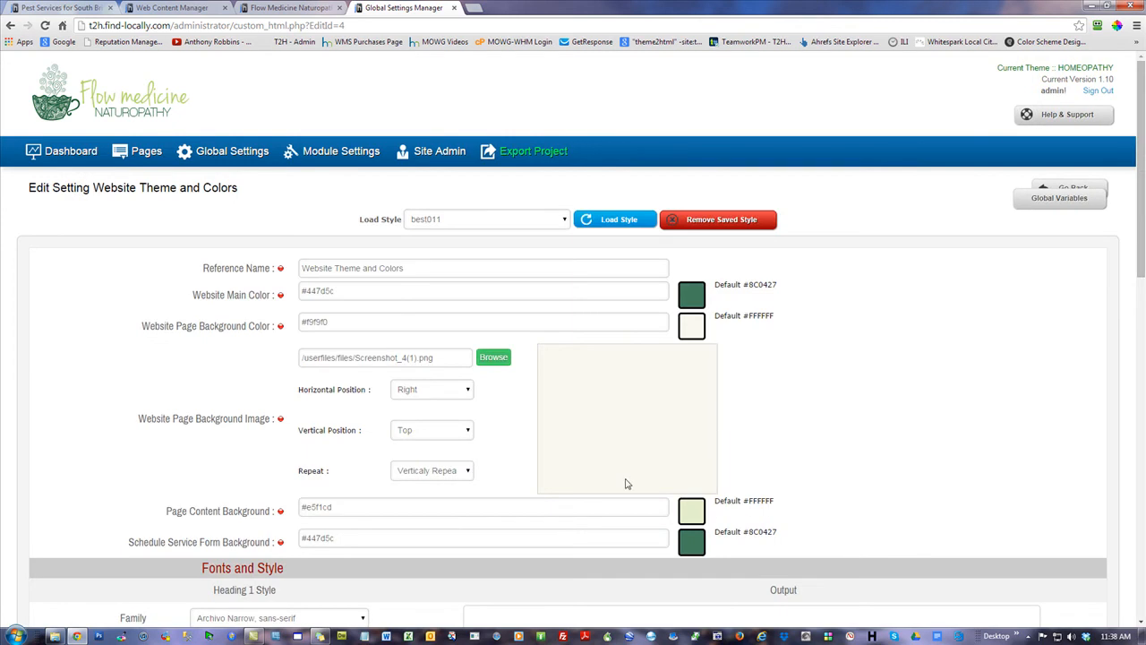
{"action": "left_click", "coordinate": [494, 357]}
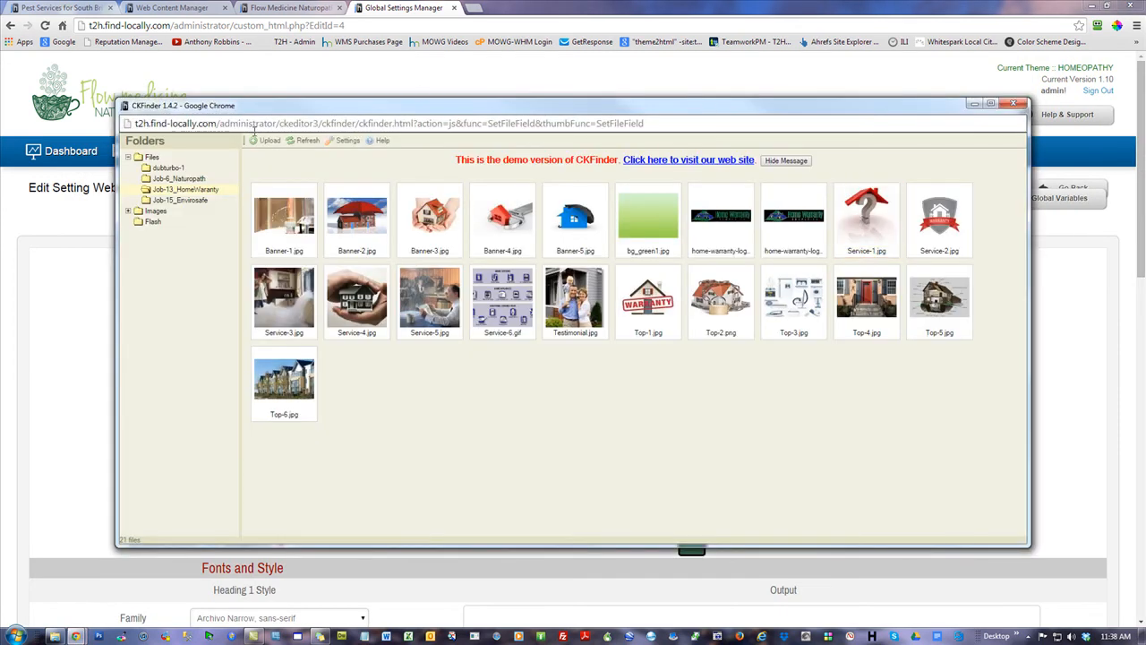
{"action": "left_click", "coordinate": [196, 182]}
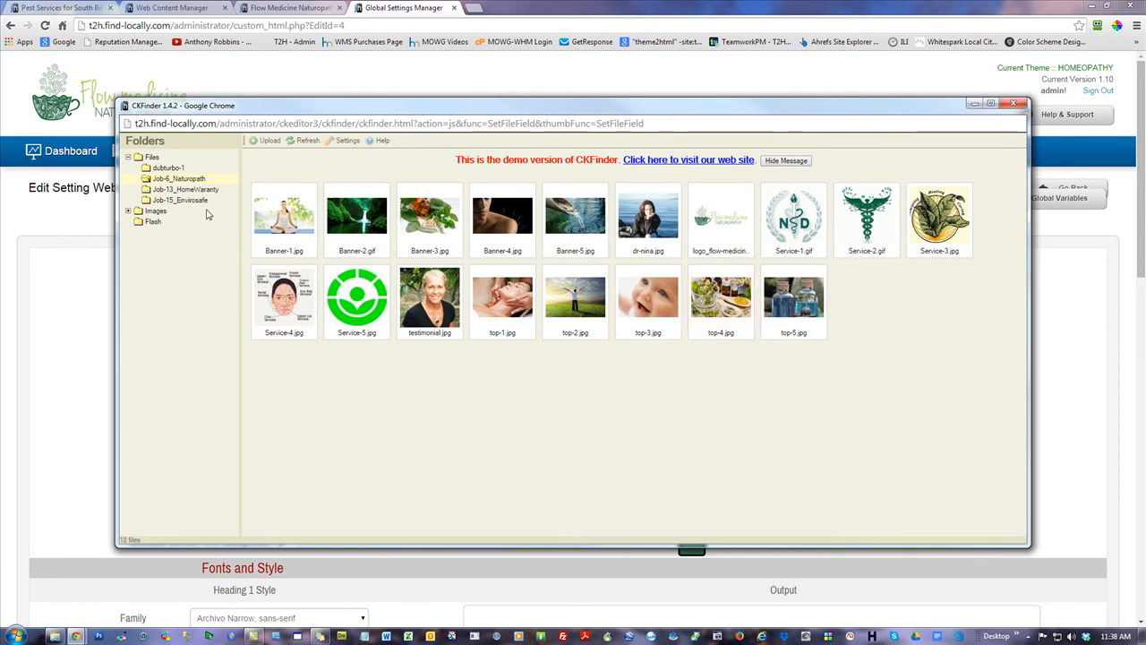
{"action": "left_click", "coordinate": [174, 190]}
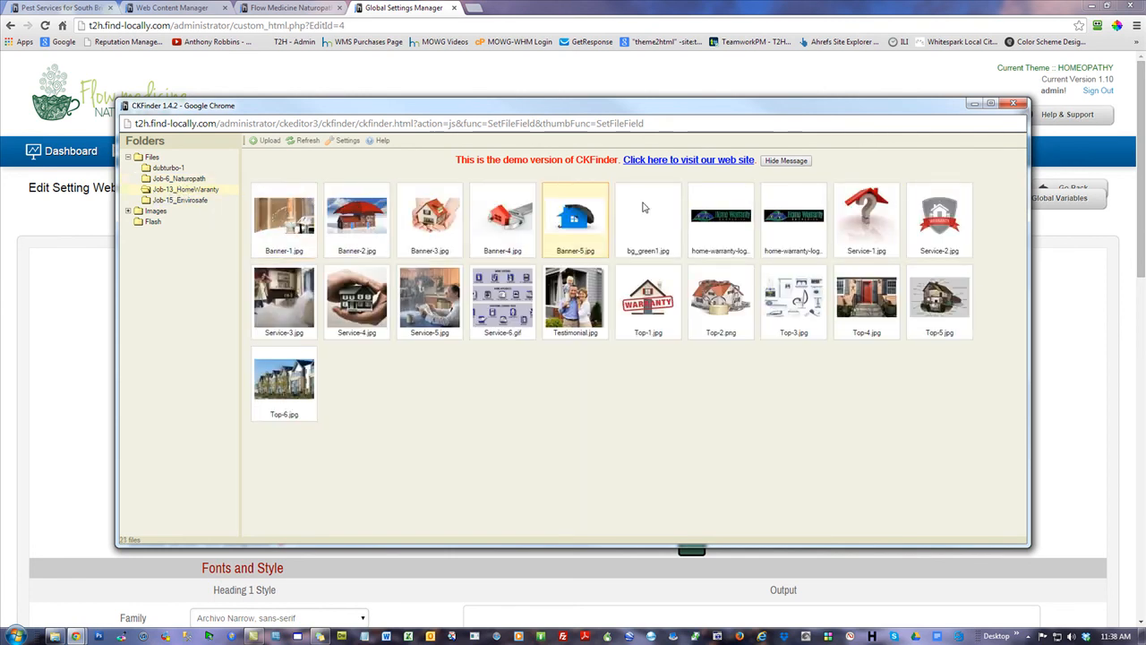
{"action": "left_click", "coordinate": [202, 200]}
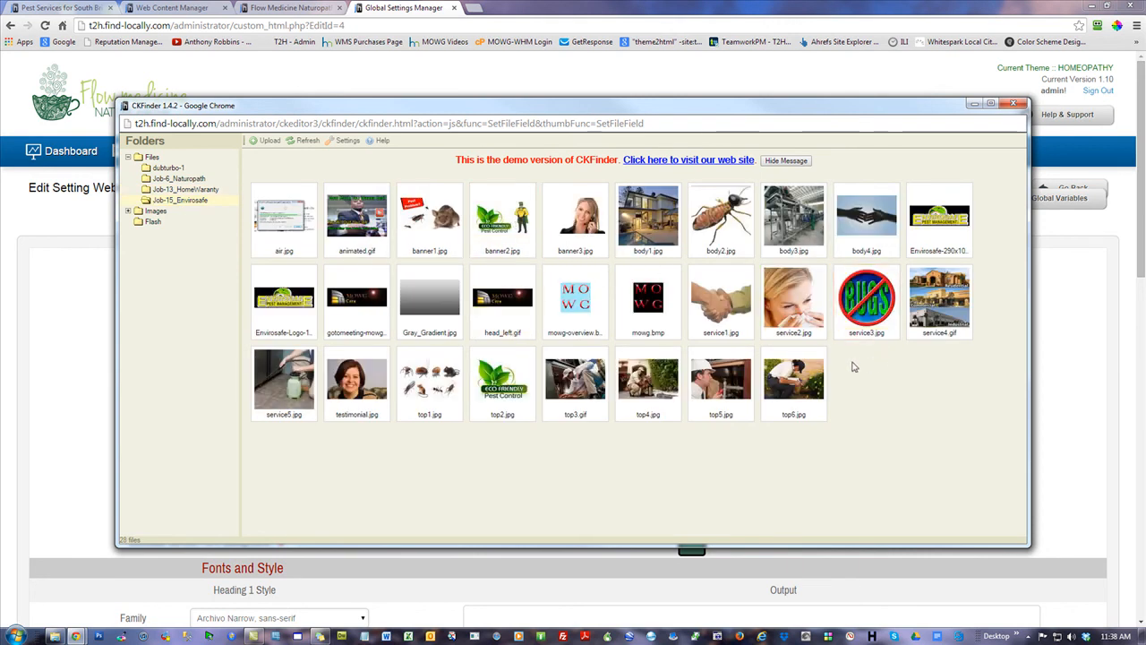
{"action": "left_click", "coordinate": [136, 157]}
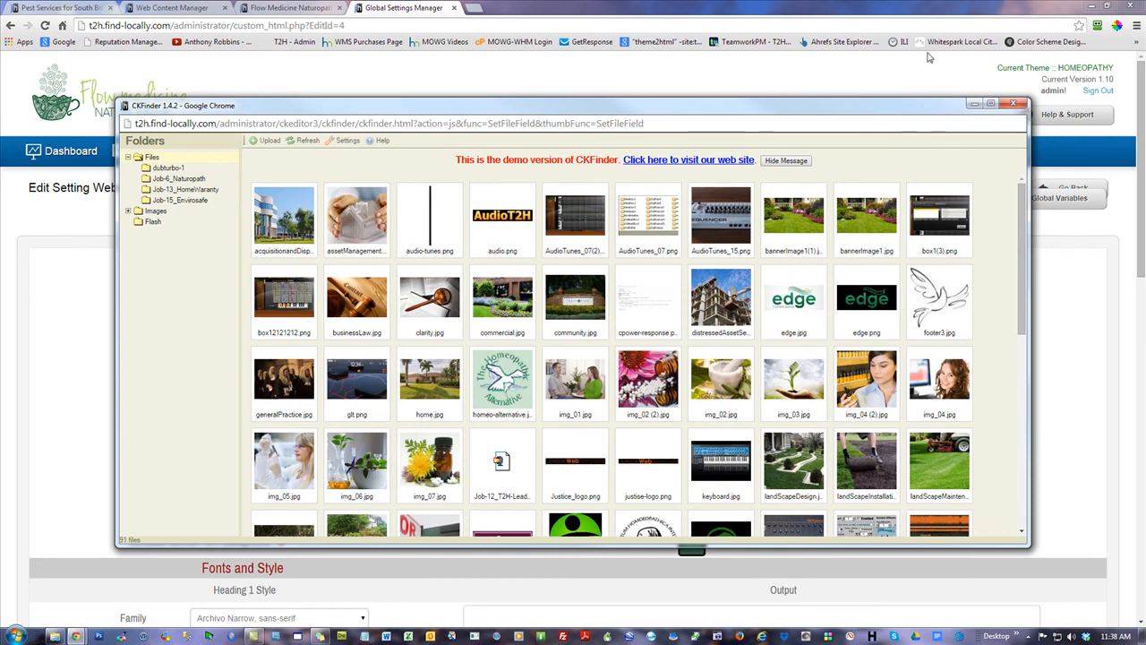
Close CKFinder and move Chrome aside to bring up site-pictures.zip's context menu
{"action": "left_click", "coordinate": [1014, 105]}
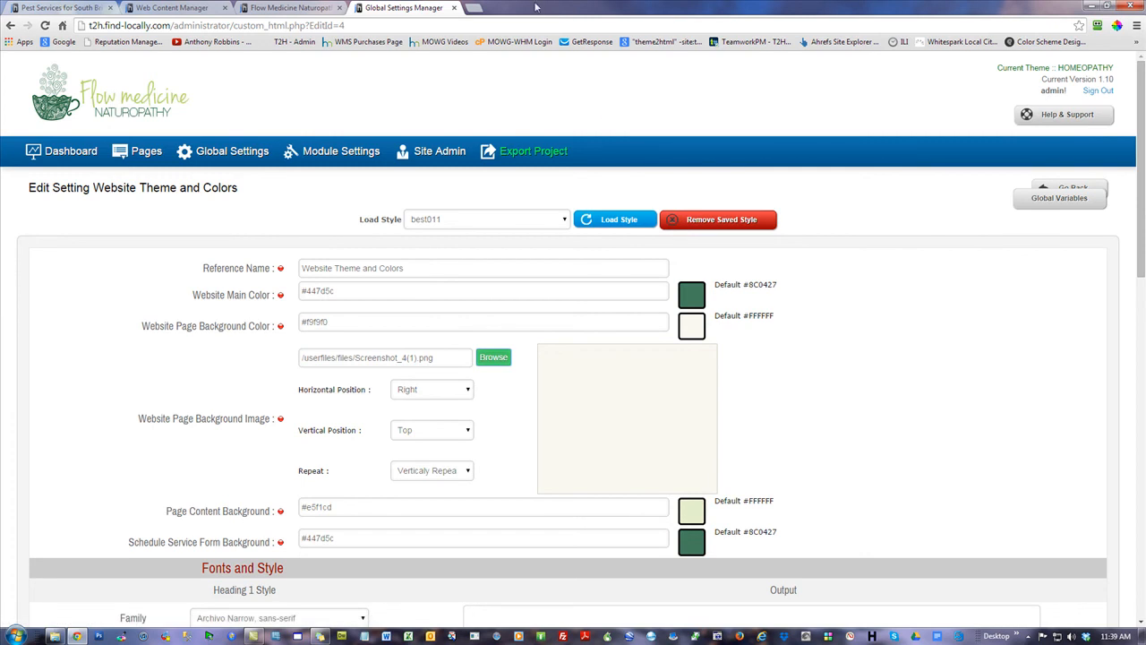
{"action": "left_click_drag", "start_coordinate": [535, 10], "coordinate": [980, 154]}
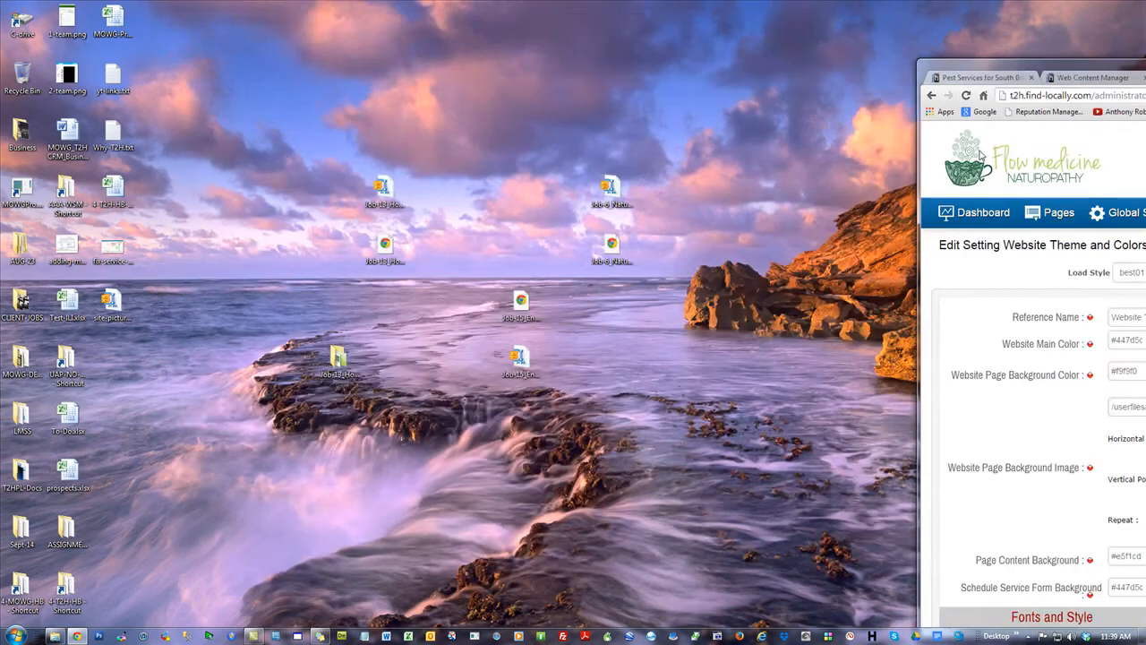
{"action": "right_click", "coordinate": [121, 304]}
Check that site-pictures.zip is 136 MB in its Properties, then bring Chrome back
{"action": "left_click", "coordinate": [155, 589]}
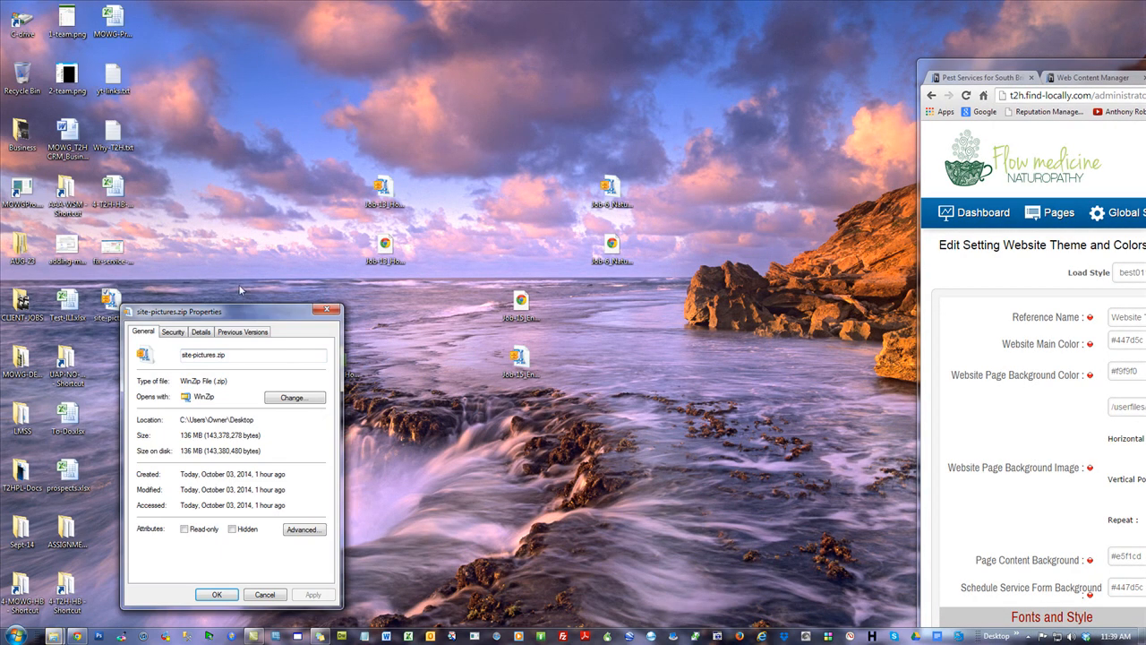
{"action": "left_click_drag", "start_coordinate": [230, 322], "coordinate": [319, 53]}
{"action": "left_click_drag", "start_coordinate": [292, 172], "coordinate": [271, 172]}
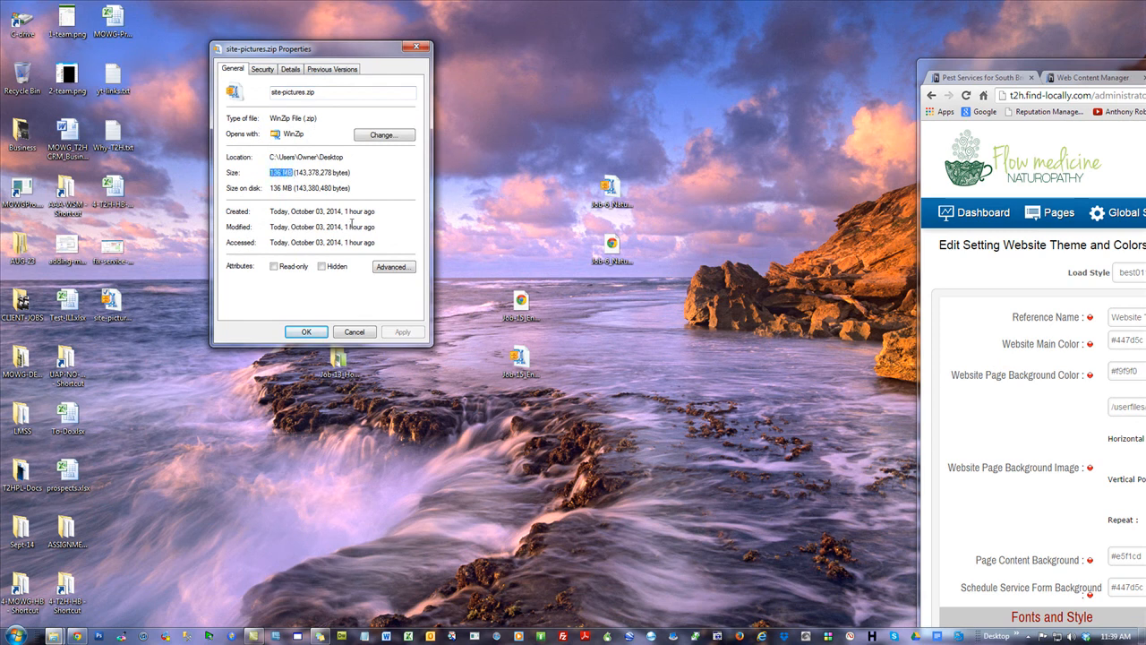
{"action": "left_click", "coordinate": [355, 333]}
{"action": "left_click_drag", "start_coordinate": [1057, 65], "coordinate": [299, 8]}
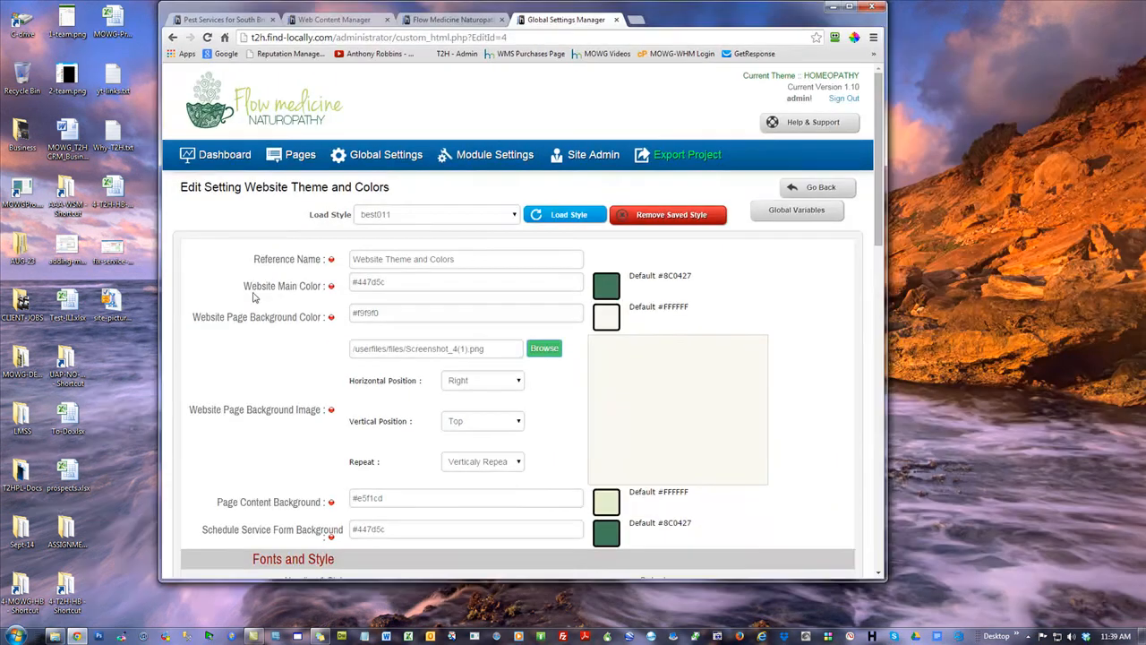
Maximize Chrome and reopen the CKFinder image library from Website Theme and Colors
{"action": "left_click", "coordinate": [852, 7]}
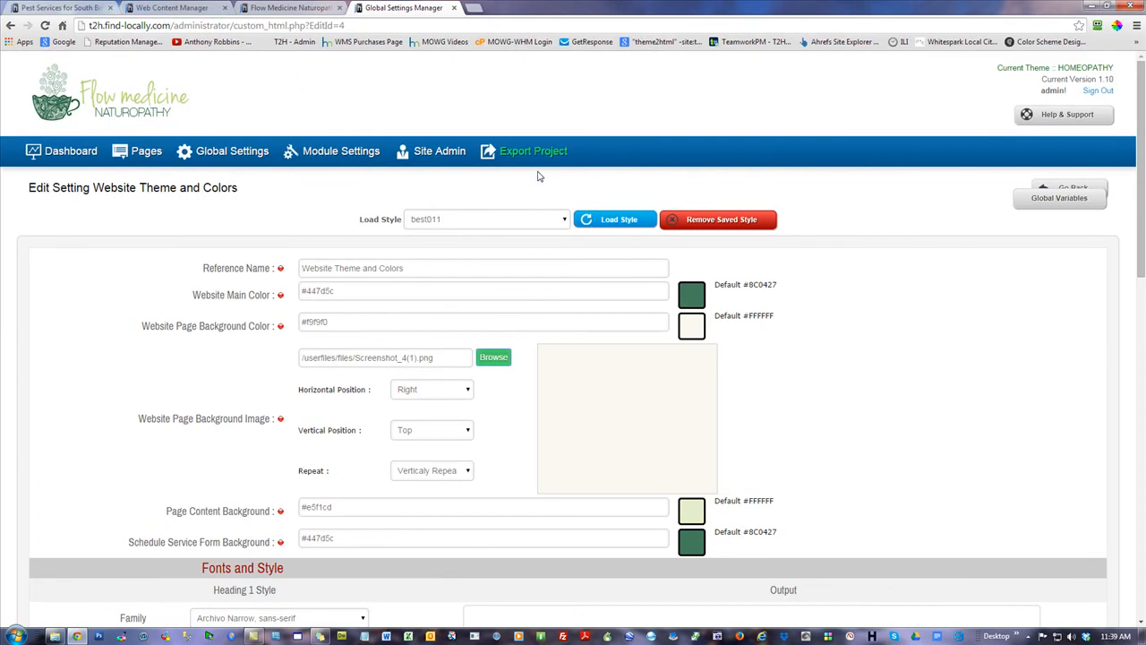
{"action": "left_click", "coordinate": [265, 9]}
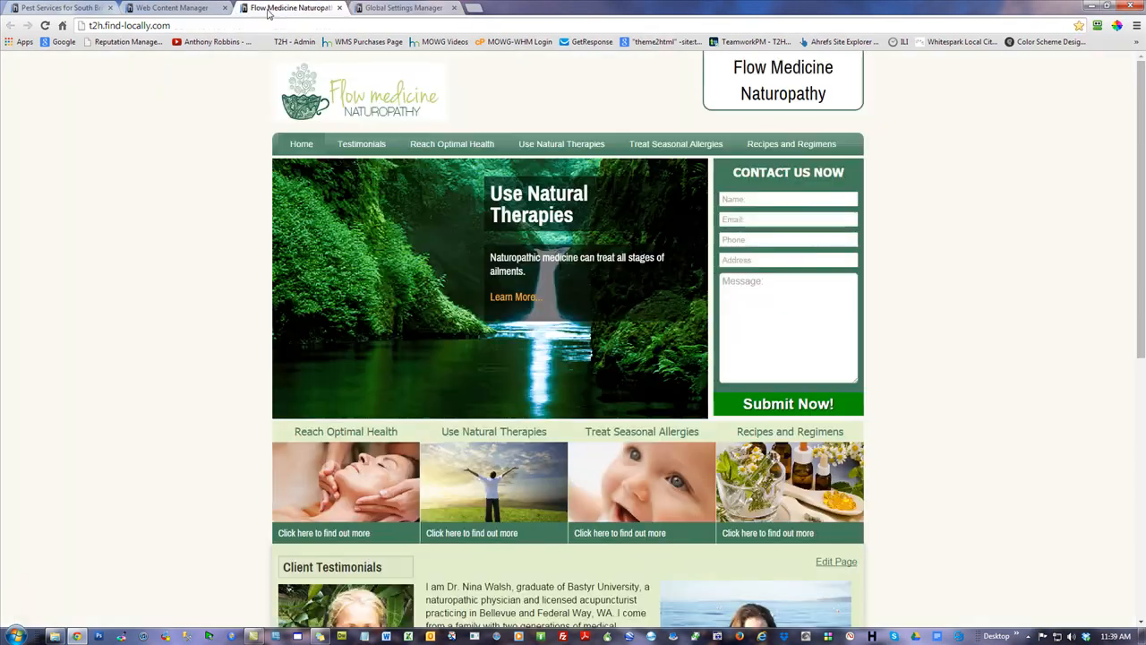
{"action": "left_click", "coordinate": [180, 9]}
{"action": "left_click", "coordinate": [415, 7]}
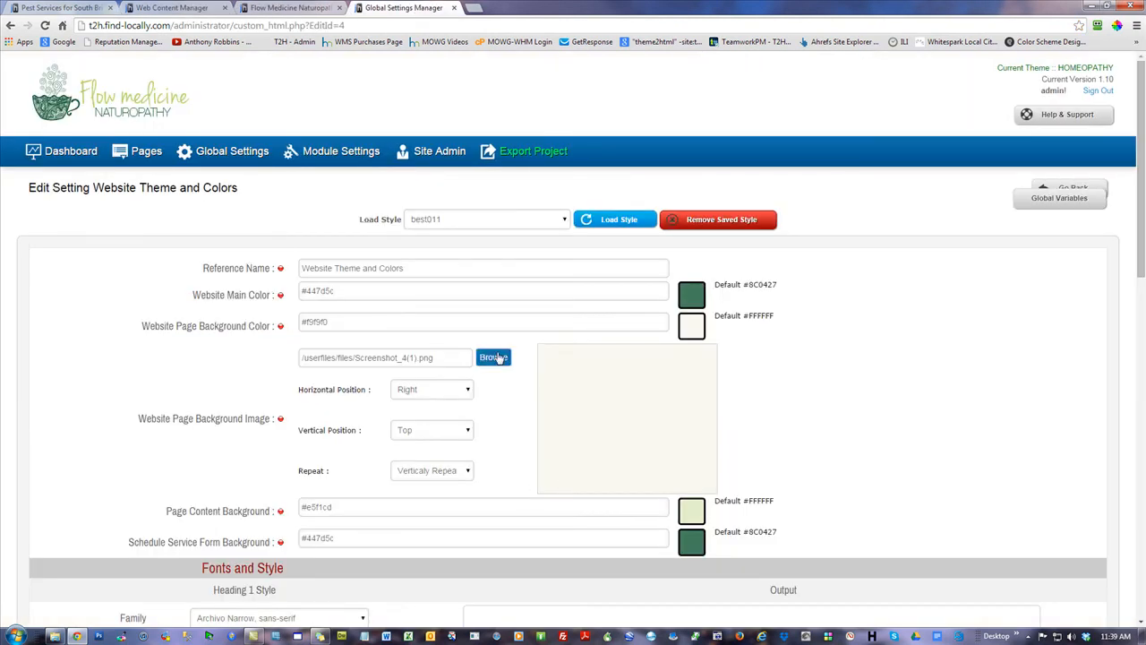
{"action": "left_click", "coordinate": [496, 356]}
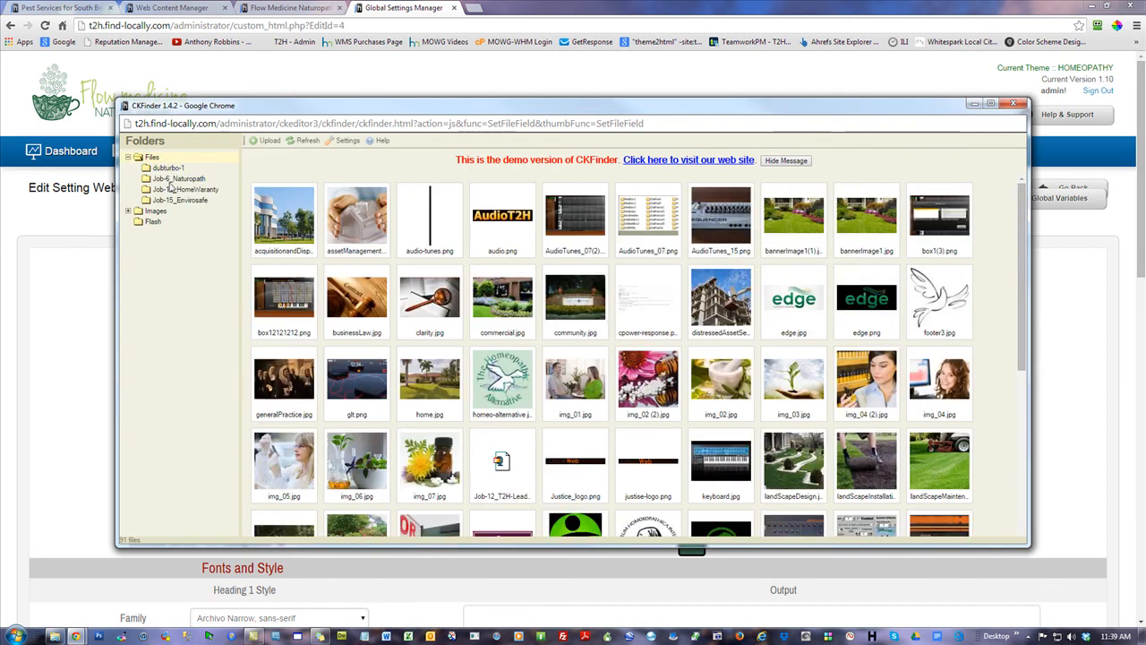
Delete the Job-6_Naturopath, Job-13_HomeWarranty and Job-15_Envirosafe folders, leaving only dubturbo-1
{"action": "right_click", "coordinate": [173, 178]}
{"action": "left_click", "coordinate": [205, 216]}
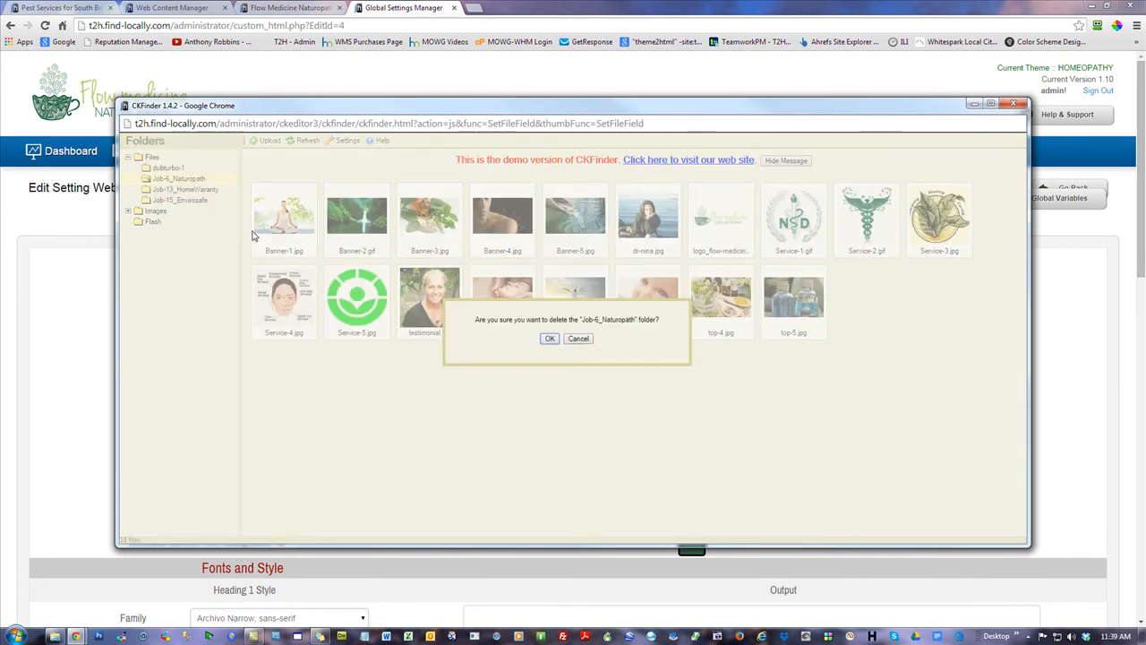
{"action": "left_click", "coordinate": [549, 337]}
{"action": "right_click", "coordinate": [201, 181]}
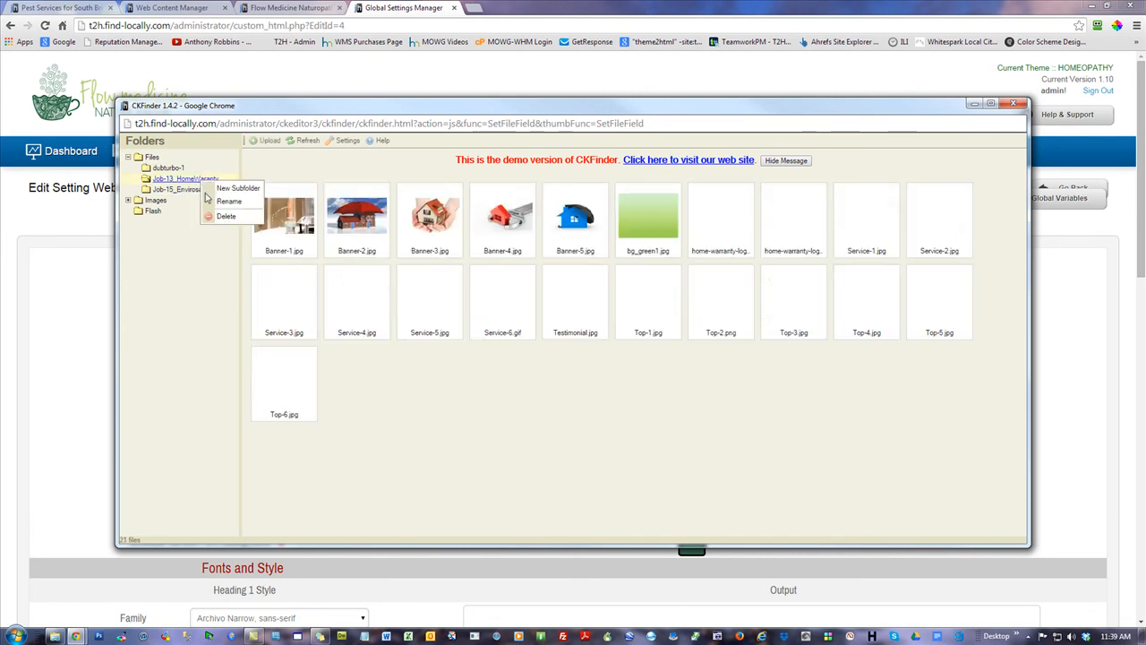
{"action": "left_click", "coordinate": [224, 216]}
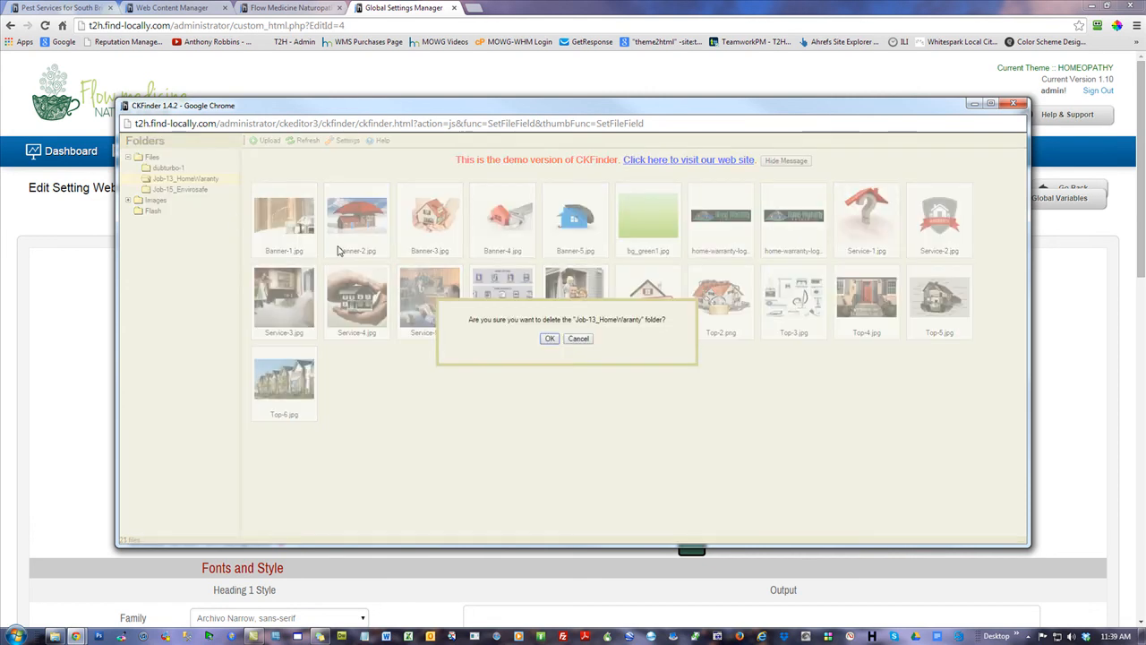
{"action": "left_click", "coordinate": [549, 339]}
{"action": "right_click", "coordinate": [183, 179]}
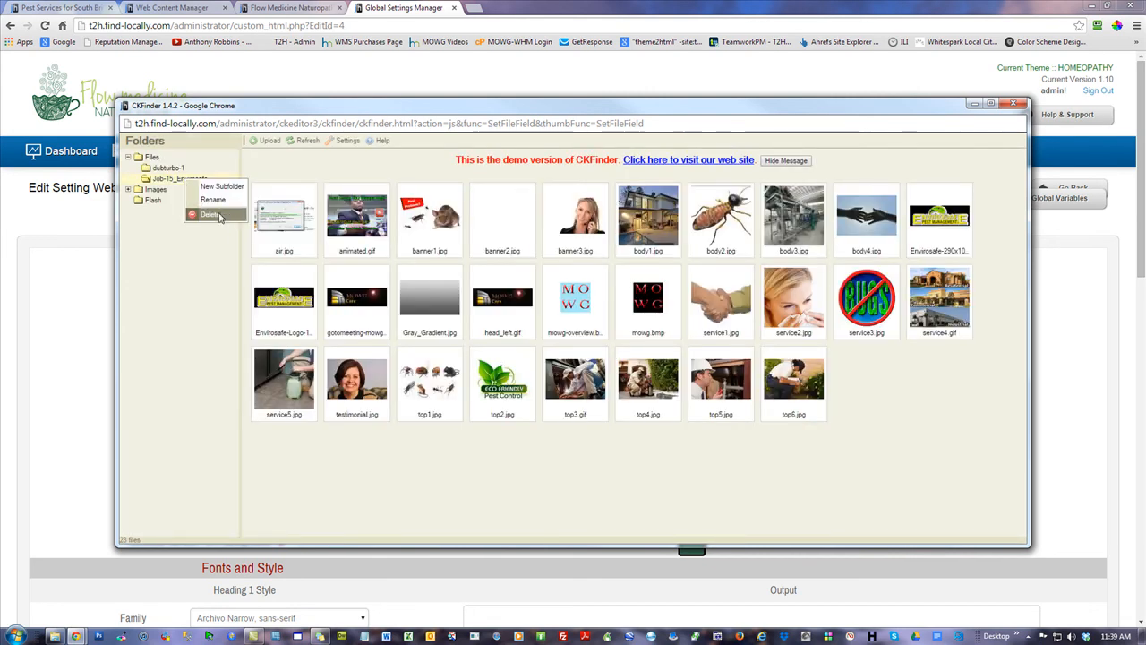
{"action": "left_click", "coordinate": [209, 215]}
{"action": "left_click", "coordinate": [549, 339]}
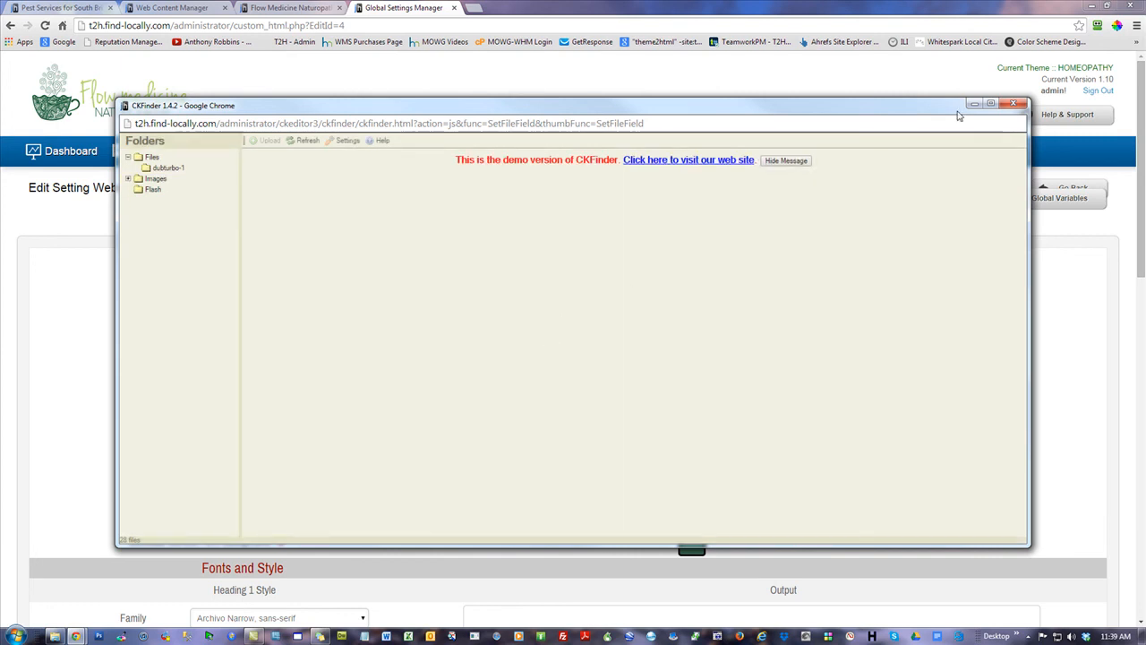
{"action": "left_click", "coordinate": [1013, 103]}
{"action": "left_click", "coordinate": [71, 152]}
Restore the LandScape and RealEstate theme backups, cancelling the accidental Plumber restore
{"action": "left_click", "coordinate": [306, 290]}
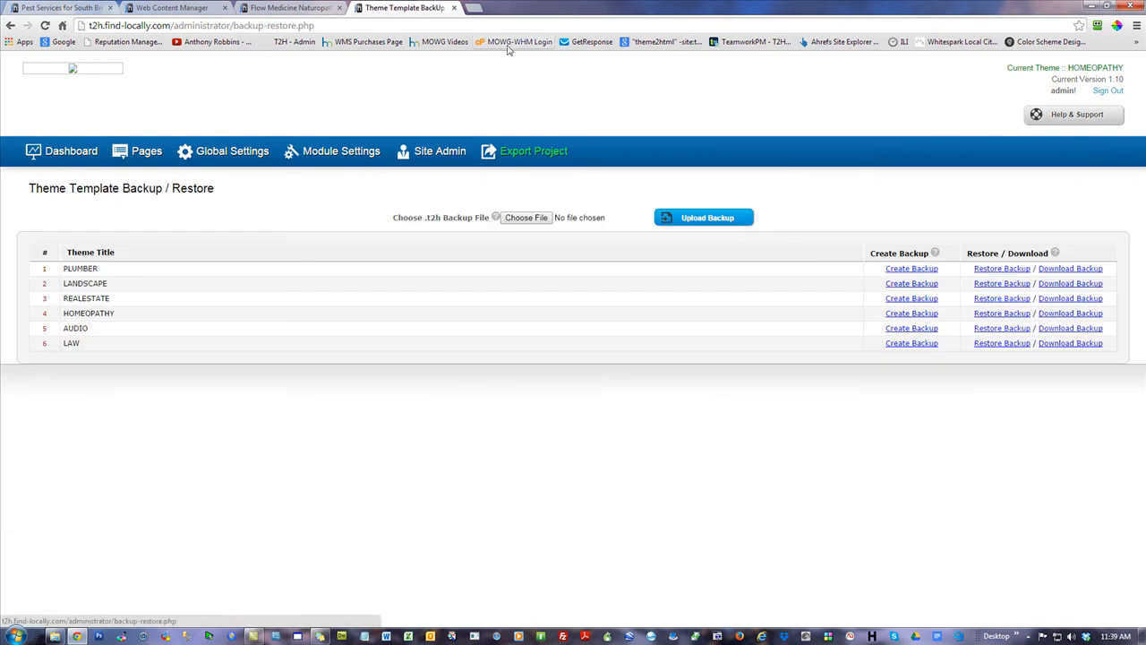
{"action": "left_click", "coordinate": [1004, 269]}
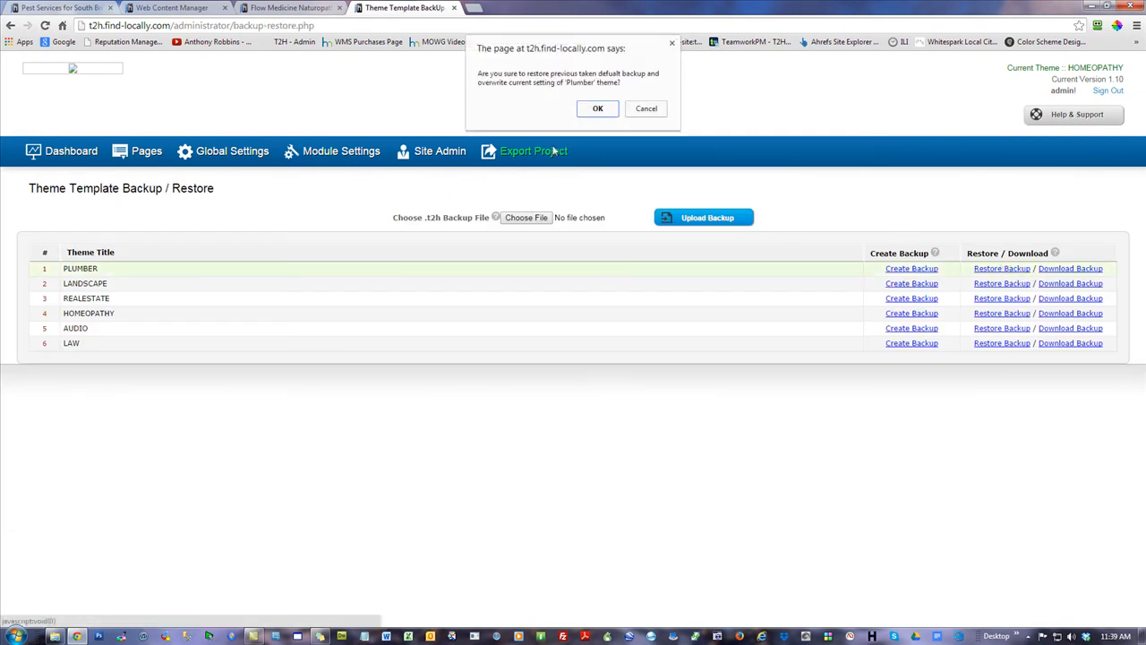
{"action": "left_click", "coordinate": [653, 111]}
{"action": "left_click", "coordinate": [990, 283]}
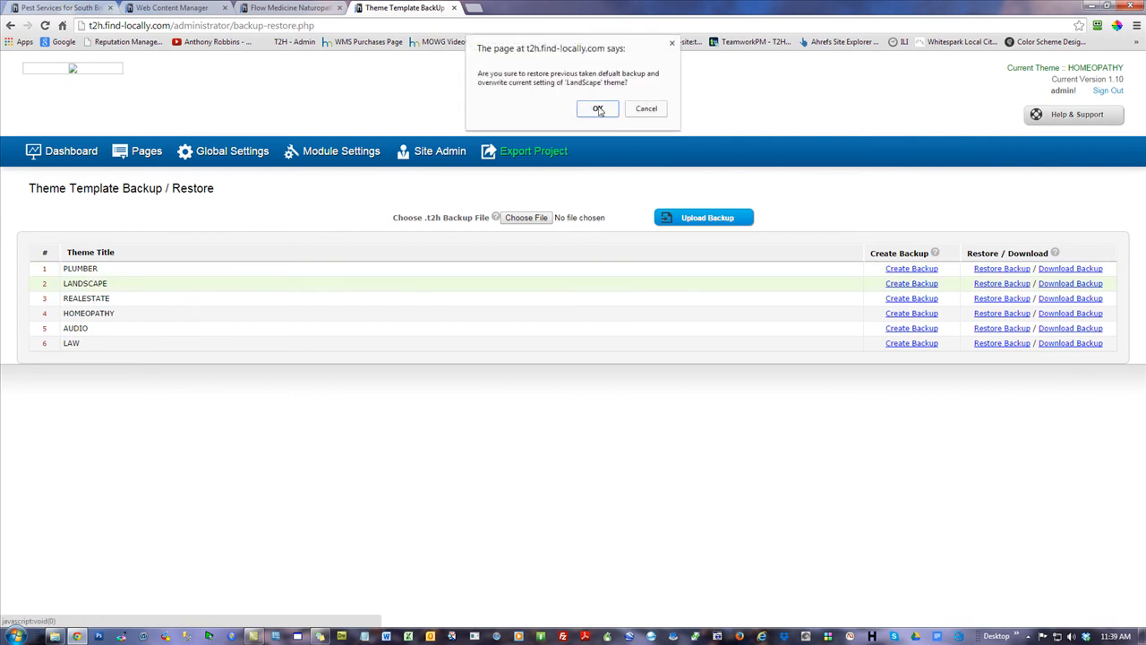
{"action": "left_click", "coordinate": [597, 110]}
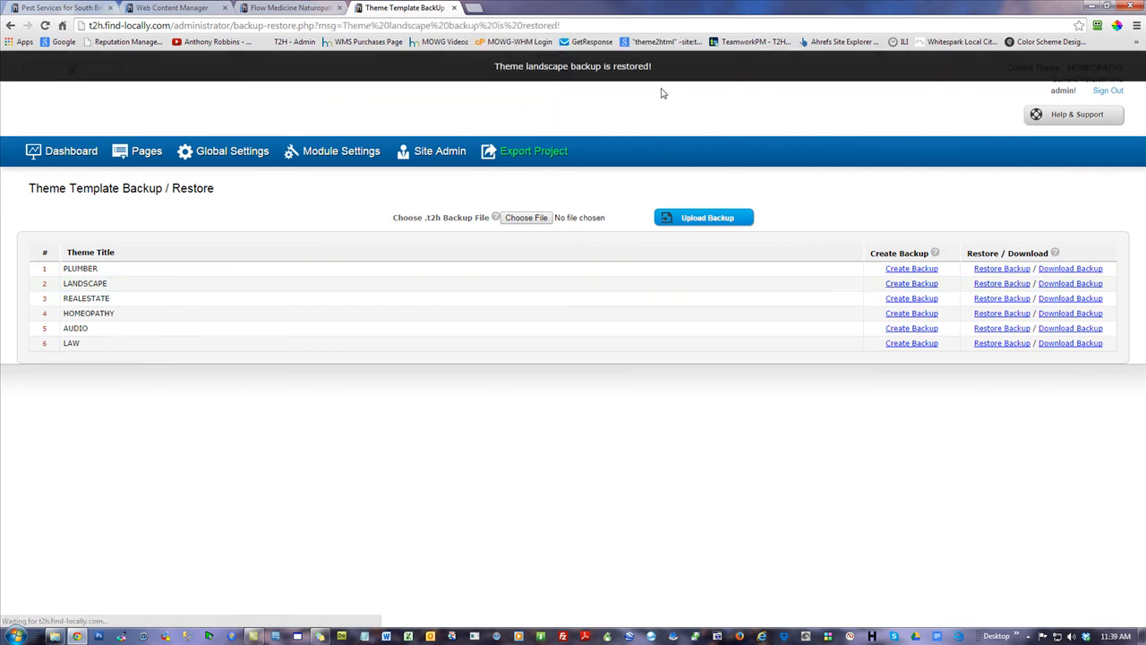
{"action": "left_click", "coordinate": [1015, 301]}
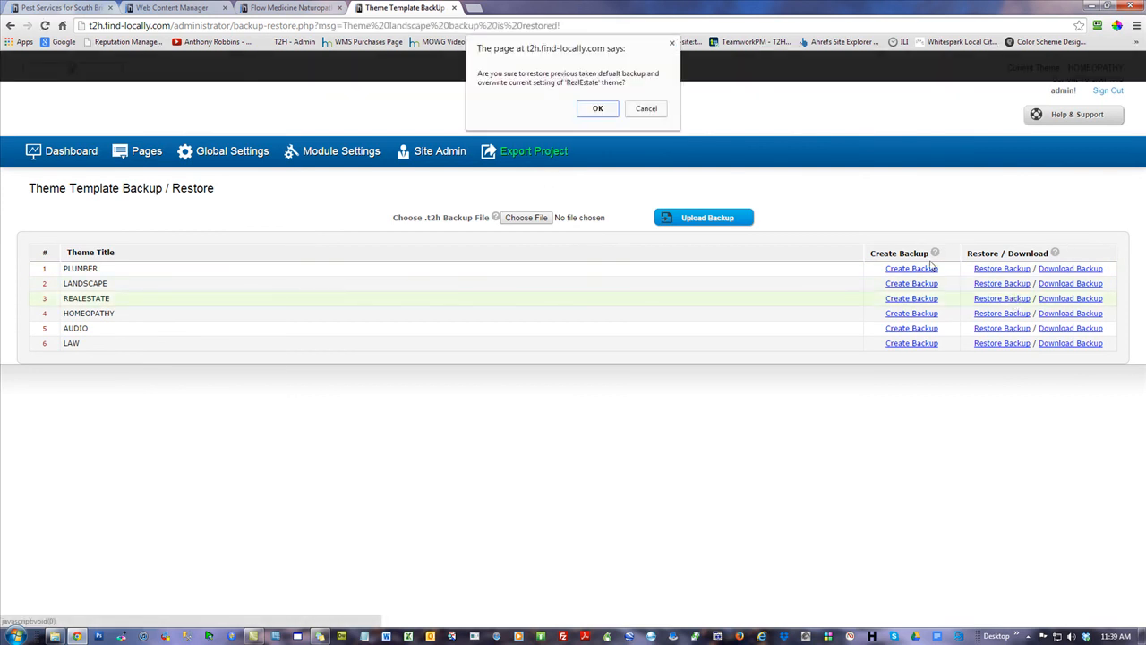
{"action": "left_click", "coordinate": [597, 110]}
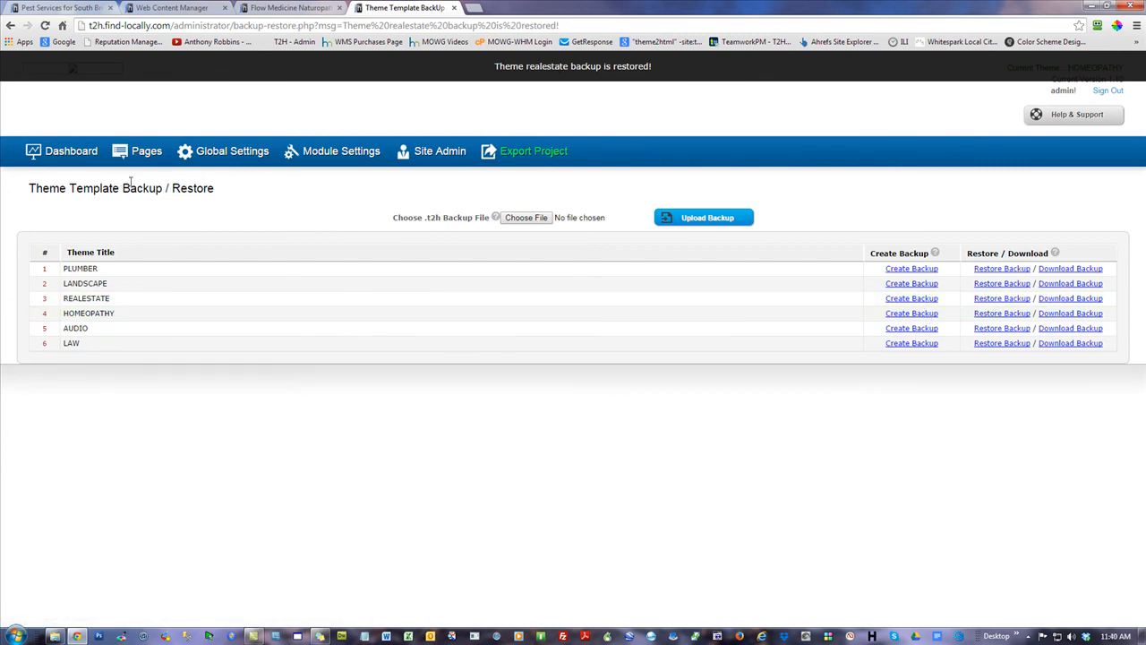
{"action": "left_click", "coordinate": [74, 152]}
{"action": "left_click", "coordinate": [231, 313]}
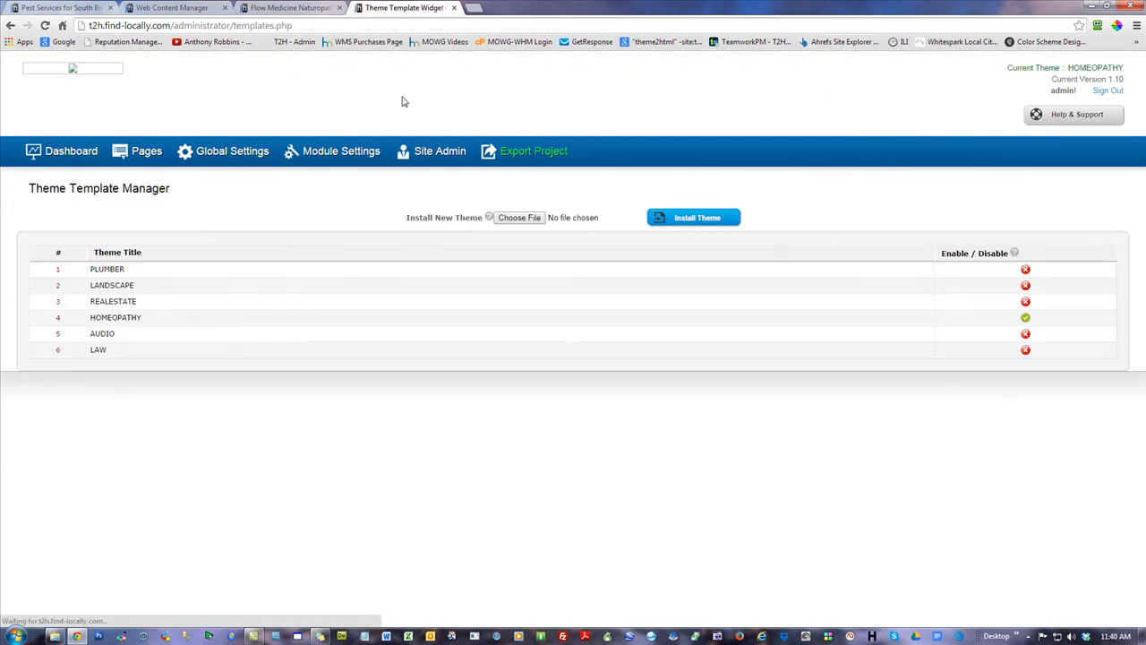
Enable LANDSCAPE, then REALESTATE, so REALESTATE ends up as the active theme
{"action": "left_click", "coordinate": [1026, 285]}
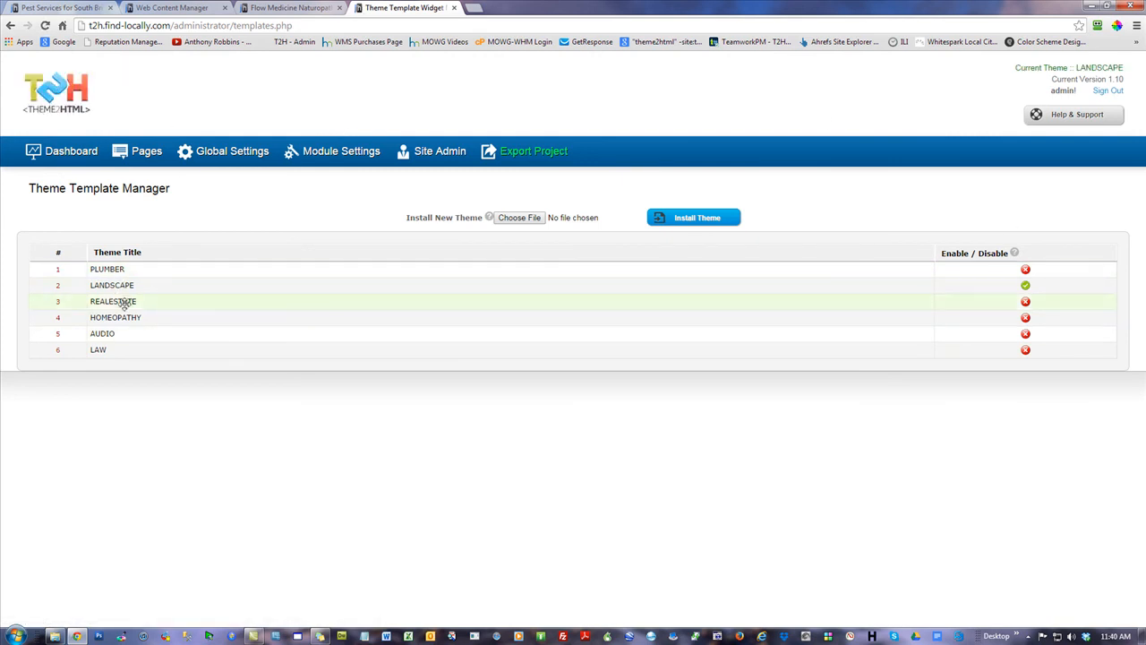
{"action": "left_click", "coordinate": [1026, 303]}
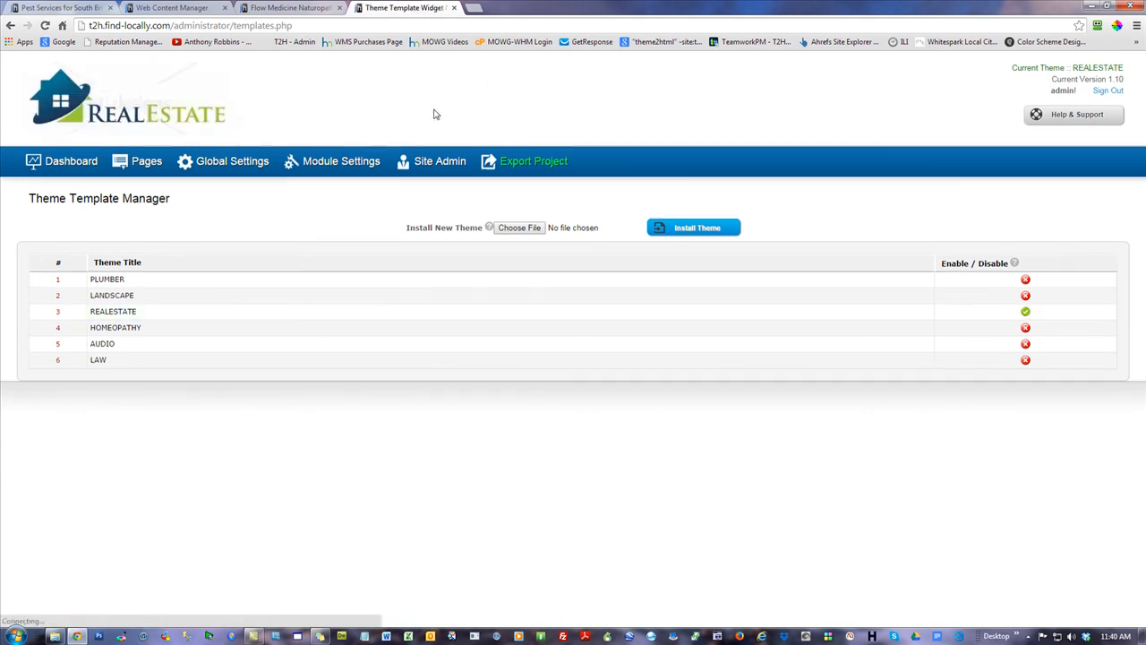
{"action": "left_click", "coordinate": [72, 163]}
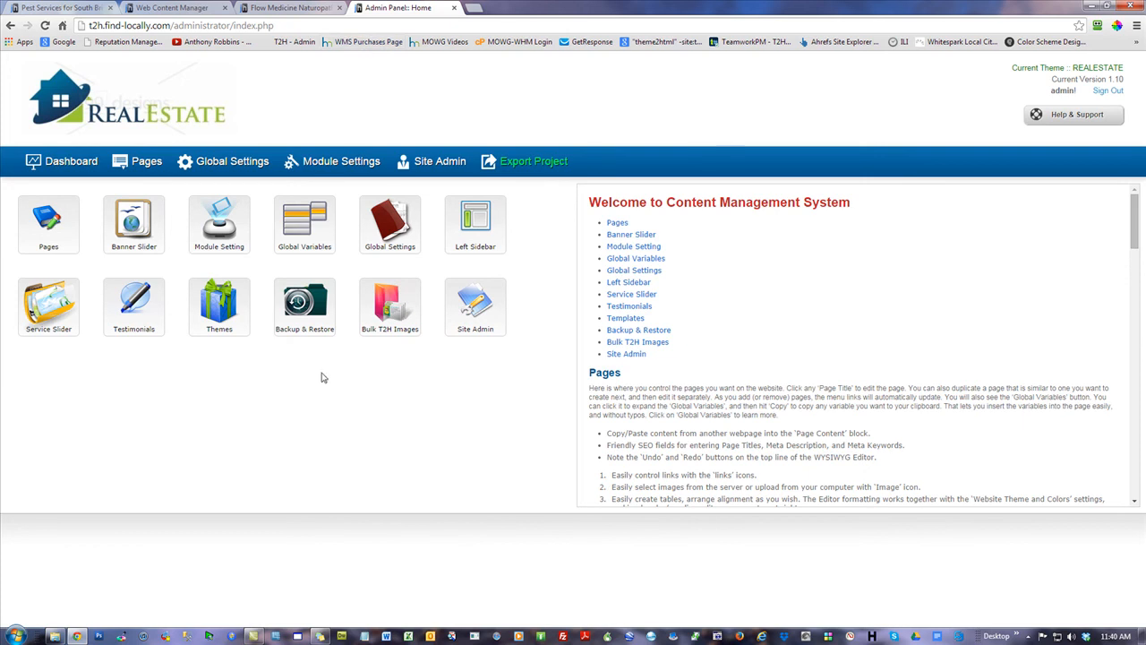
{"action": "left_click", "coordinate": [305, 305]}
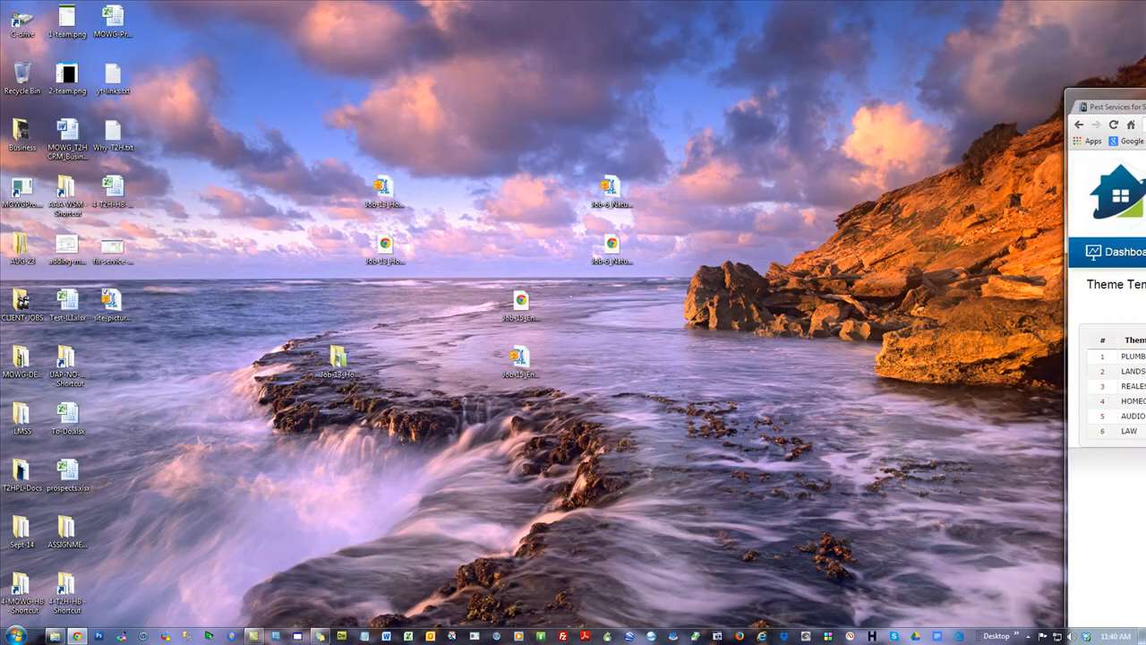
Un-maximize Chrome so the desktop shows around the six-theme Backup / Restore list
{"action": "double_click", "coordinate": [562, 9]}
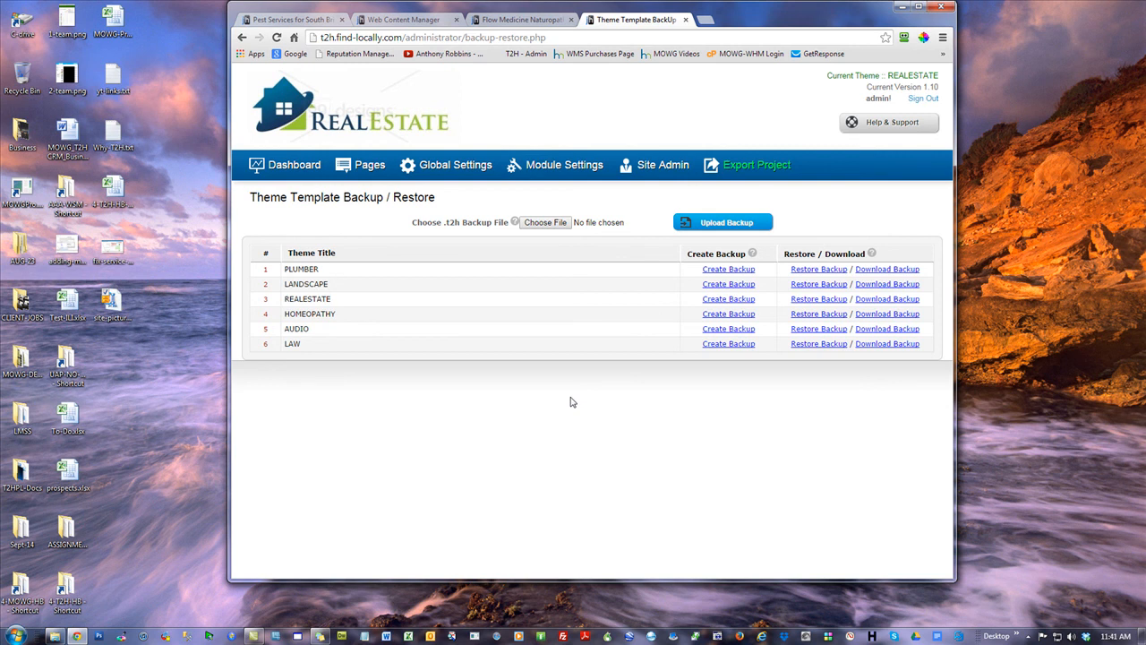
Review the Envirosafe Pest Services site in a maximized browser window
{"action": "left_click", "coordinate": [332, 19]}
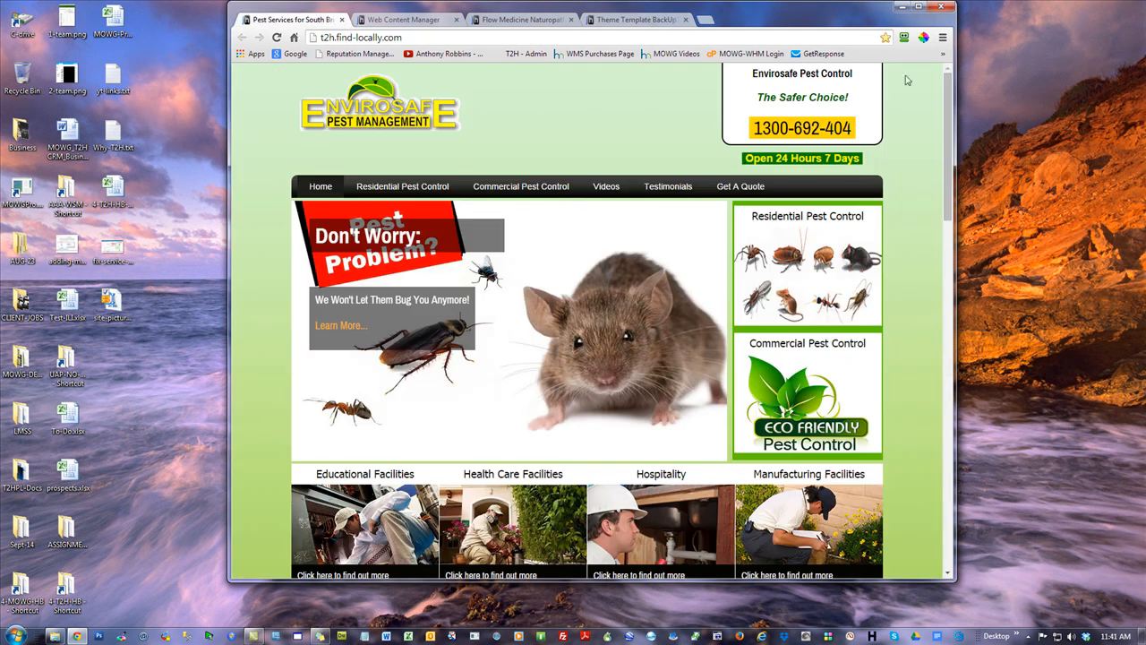
{"action": "left_click", "coordinate": [919, 6]}
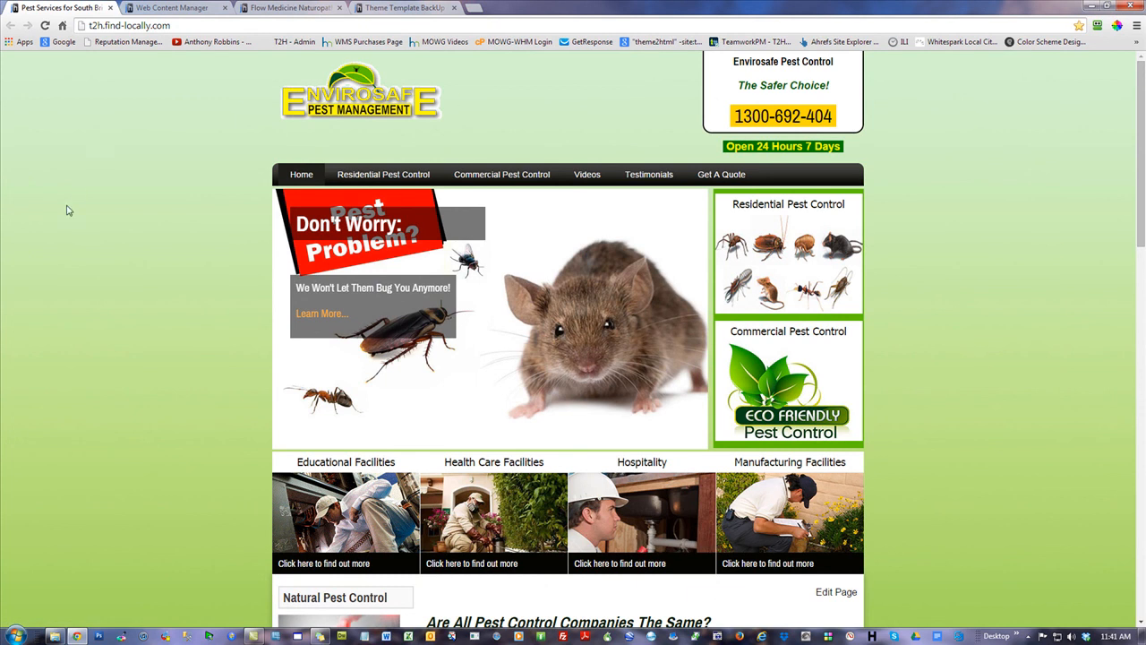
{"action": "scroll", "coordinate": [68, 211], "scroll_direction": "down", "scroll_amount": 4}
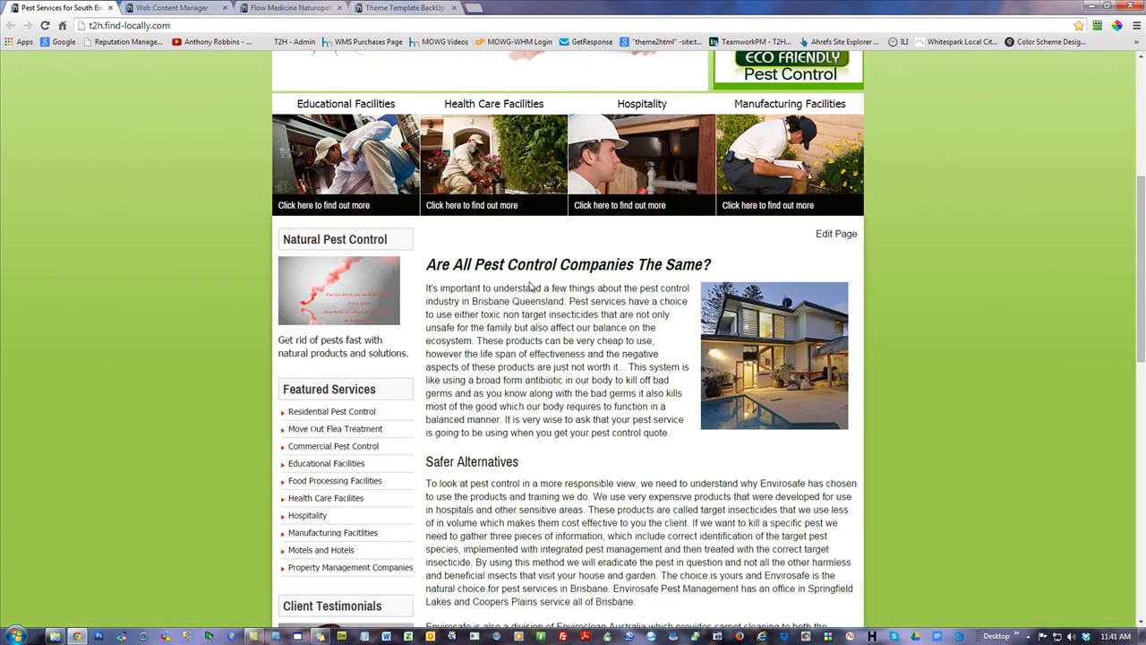
{"action": "scroll", "coordinate": [634, 493], "scroll_direction": "down", "scroll_amount": 2}
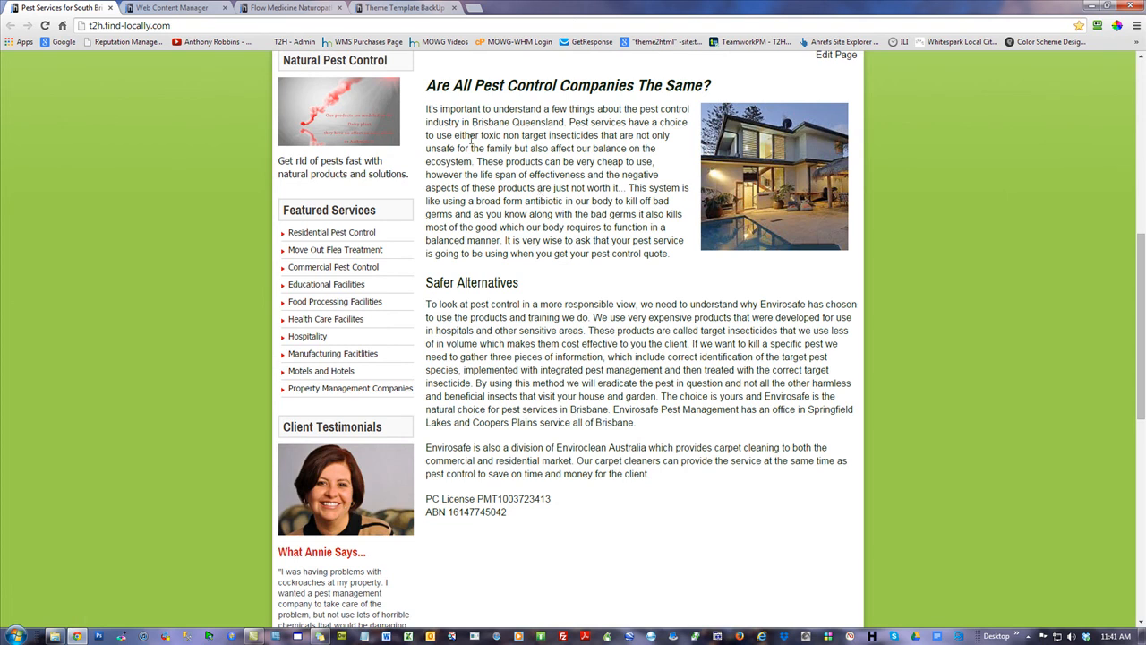
{"action": "scroll", "coordinate": [962, 206], "scroll_direction": "up", "scroll_amount": 6}
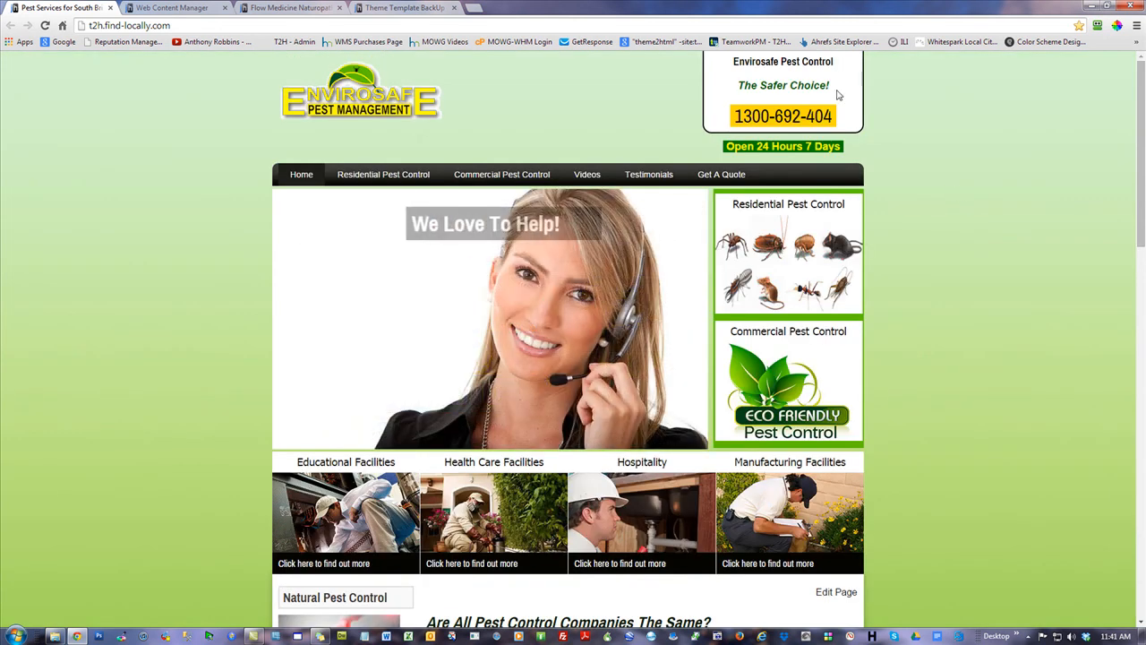
Back in the admin panel, go from the Dashboard to the Bulk T2H Images zip import page
{"action": "left_click", "coordinate": [412, 9]}
{"action": "left_click", "coordinate": [71, 161]}
{"action": "left_click", "coordinate": [390, 304]}
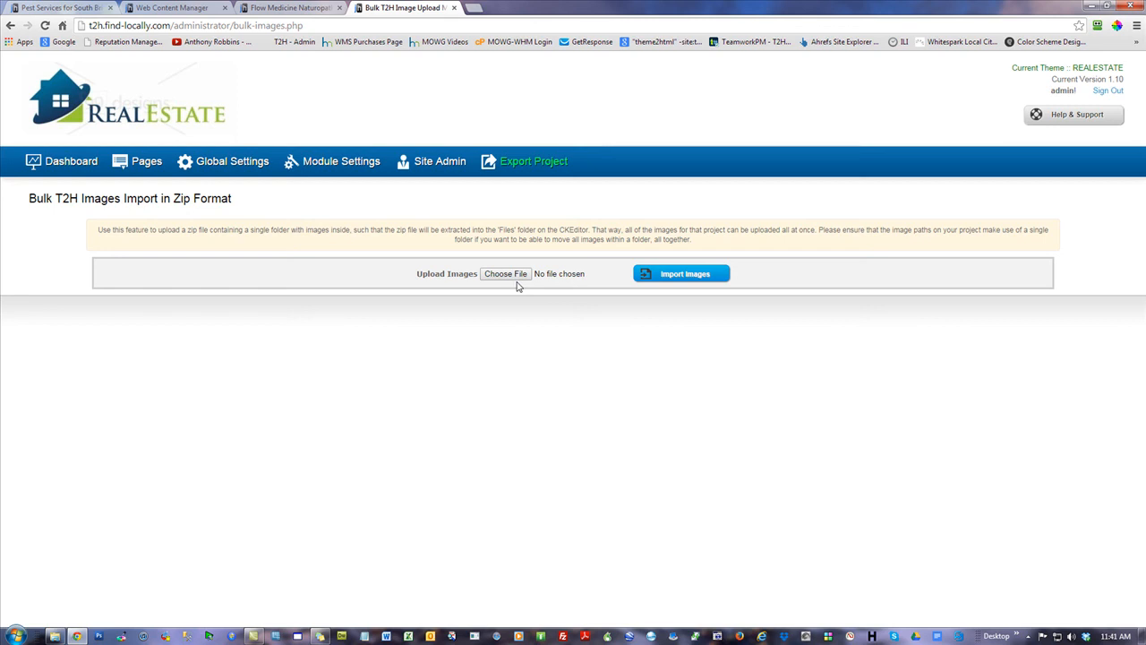
Return from the bulk image import page to the admin home dashboard
{"action": "left_click", "coordinate": [39, 168]}
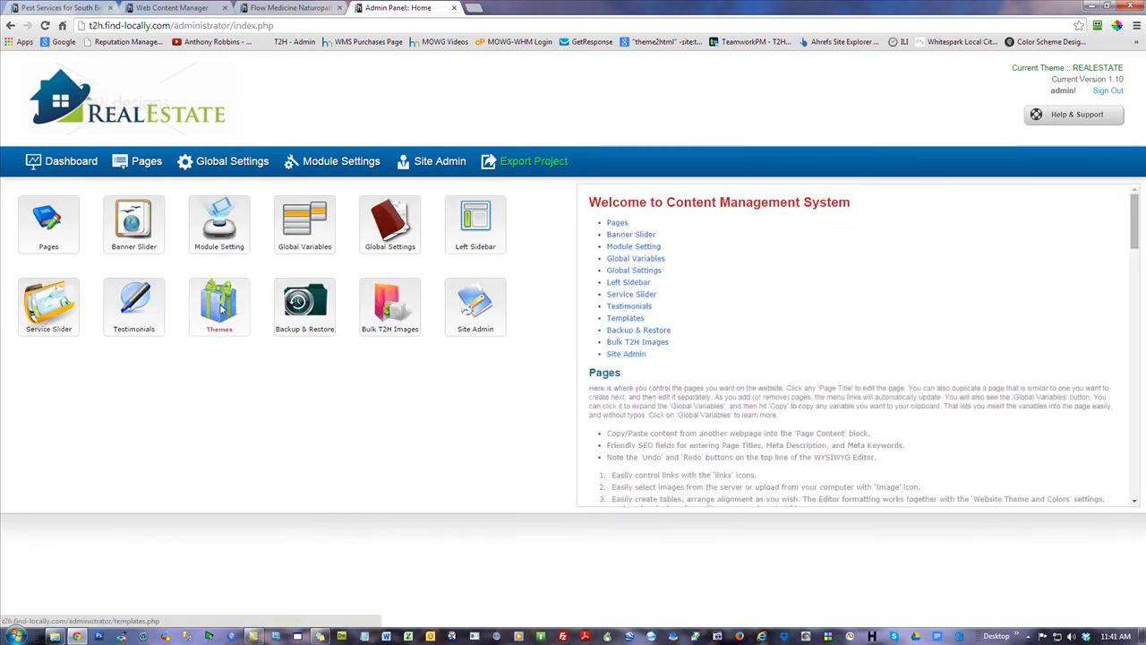